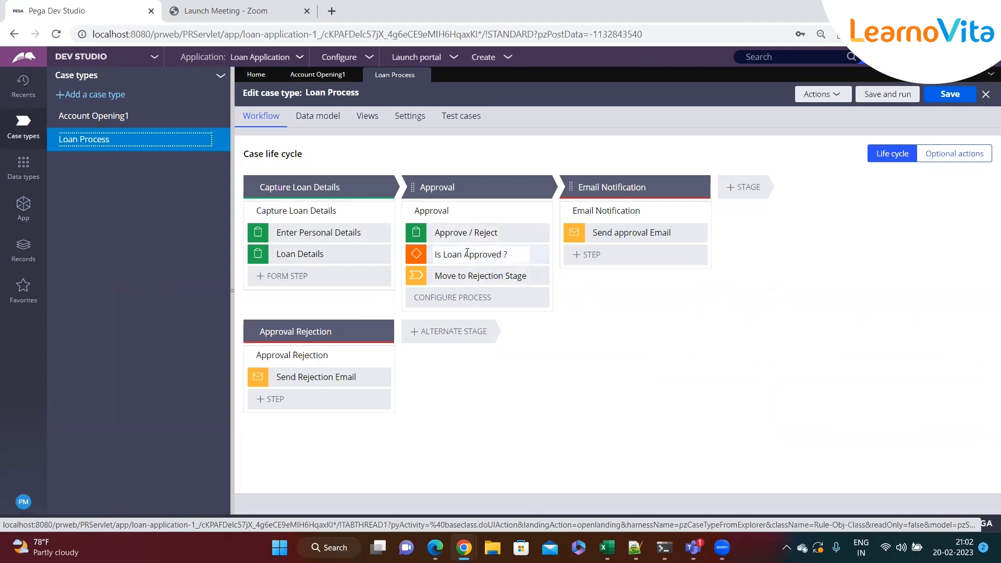
Open the Loan Process Approval flow as a full rule and examine its Approve / Reject assignment.
click(532, 211)
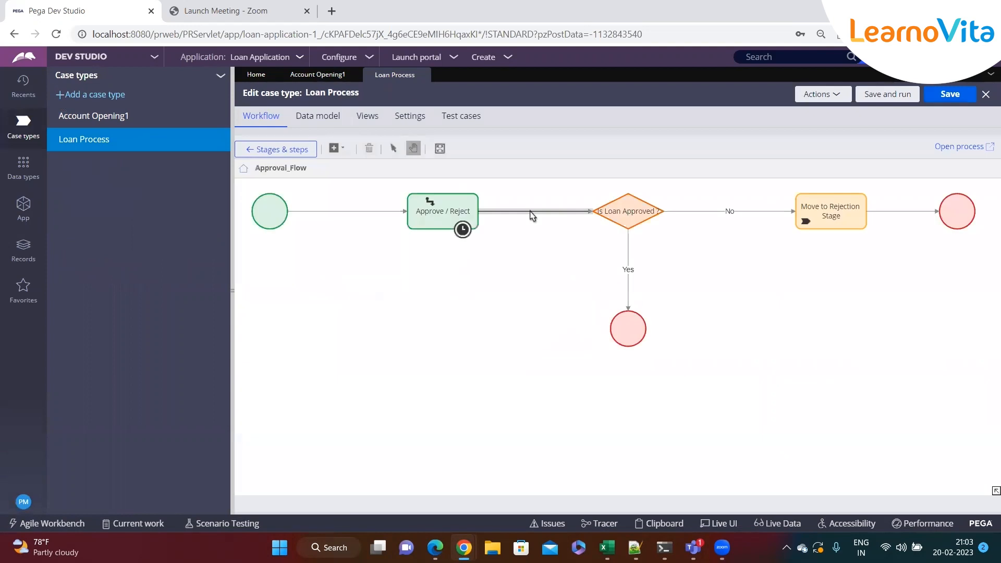
click(960, 146)
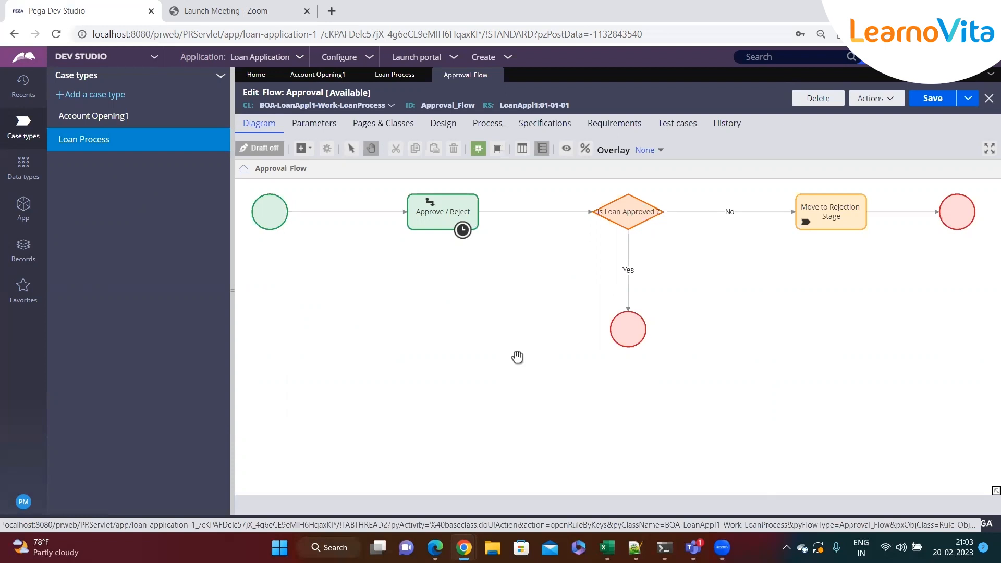
click(437, 218)
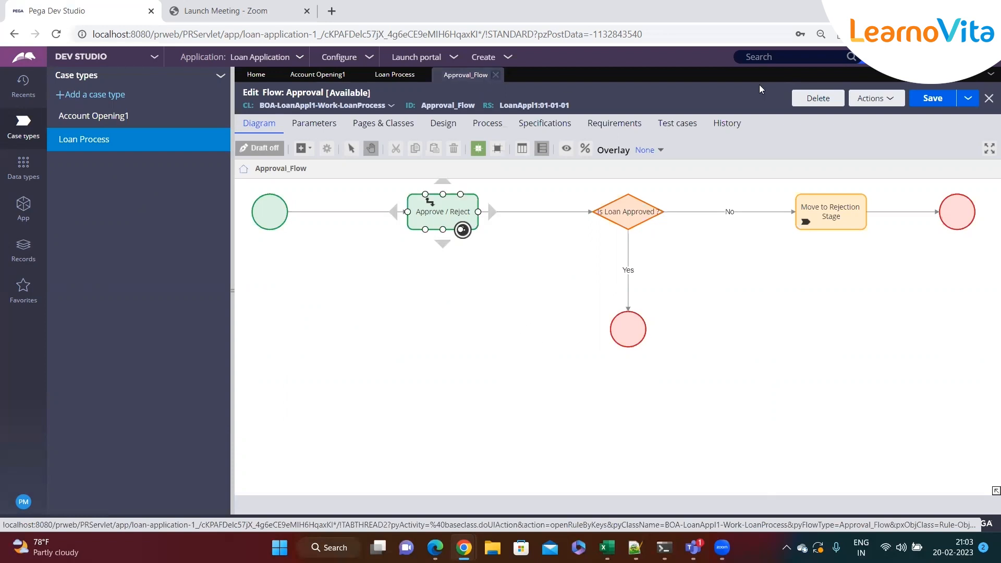
Close all open tabs and create a new Loan Process case, collapsing the explorer to enlarge the form.
click(991, 74)
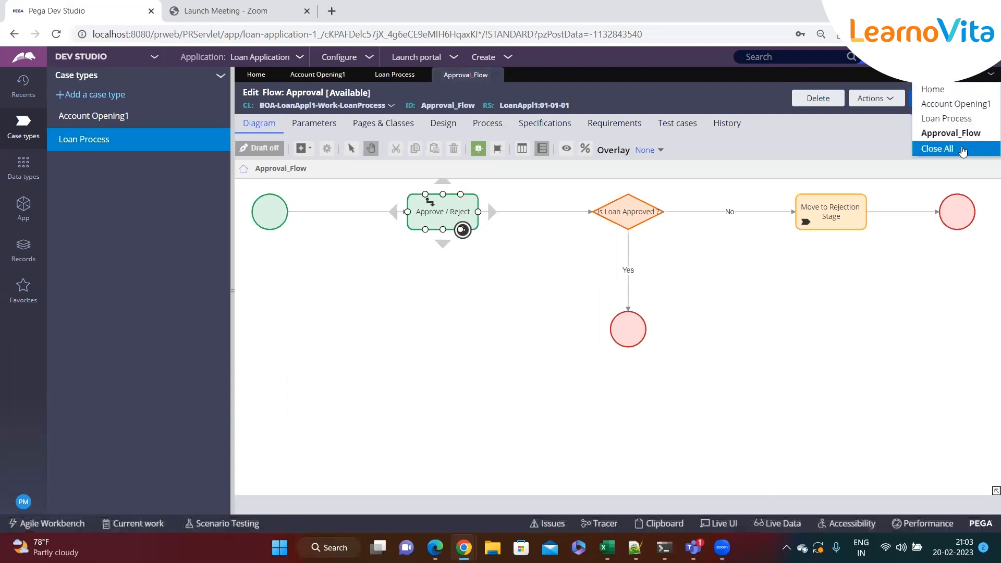
click(963, 150)
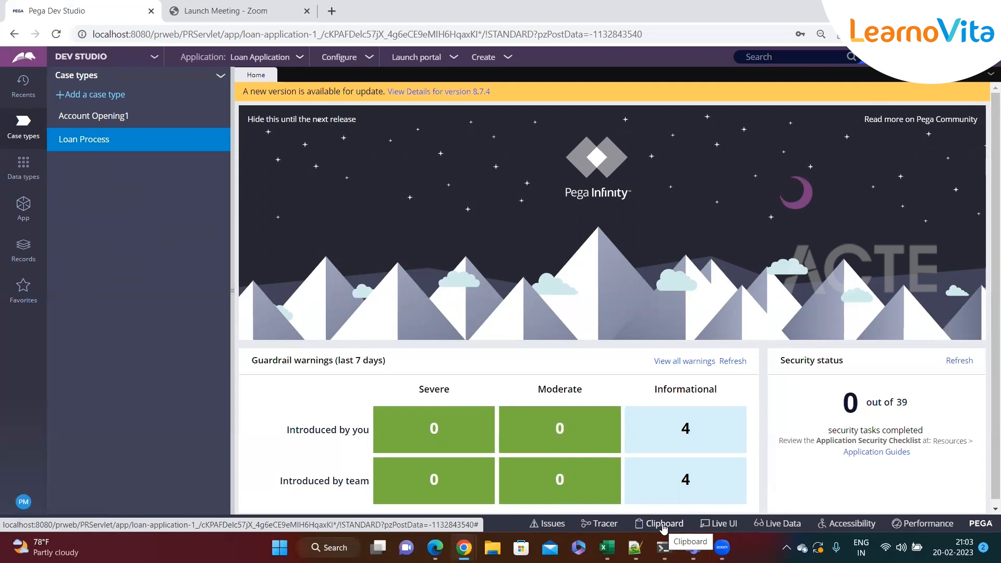
click(506, 65)
mouse_move(565, 70)
click(656, 85)
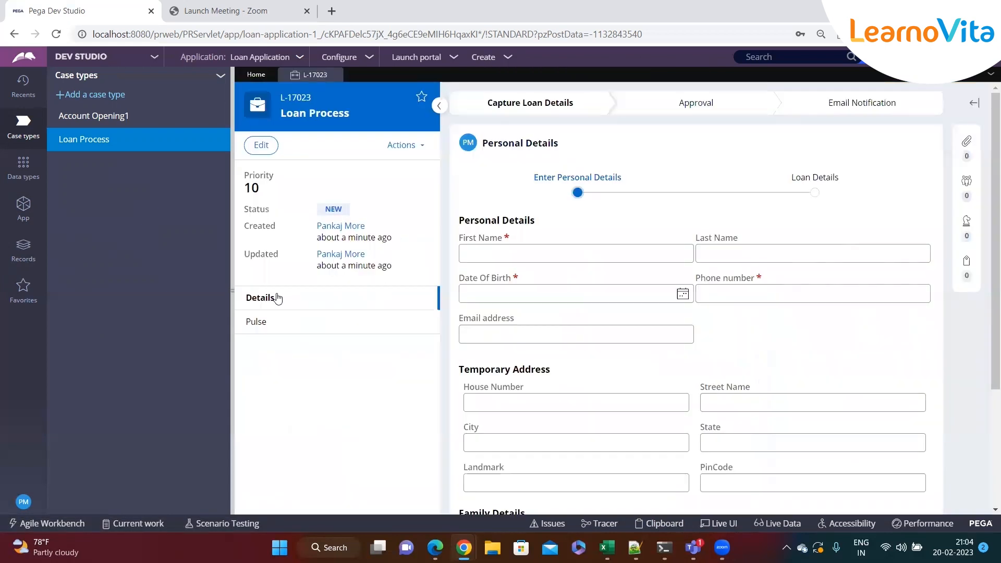
click(235, 294)
scroll(419, 248, down, 2)
scroll(420, 252, up, 3)
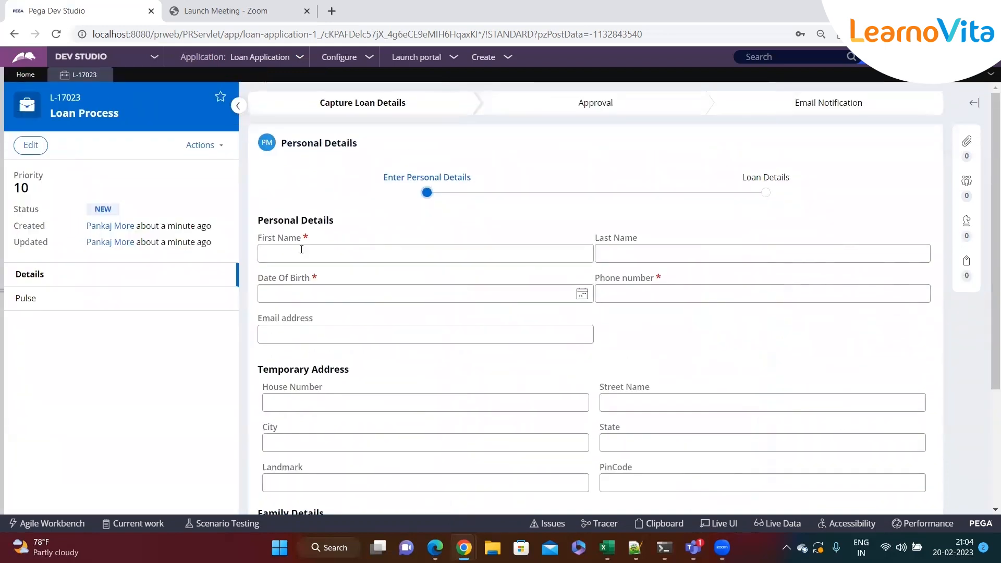
Enter the applicant's first name, last name and date of birth in the Personal Details form.
click(298, 252)
text(sdfsdf)
click(610, 255)
text(sdfsf)
click(583, 294)
click(385, 317)
click(385, 317)
click(385, 317)
click(335, 364)
Enter the applicant's phone number and email address in the Personal Details form.
scroll(648, 246, down, 1)
click(643, 224)
text(435345345)
click(408, 264)
text(gdfgdfg@dsgdfgjkhk)
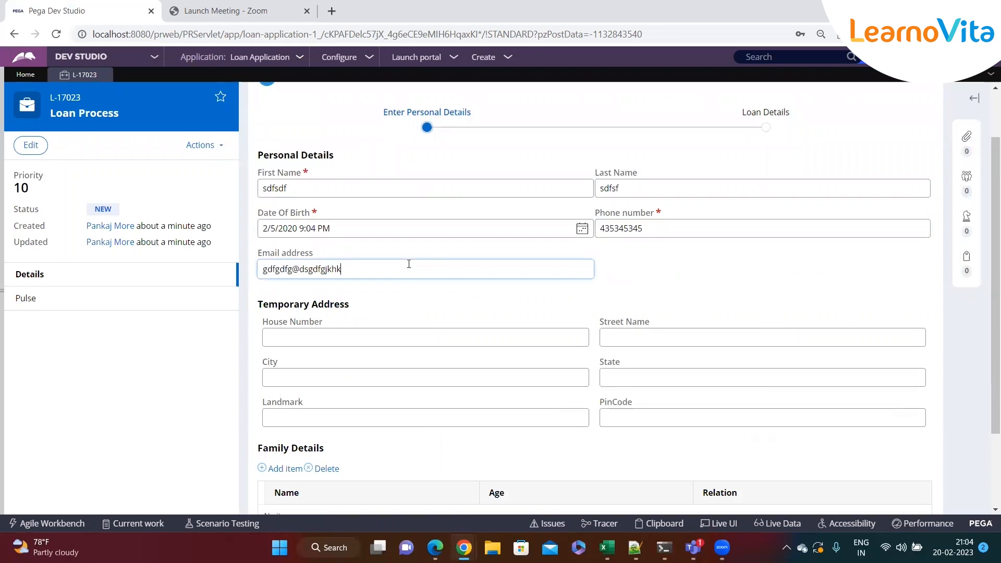
Fill in the temporary address with house number, street name, city, state, landmark and pin code.
scroll(626, 339, down, 2)
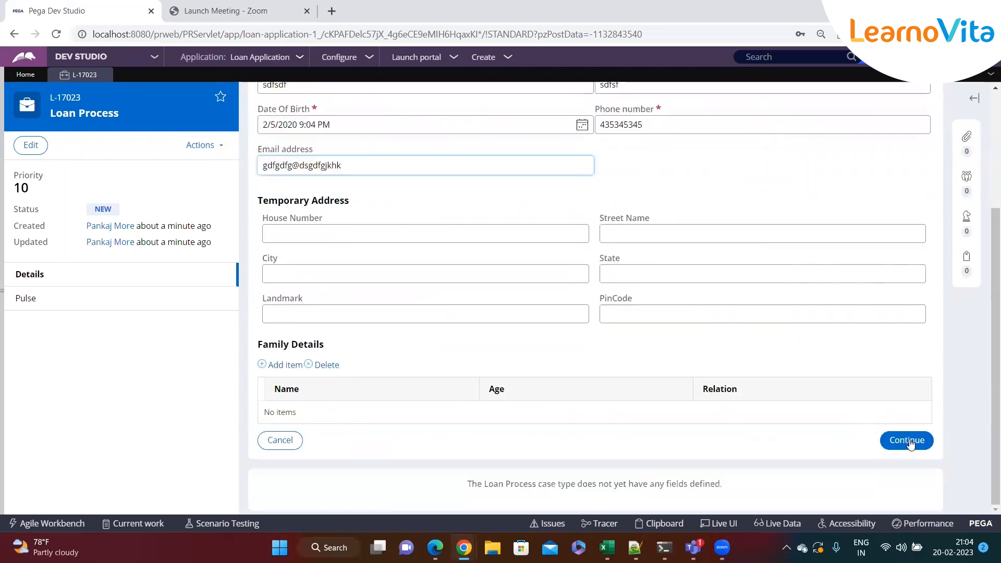
click(313, 233)
text(vfgdfg)
click(606, 240)
text(fdgdfg)
click(405, 269)
text(fdgdfg)
click(626, 275)
text(dfgdfg)
click(530, 314)
text(dfggdfg)
click(635, 316)
text(43535)
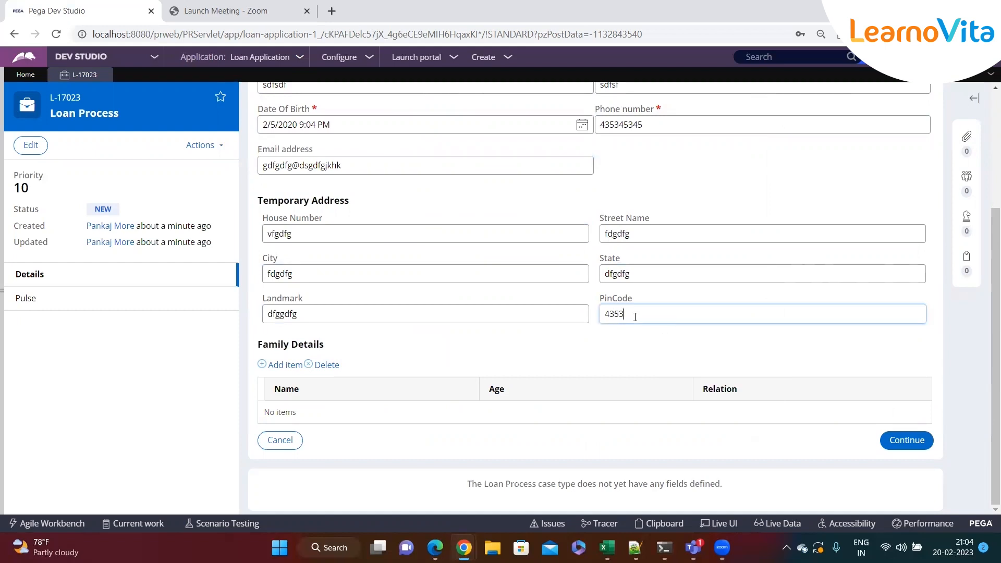
Add a Father item to Family Details, fill in its name, age and relation, and continue to the loan details.
click(289, 366)
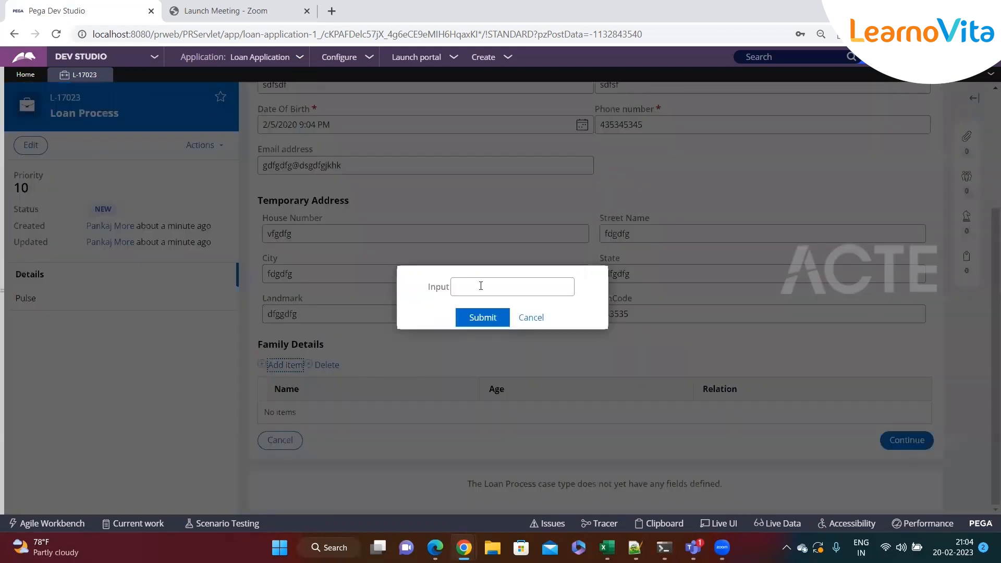
text(Father)
click(482, 317)
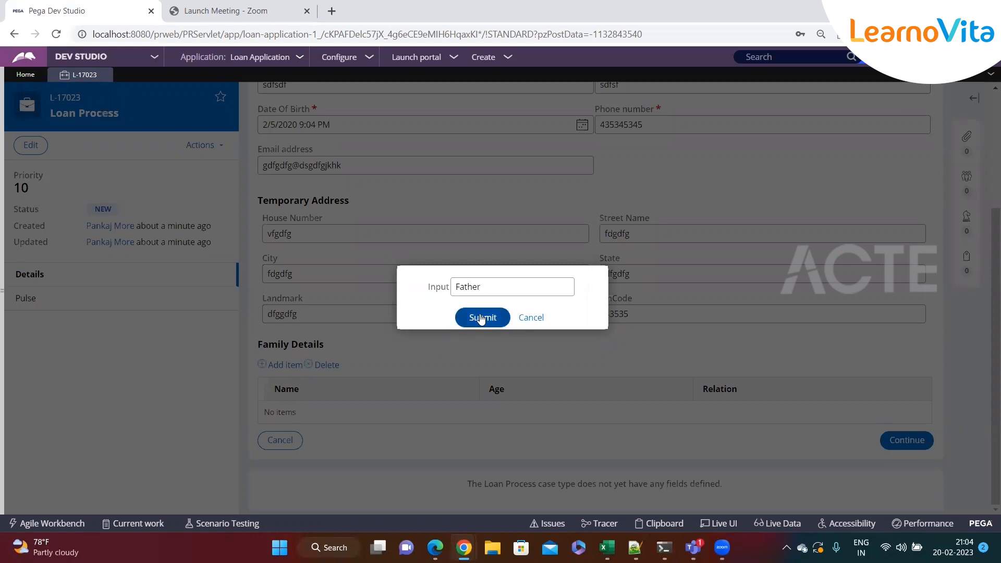
text(sdf)
click(559, 415)
text(sdf)
click(781, 417)
text(sdf)
click(907, 448)
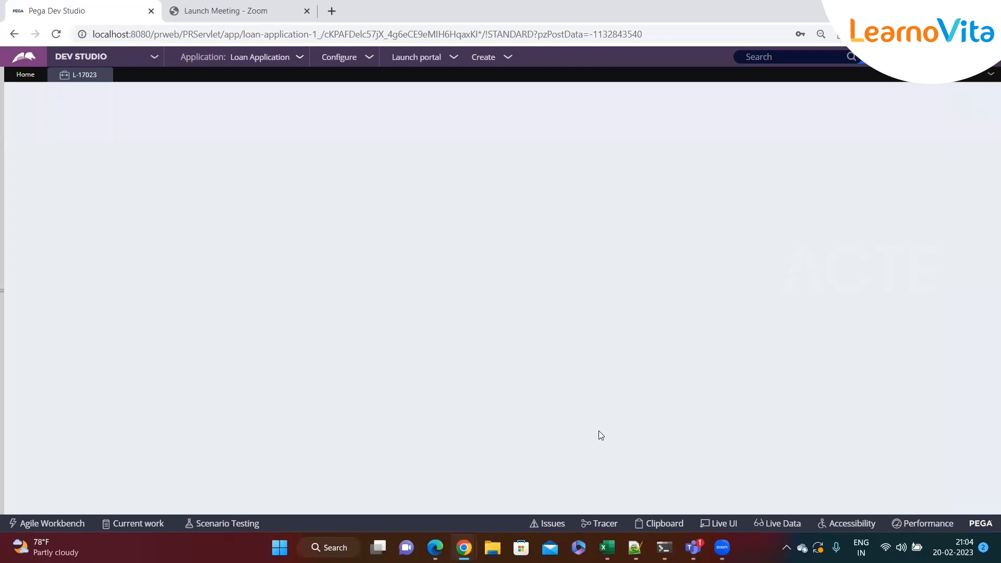
Set the loan type to Education Loan and the loan amount to 2333, and indicate that the applicant already has a loan.
click(362, 229)
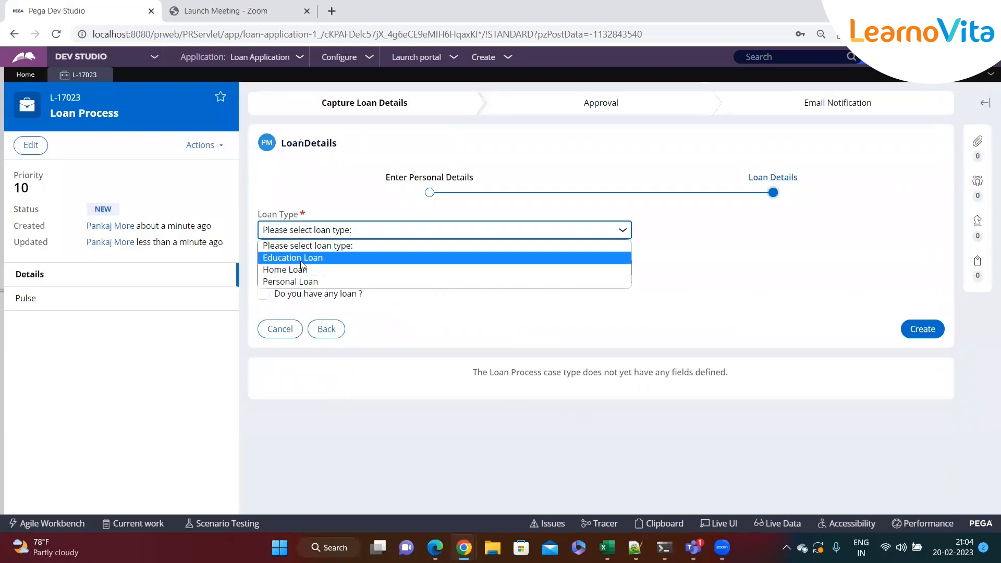
click(302, 258)
click(291, 270)
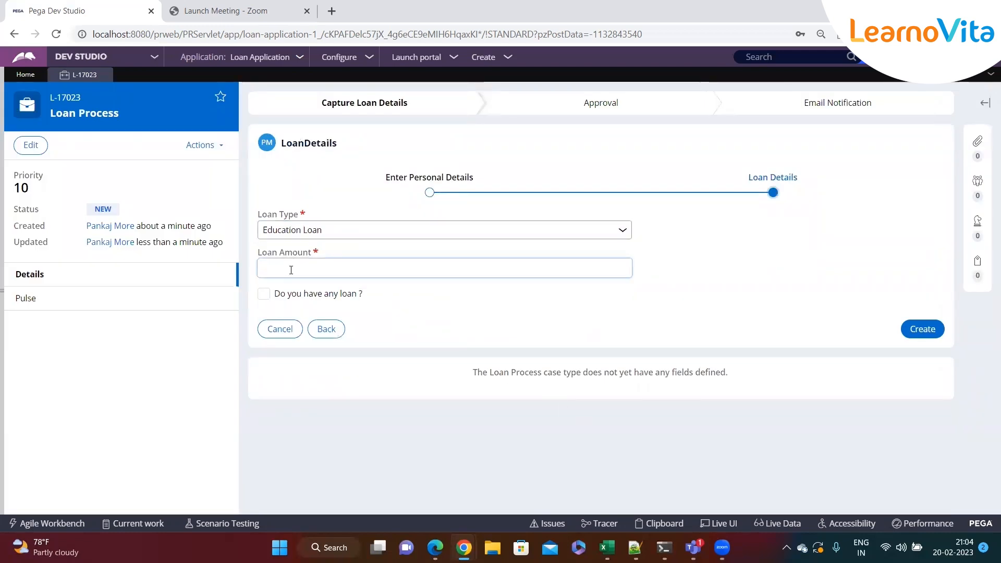
text(2333)
click(264, 297)
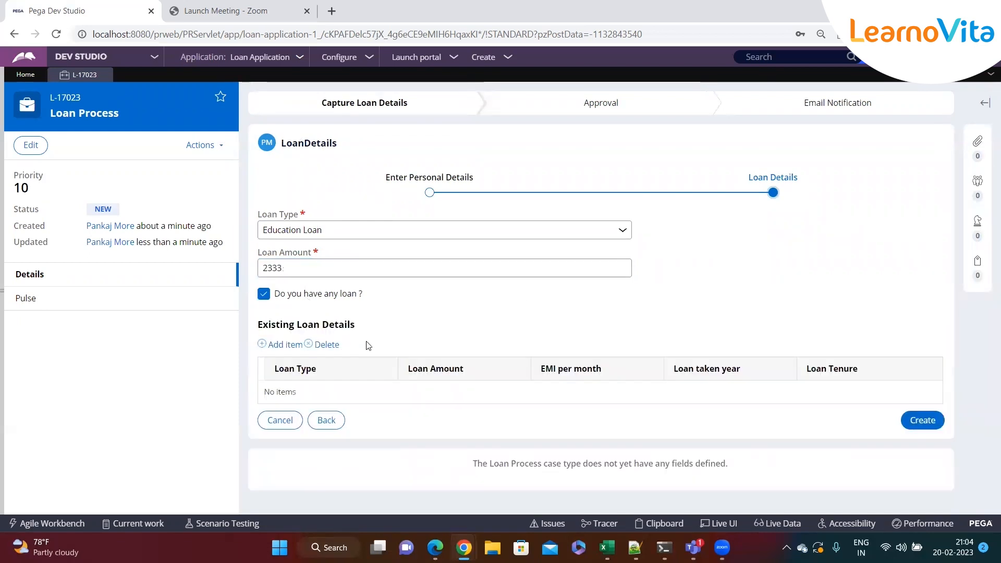
Add an existing Home Loan with 234 for loan amount, EMI per month, year taken and tenure, and submit the loan details.
click(283, 345)
click(351, 404)
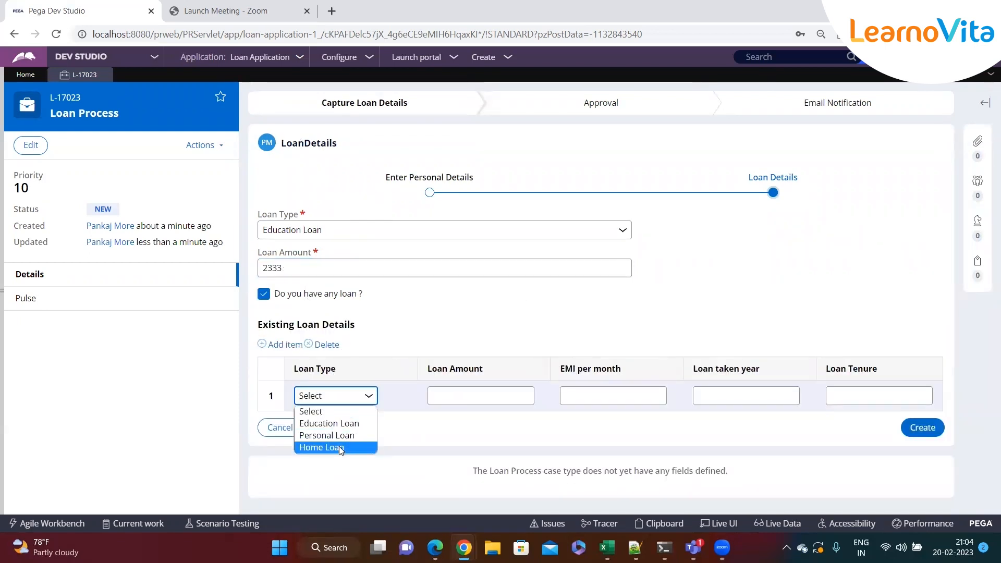
click(337, 450)
click(493, 397)
text(234)
key(Tab)
text(234)
key(Tab)
text(234)
key(Tab)
text(234)
click(942, 435)
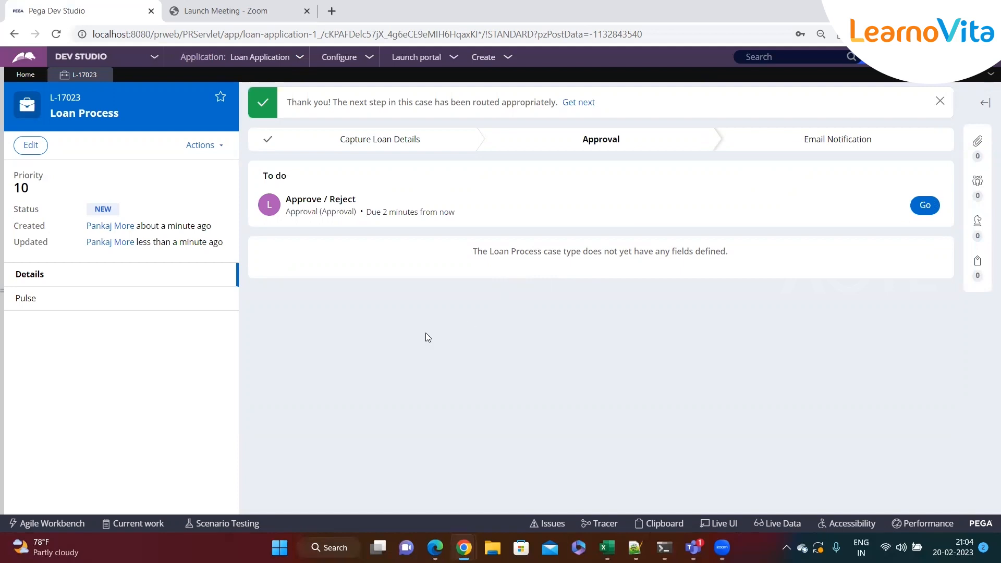
Open the Approve / Reject assignment and browse the case's User Pages in the Clipboard viewer.
click(926, 205)
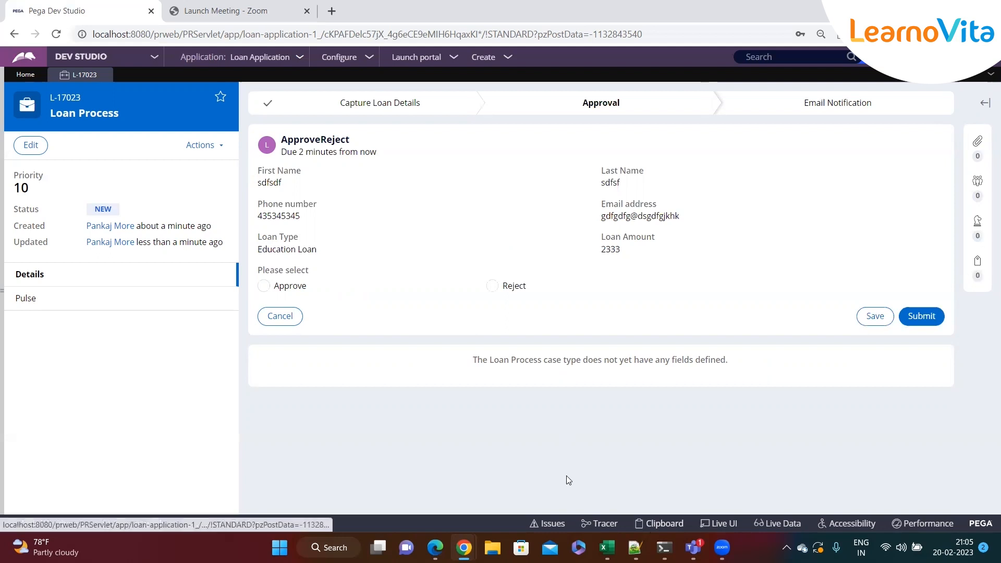
click(661, 524)
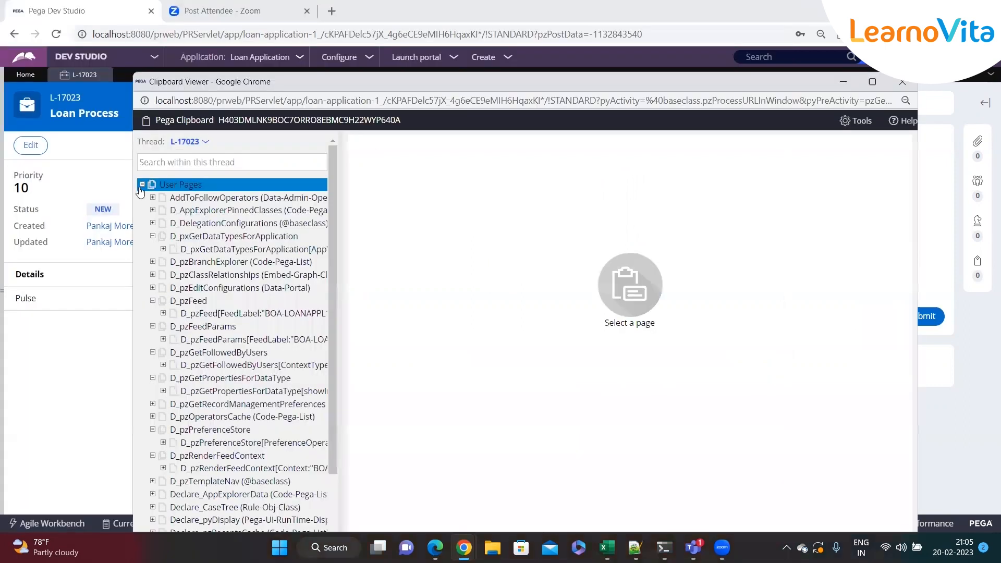
click(142, 185)
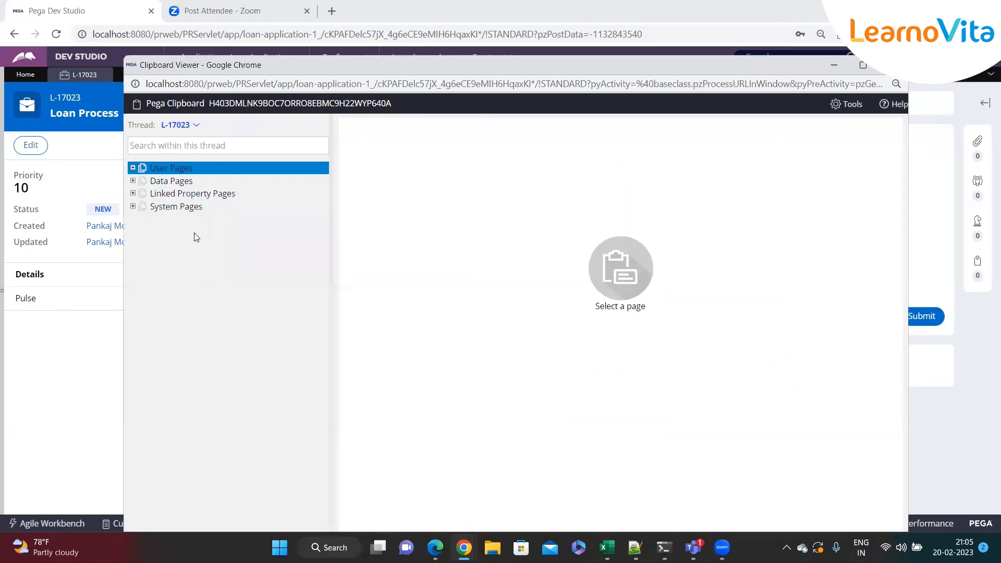
click(133, 169)
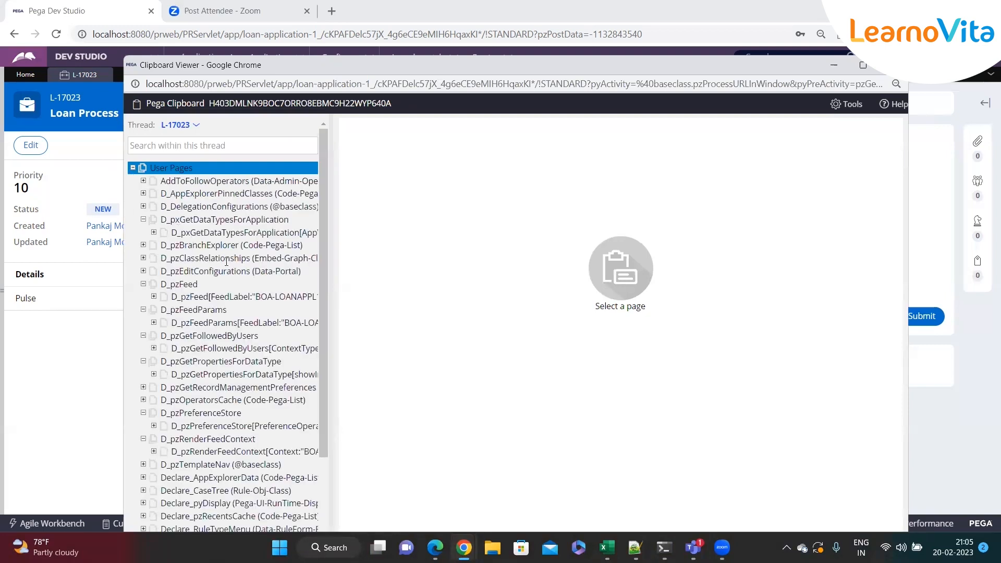
scroll(226, 262, down, 3)
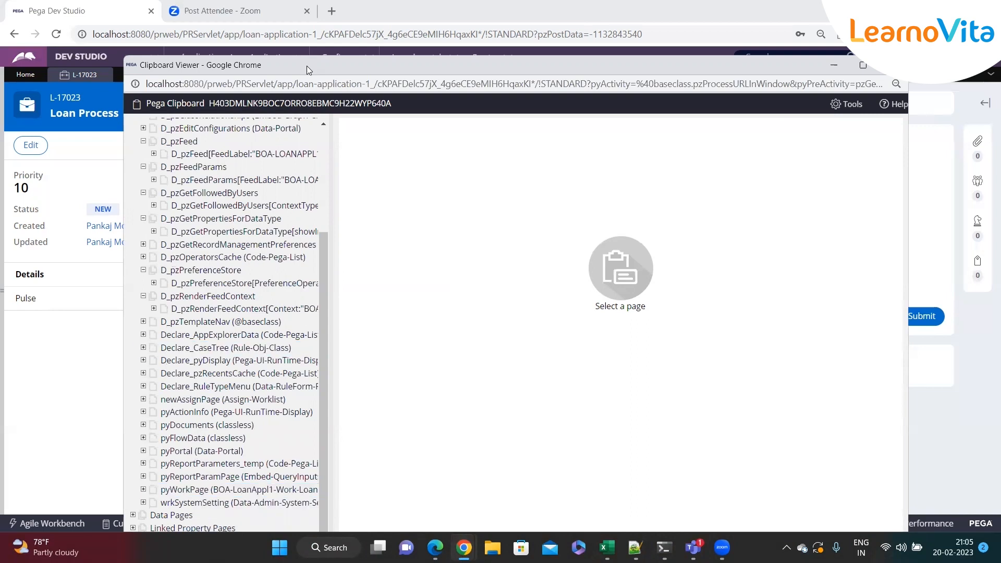
drag(307, 66, 288, 32)
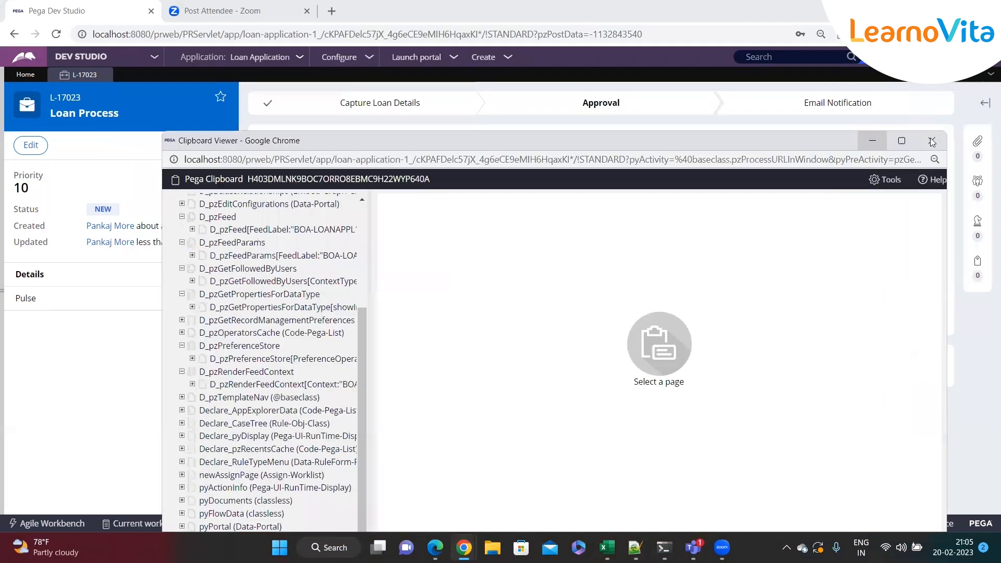
click(932, 142)
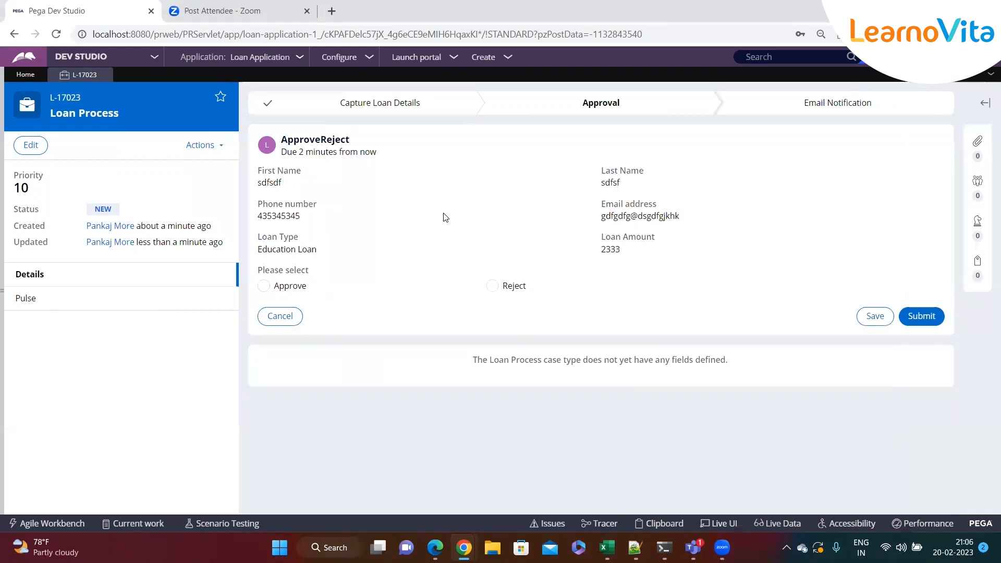
Reopen the Clipboard viewer and examine the AnyPastLoan property value on pyWorkPage.
click(664, 524)
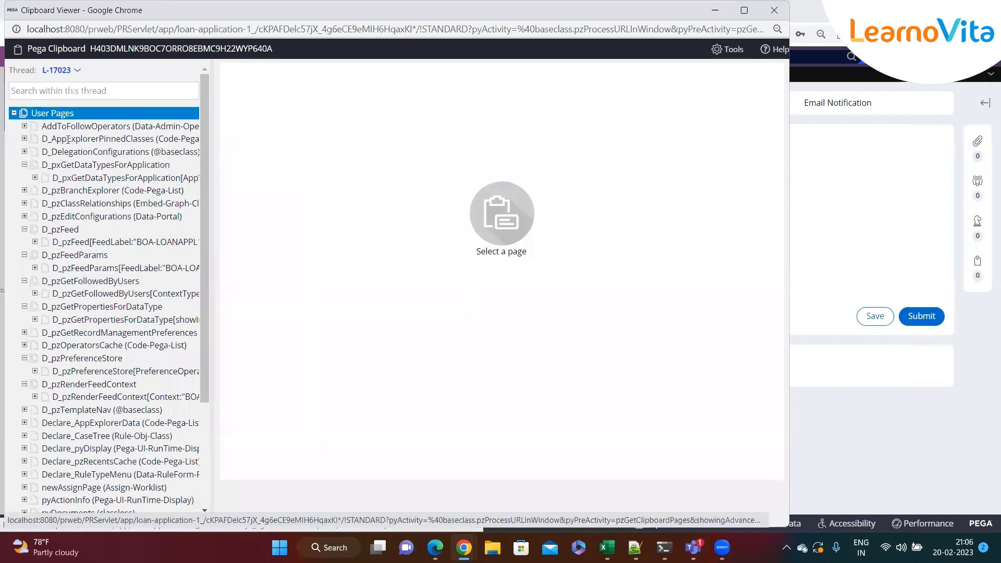
scroll(70, 177, down, 3)
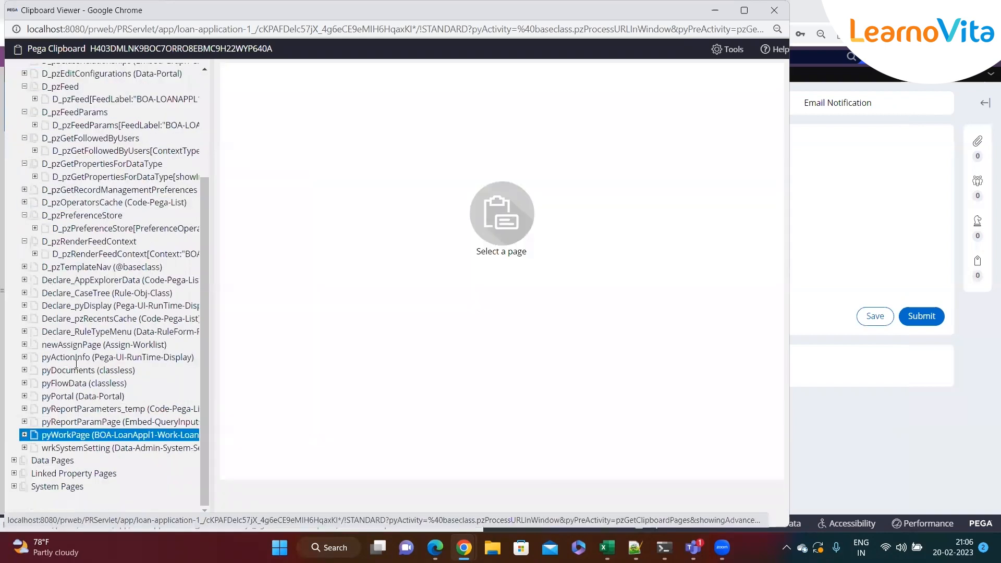
click(62, 435)
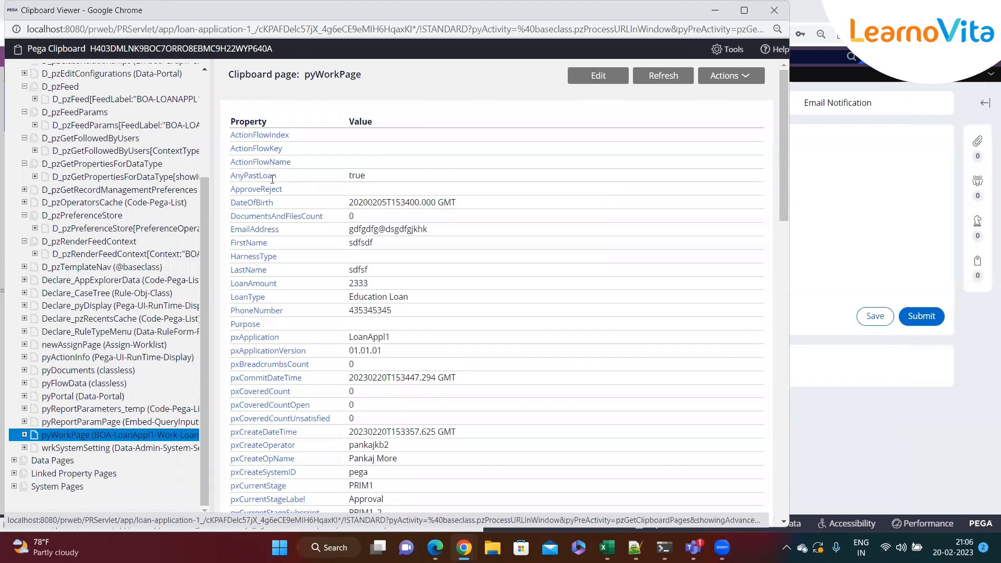
drag(231, 179, 345, 176)
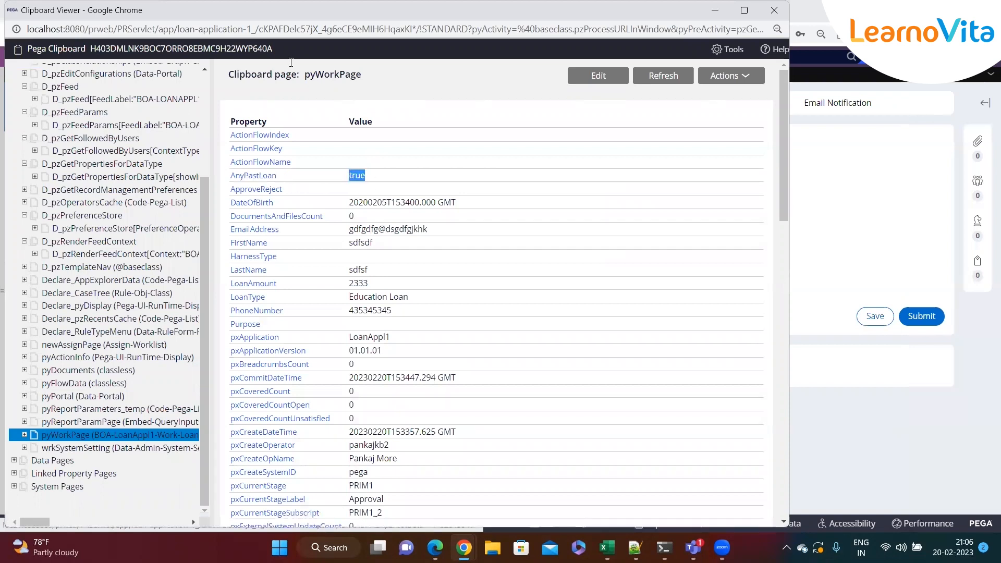
drag(280, 12, 301, 63)
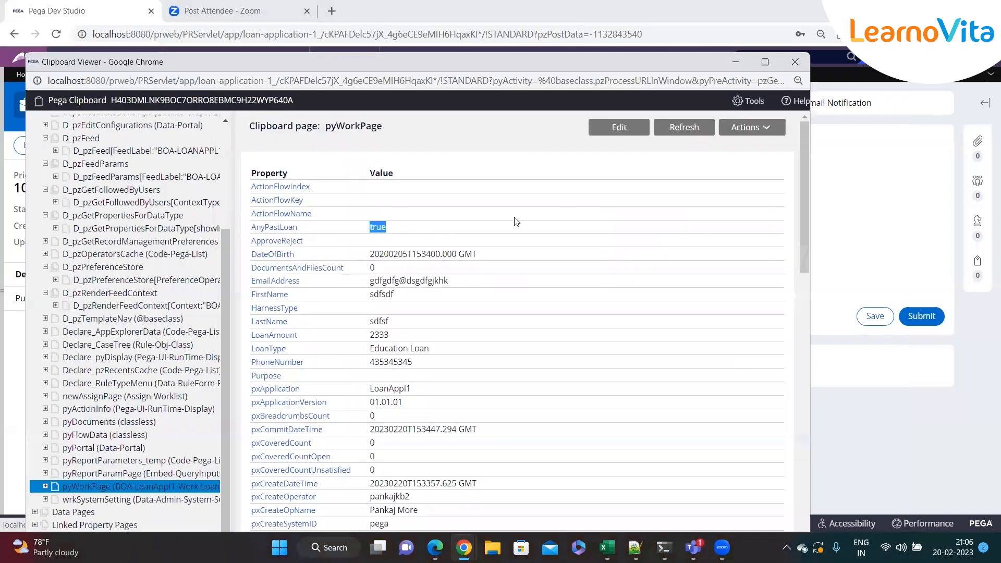
Return to the Loan Process case type, open the LoanDetails section rule and select the Existing Loan Details table.
key(alt+Tab)
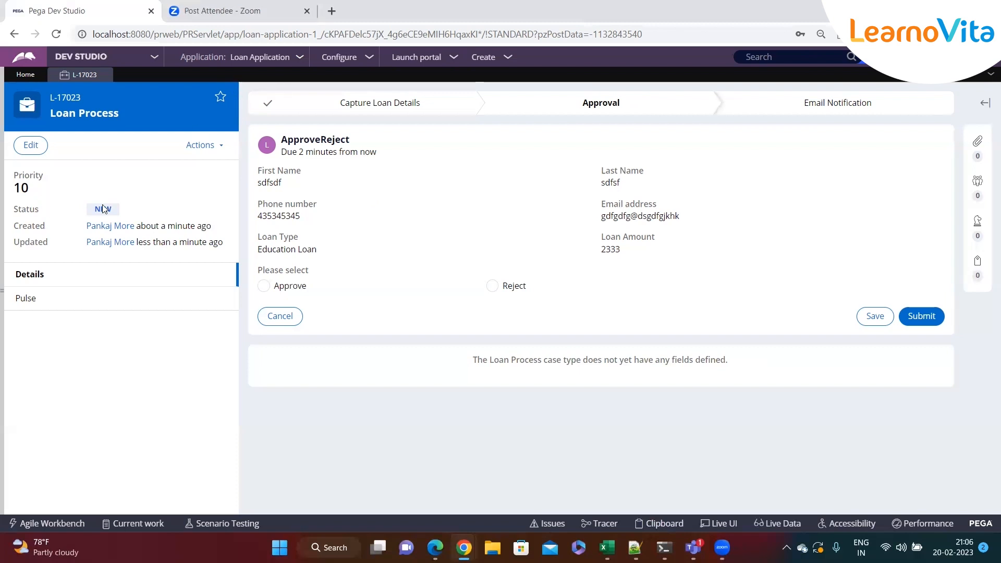
click(16, 140)
click(76, 139)
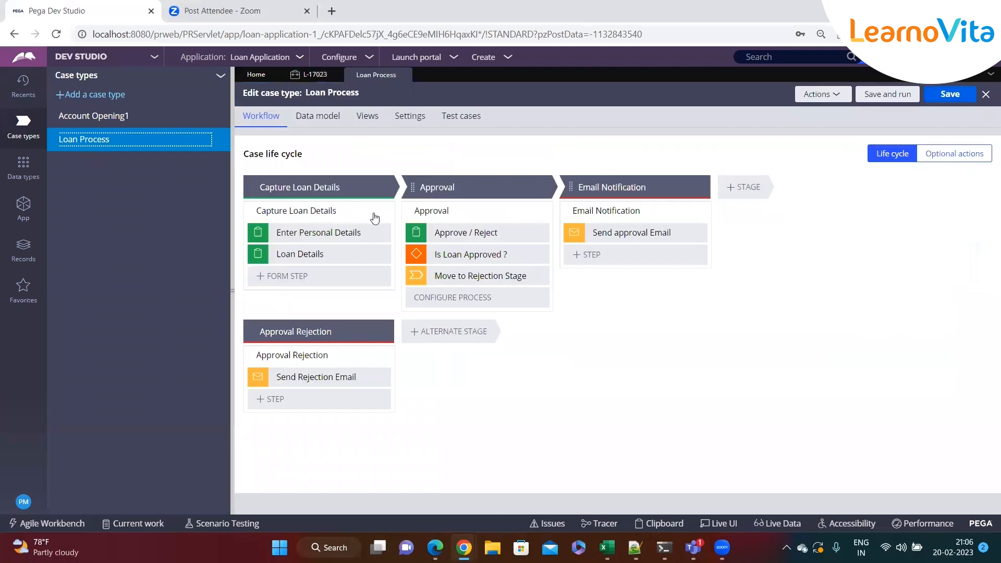
click(313, 255)
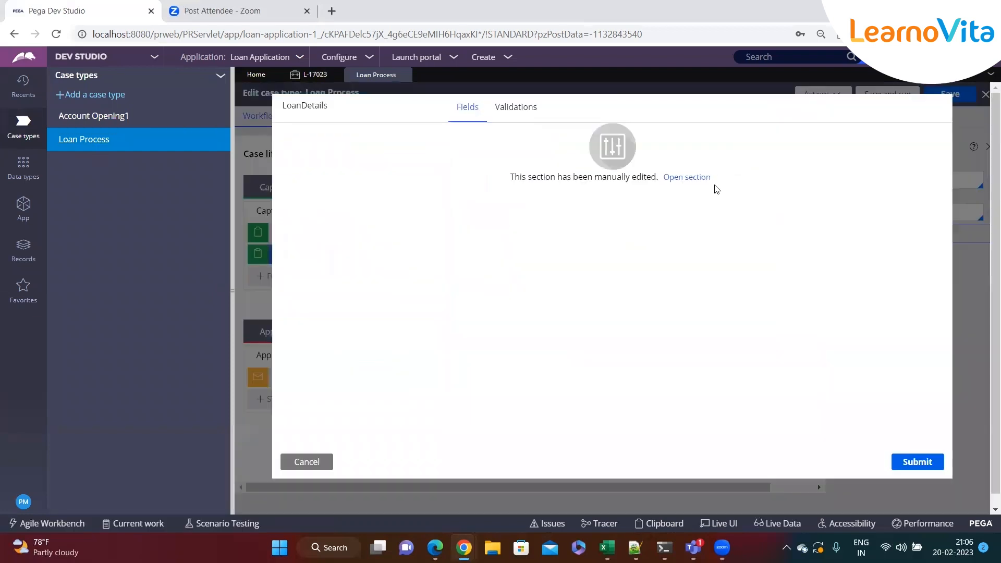
click(711, 186)
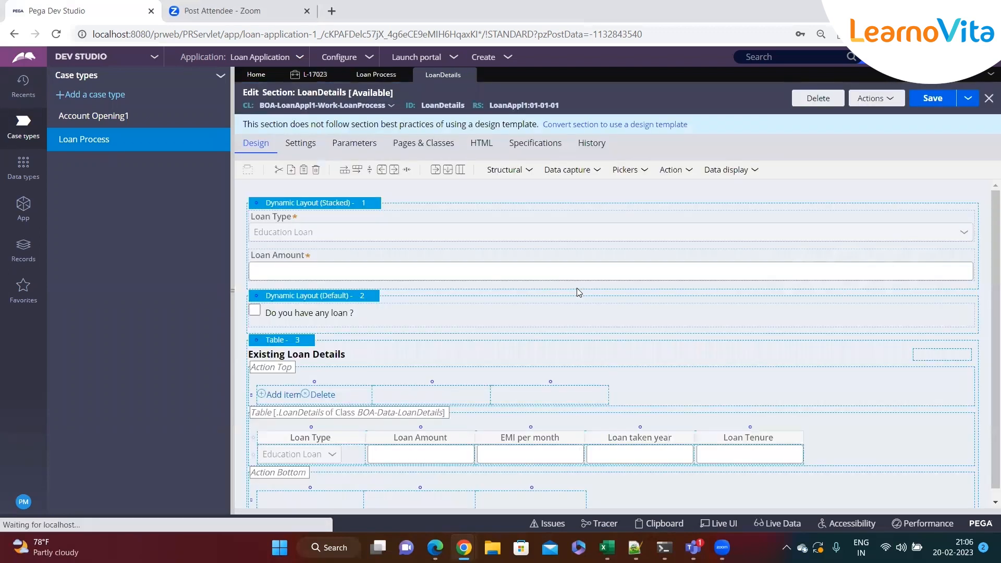
click(282, 350)
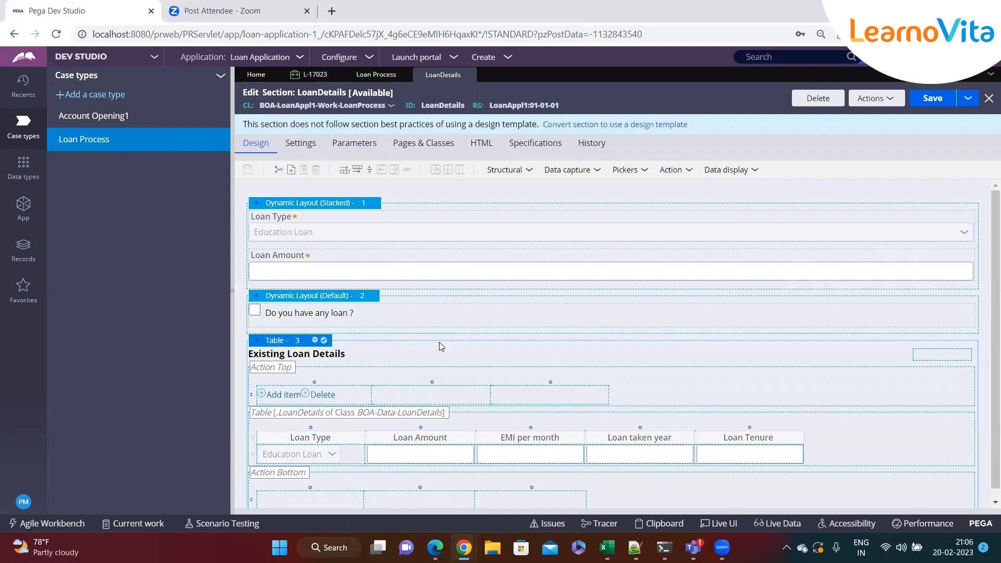
Set the Existing Loan Details table's grid visibility condition to .AnyPastLoan == 'TRUE' and submit the layout properties.
click(315, 341)
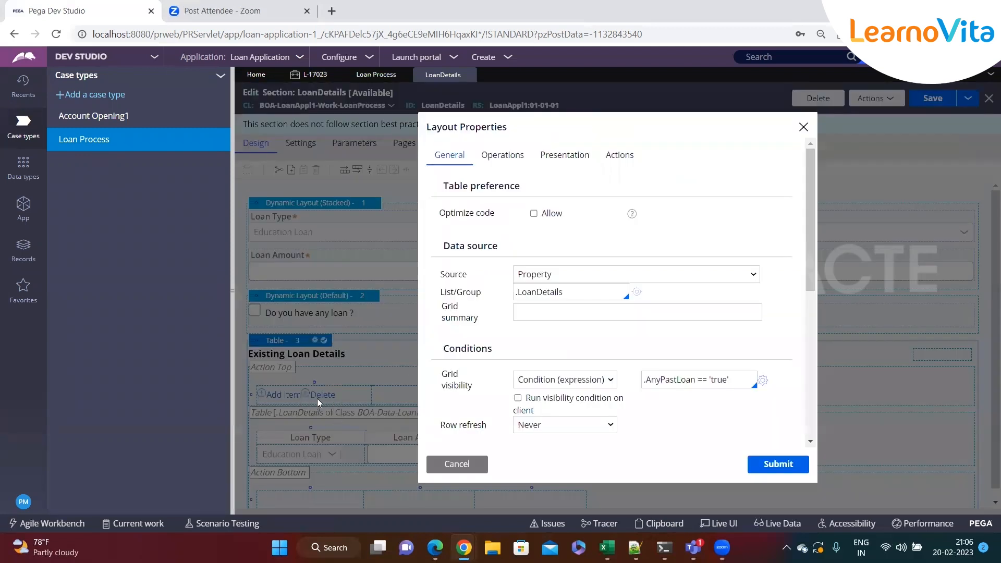
double_click(714, 379)
text(True)
key(BackSpace)
text(')
click(765, 469)
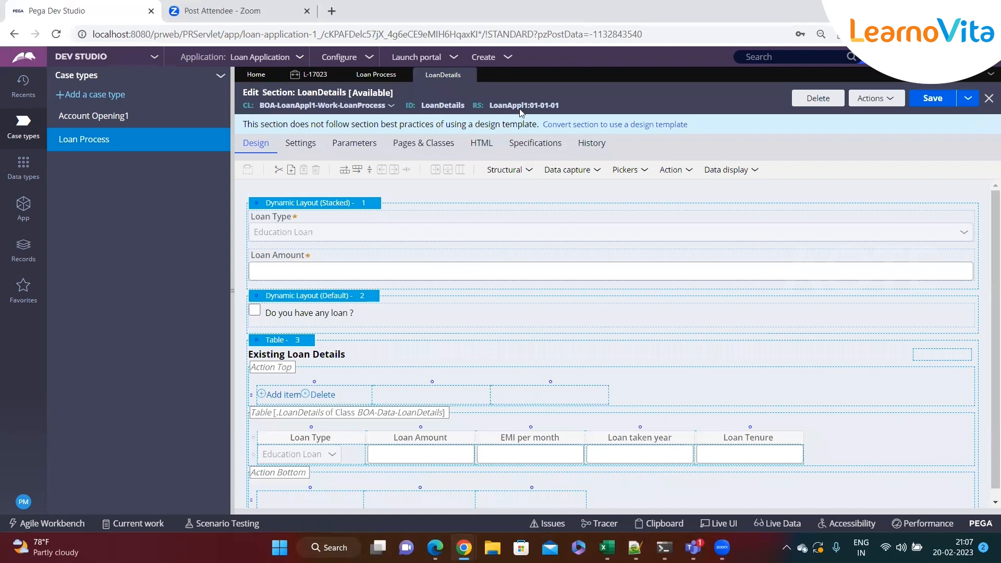
Create a new Loan Process case, fill in the applicant's first name, last name, date of birth and phone number, and continue to Loan Details.
click(509, 58)
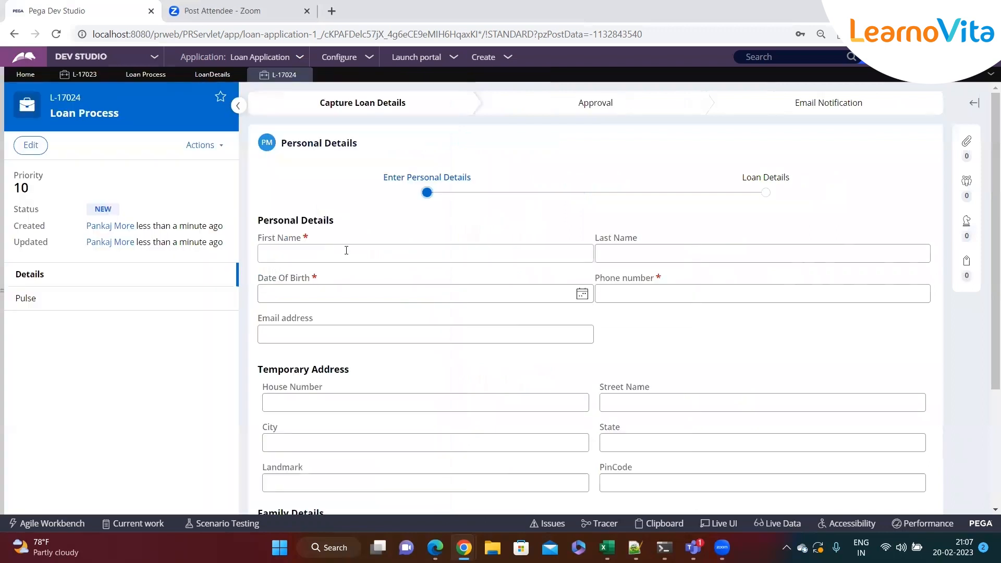
text(sdfsdf)
key(Tab)
text(s)
click(619, 290)
text(sdfsf)
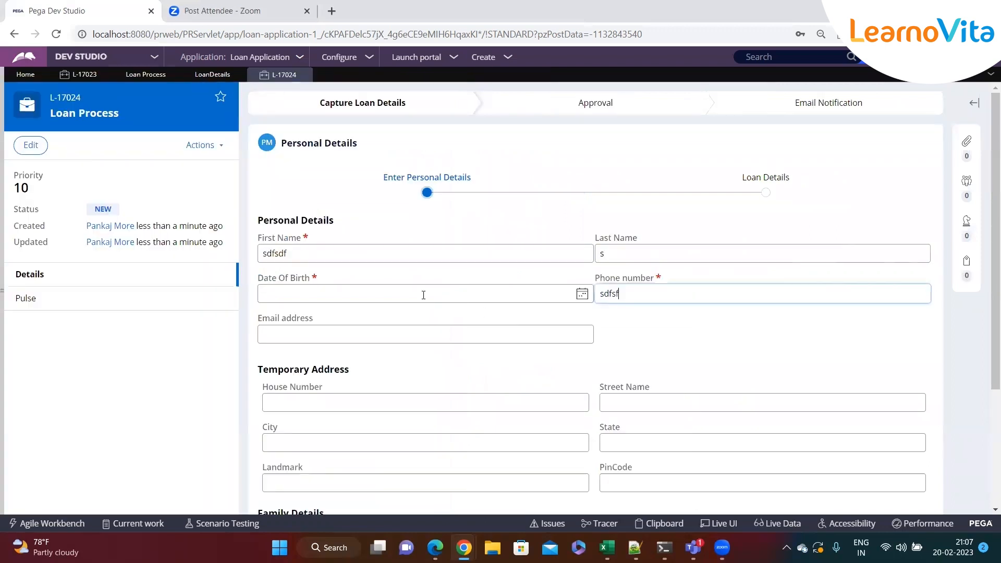
click(422, 292)
click(307, 379)
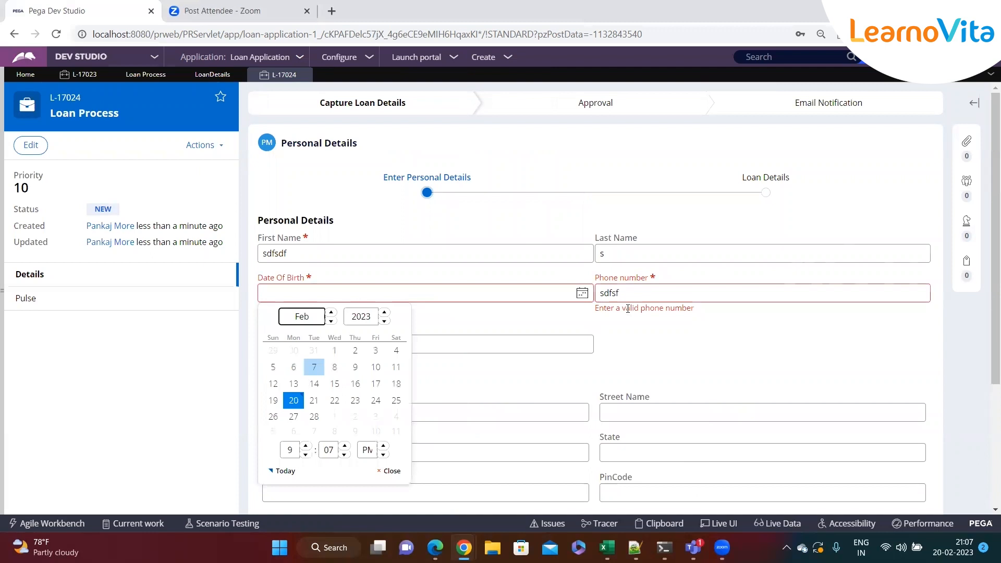
double_click(672, 288)
text(435345345)
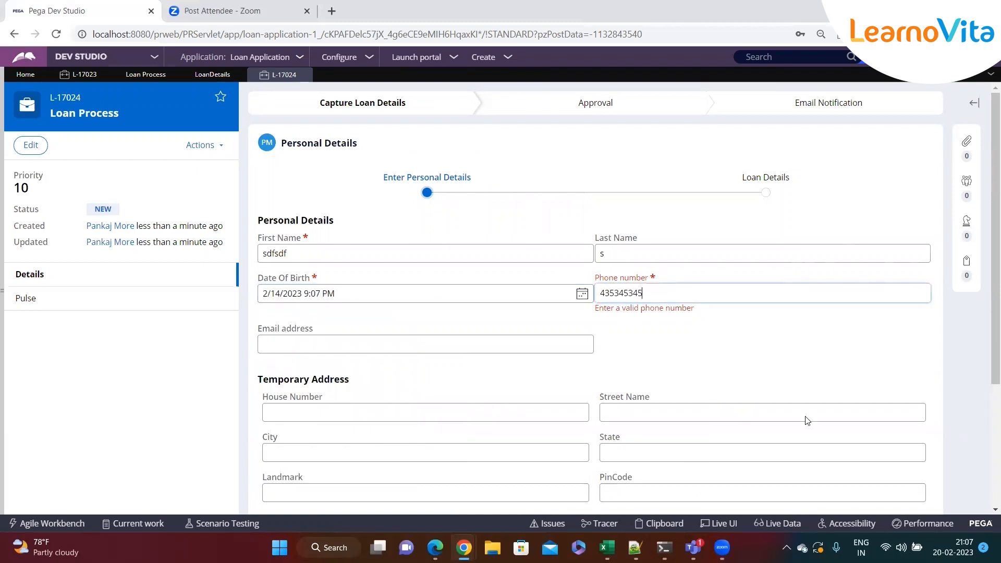
scroll(806, 420, down, 5)
click(900, 443)
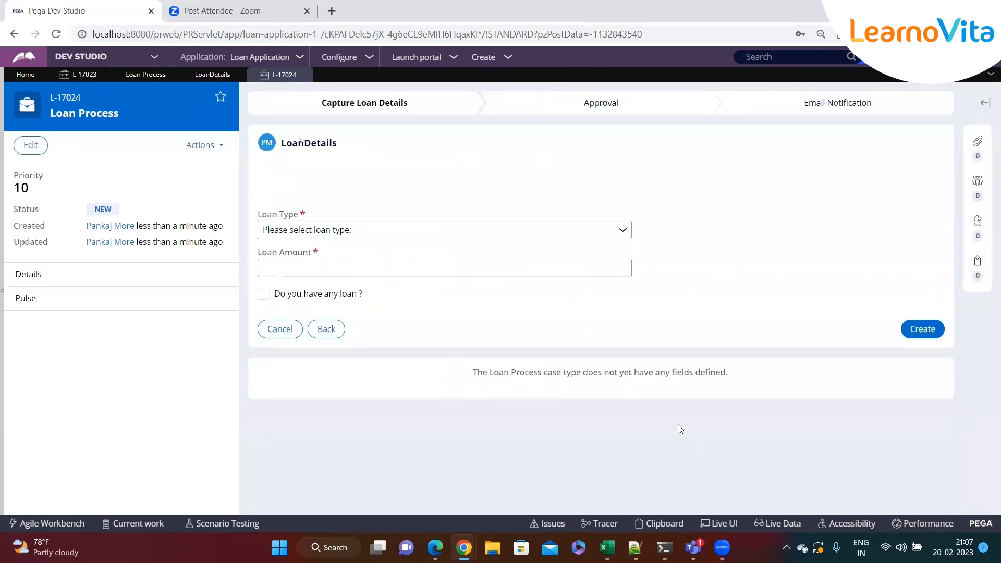
Choose Home Loan as the loan type and check "Do you have any loan ?" in the new case.
click(339, 230)
click(292, 268)
click(264, 293)
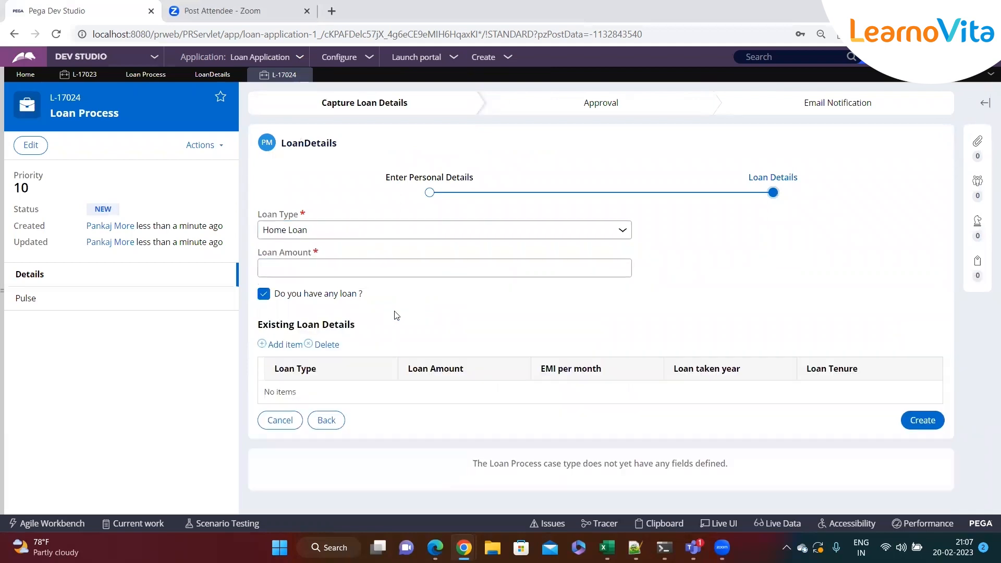
Return to the LoanDetails section and set the Existing Loan Details table's grid visibility condition to .AnyPastLoan == 'Yes'.
click(209, 73)
click(946, 99)
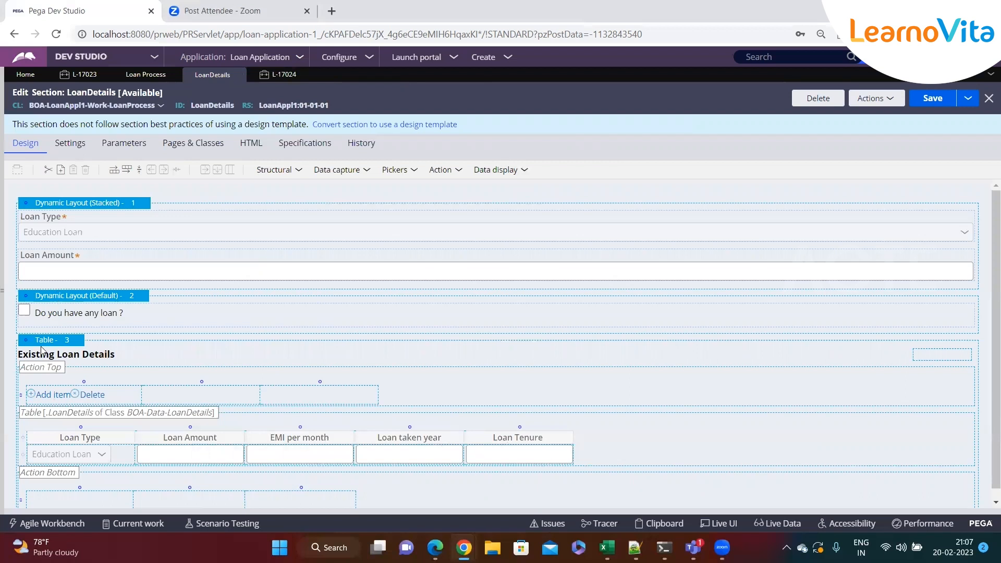
click(41, 352)
click(85, 340)
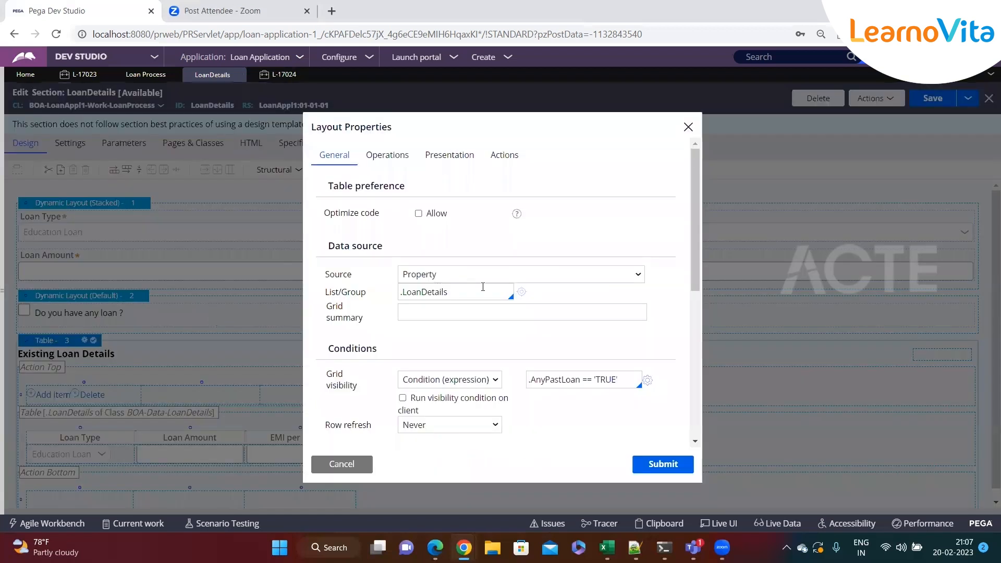
double_click(612, 377)
text(Yes)
click(670, 463)
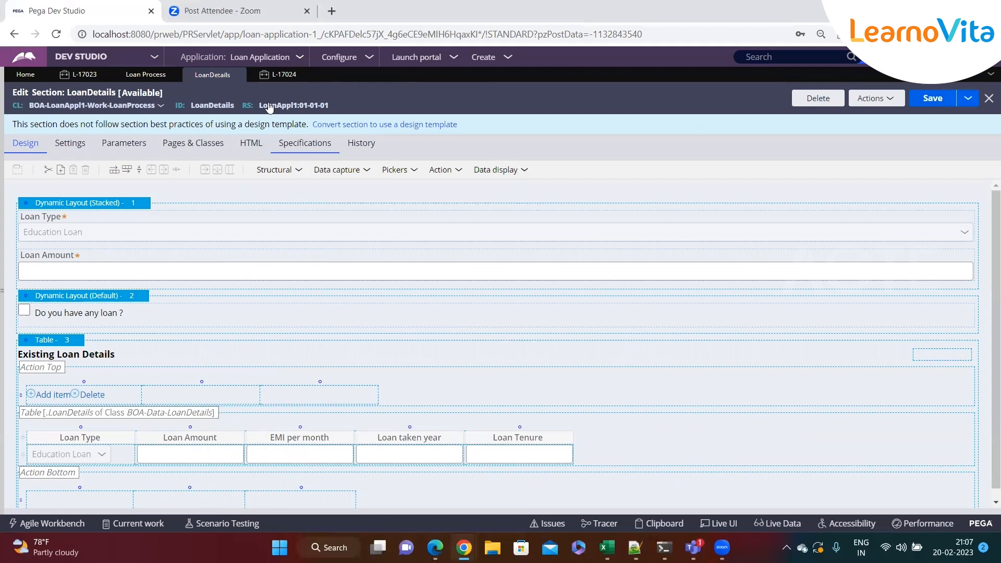
Test the table's visibility in the open Loan Process case by toggling "Do you have any loan ?", leaving it checked.
click(279, 75)
click(264, 295)
click(264, 295)
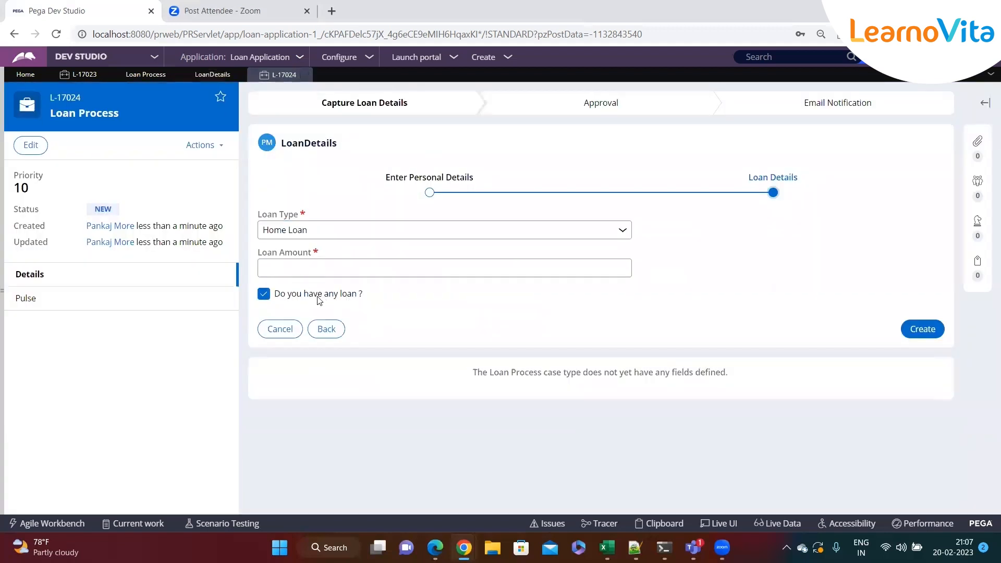
click(264, 295)
click(265, 296)
drag(367, 298, 277, 297)
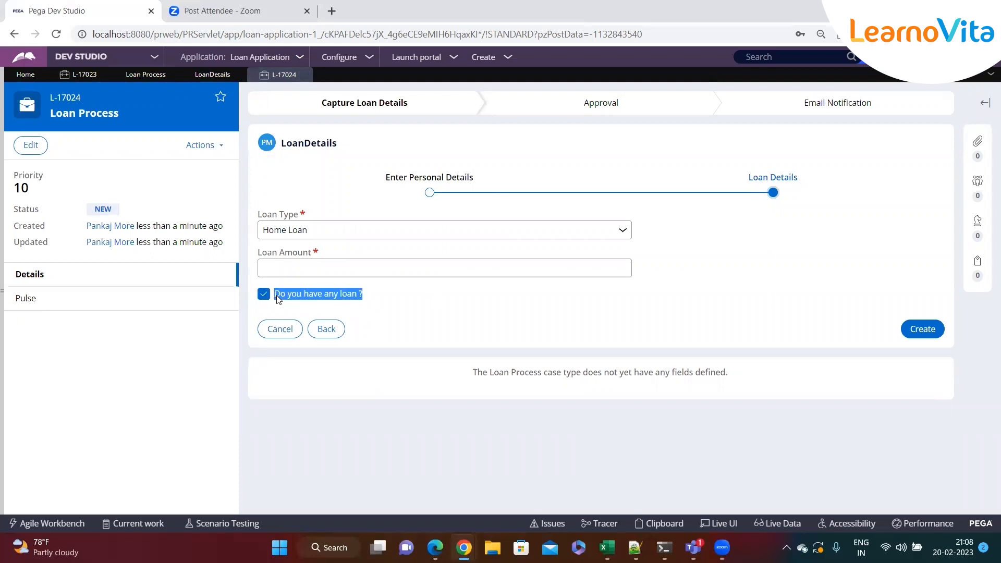
click(400, 299)
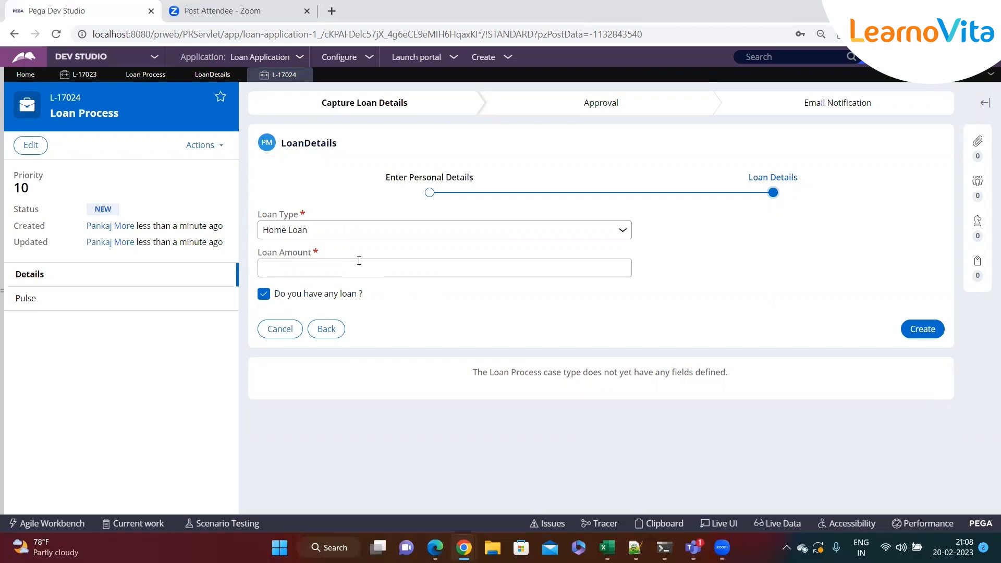
Open the Clipboard viewer and check the AnyPastLoan property value on pyWorkPage.
click(665, 524)
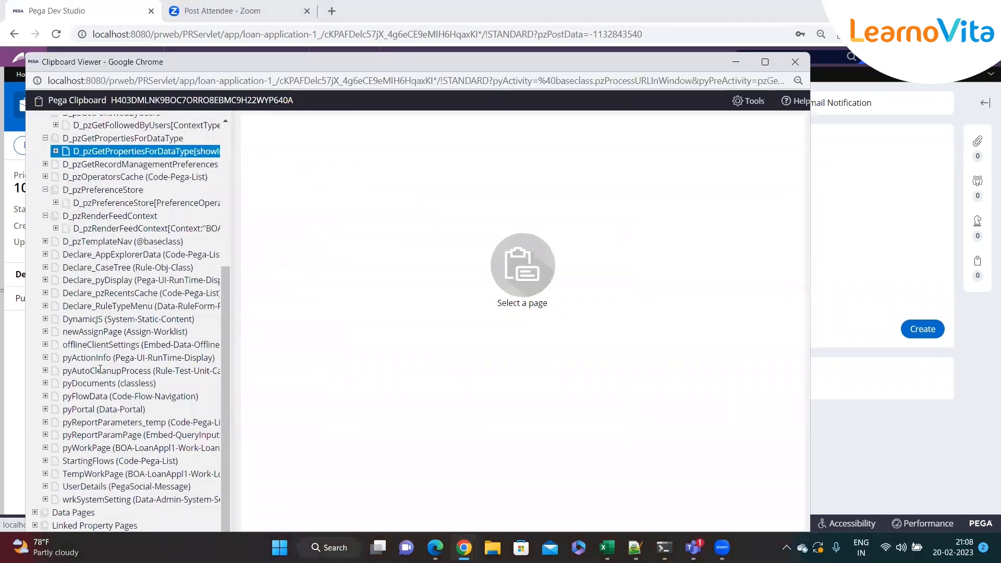
click(86, 448)
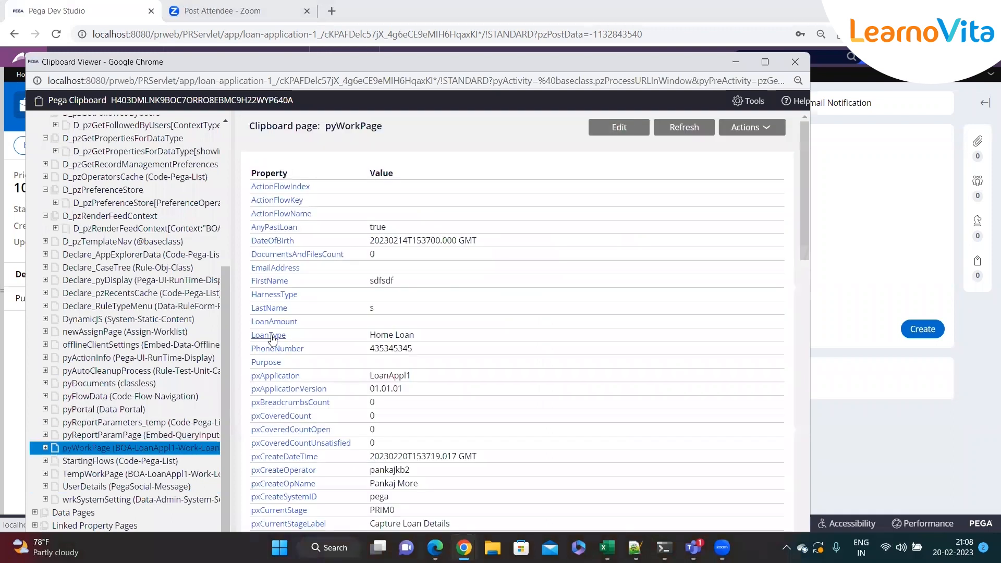
double_click(374, 230)
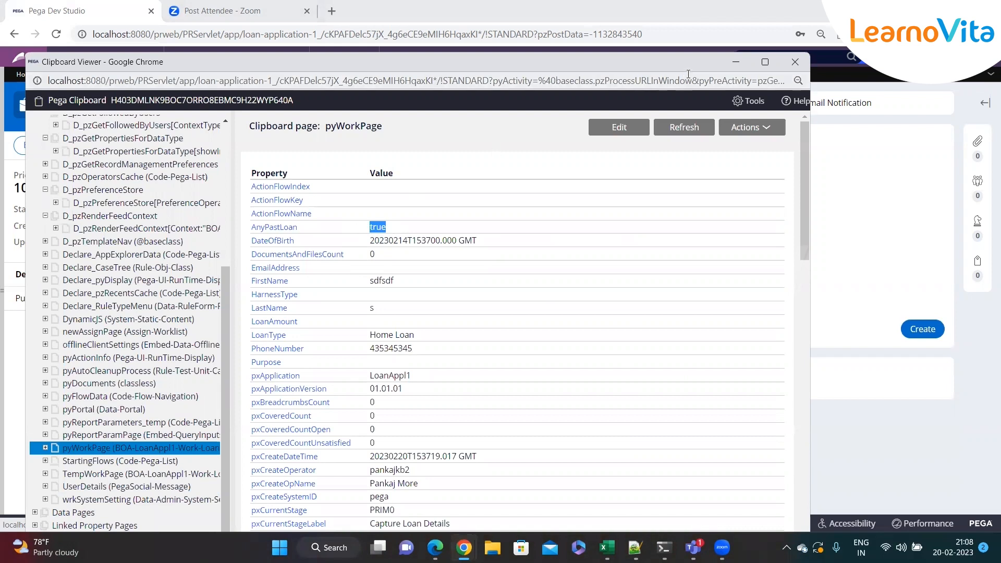
Set the Existing Loan Details table's grid visibility condition to .AnyPastLoan == 'true' and save the LoanDetails section.
click(736, 61)
click(212, 74)
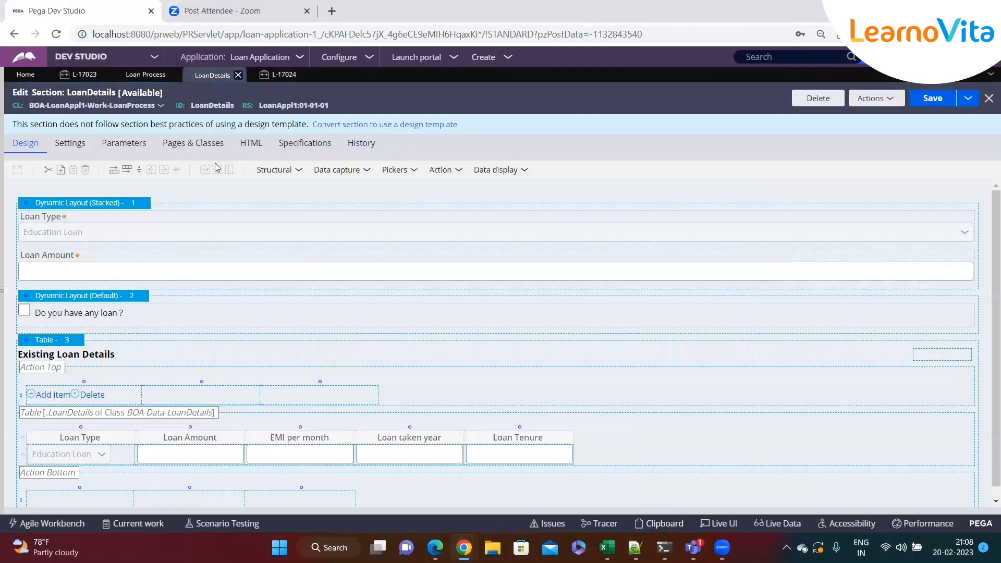
click(84, 340)
double_click(601, 379)
text(true)
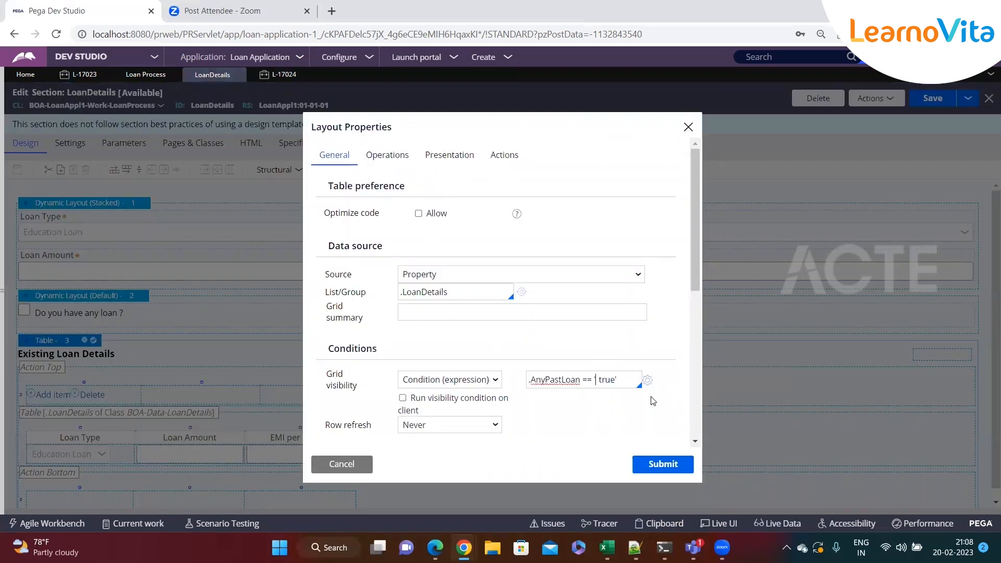
click(662, 463)
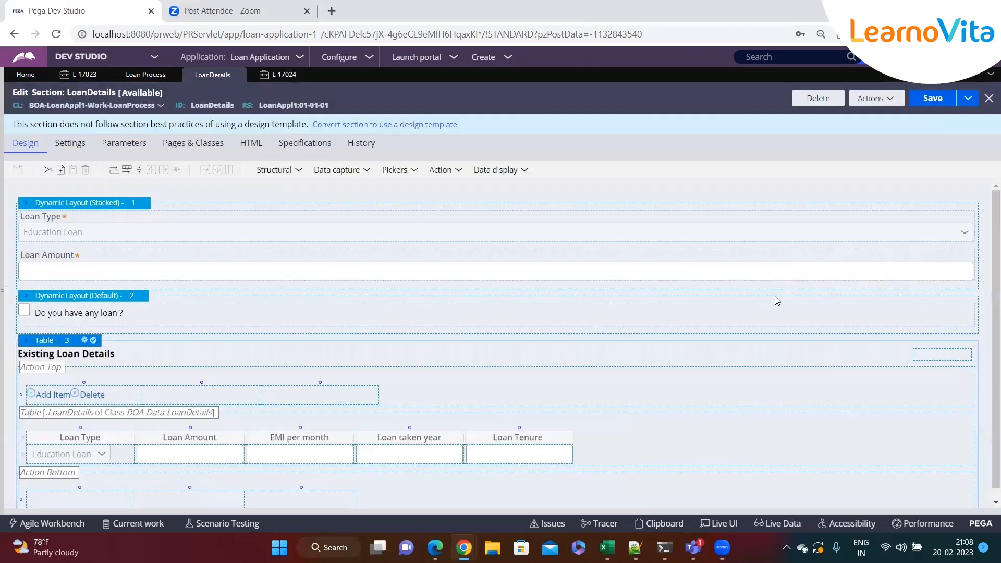
click(920, 101)
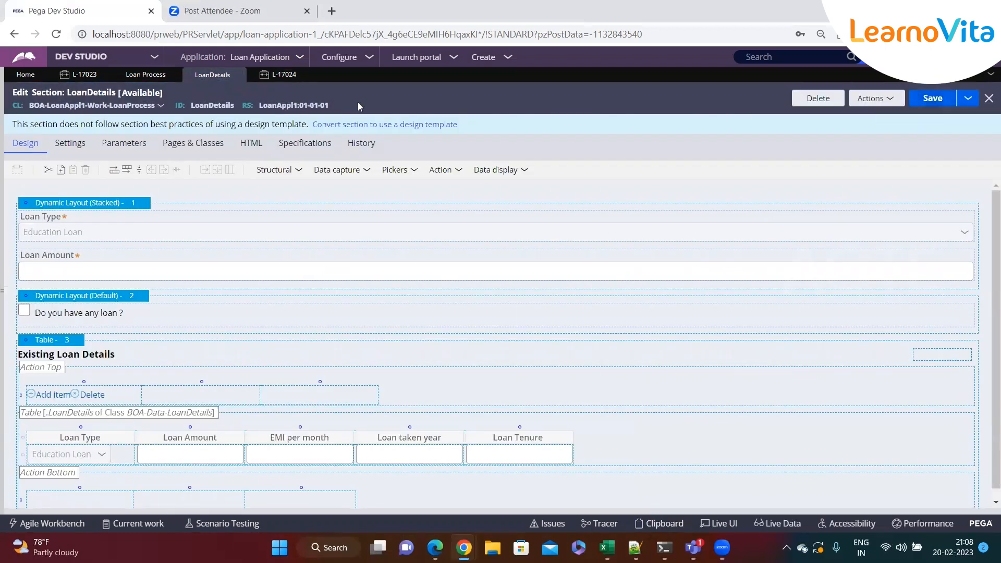
Reopen the Clipboard viewer from the Loan Process case and examine the AnyPastLoan, FirstName and LastName values on pyWorkPage.
click(284, 76)
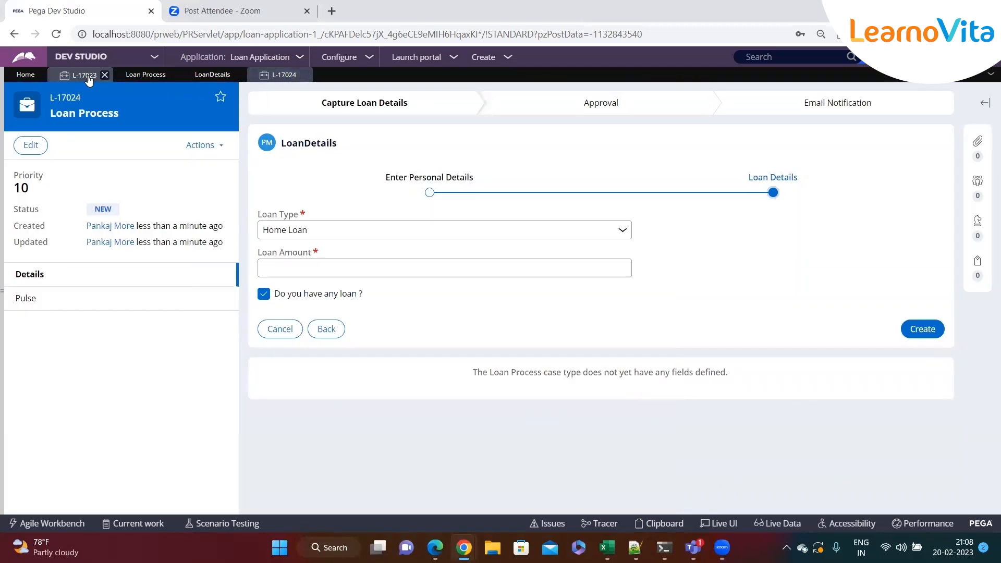
click(665, 524)
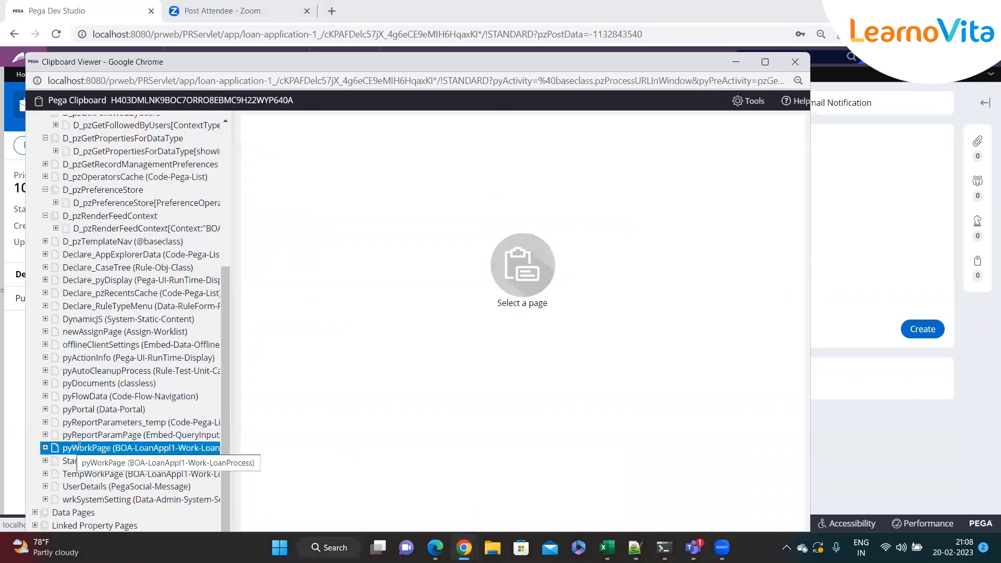
click(79, 447)
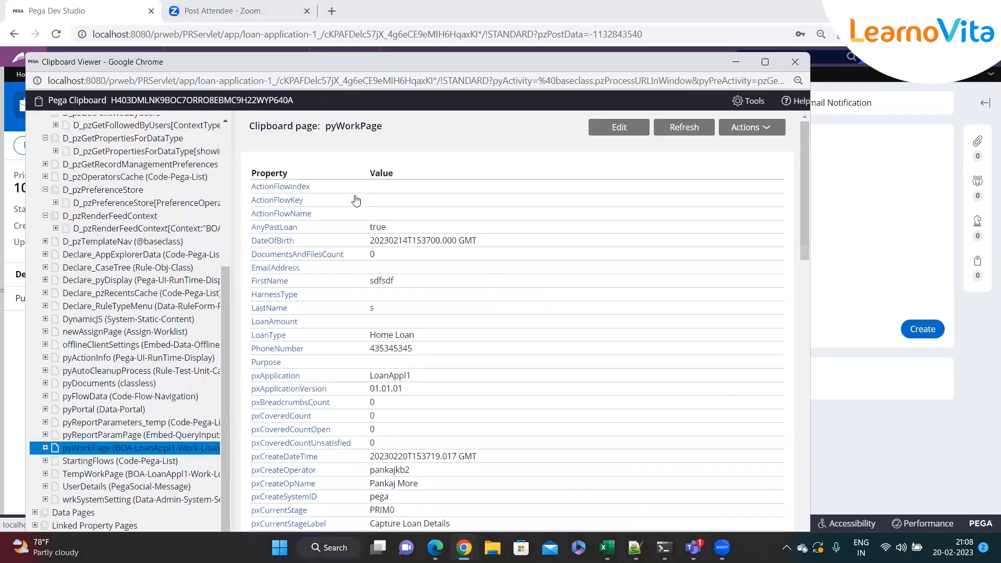
scroll(437, 214, down, 1)
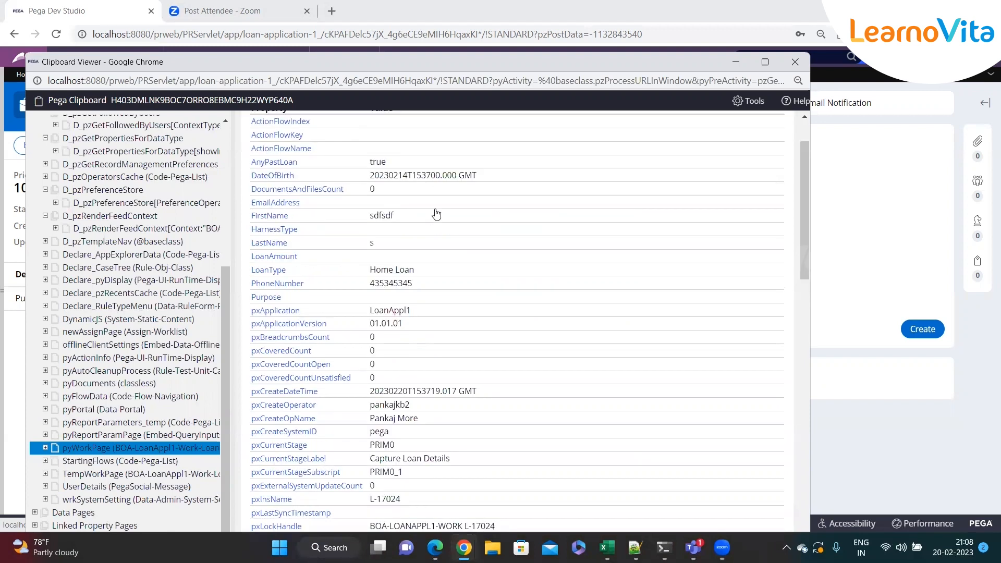
double_click(366, 222)
double_click(378, 162)
scroll(392, 217, down, 1)
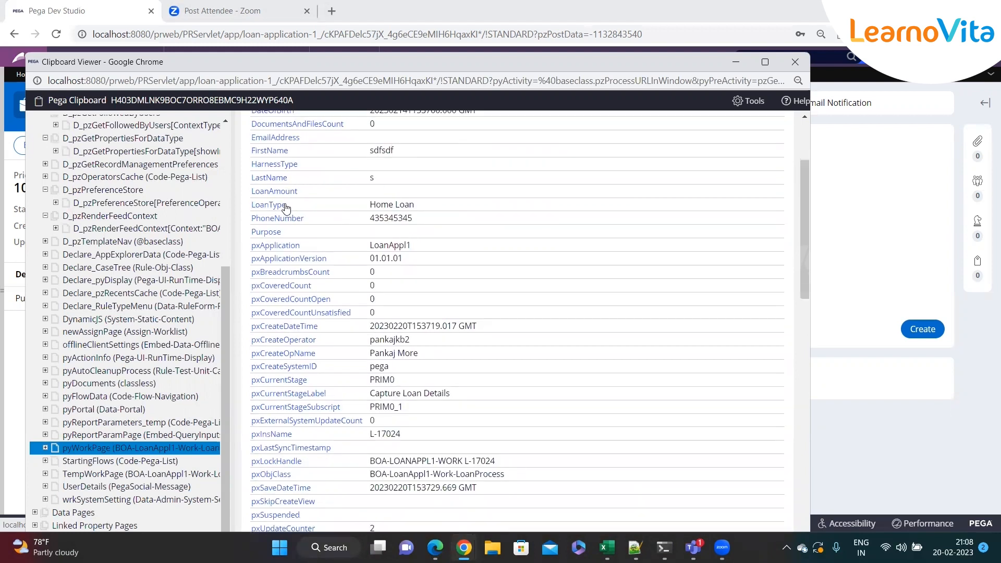
double_click(371, 178)
Look through the px and py system properties listed on pyWorkPage down to the end of the page.
scroll(405, 241, down, 2)
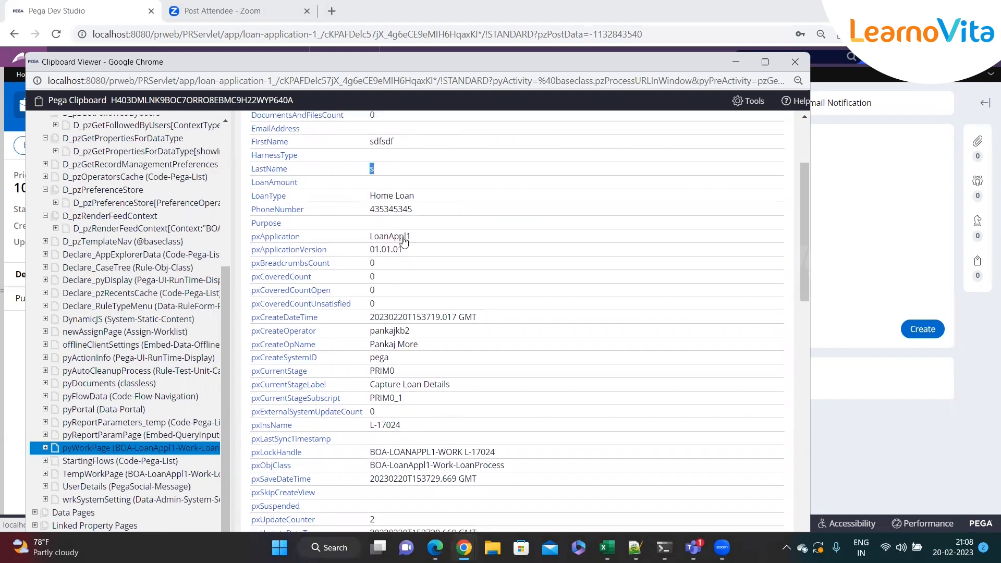
scroll(397, 240, down, 3)
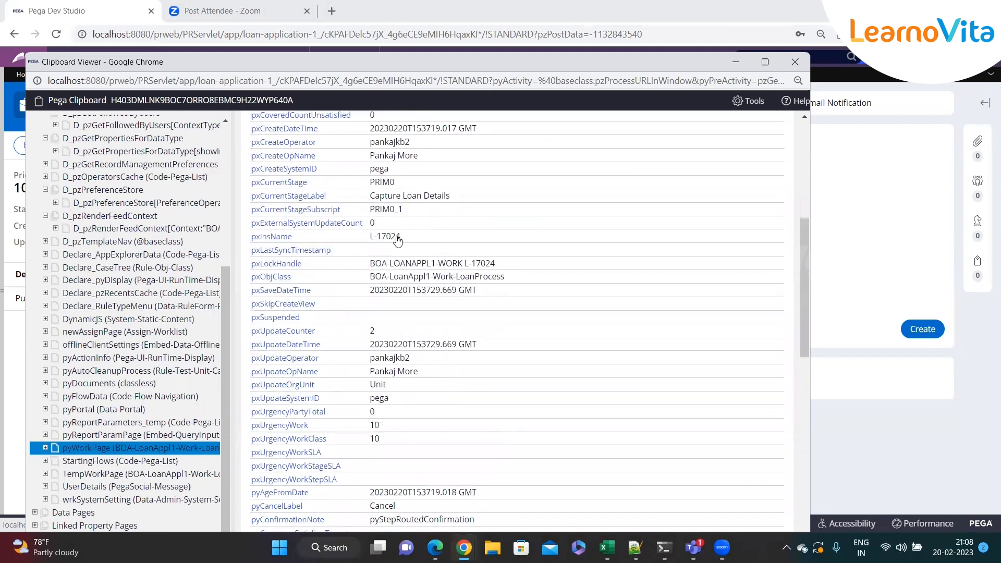
scroll(412, 287, down, 1)
scroll(389, 301, down, 1)
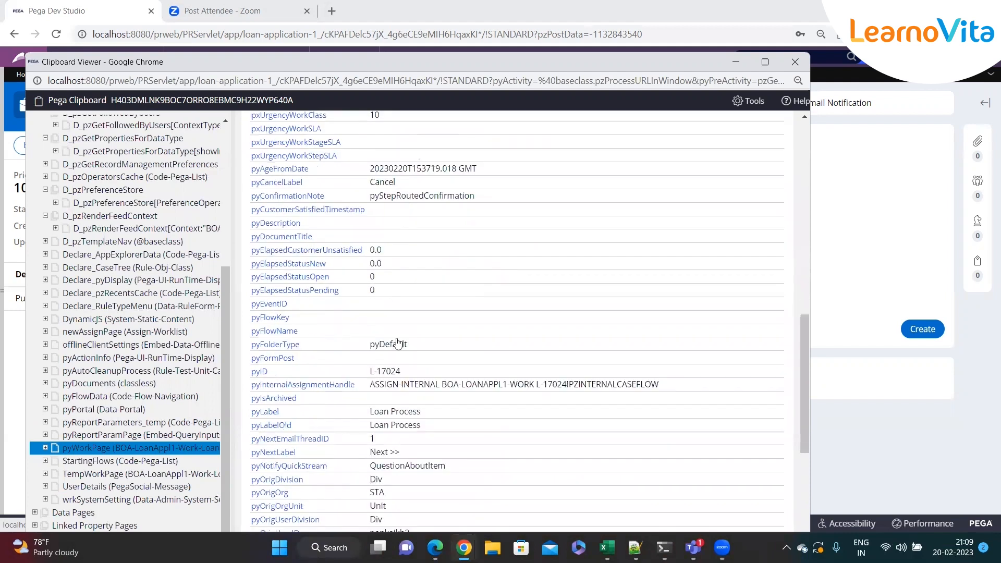
scroll(350, 384, down, 4)
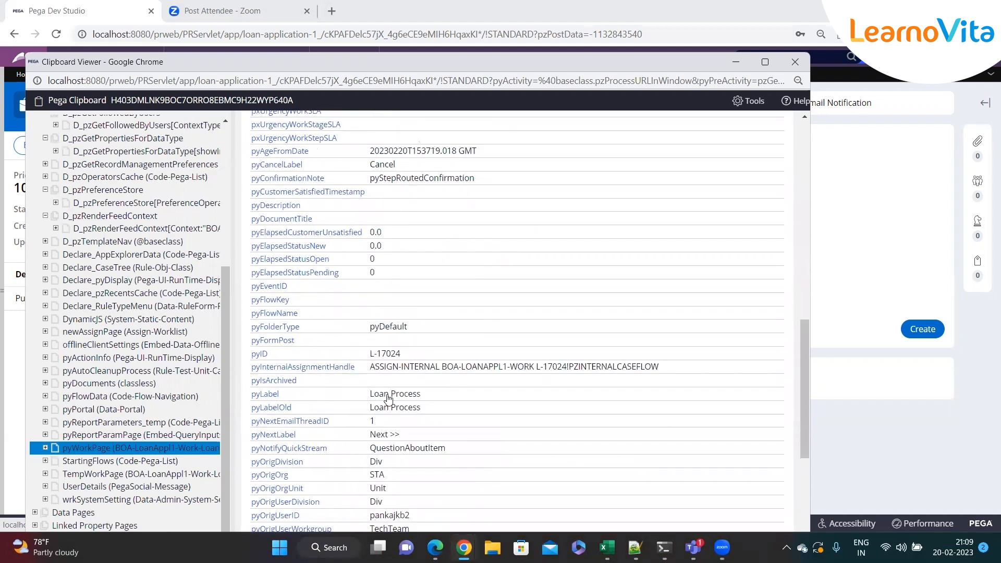
scroll(419, 399, up, 15)
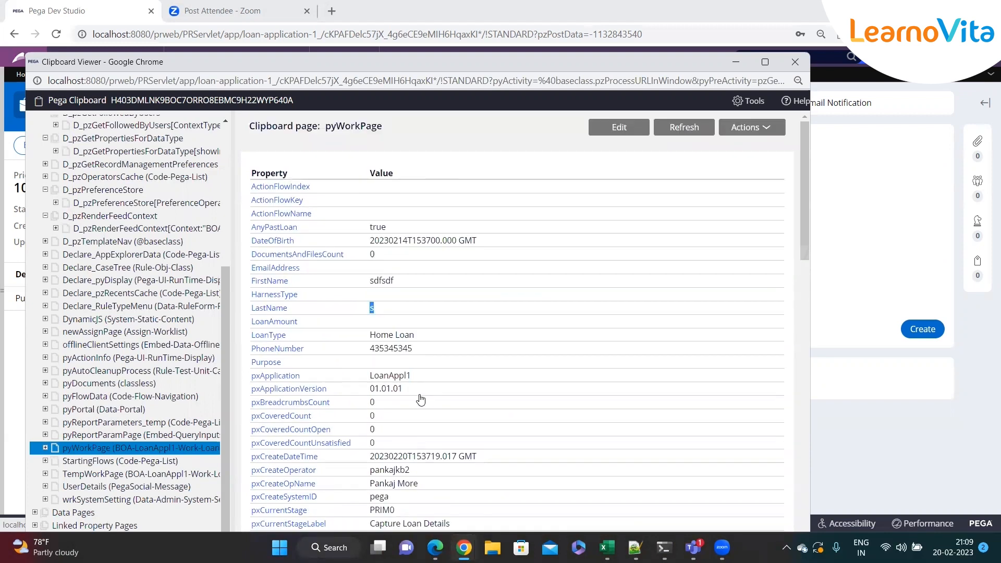
scroll(418, 399, down, 3)
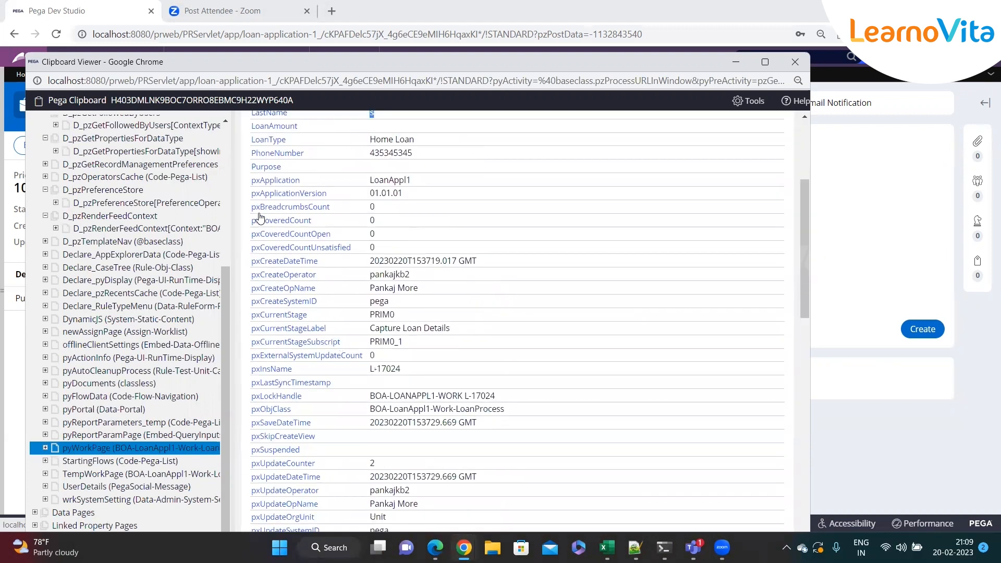
scroll(316, 329, down, 5)
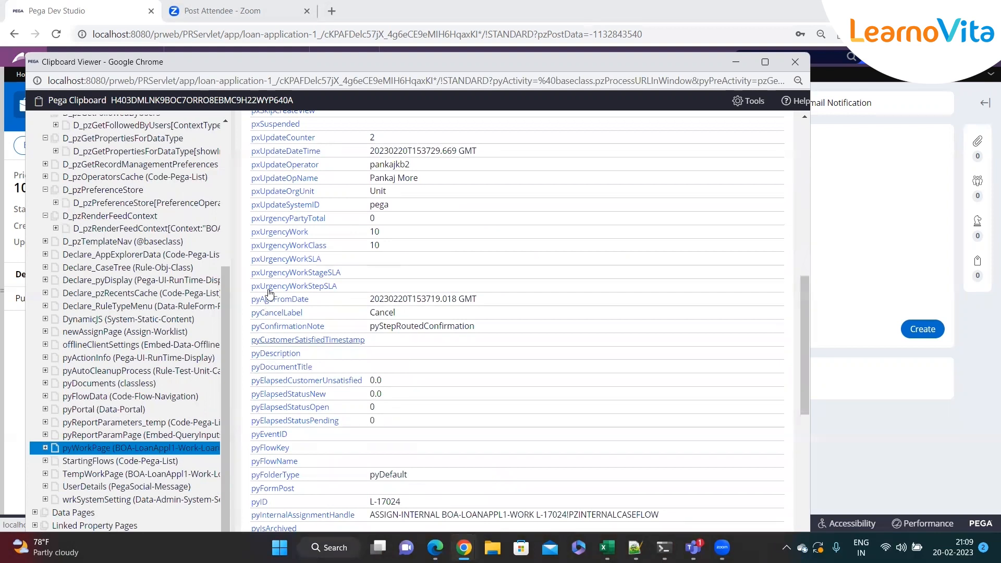
scroll(298, 376, down, 7)
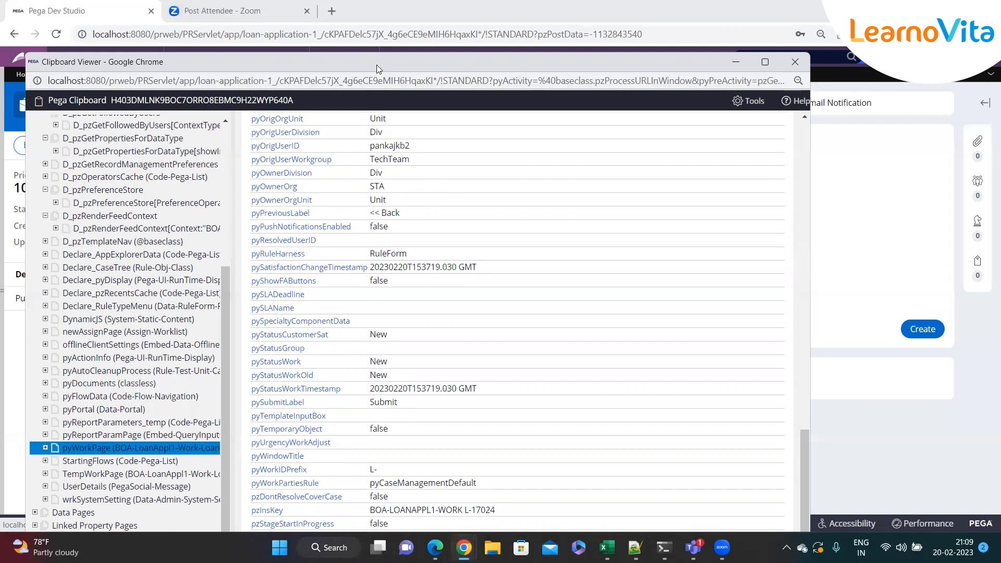
drag(377, 64, 475, 72)
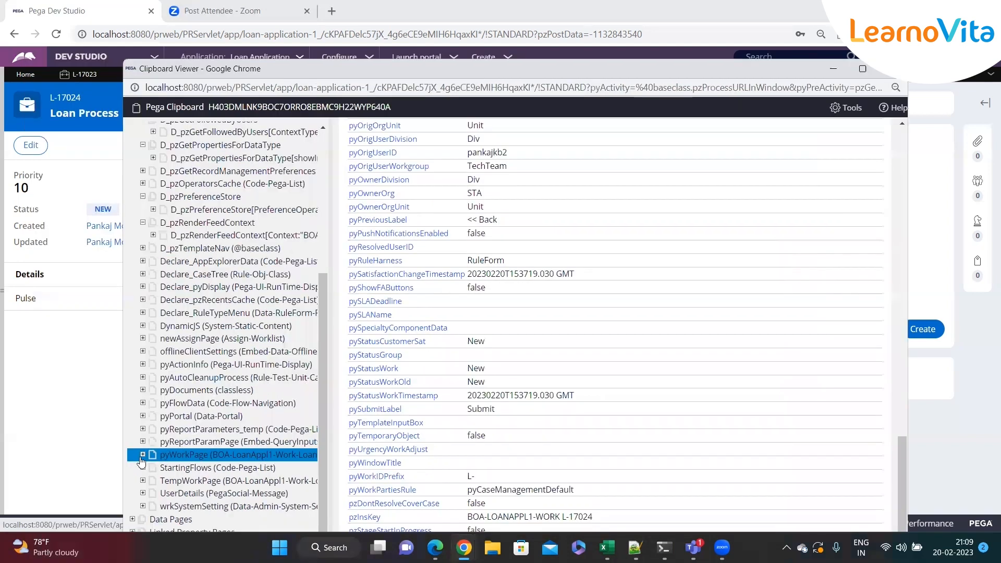
Expand pyWorkPage in the Clipboard tree and check its embedded FamilyDetails page list.
click(142, 456)
scroll(172, 365, down, 3)
click(197, 310)
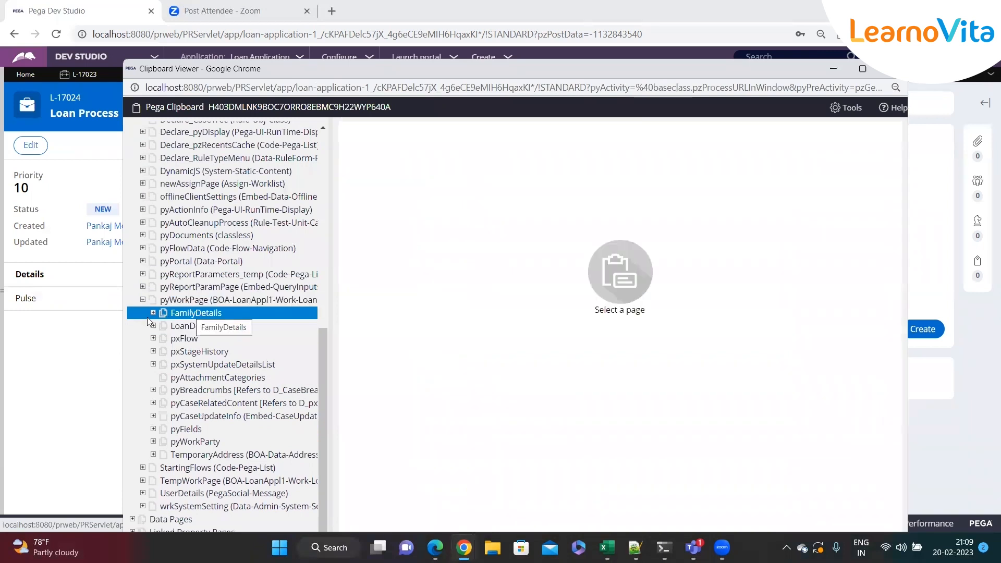
click(246, 323)
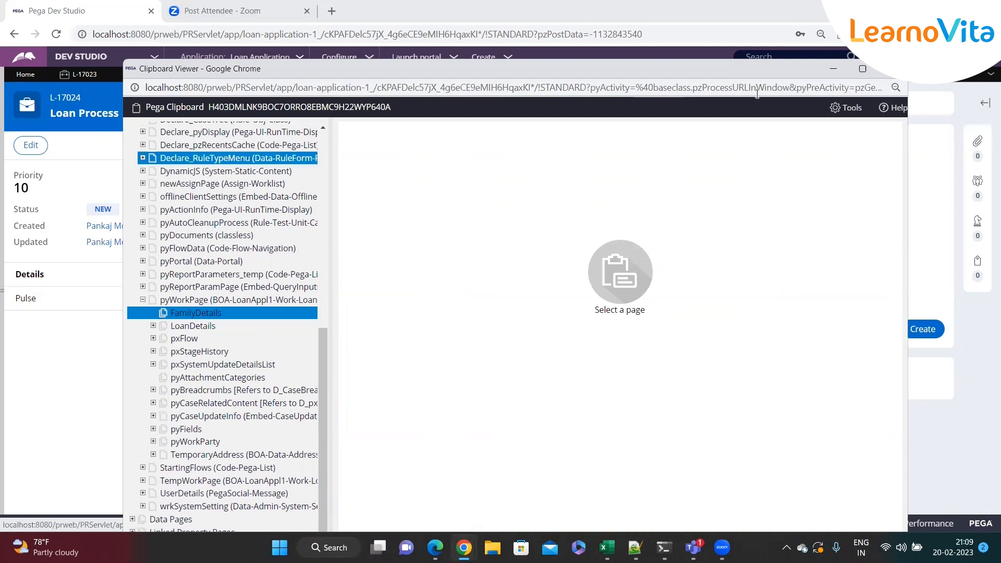
scroll(239, 348, up, 10)
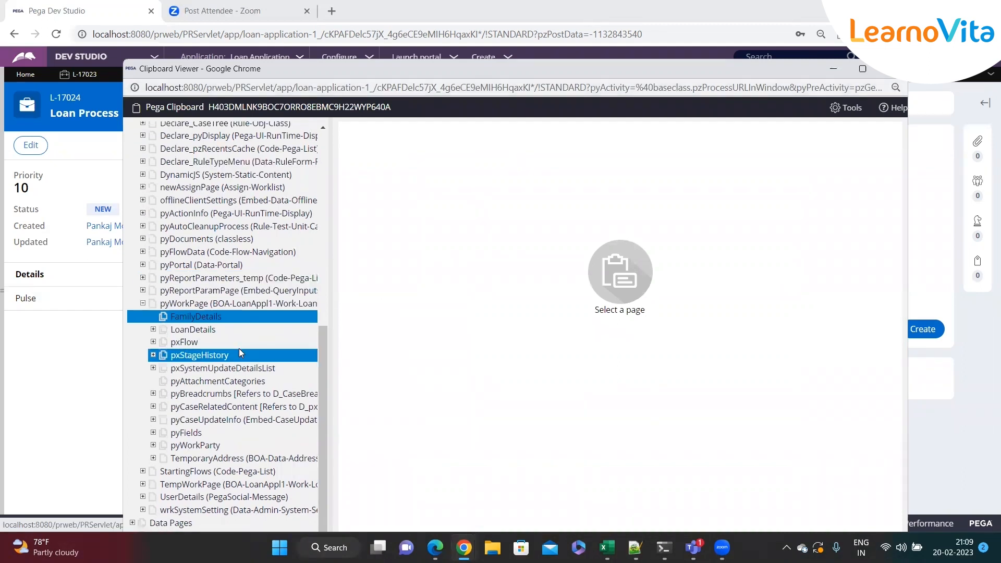
scroll(182, 332, down, 6)
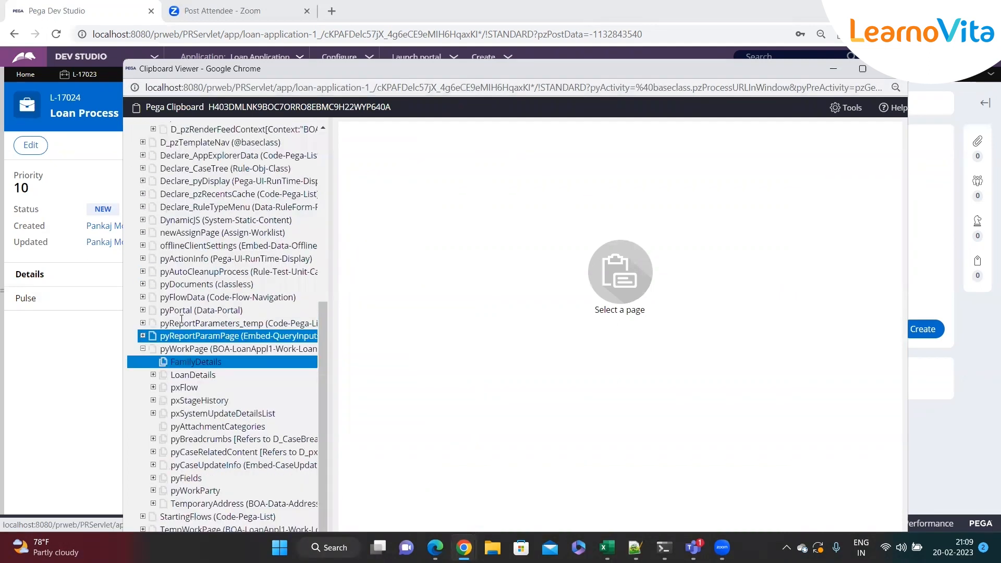
Switch the Clipboard thread to L-17023 and open its pyWorkPage.
drag(331, 72, 403, 244)
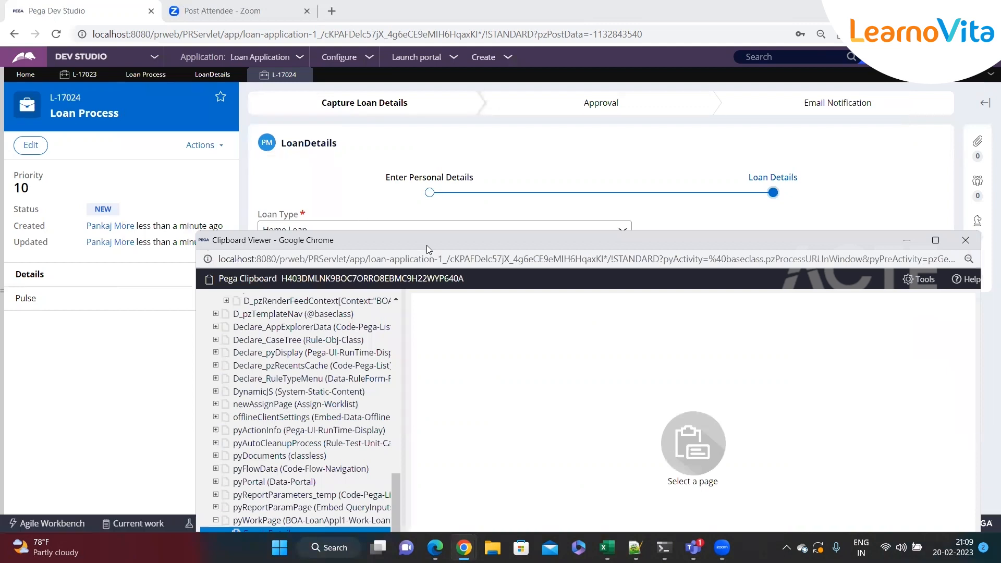
drag(427, 242, 361, 136)
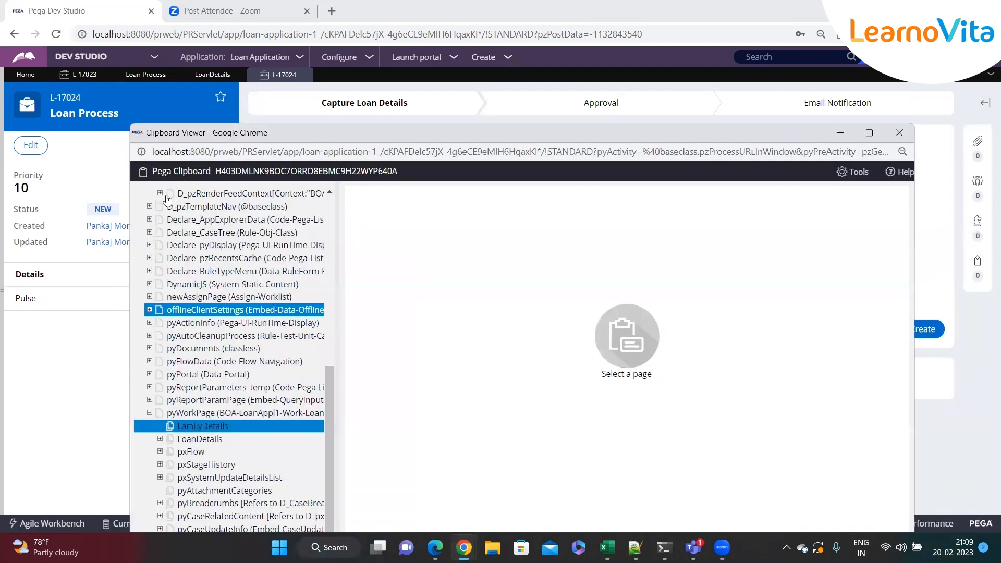
scroll(187, 200, up, 5)
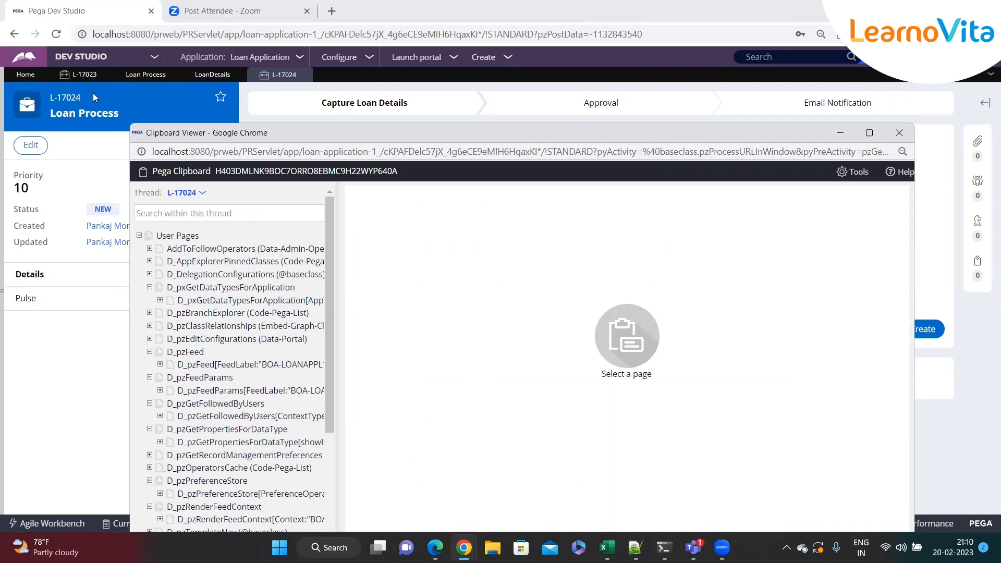
click(196, 193)
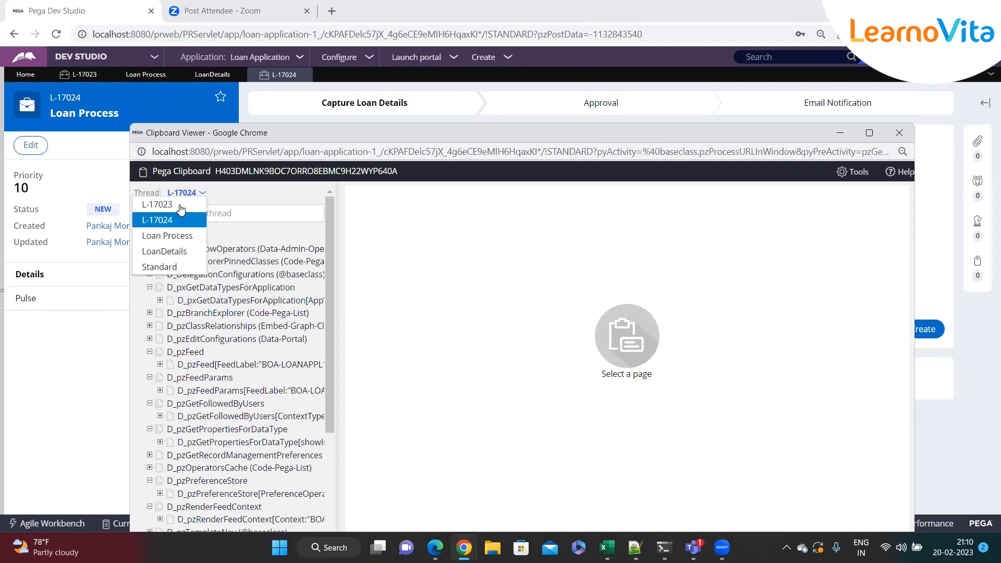
click(176, 204)
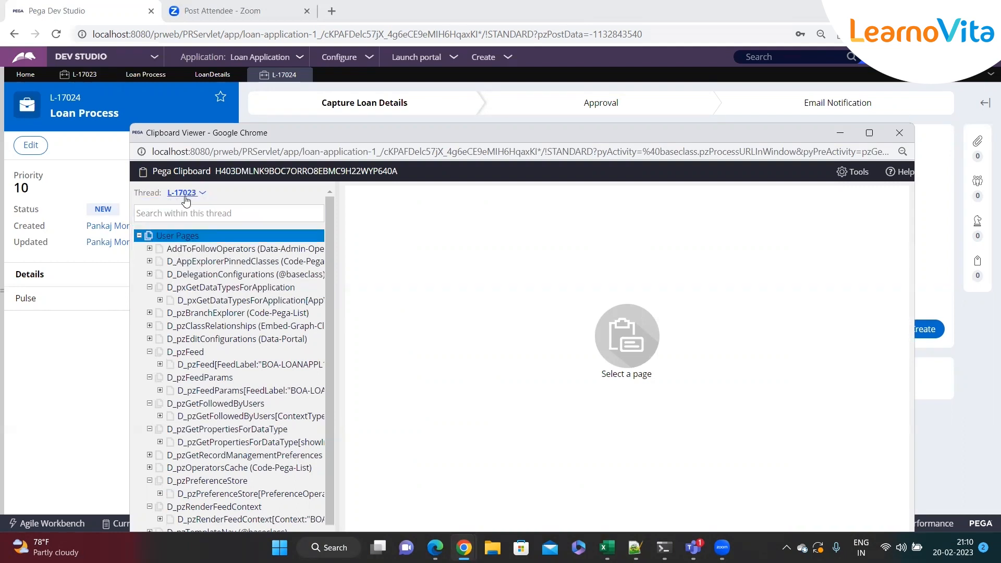
scroll(235, 380, down, 2)
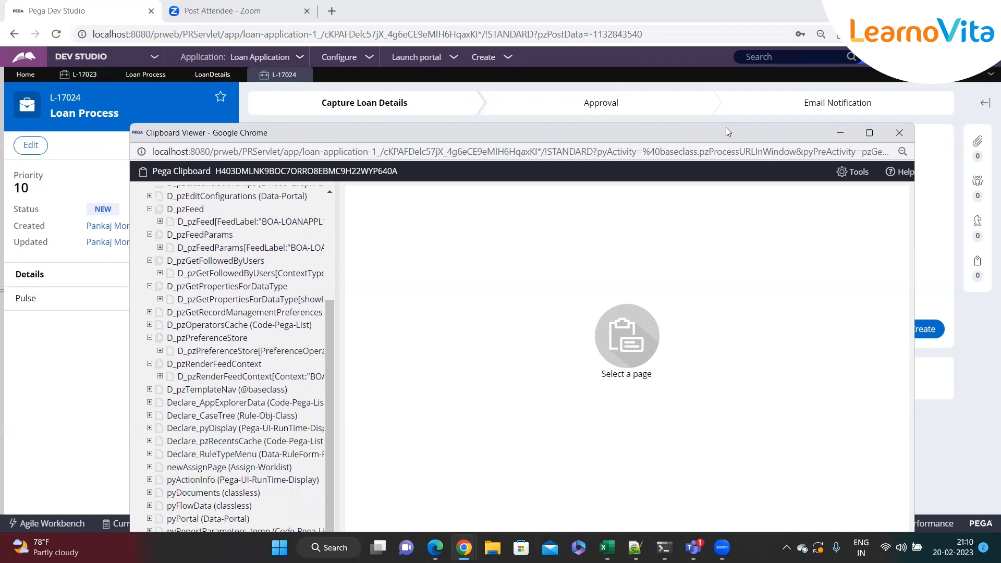
click(198, 505)
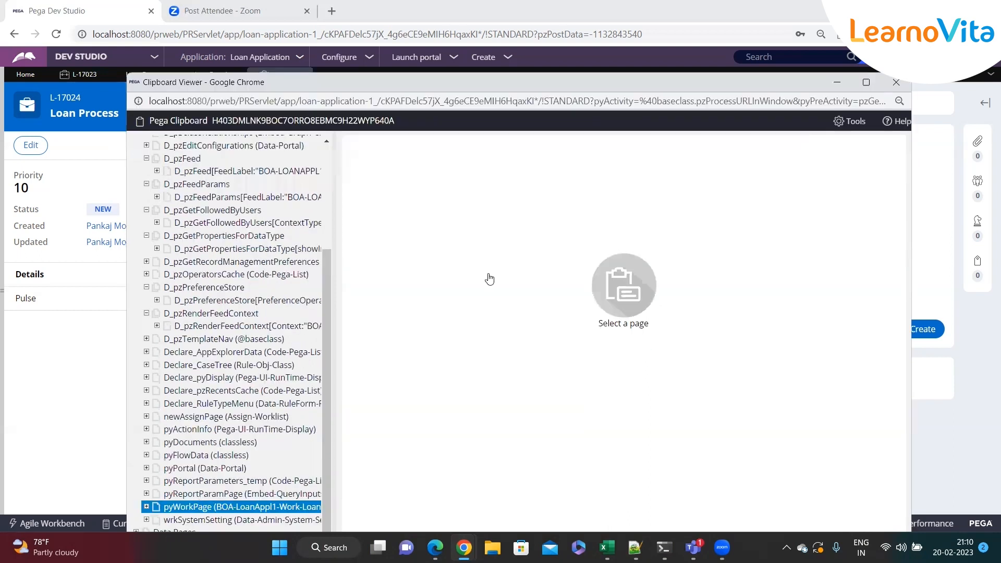
Examine the AnyPastLoan, EmailAddress, FirstName, LoanType and pxApplication properties on the L-17023 pyWorkPage.
drag(498, 249, 471, 249)
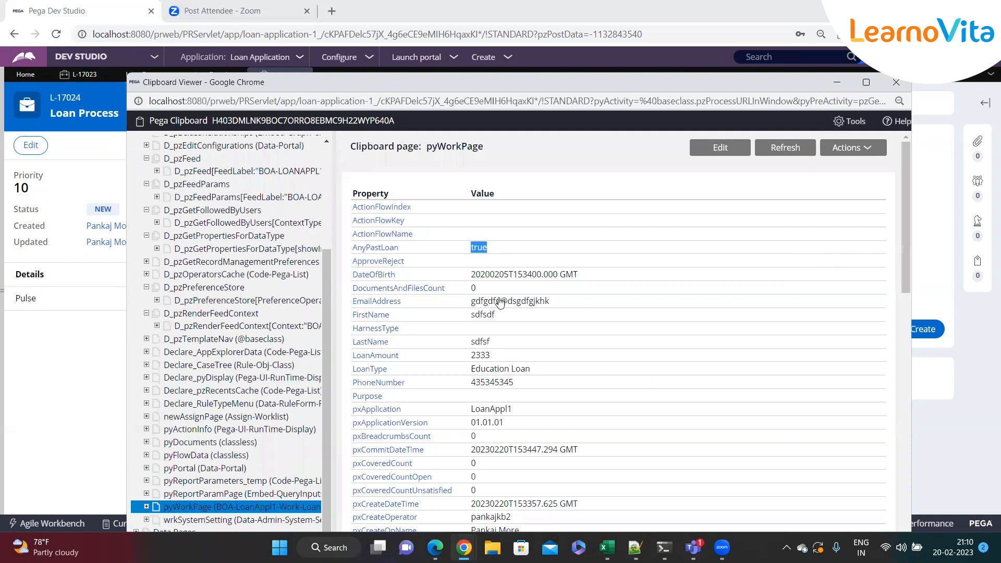
triple_click(500, 301)
double_click(483, 315)
double_click(500, 374)
double_click(516, 395)
scroll(543, 387, down, 2)
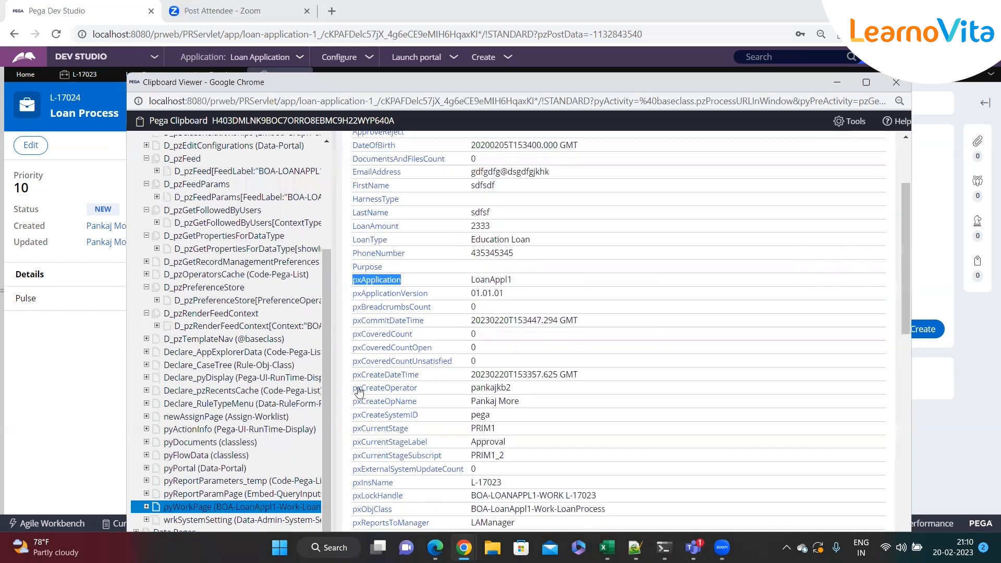
Maximize the Clipboard viewer and examine the FamilyDetails(Father) page embedded under pyWorkPage.
click(866, 83)
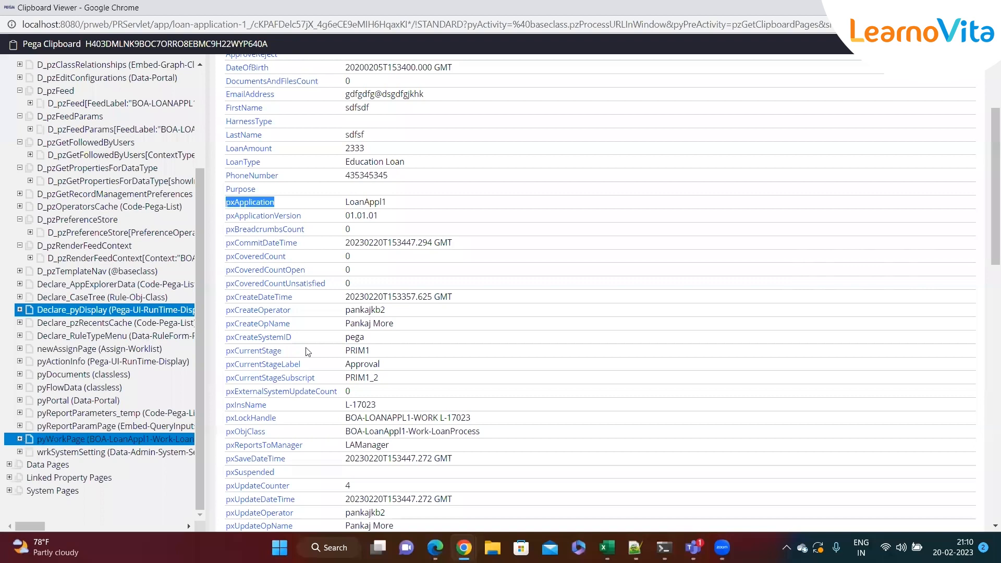
click(20, 439)
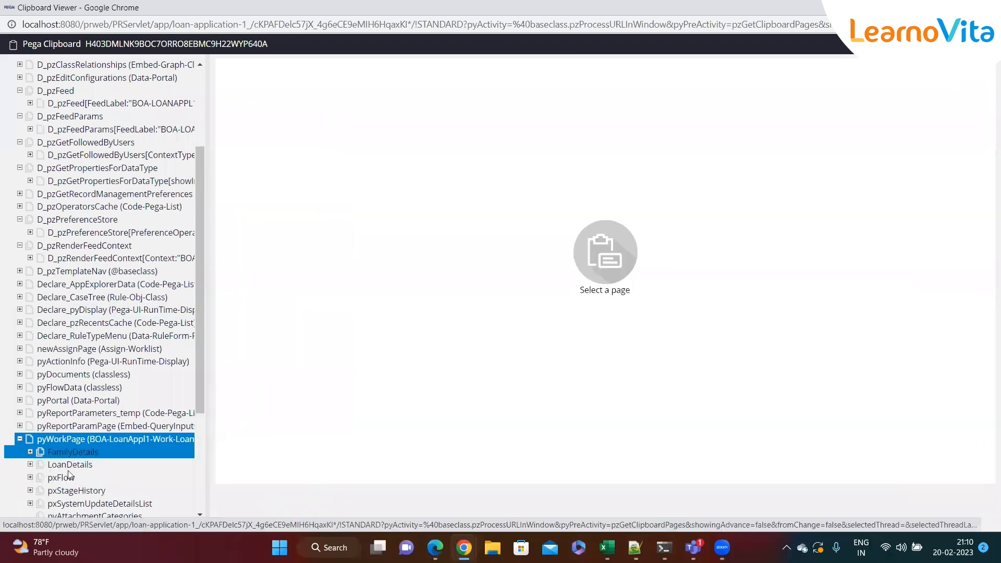
click(30, 452)
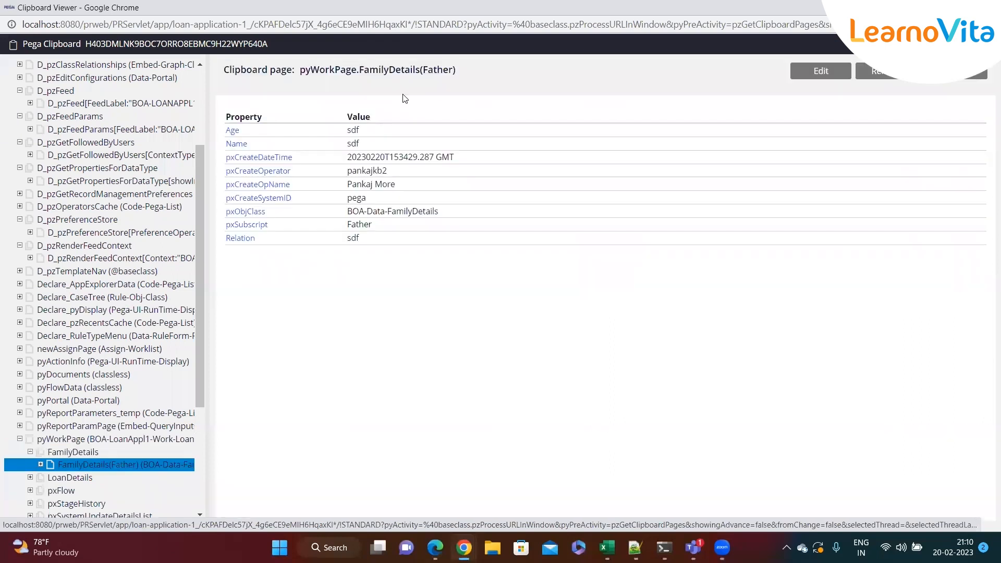
double_click(437, 69)
click(439, 95)
drag(300, 158, 202, 367)
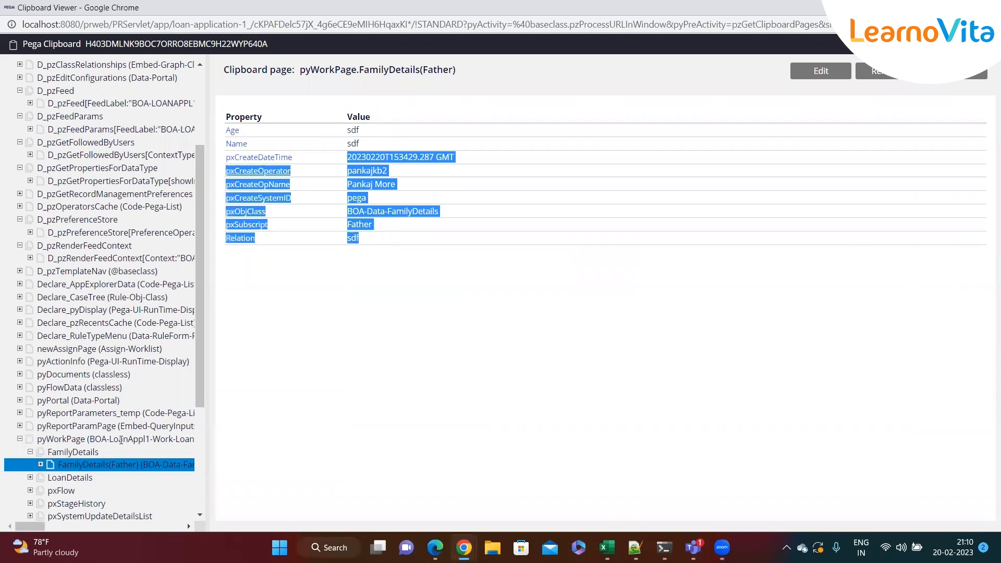
Expand the LoanDetails page list under pyWorkPage and examine the property values of LoanDetails(1).
scroll(81, 459, down, 1)
scroll(29, 390, down, 2)
click(31, 347)
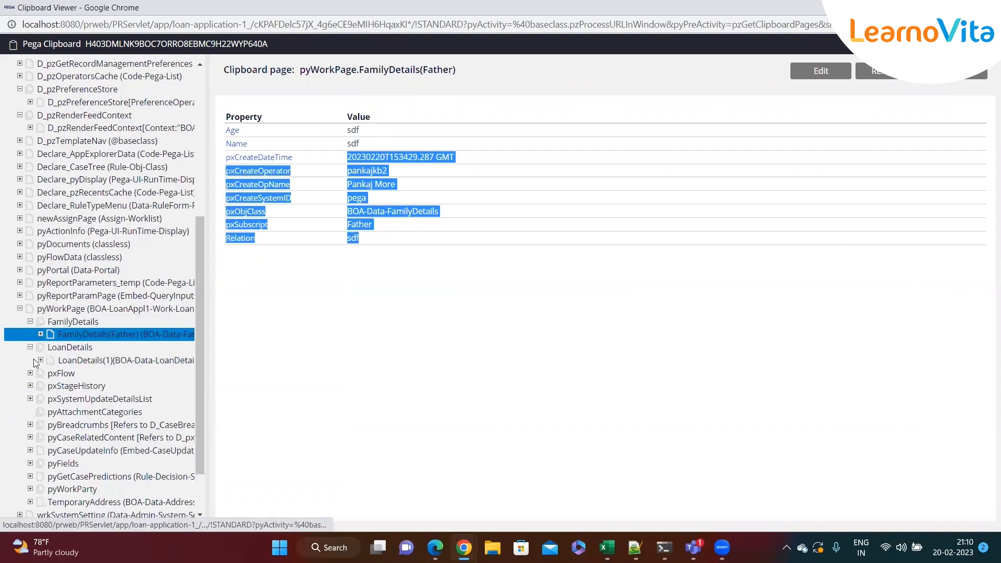
click(80, 361)
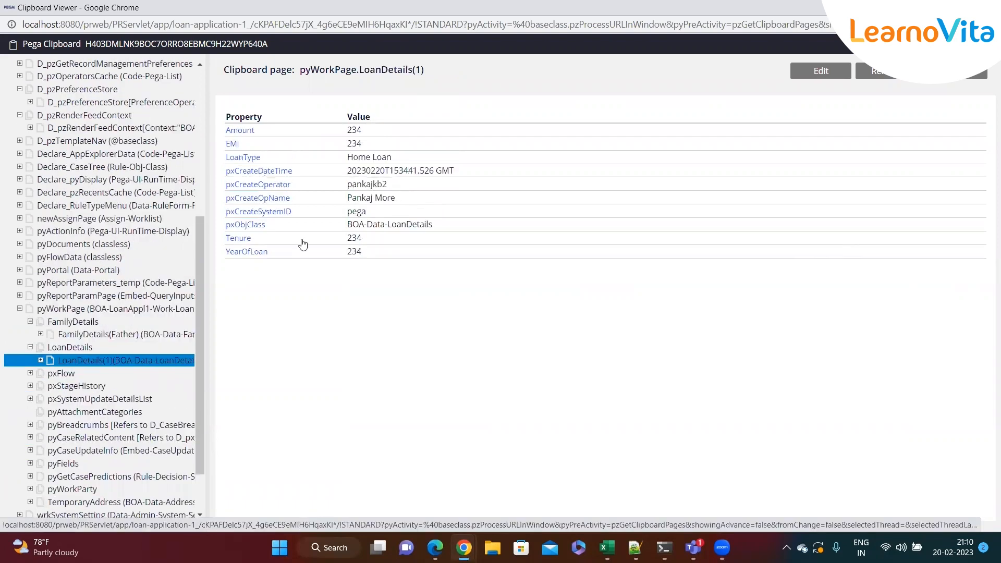
drag(429, 73, 408, 71)
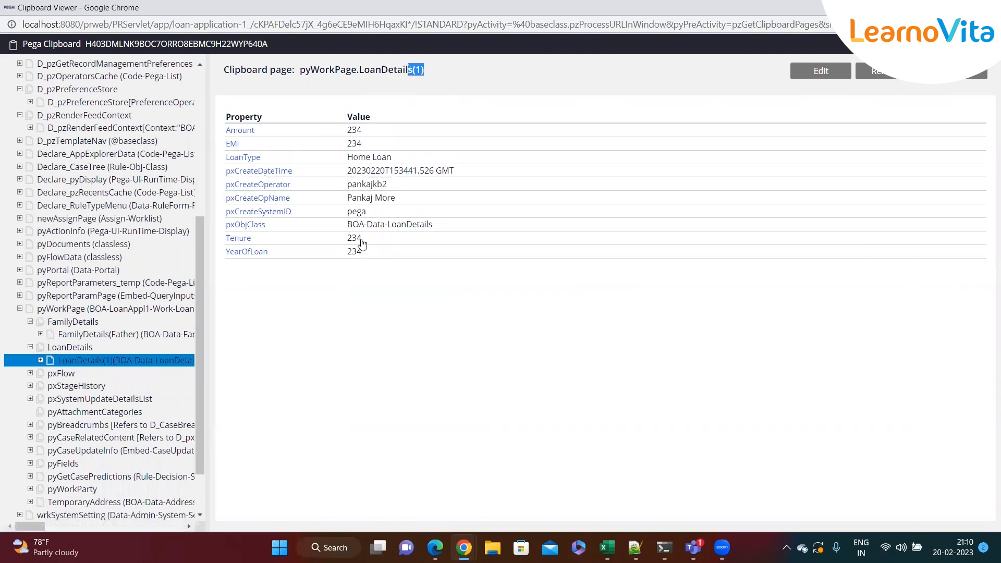
drag(365, 254, 349, 238)
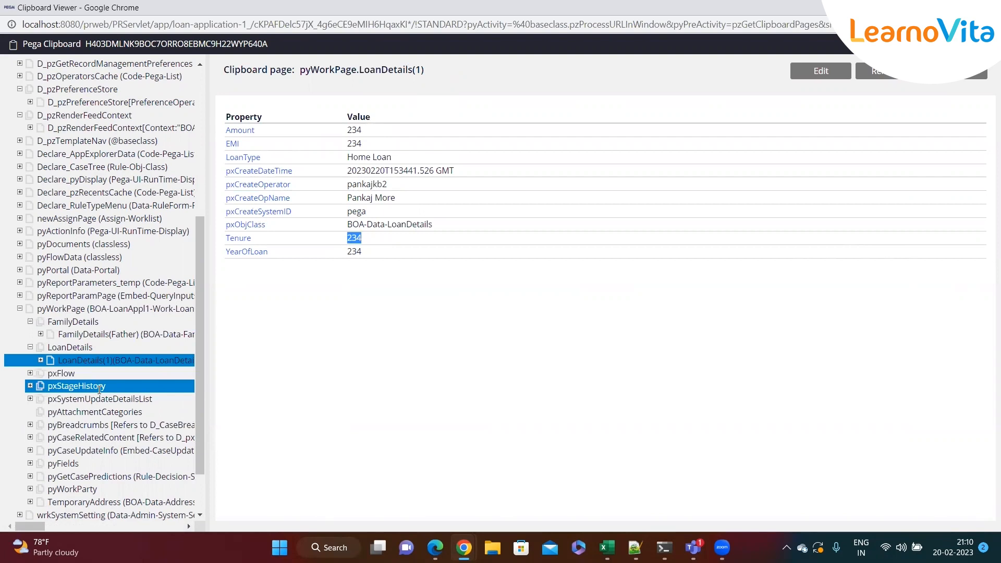
Open the embedded TemporaryAddress page under pyWorkPage and check its StreetName value.
scroll(99, 390, down, 2)
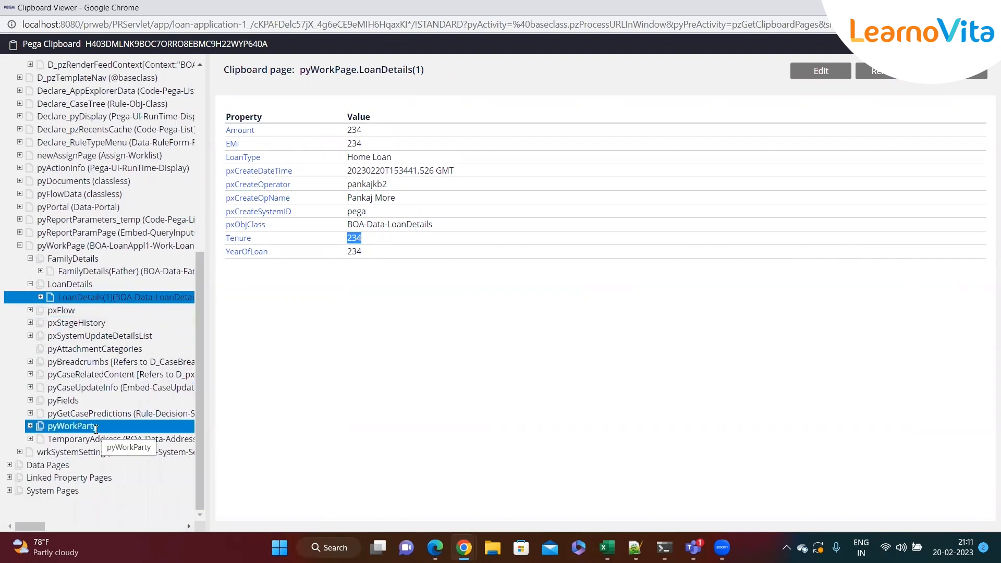
click(79, 443)
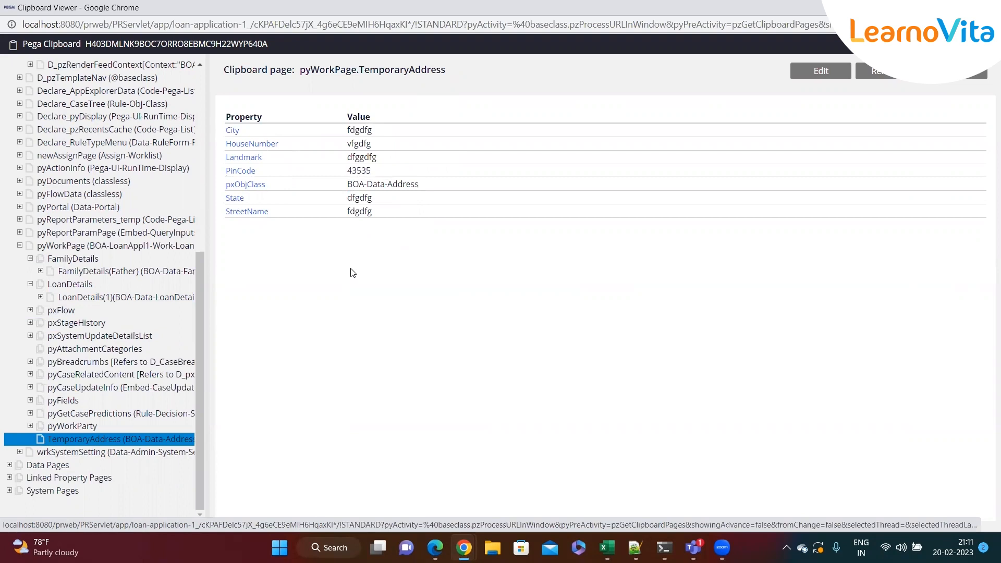
drag(373, 212, 343, 211)
click(383, 225)
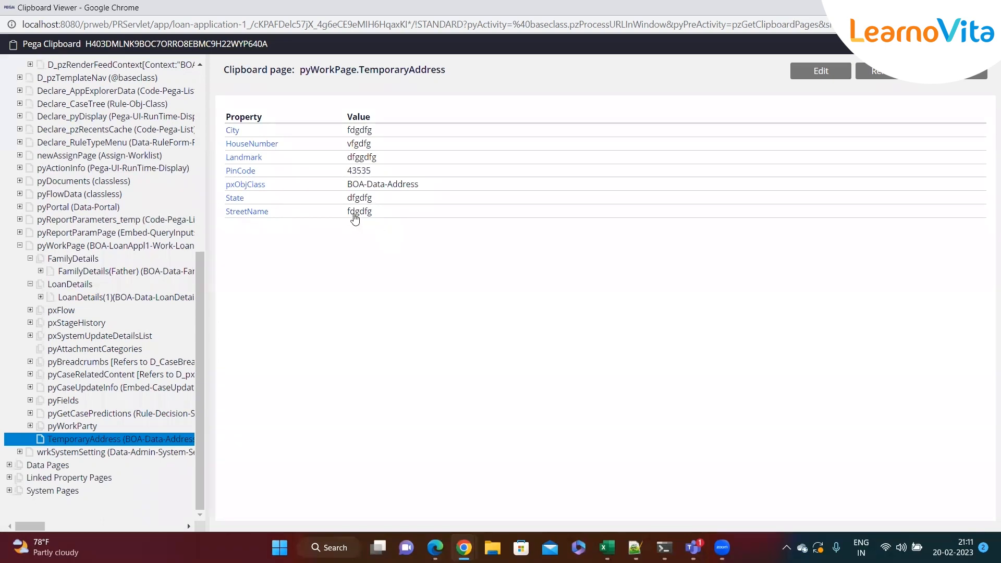
drag(378, 211, 364, 246)
Close the Clipboard viewer, reopen it for case L-17024 and display its pyWorkPage.
double_click(226, 4)
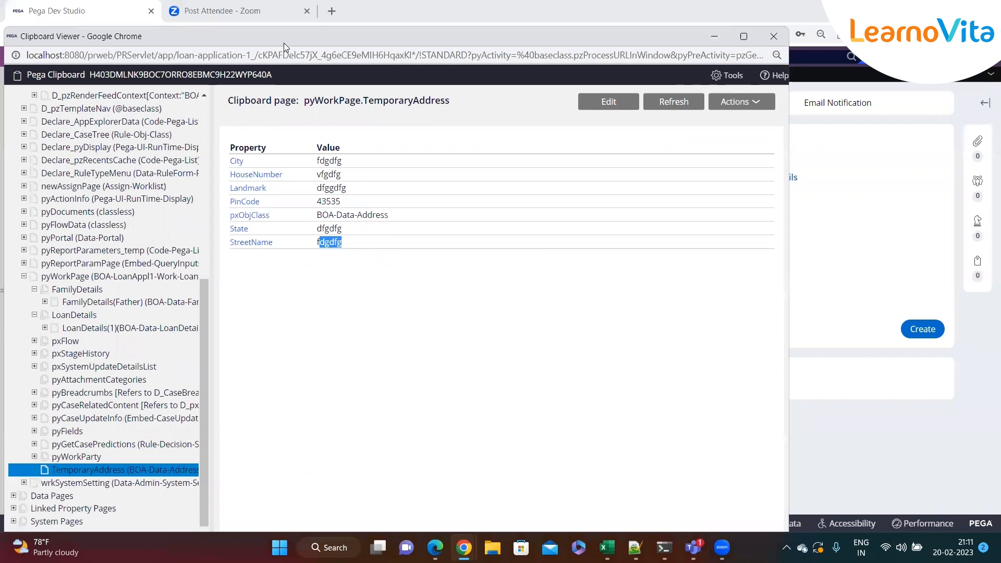
drag(287, 44, 341, 81)
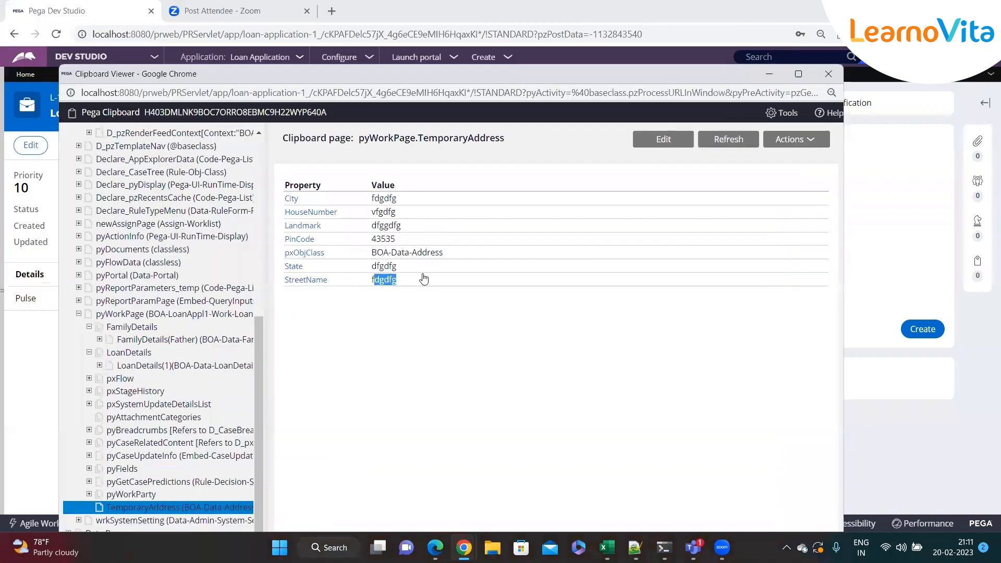
click(835, 76)
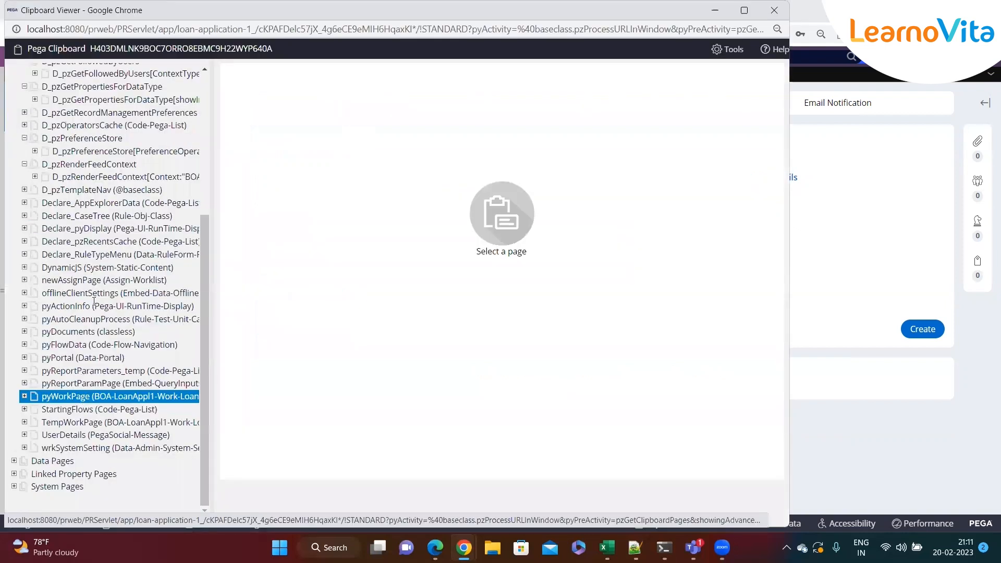
click(94, 302)
click(65, 395)
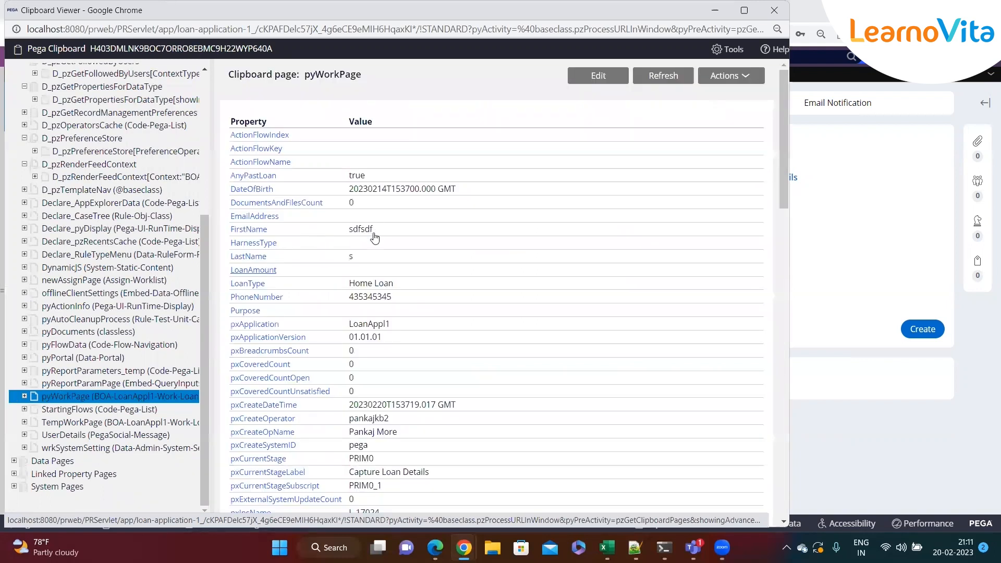
Check the FirstName and AnyPastLoan values on the L-17024 pyWorkPage.
double_click(394, 235)
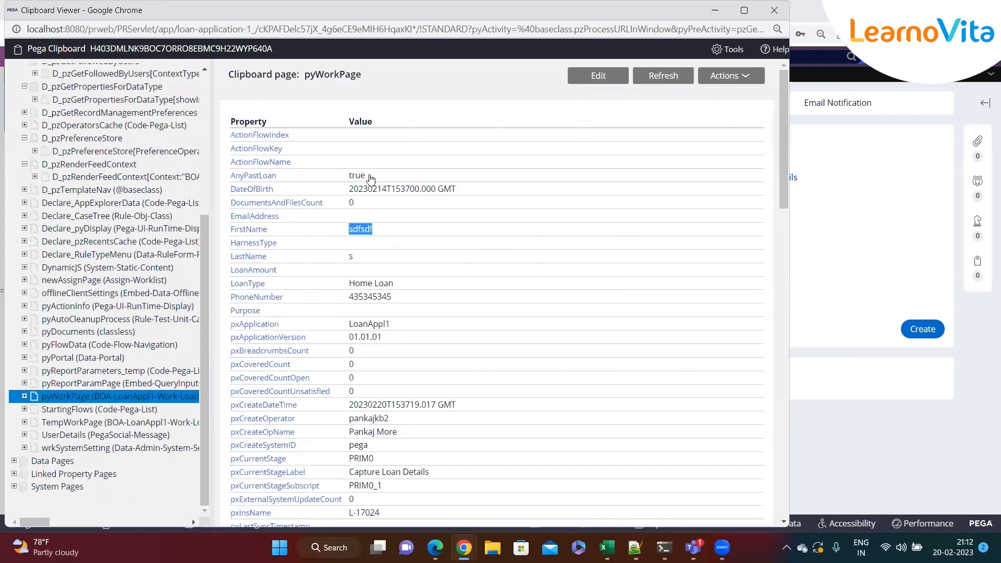
double_click(359, 176)
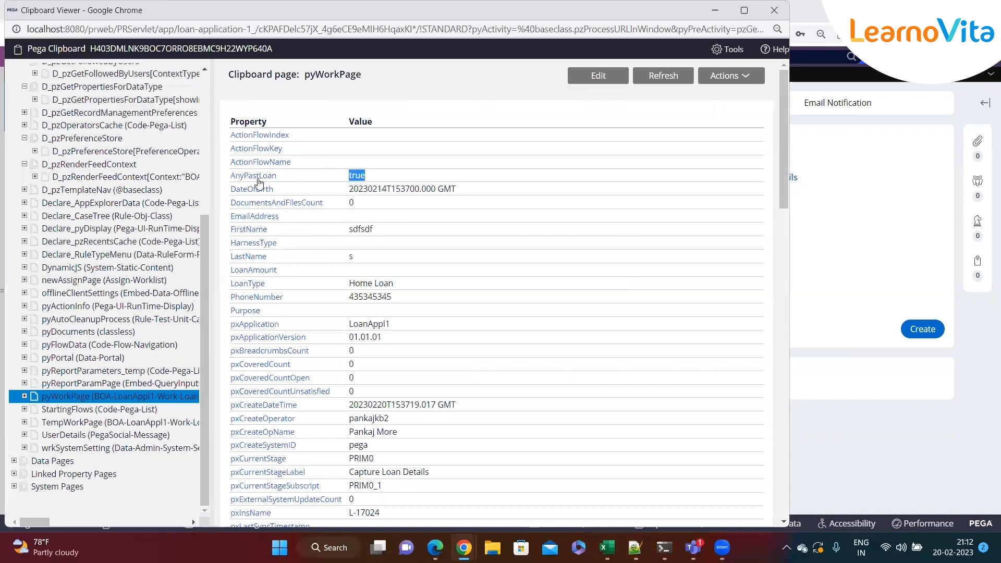
click(366, 179)
double_click(338, 178)
Look through the User Pages tree of thread L-17024 and open the list of available Clipboard threads.
click(121, 280)
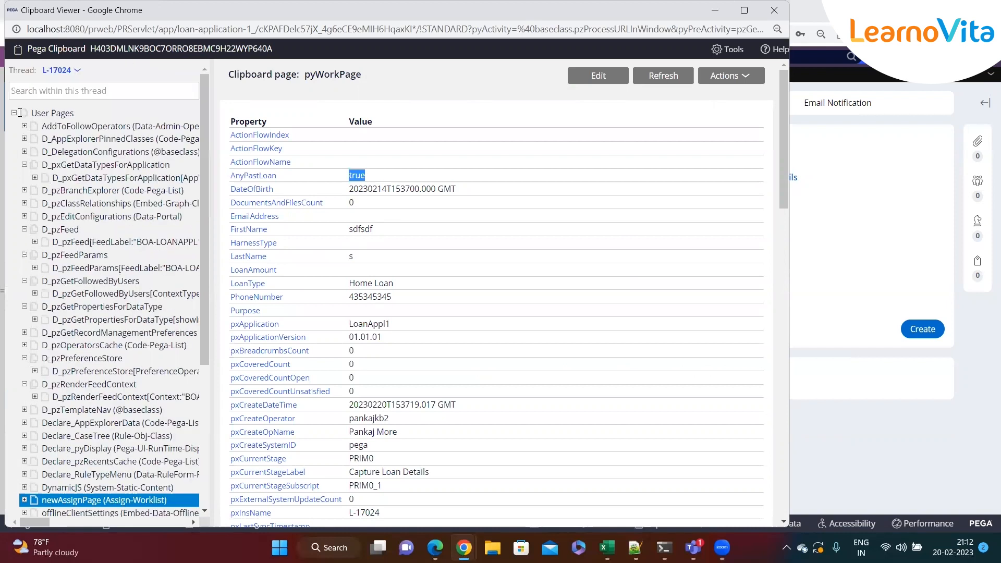
click(91, 230)
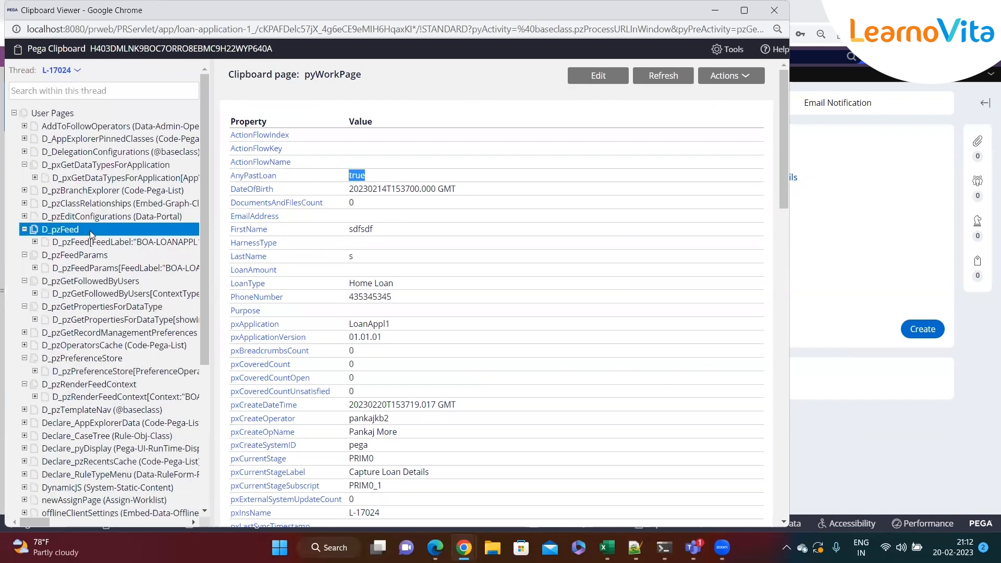
click(92, 231)
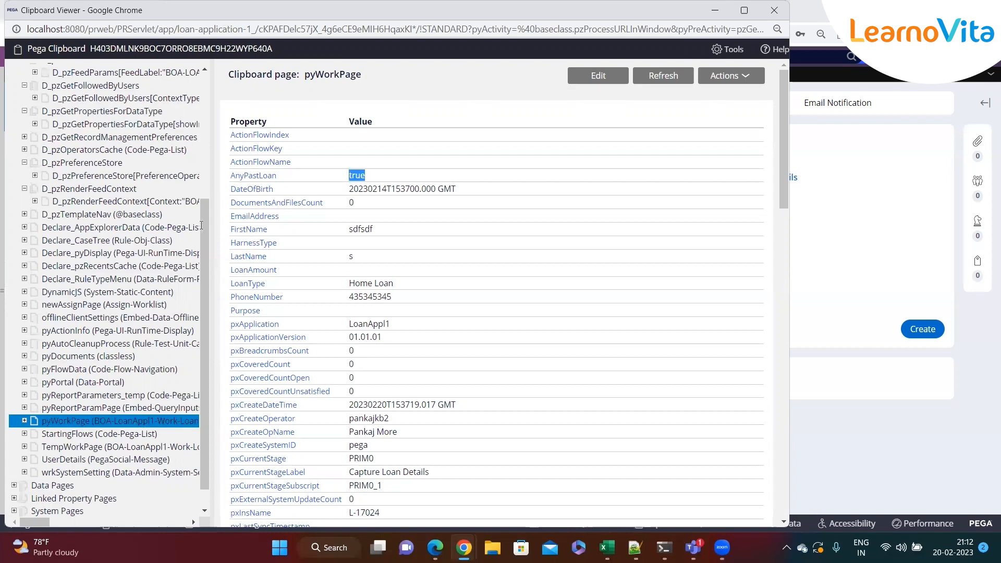
drag(228, 16, 289, 117)
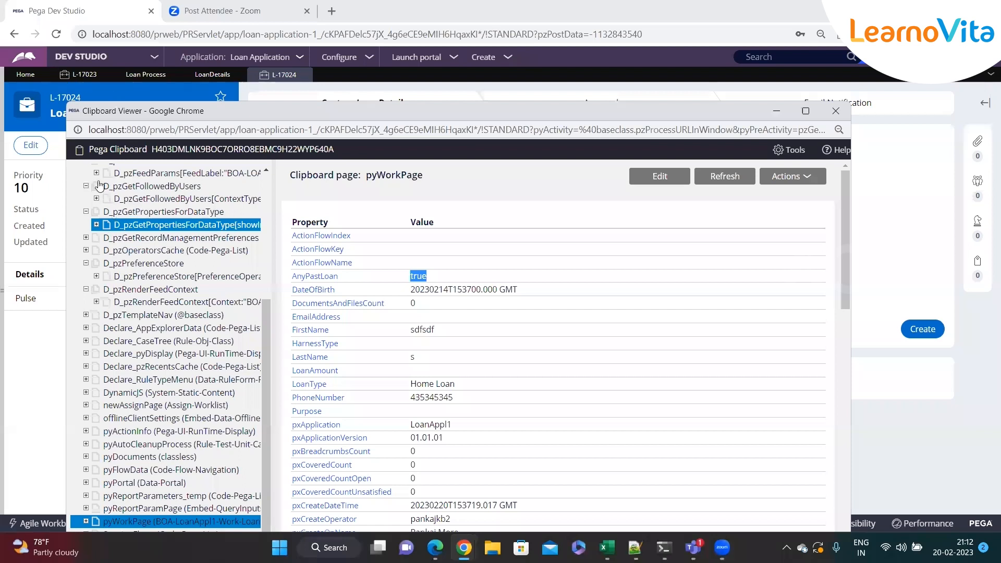
scroll(99, 255, up, 3)
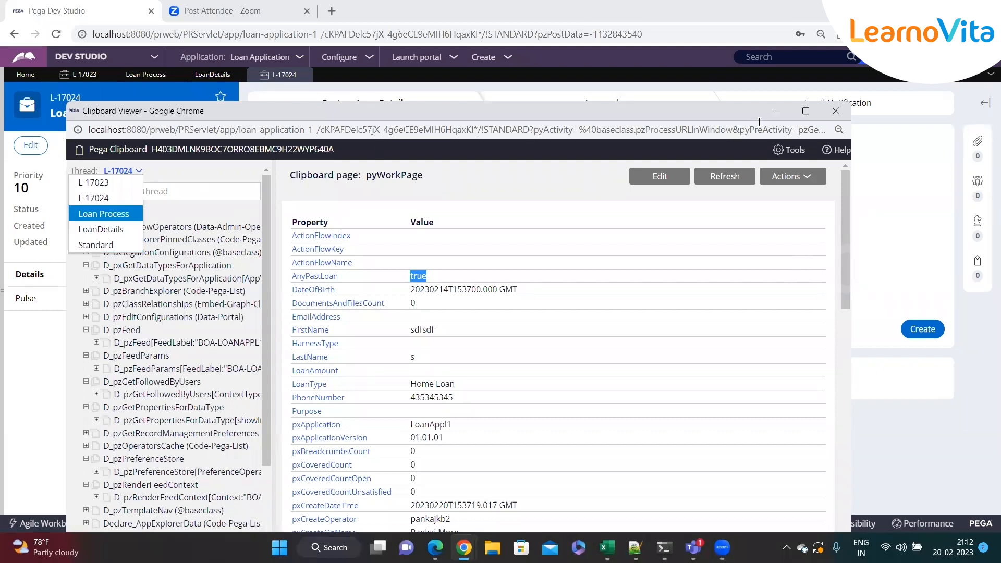
Close the Loan Process and LoanDetails tabs, and reopen the Clipboard to list its available threads.
click(172, 80)
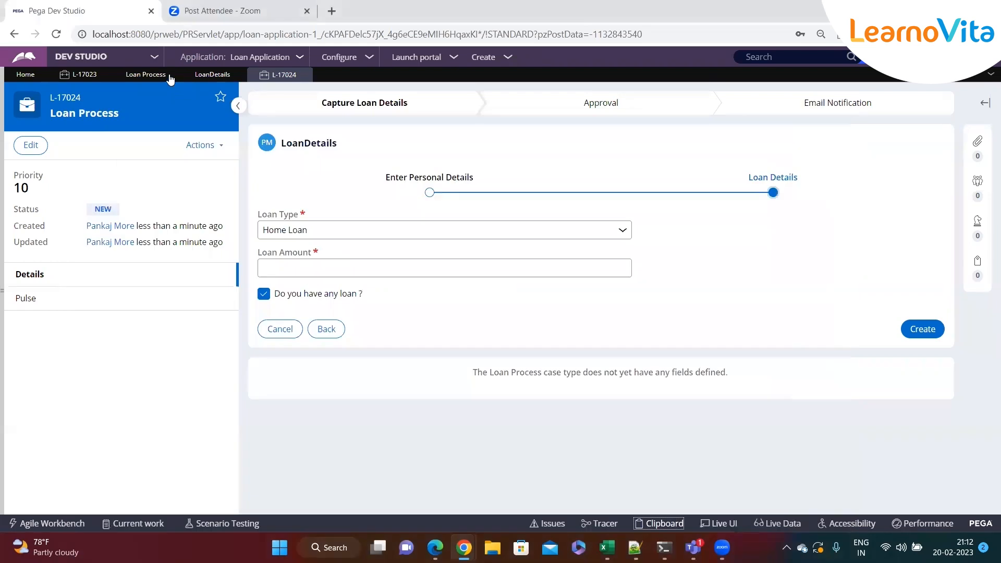
click(171, 77)
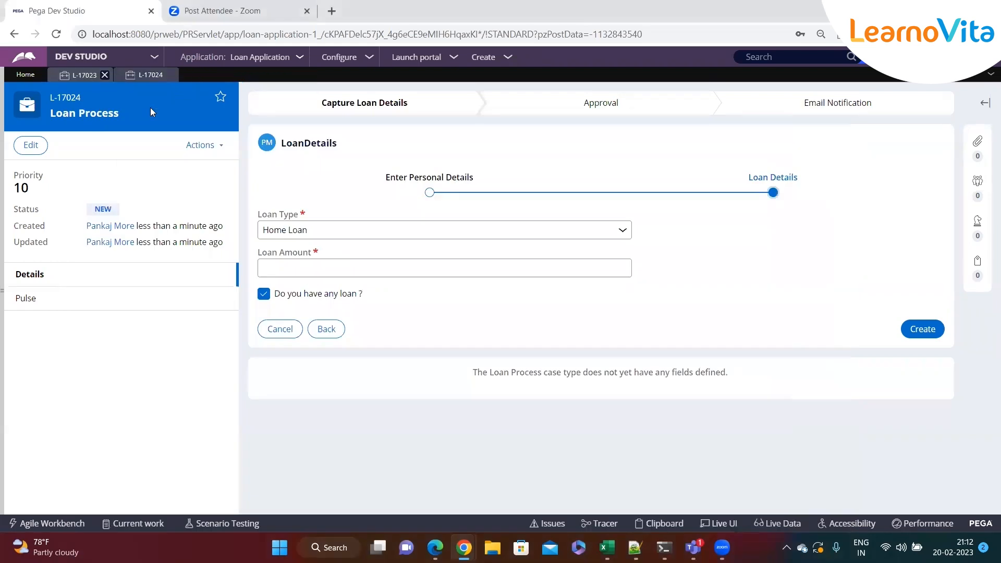
click(663, 524)
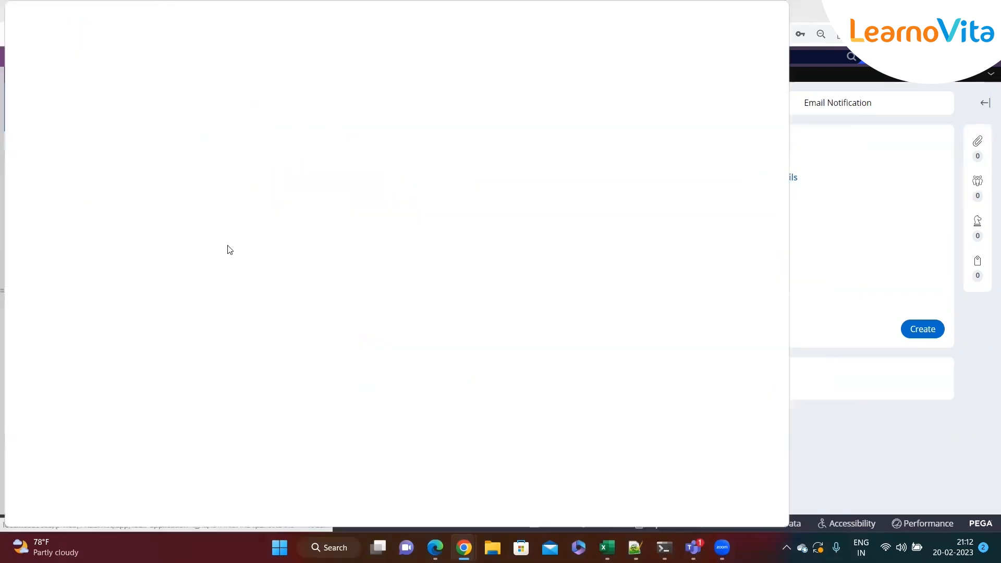
click(79, 72)
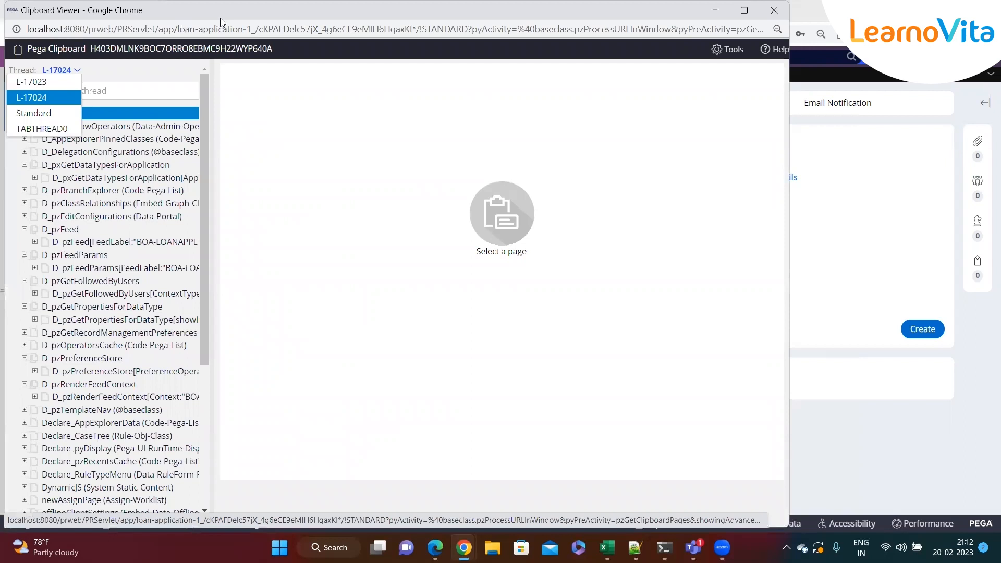
Close the L-17024 case and switch the Clipboard thread to Standard and back to L-17023.
drag(220, 18, 310, 99)
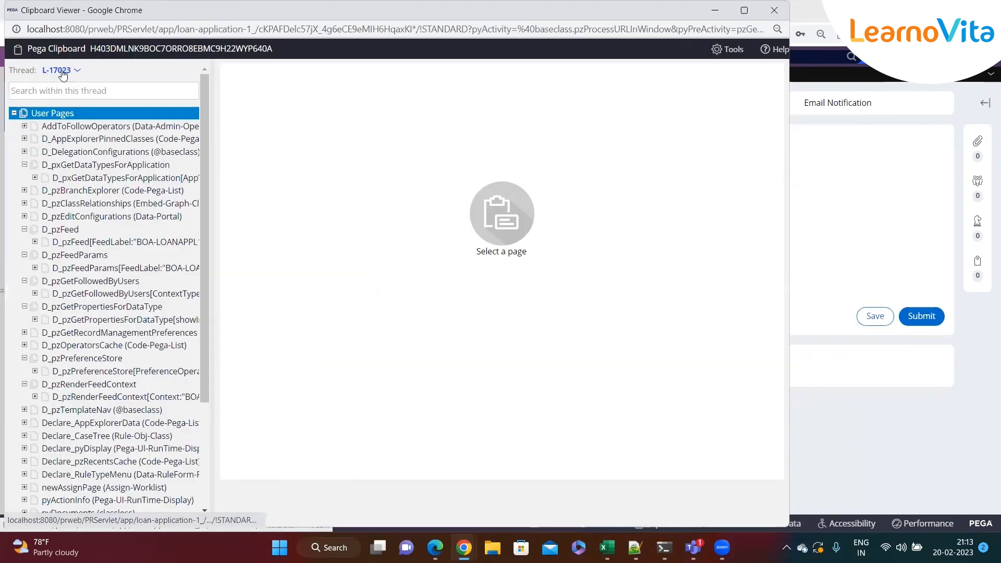
click(74, 70)
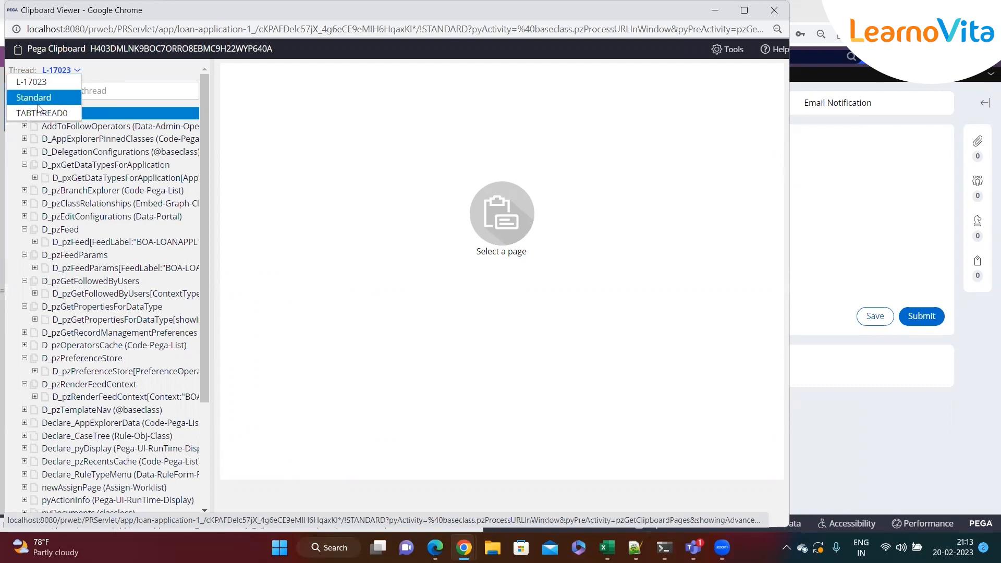
click(37, 104)
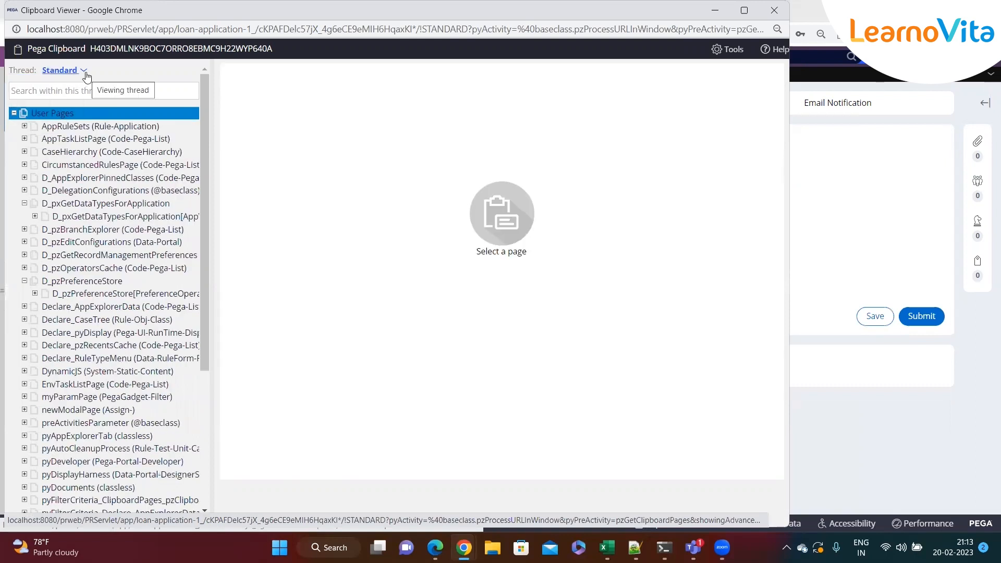
click(84, 72)
click(53, 80)
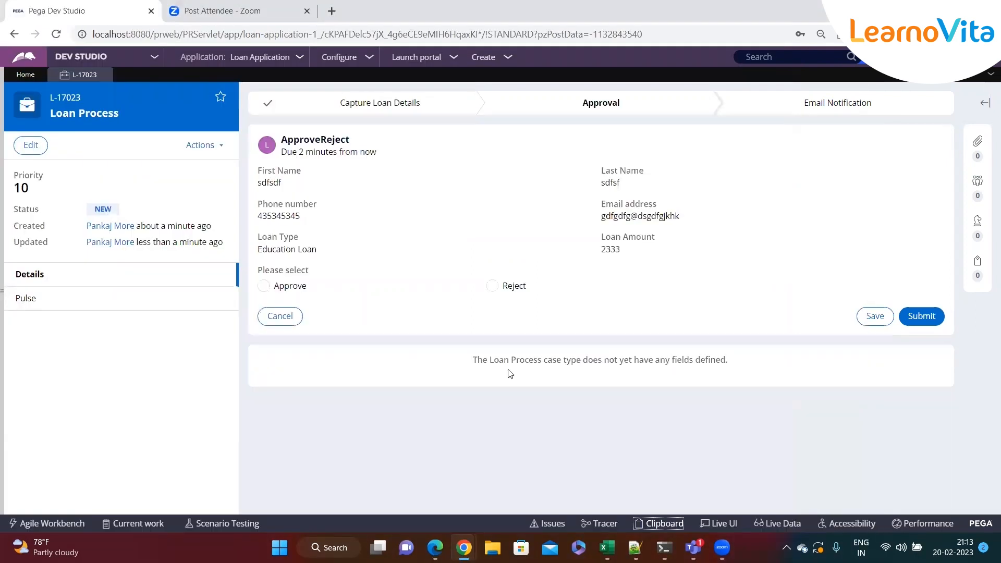
Reopen the Clipboard for case L-17023 and display newAssignPage from its User Pages.
click(659, 524)
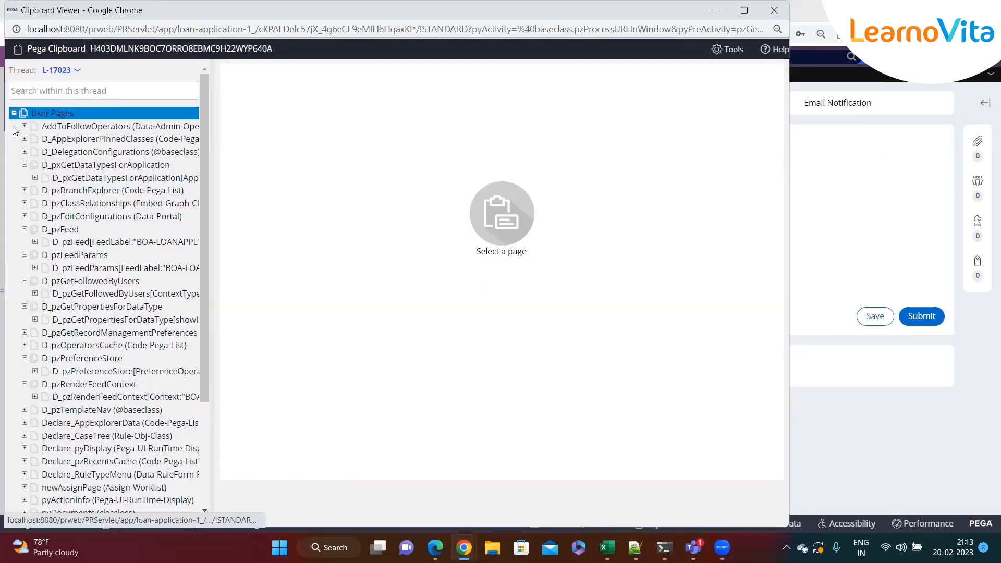
click(14, 113)
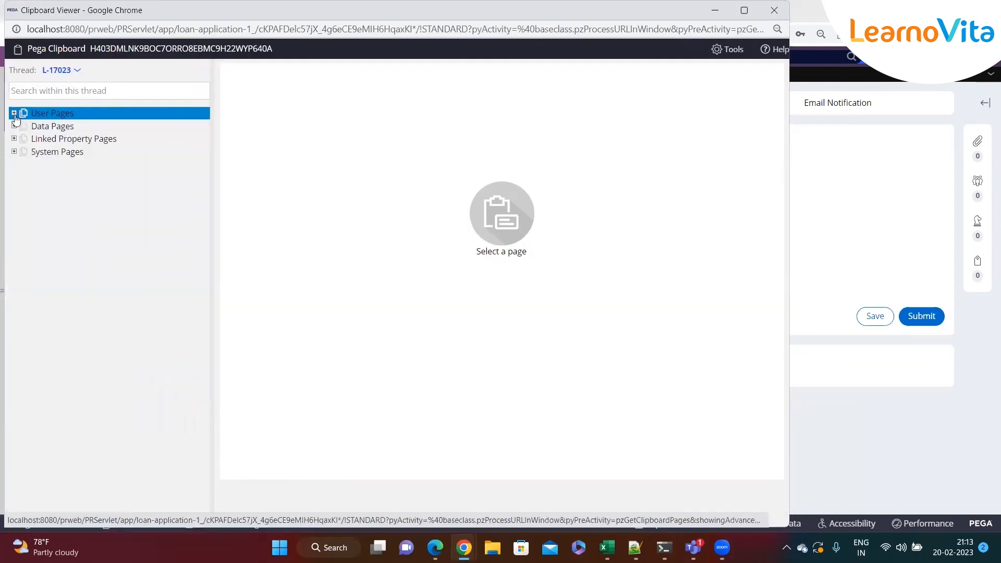
click(14, 114)
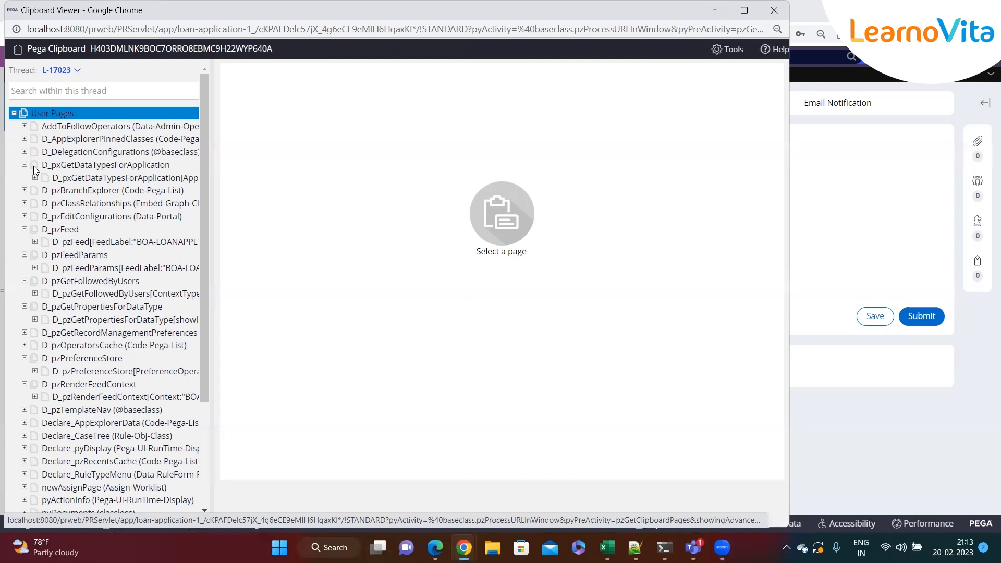
scroll(44, 186, down, 3)
click(87, 357)
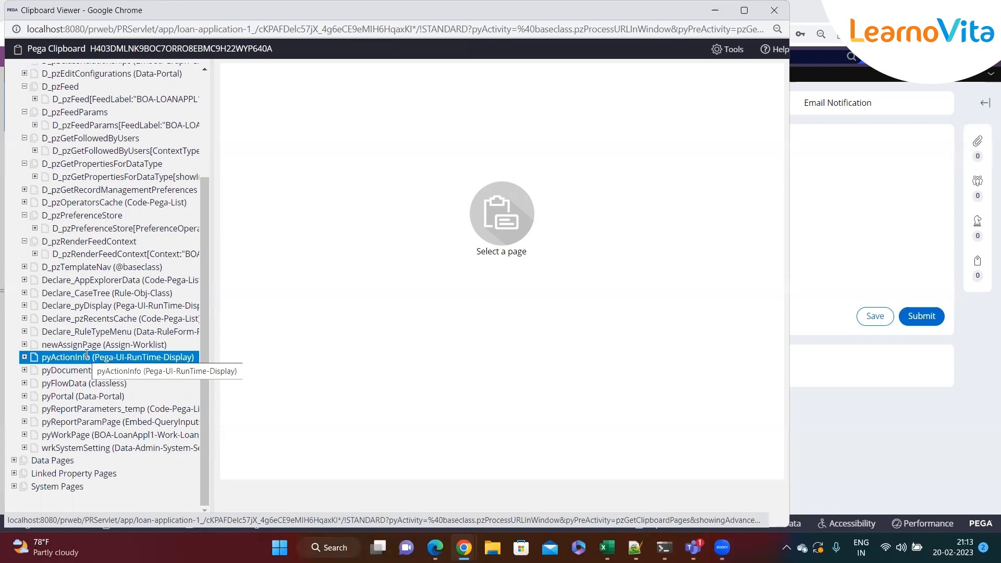
click(67, 346)
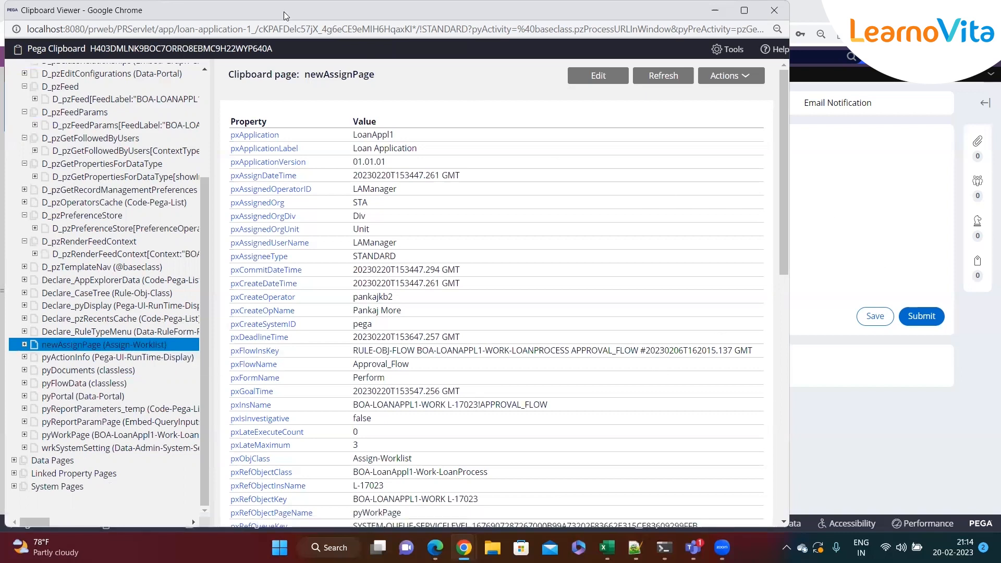
Reposition the Clipboard viewer over the case, display pyWorkPage and widen the page tree to show the full class names.
drag(284, 12, 412, 333)
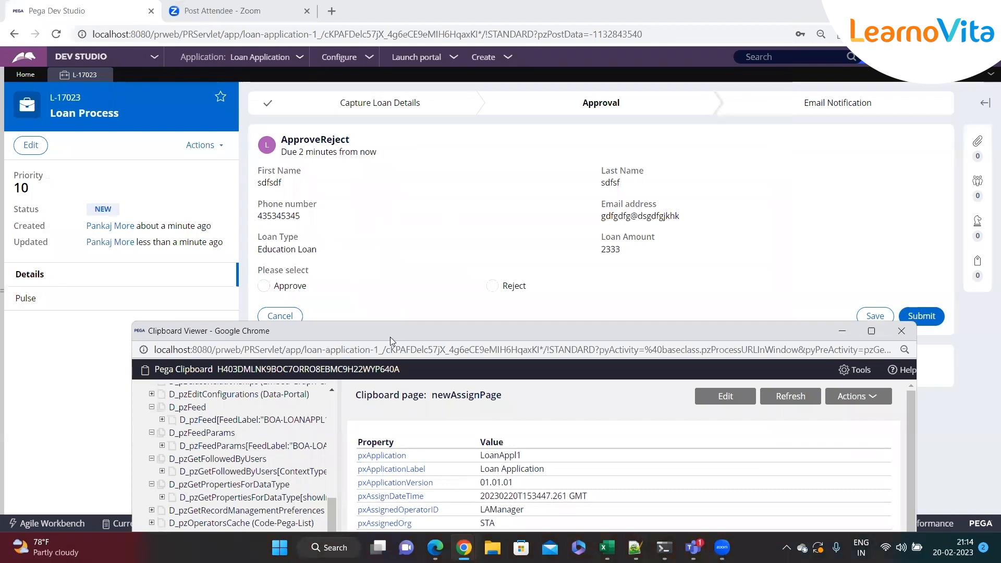
drag(390, 337, 344, 93)
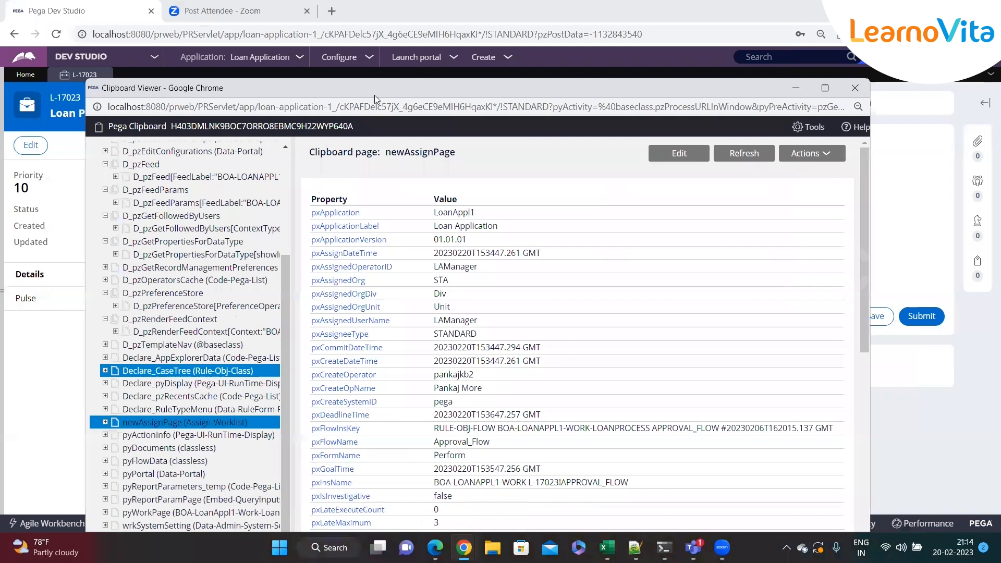
drag(375, 91, 380, 38)
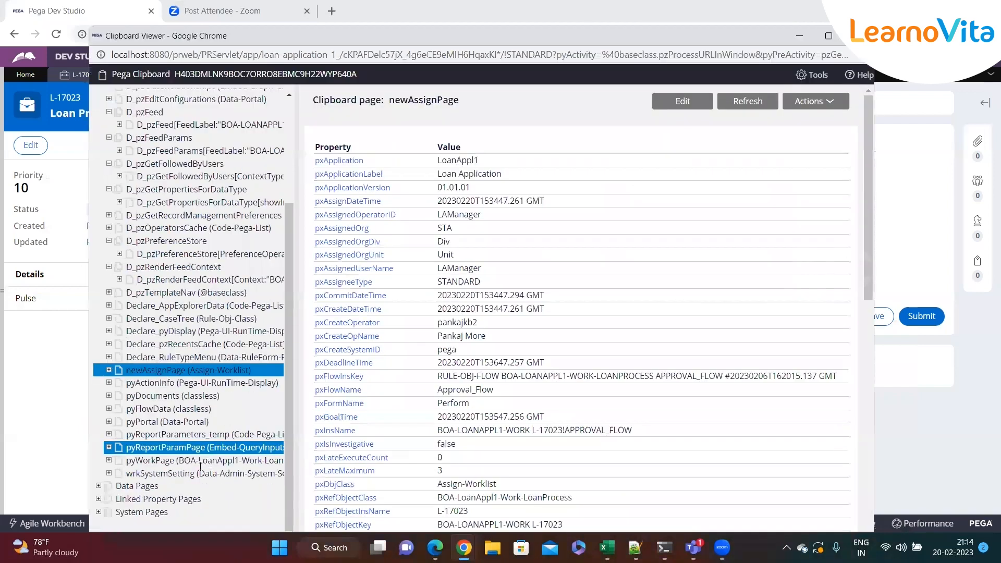
click(177, 461)
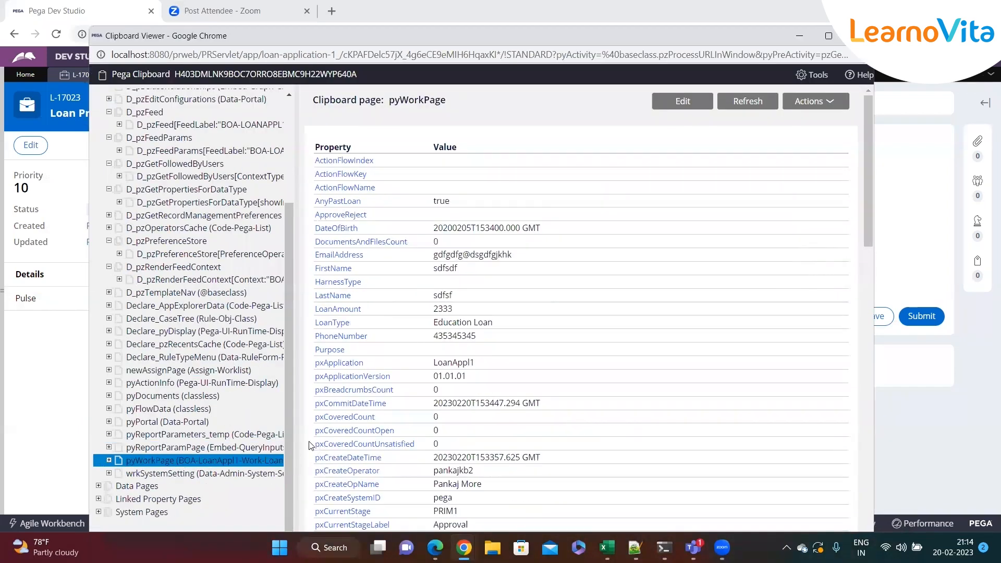
drag(294, 439, 397, 439)
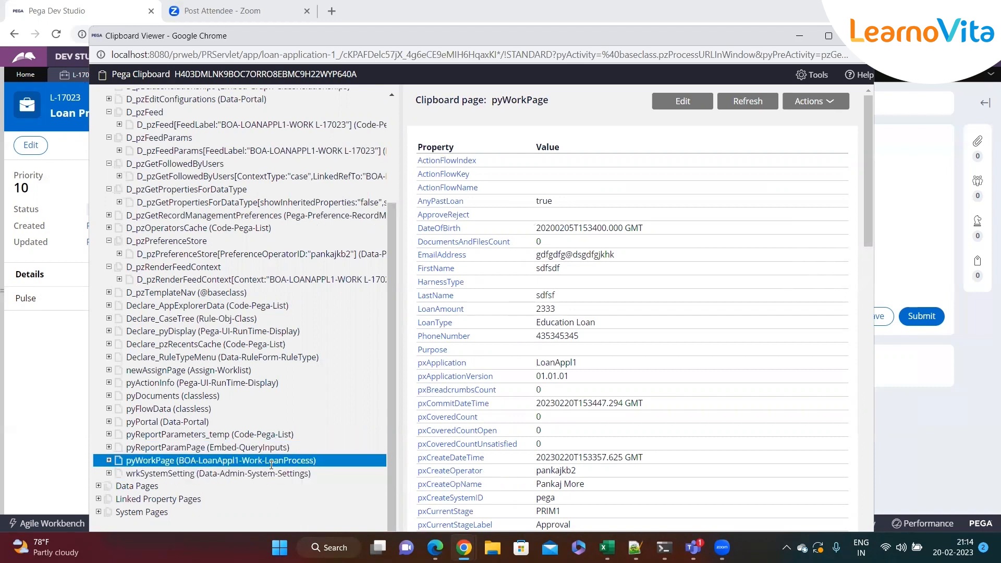
Display newAssignPage again and check its pxAssignedUserName value.
click(227, 371)
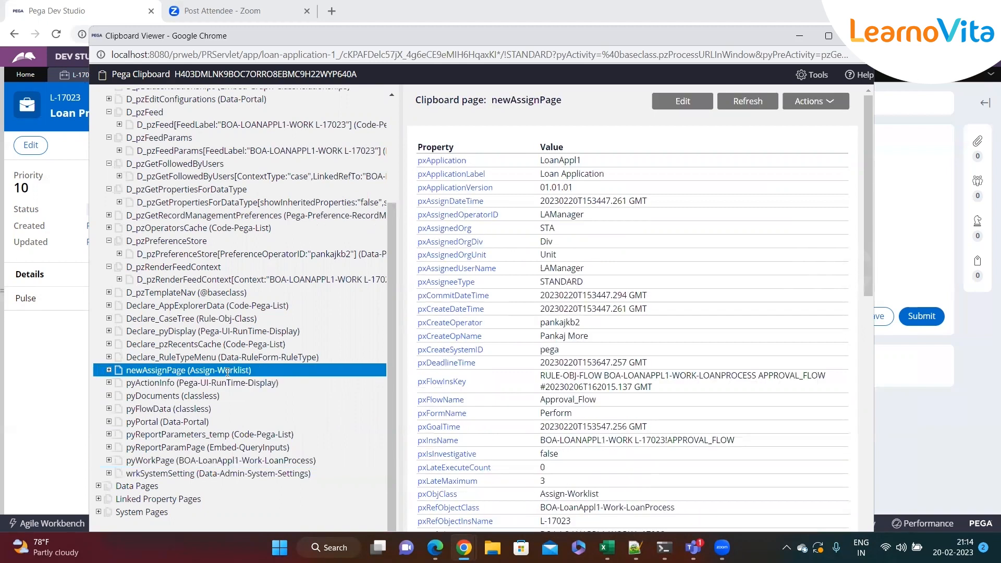
scroll(642, 341, down, 4)
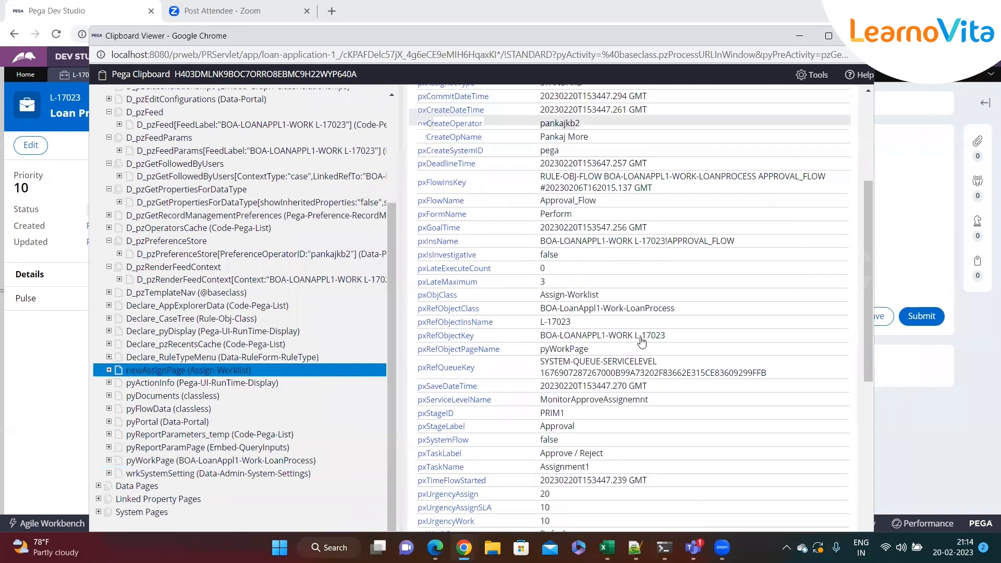
scroll(641, 342, up, 3)
double_click(557, 204)
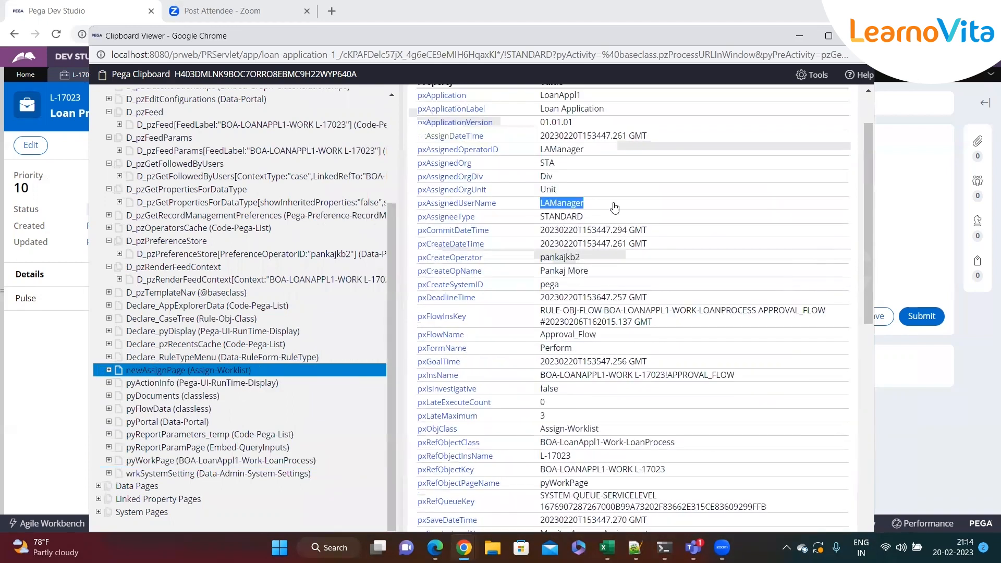
click(616, 207)
double_click(577, 204)
Check the pxRefObjectKey, pxRefObjectClass and pxUrgencyAssign values on newAssignPage.
scroll(602, 207, down, 3)
scroll(603, 282, down, 2)
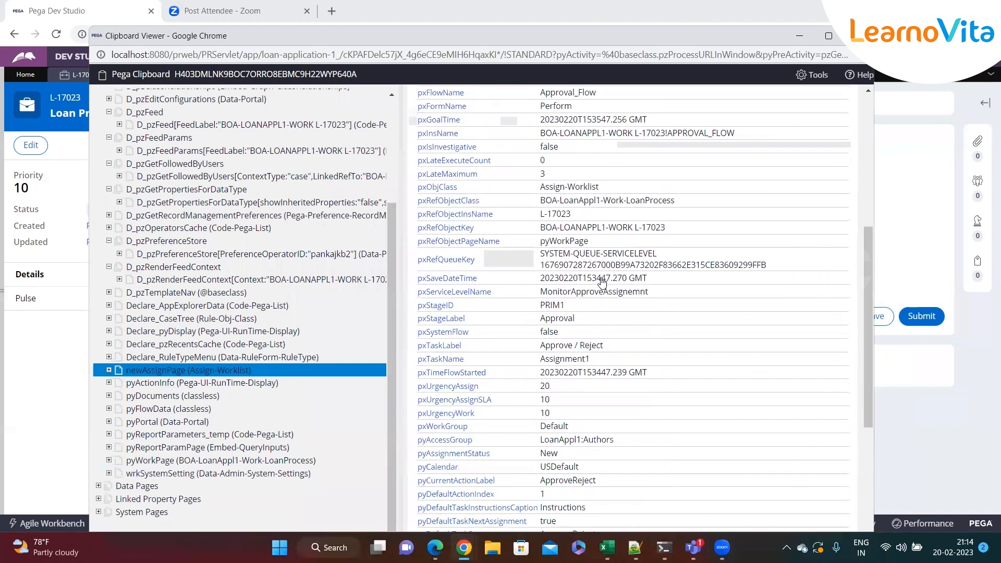
scroll(607, 303, down, 5)
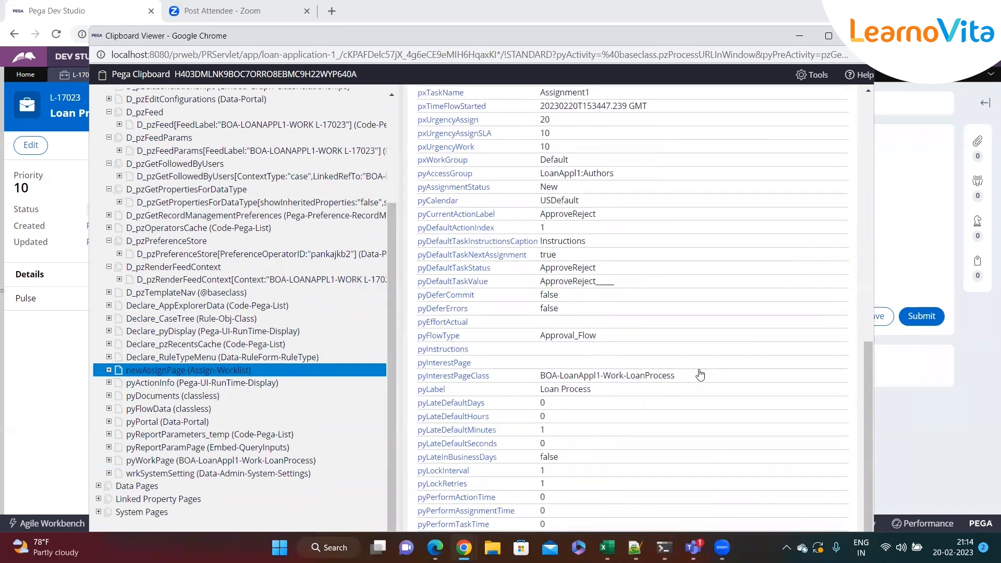
scroll(701, 374, up, 4)
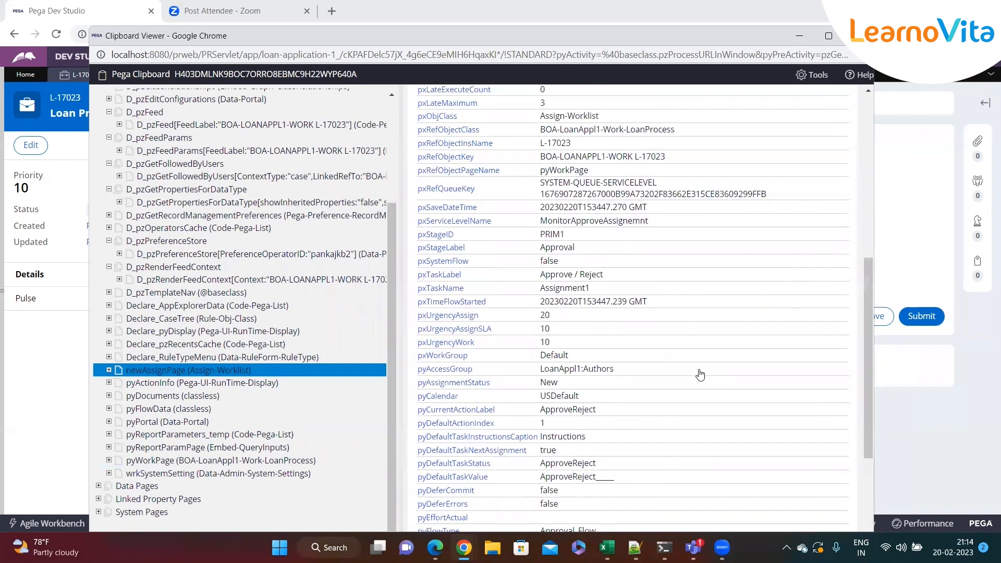
scroll(700, 374, up, 1)
drag(666, 223, 637, 222)
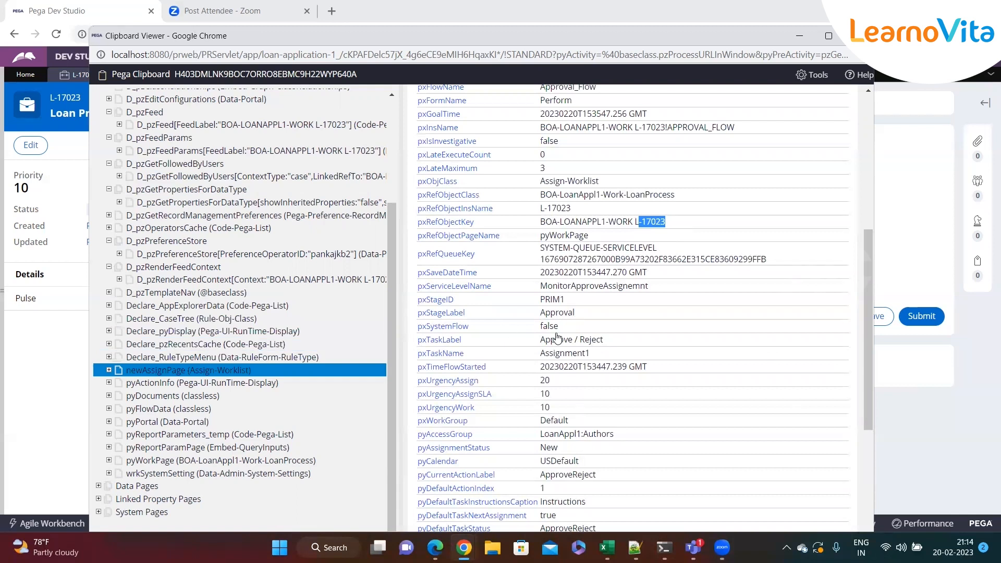
click(689, 224)
drag(668, 223, 538, 211)
drag(683, 196, 547, 205)
click(698, 217)
drag(546, 382, 544, 386)
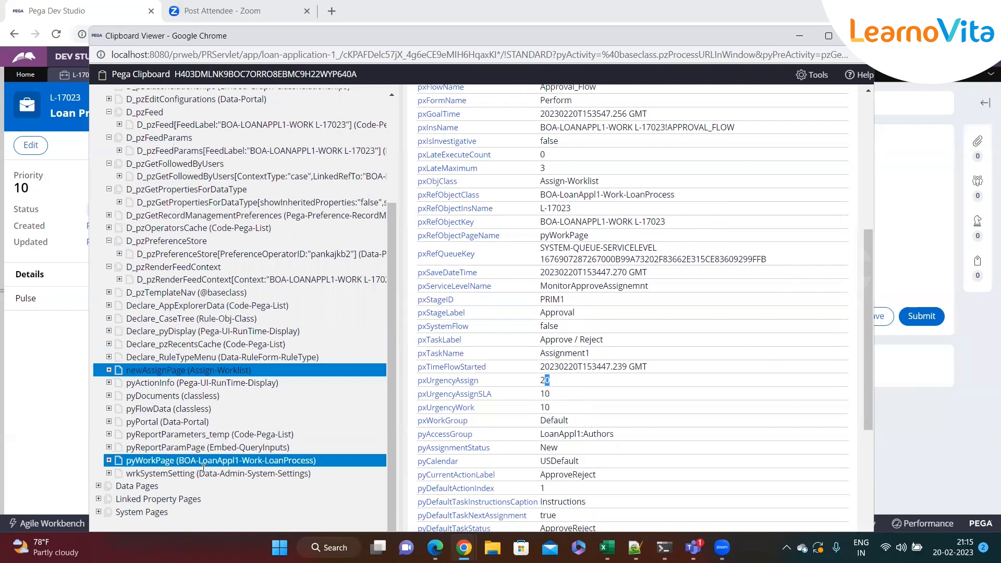
Collapse User Pages and expand Data Pages in the L-17023 thread to show its Thread, Requestor and Node groups.
scroll(141, 211, up, 15)
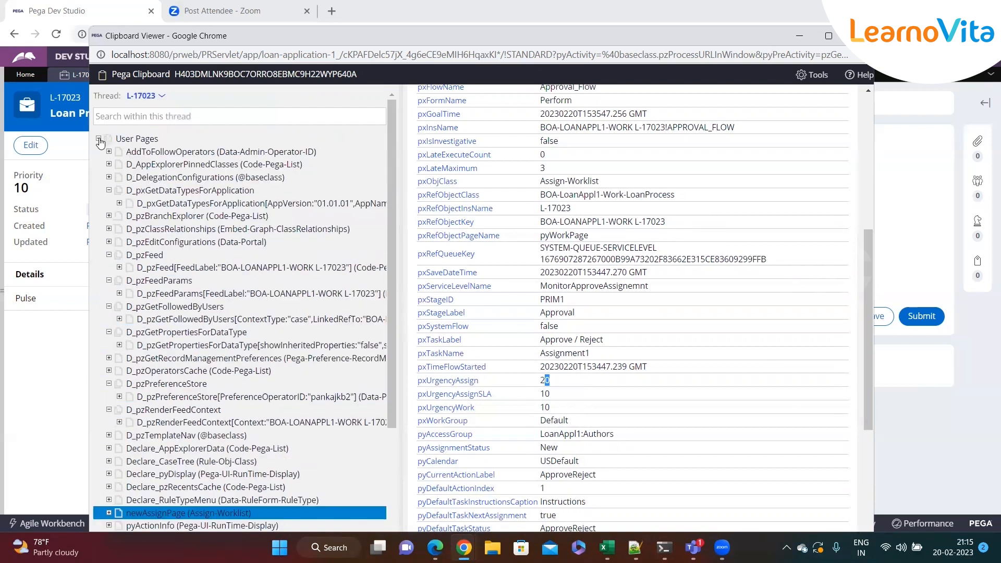
click(99, 138)
click(120, 138)
click(143, 151)
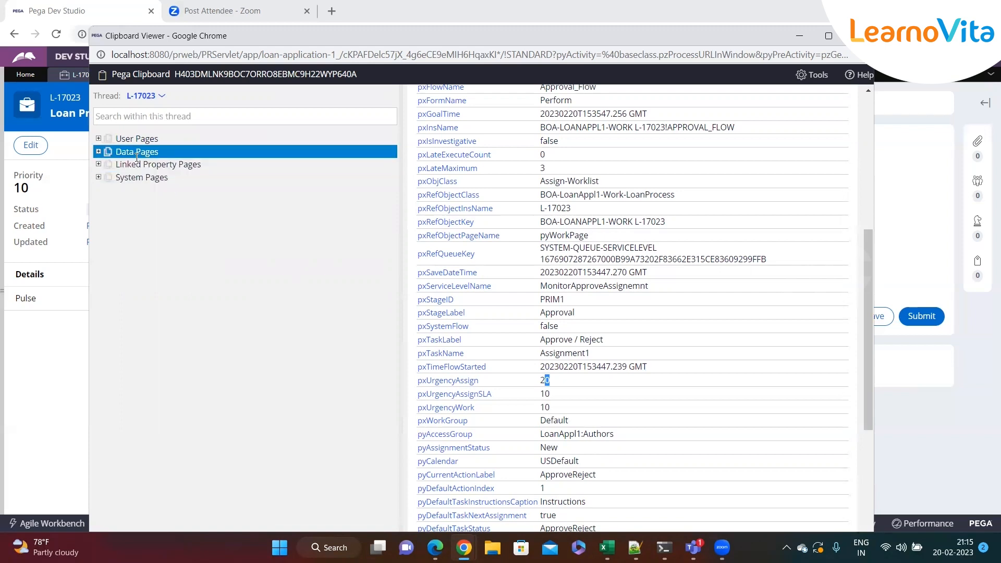
click(99, 153)
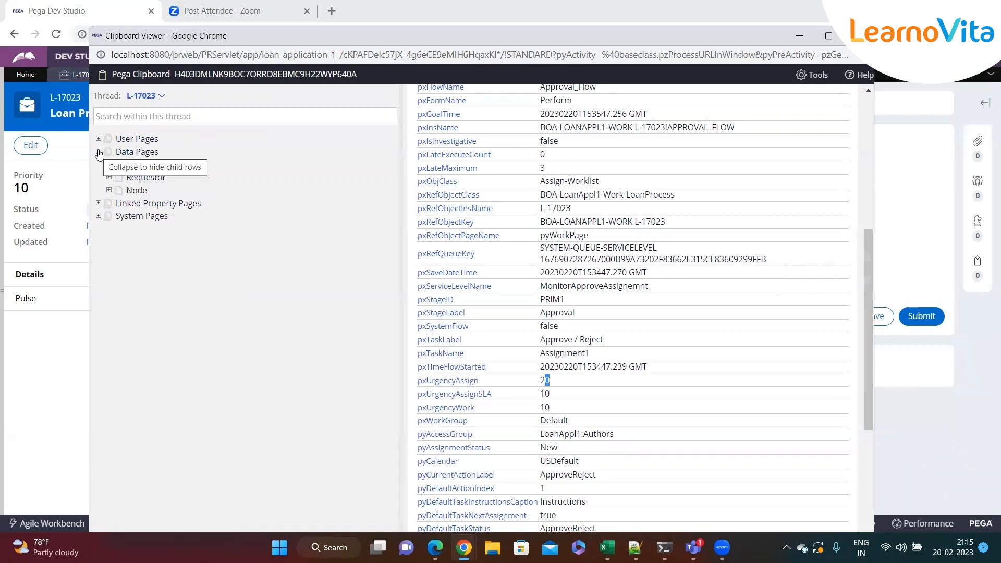
click(168, 156)
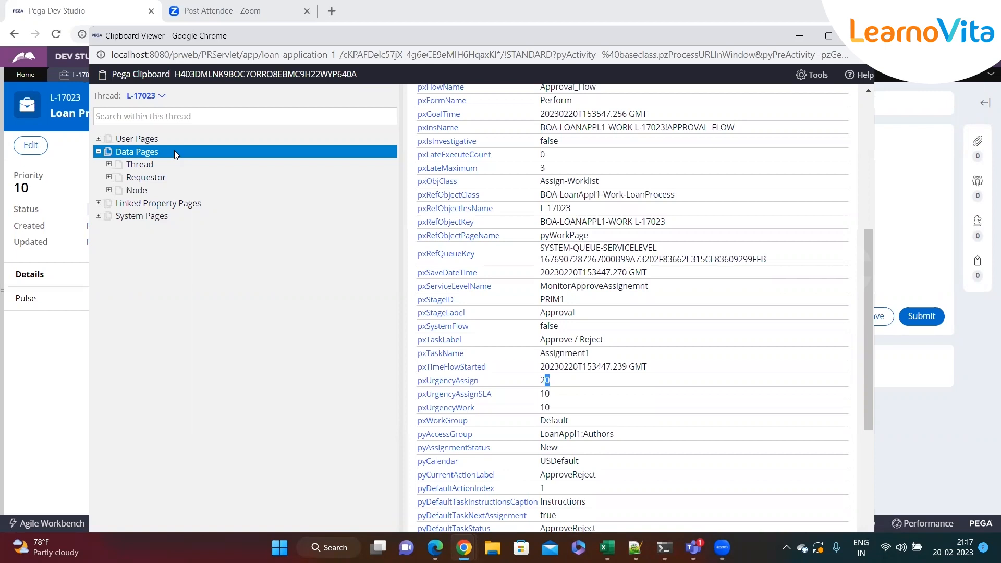
Review the Thread, Requestor and Node groups under Data Pages, along with the Linked Property Pages and System Pages categories.
click(169, 189)
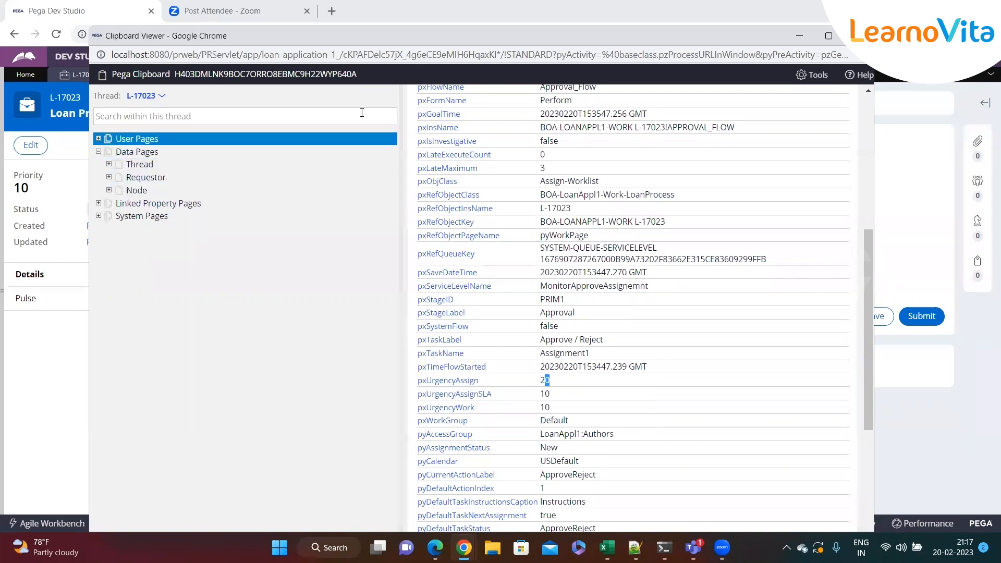
click(297, 176)
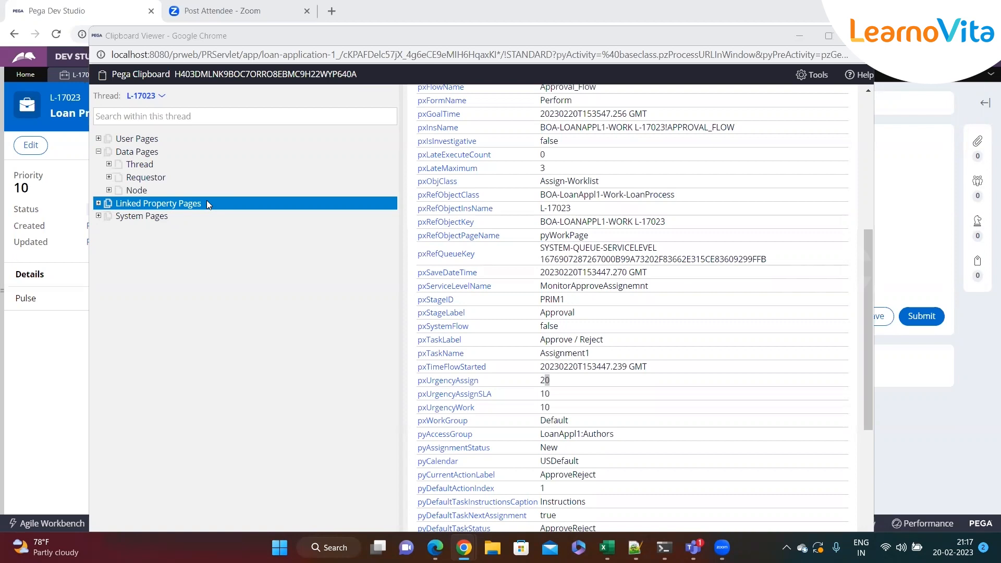
click(159, 216)
click(178, 188)
click(139, 164)
click(157, 152)
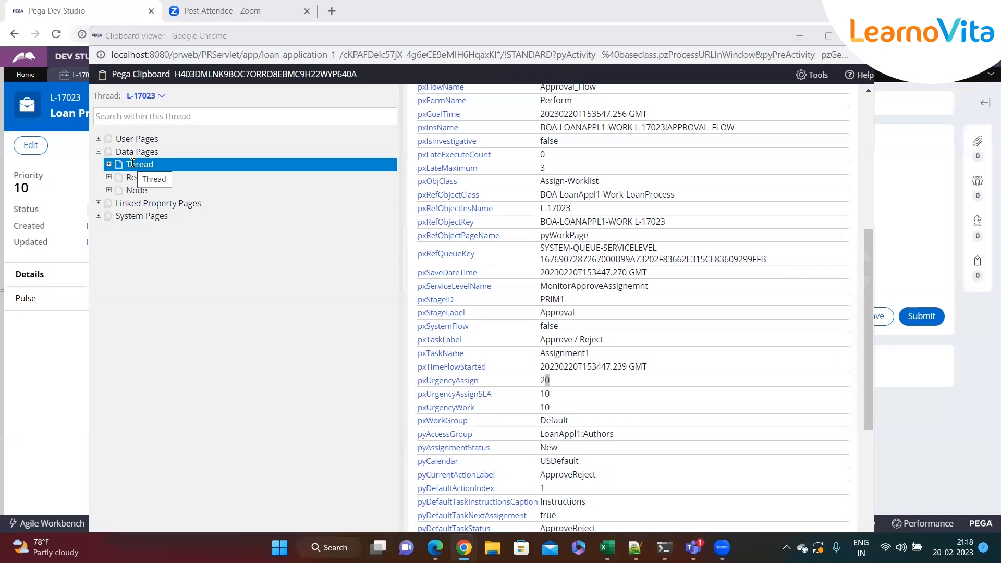
click(110, 153)
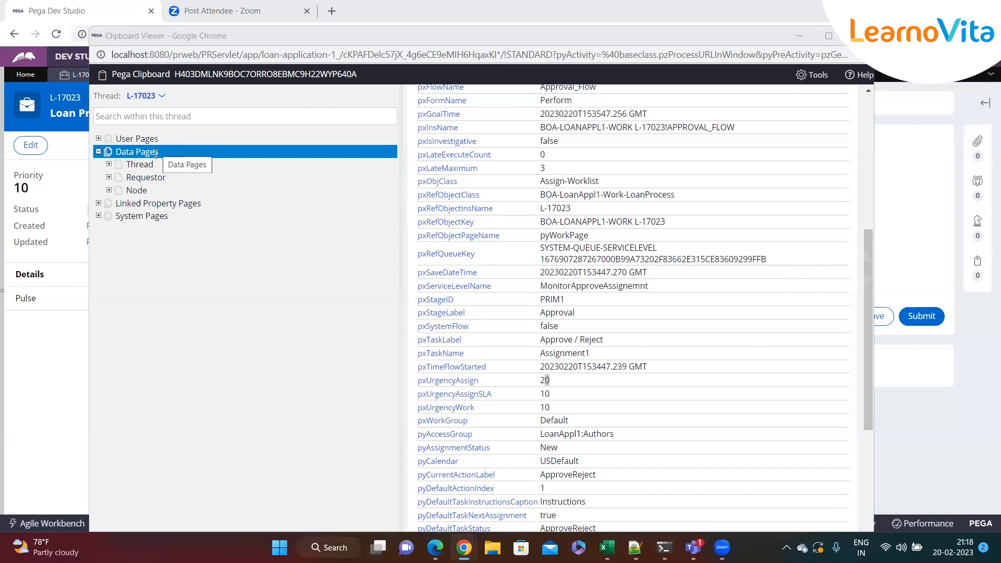
click(140, 165)
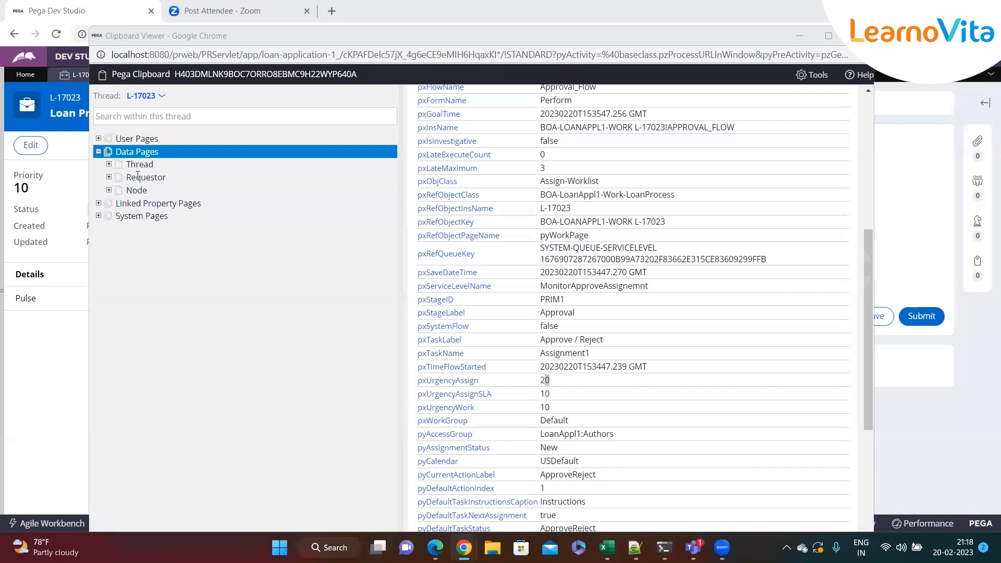
Collapse Data Pages and expand System Pages in the L-17023 thread to view its pages.
click(99, 152)
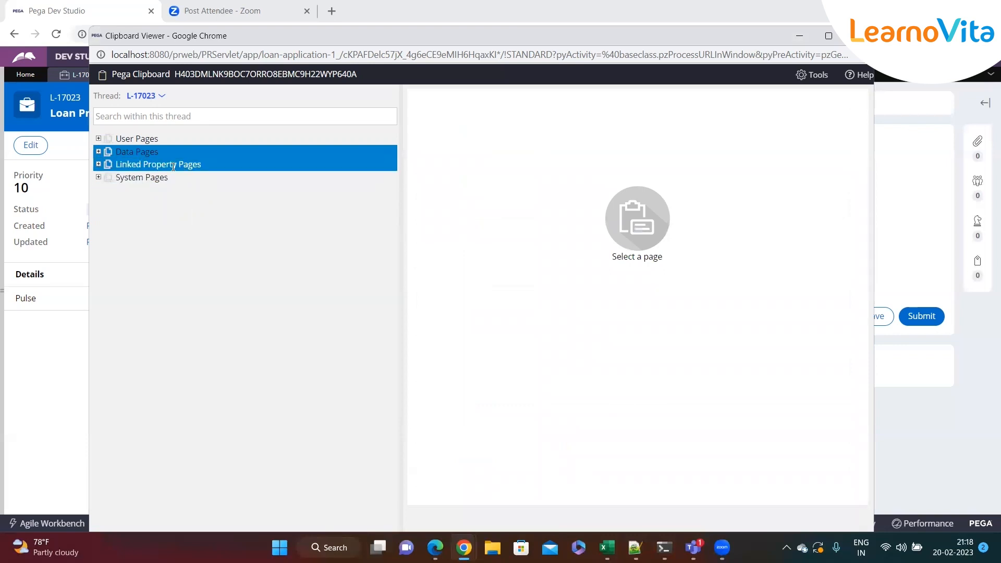
click(97, 178)
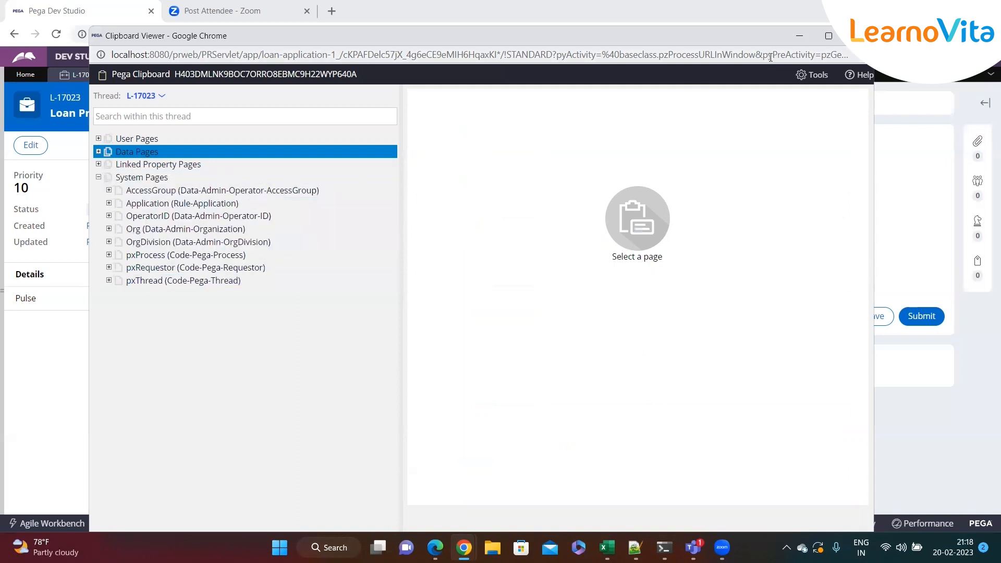
click(799, 36)
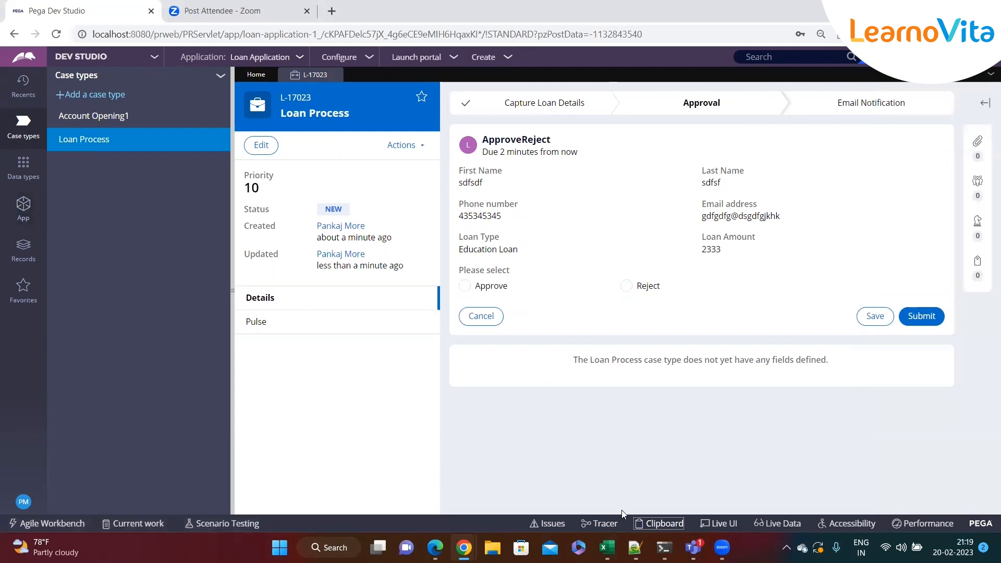
Reopen the Clipboard for the L-17023 case, collapse User Pages and expand System Pages.
click(659, 523)
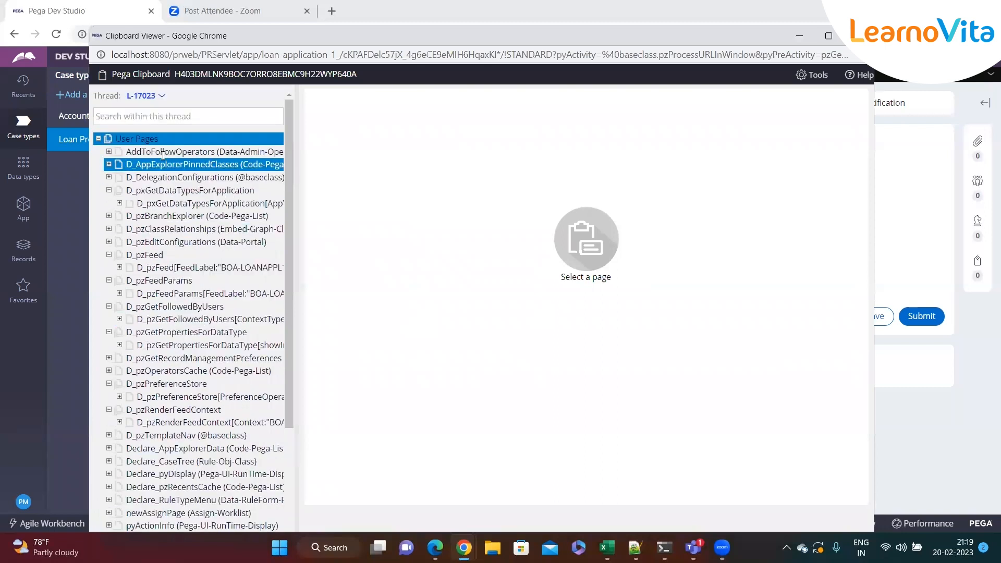
click(98, 139)
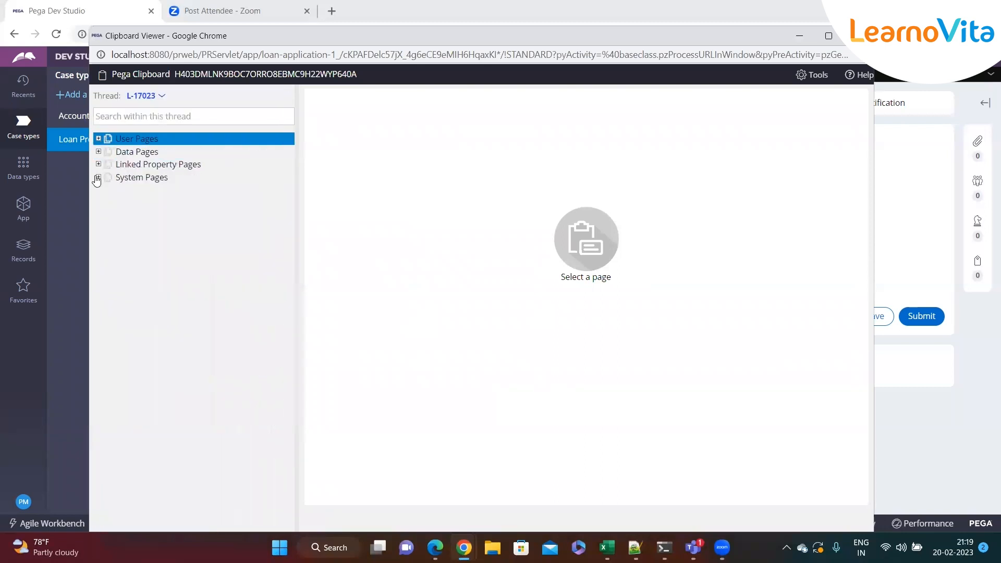
click(98, 178)
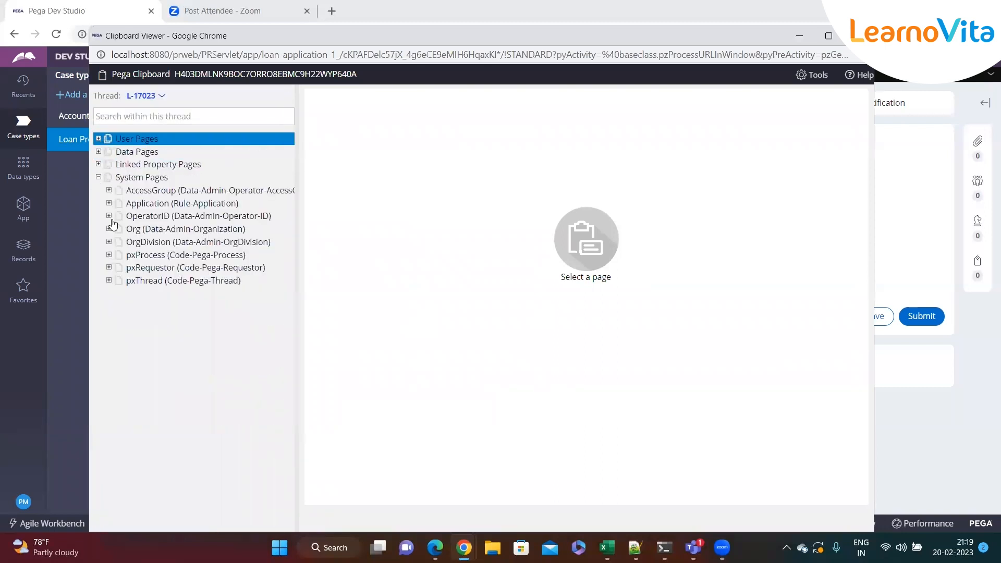
Display the Application system page and review its properties, including pxUpdateOpName and pyDescription.
click(143, 204)
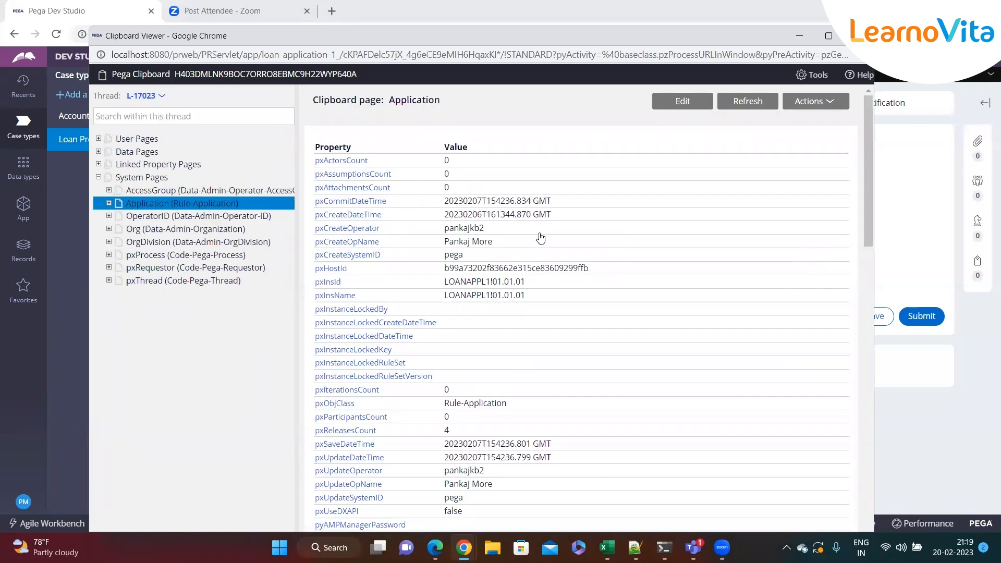
scroll(541, 237, down, 3)
scroll(542, 259, down, 3)
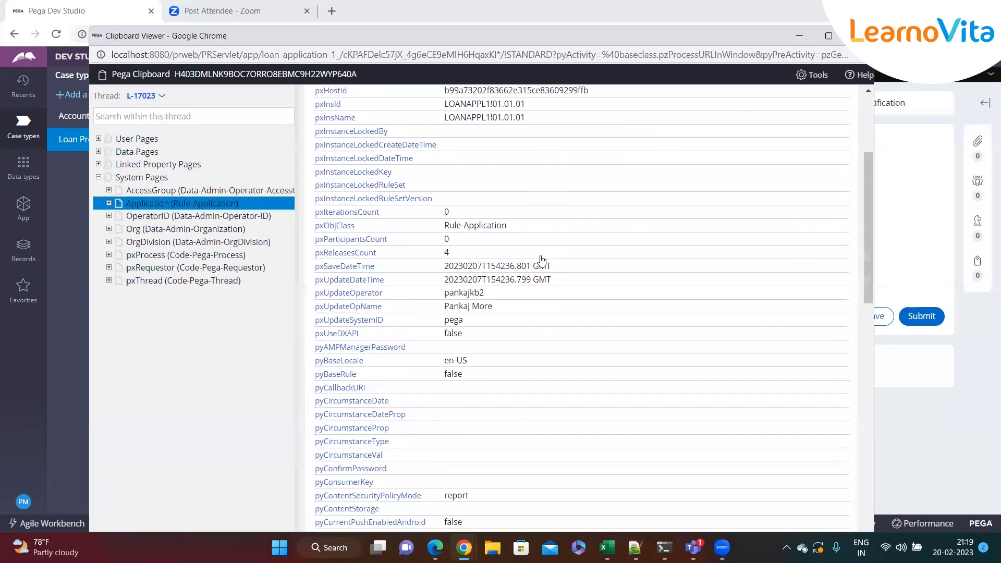
drag(494, 225, 447, 225)
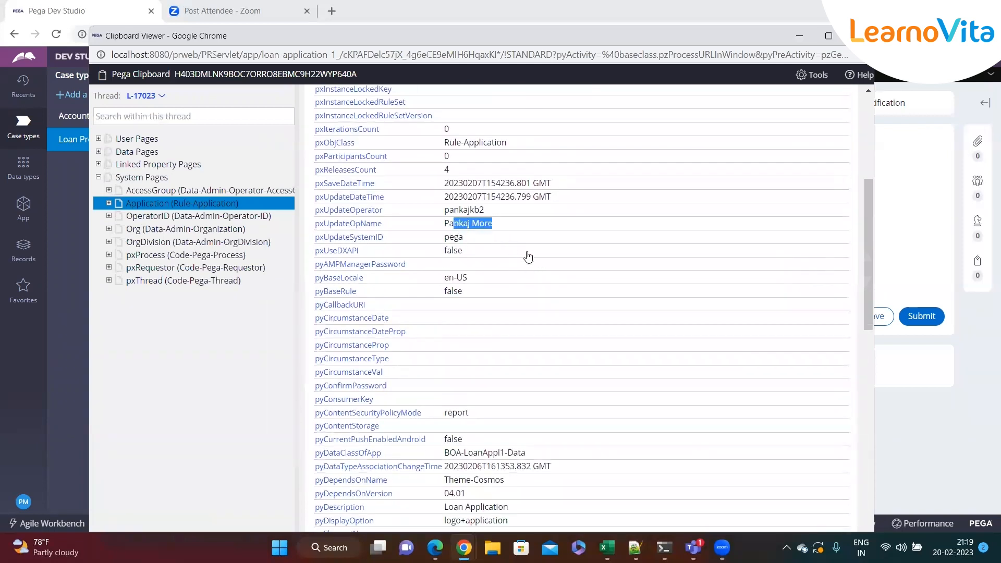
scroll(527, 256, down, 6)
scroll(529, 262, down, 2)
drag(514, 183, 445, 183)
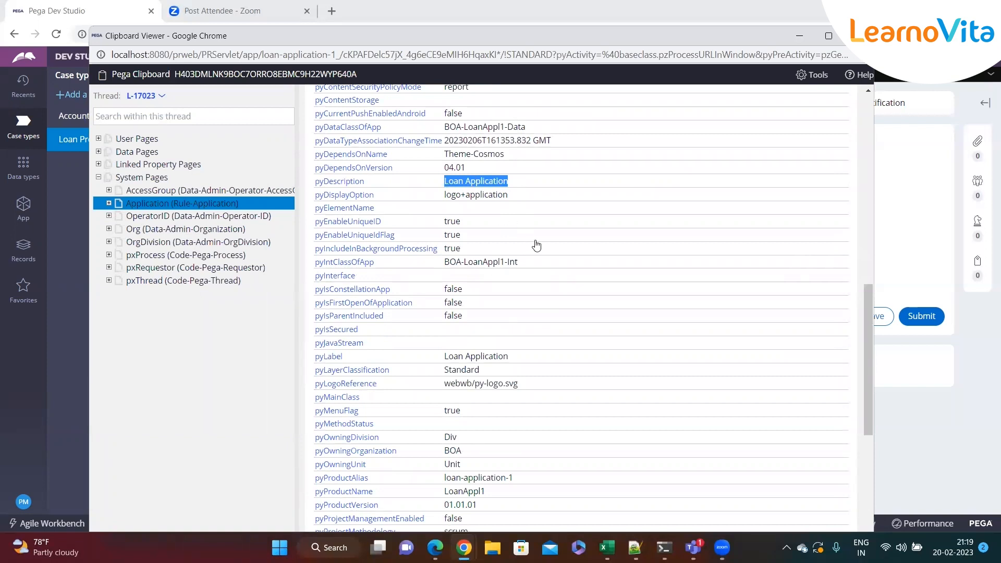
scroll(537, 245, down, 5)
scroll(537, 245, down, 3)
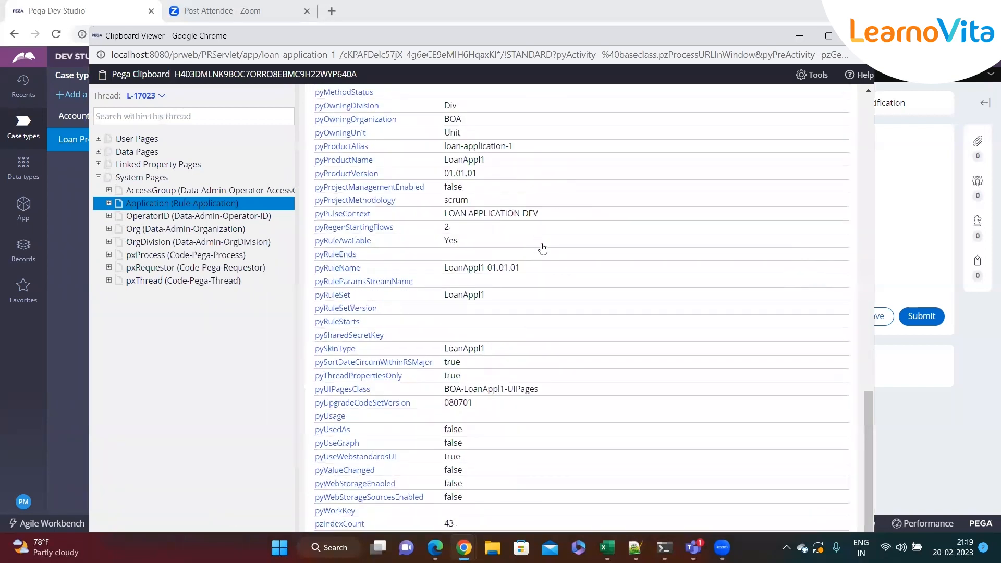
Check pyTelephone on the OperatorID system page against the phone in the operator's profile record, returning to the Clipboard.
click(153, 217)
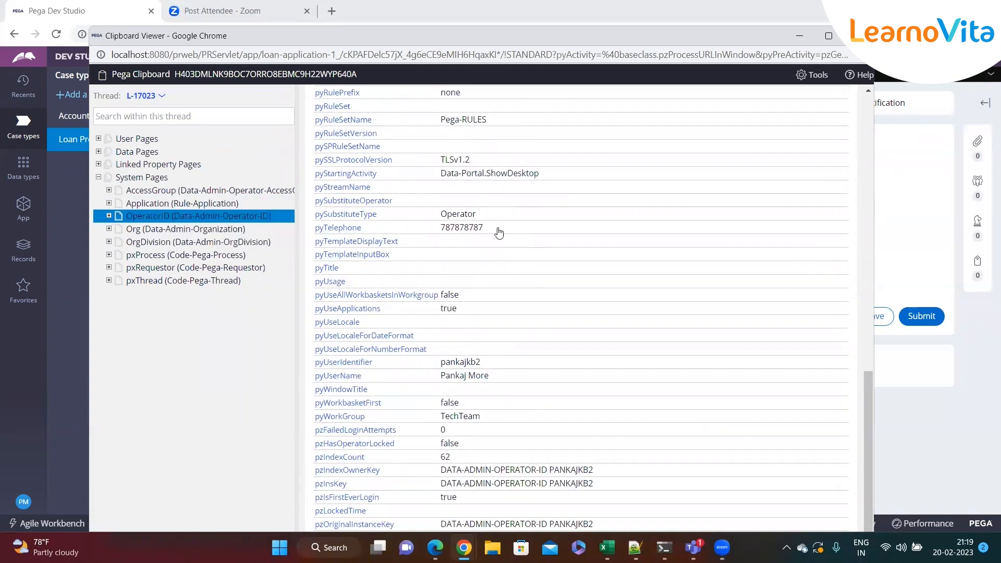
drag(491, 230, 441, 227)
click(24, 502)
click(32, 441)
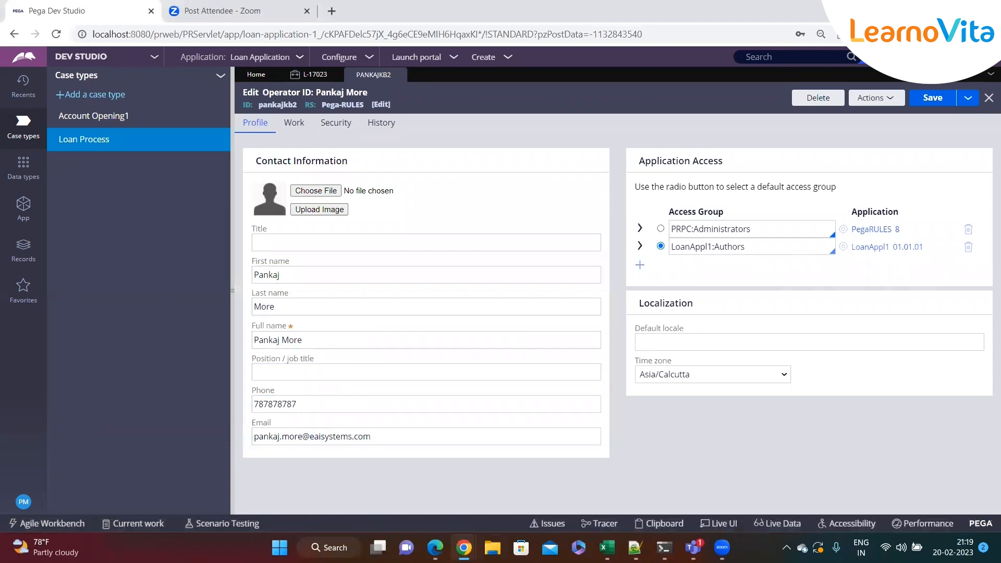
mouse_move(464, 547)
click(674, 482)
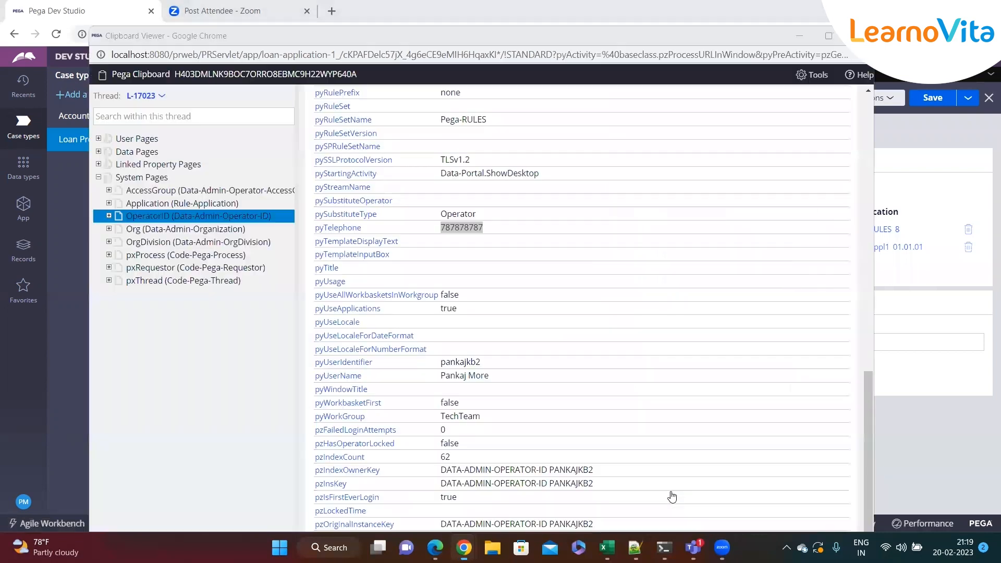
Review the remaining OperatorID properties up to the page name.
click(503, 274)
double_click(461, 389)
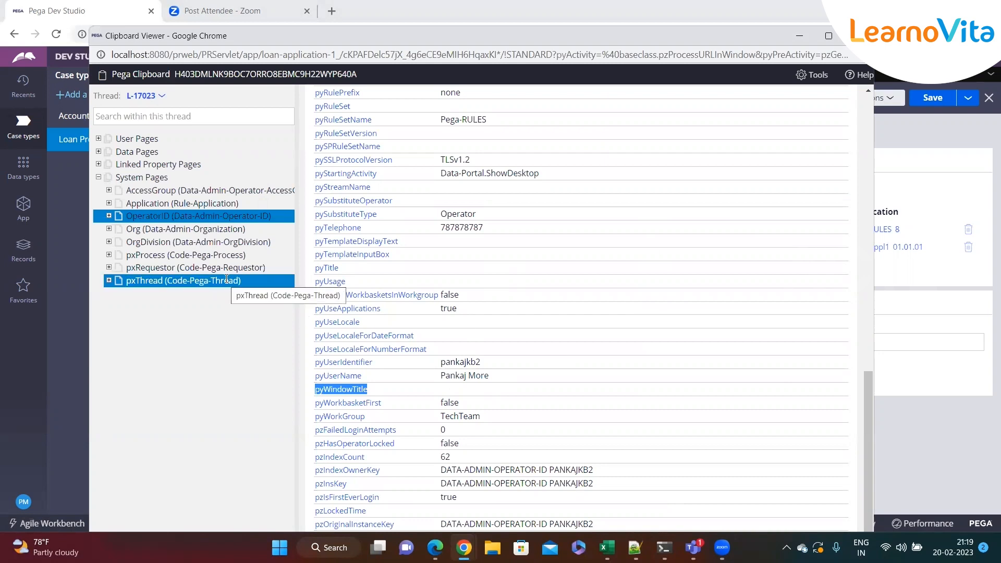
scroll(621, 281, up, 4)
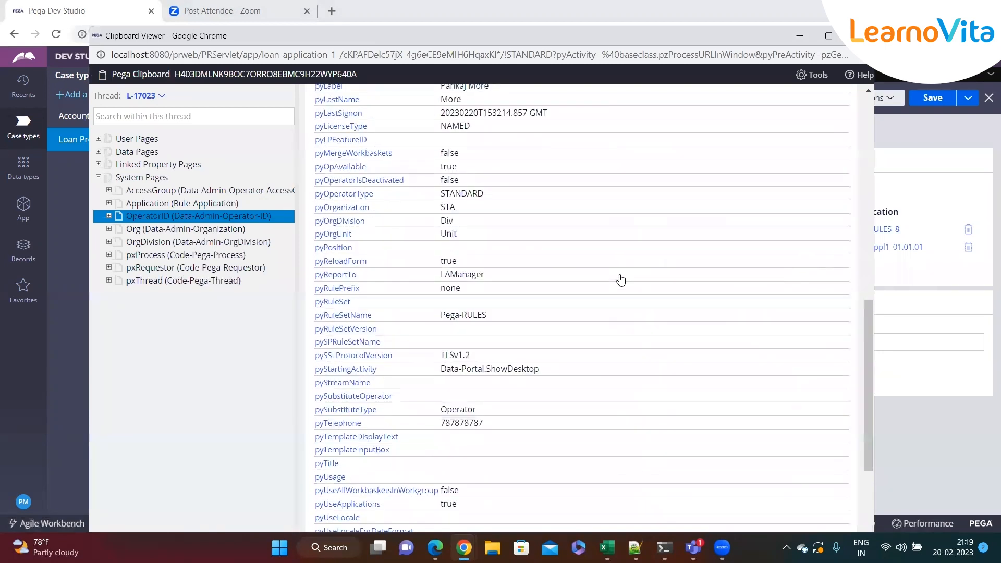
scroll(621, 280, up, 12)
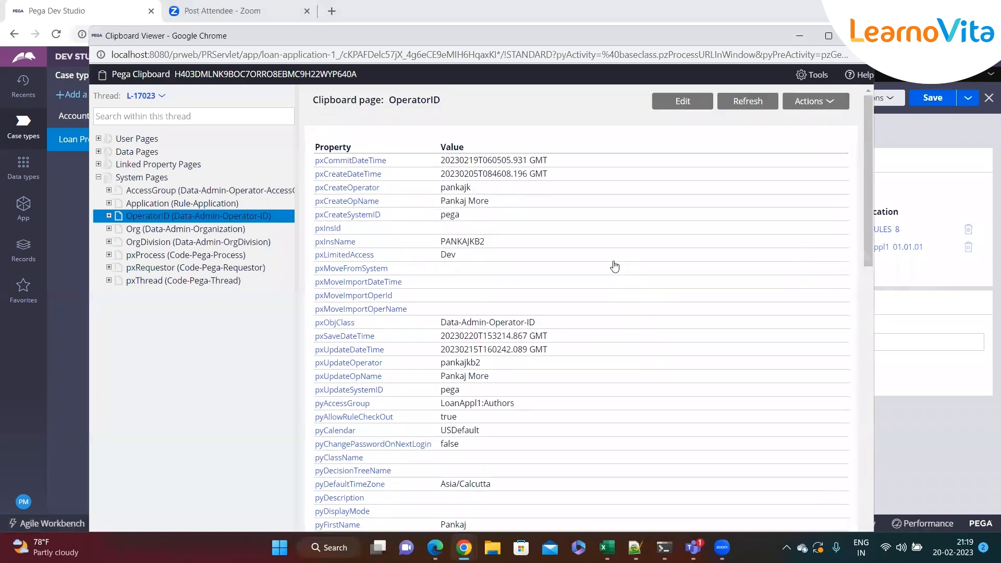
double_click(426, 99)
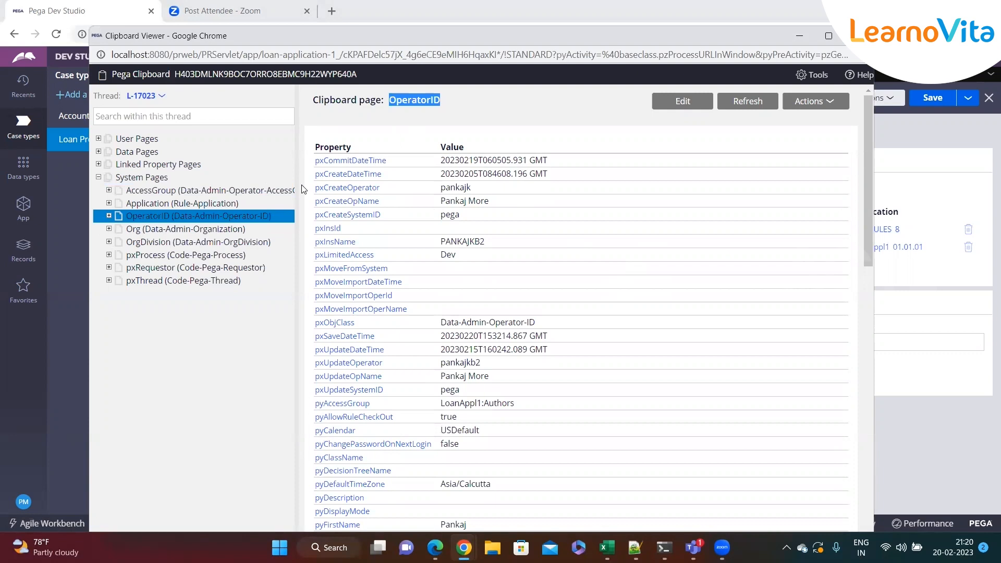
Collapse System Pages and expand User Pages to look through the pages of the L-17023 thread.
click(99, 178)
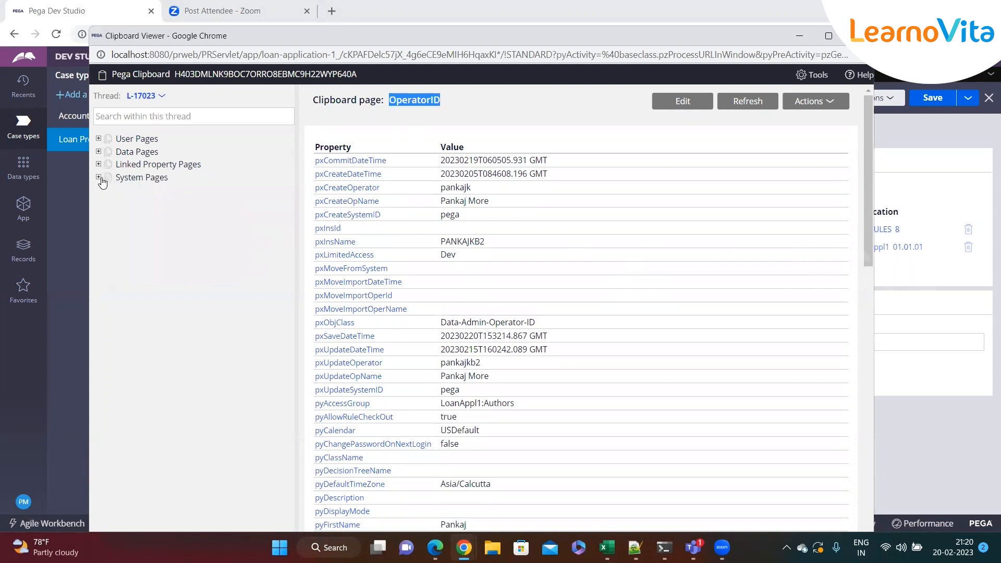
click(98, 139)
scroll(180, 369, down, 3)
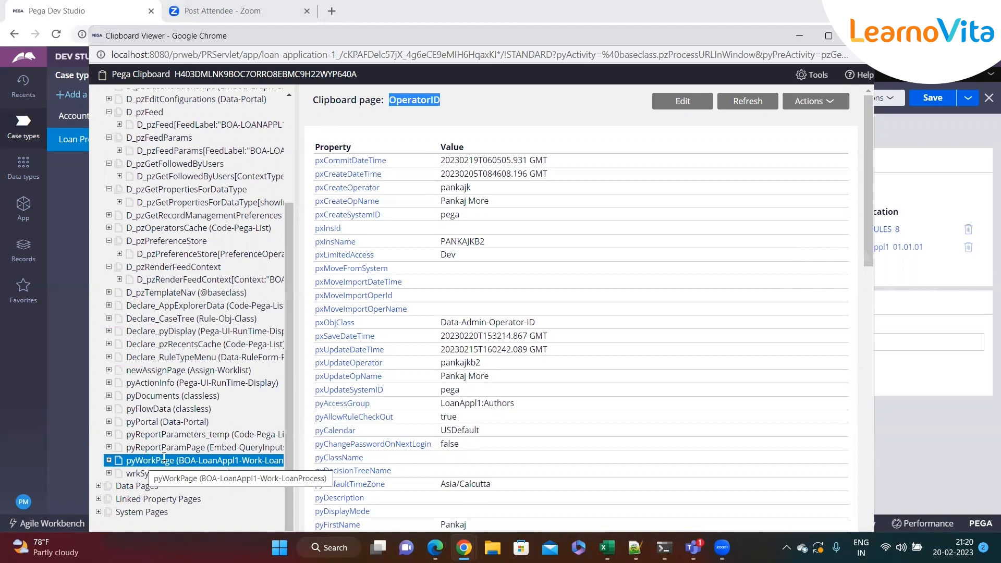
click(161, 397)
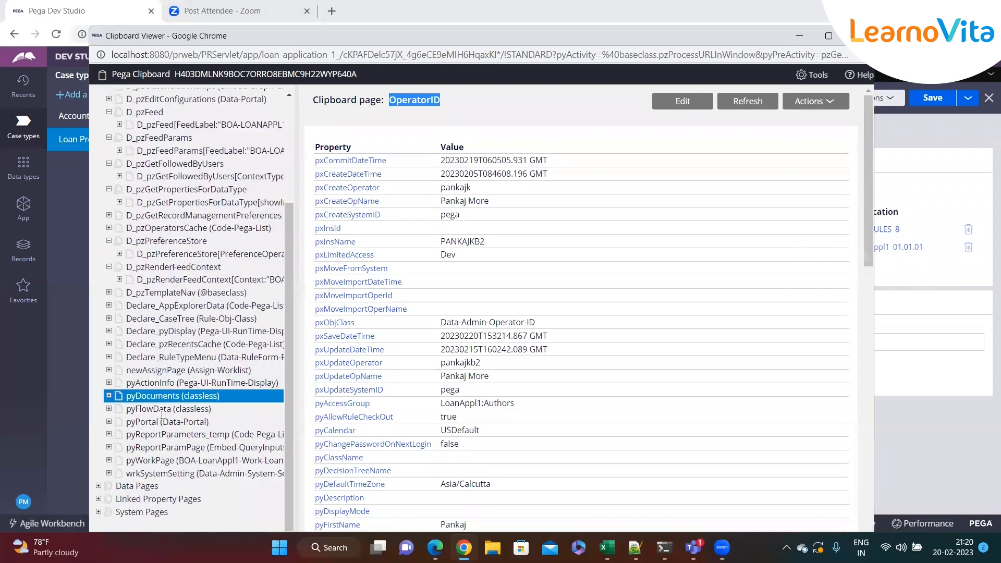
scroll(174, 345, up, 3)
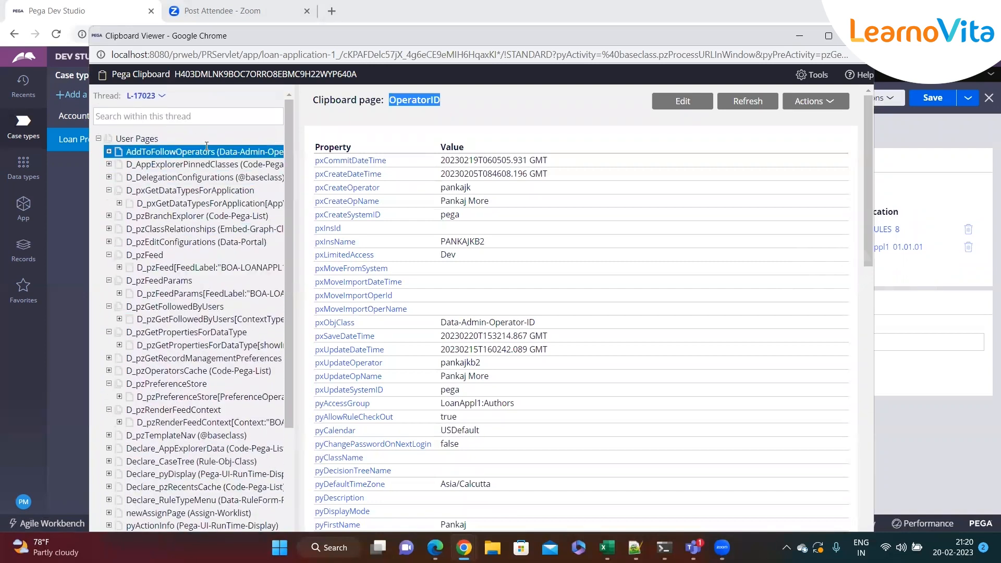
scroll(172, 355, down, 3)
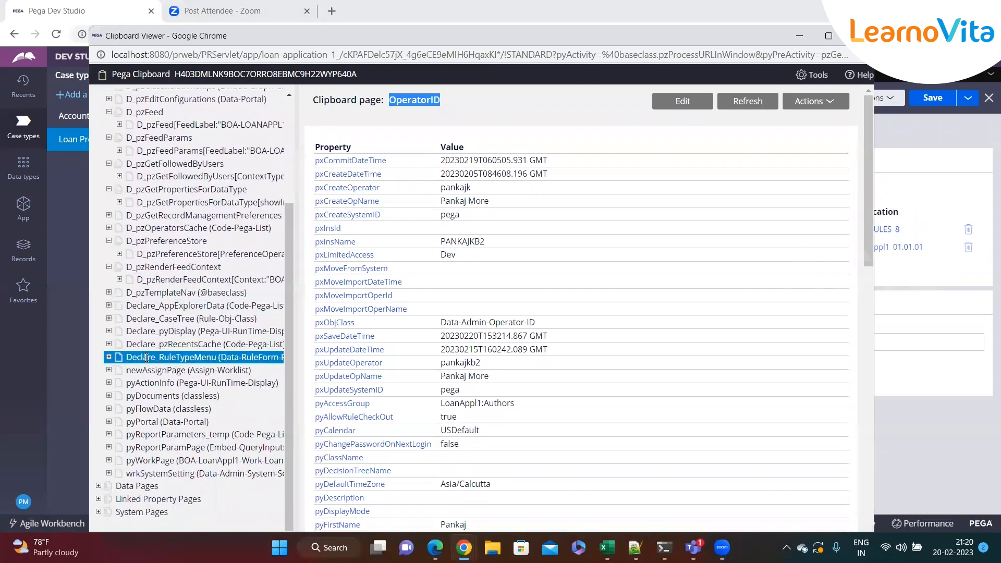
Display pyWorkPage and review its loan case properties.
click(143, 462)
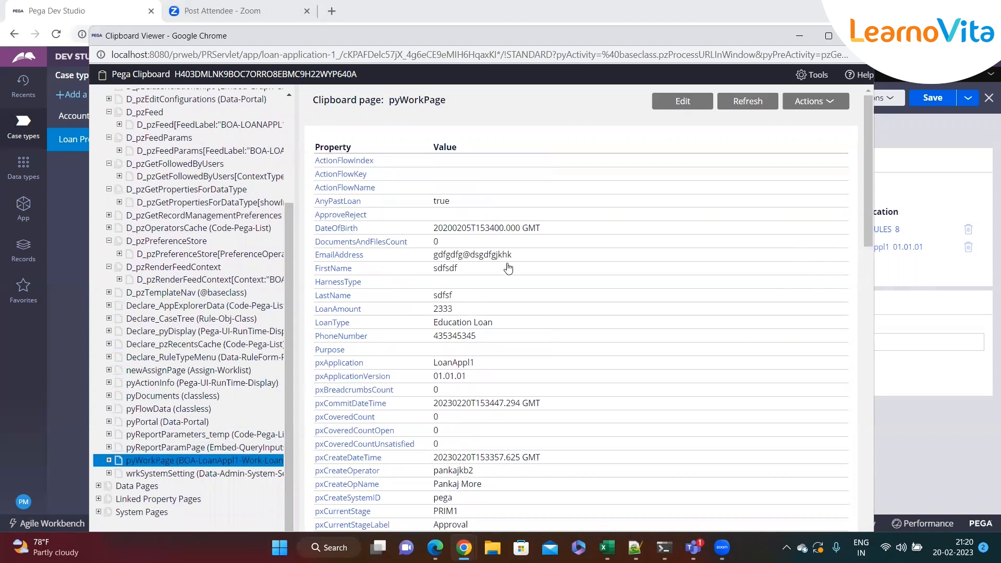
scroll(511, 270, down, 3)
scroll(510, 270, up, 3)
Close the Clipboard Viewer, the operator record and the L-17023 case, leaving only Home open.
click(858, 35)
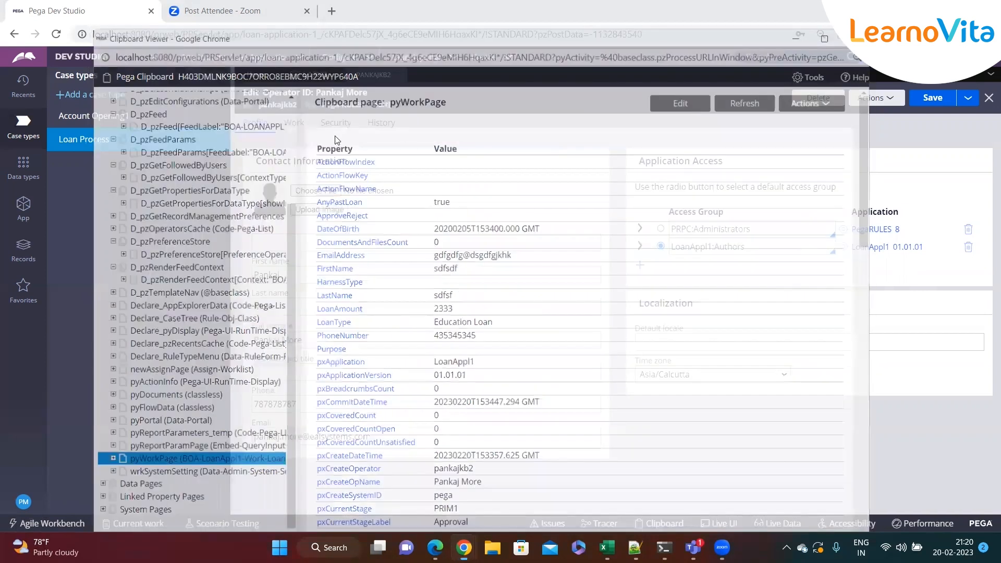
click(337, 75)
click(334, 75)
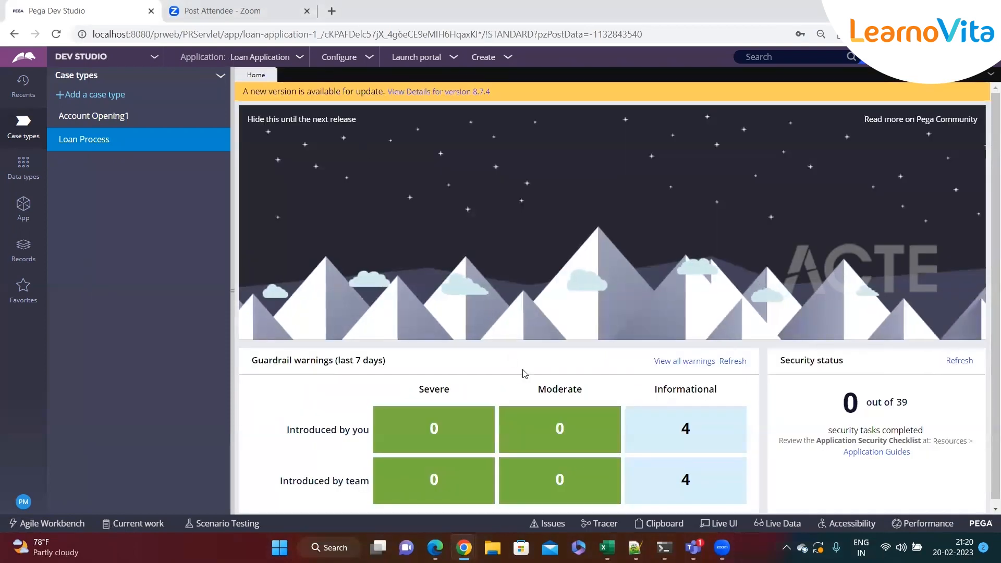
Open the Clipboard from Home and look through User Pages in the Standard thread.
click(660, 524)
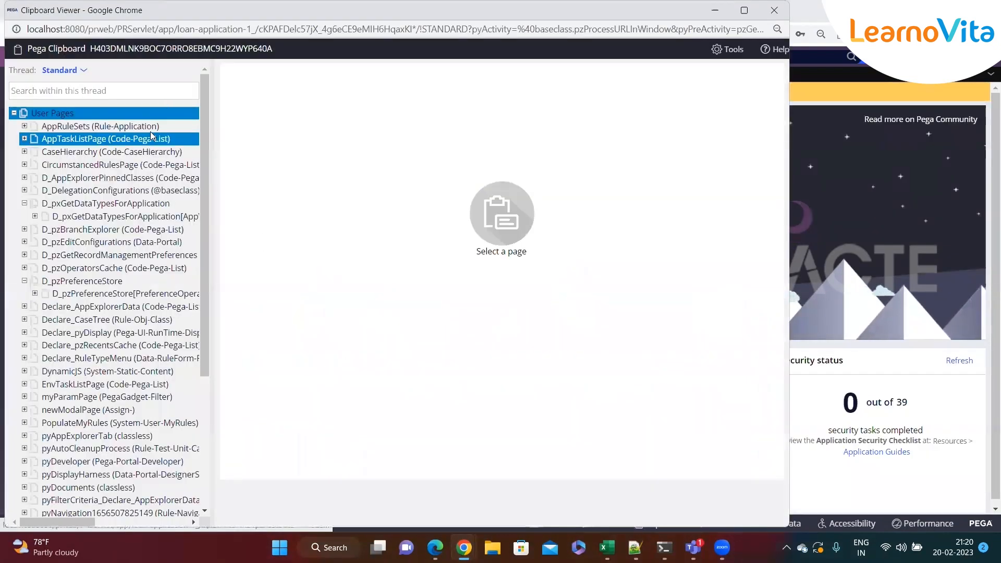
scroll(104, 138, down, 4)
click(108, 266)
scroll(108, 266, up, 4)
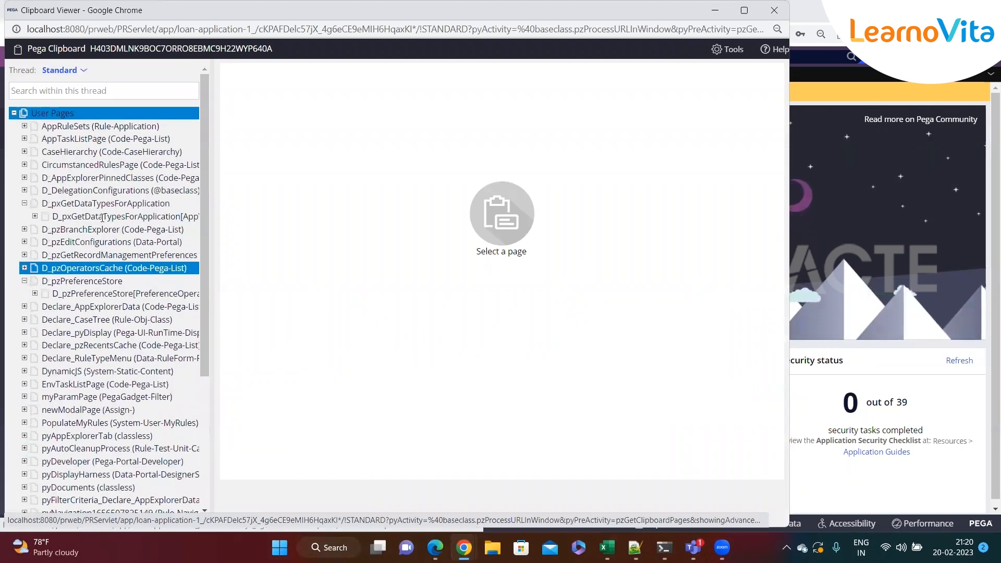
List the available Clipboard threads and return to the Dev Studio Home page.
click(83, 72)
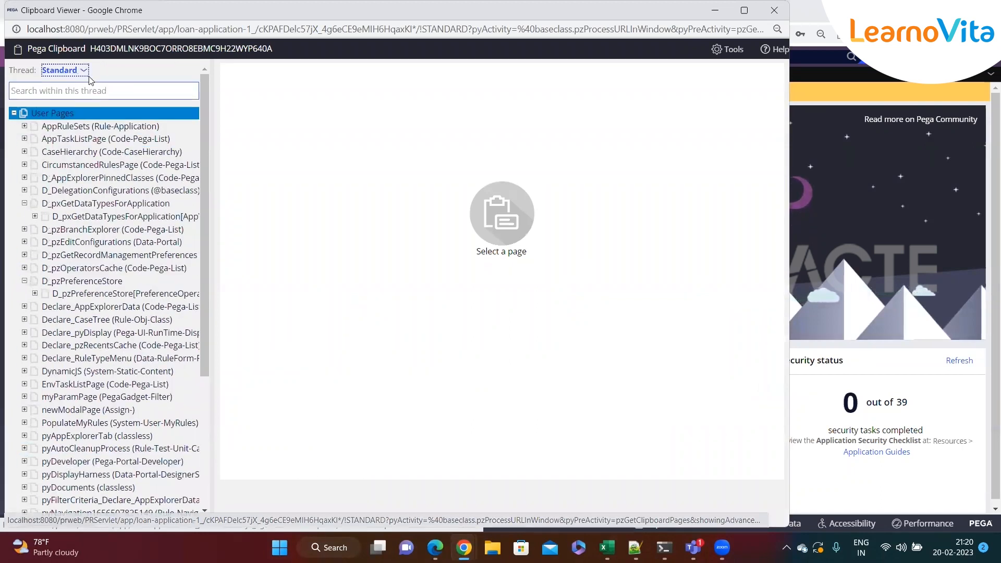
click(83, 71)
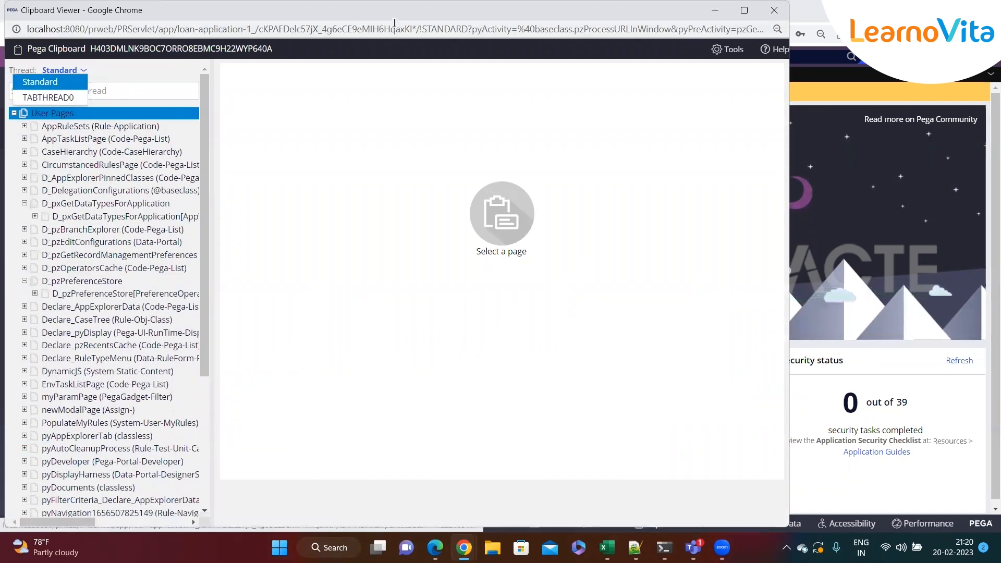
click(813, 112)
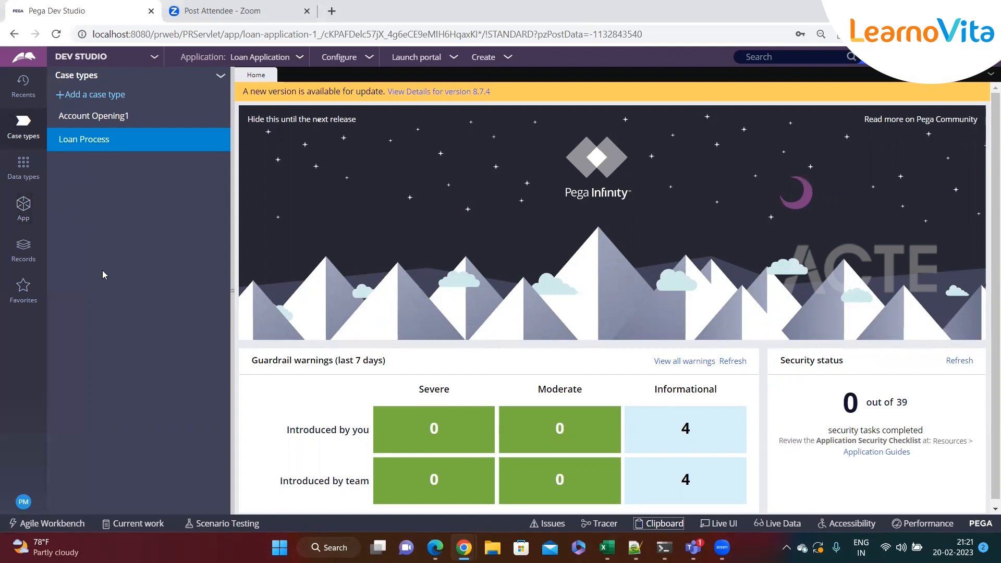
Switch to Notepad++, add the heading "Data Transform" at the end of the new 99 notes, and return to Pega Dev Studio.
click(638, 542)
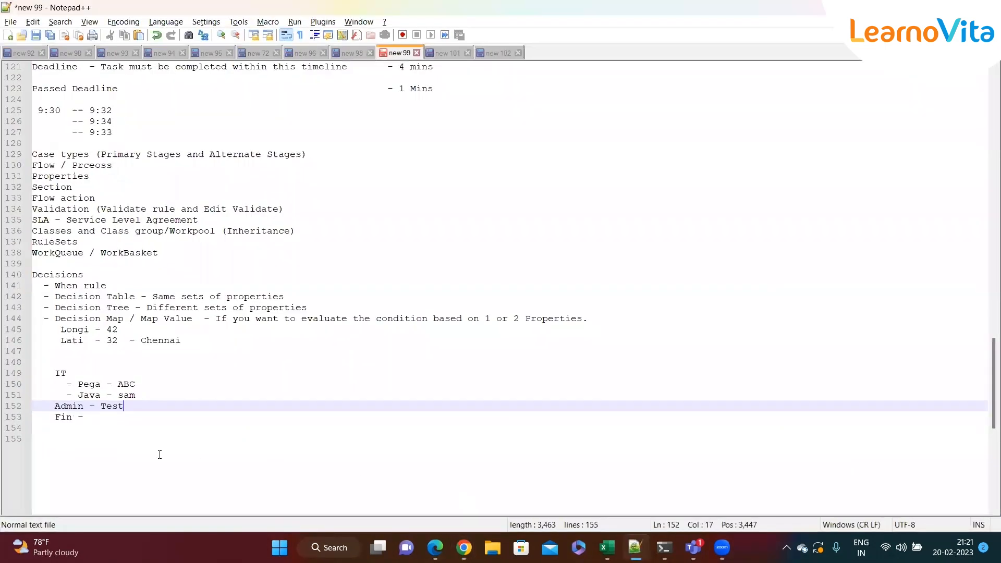
click(105, 438)
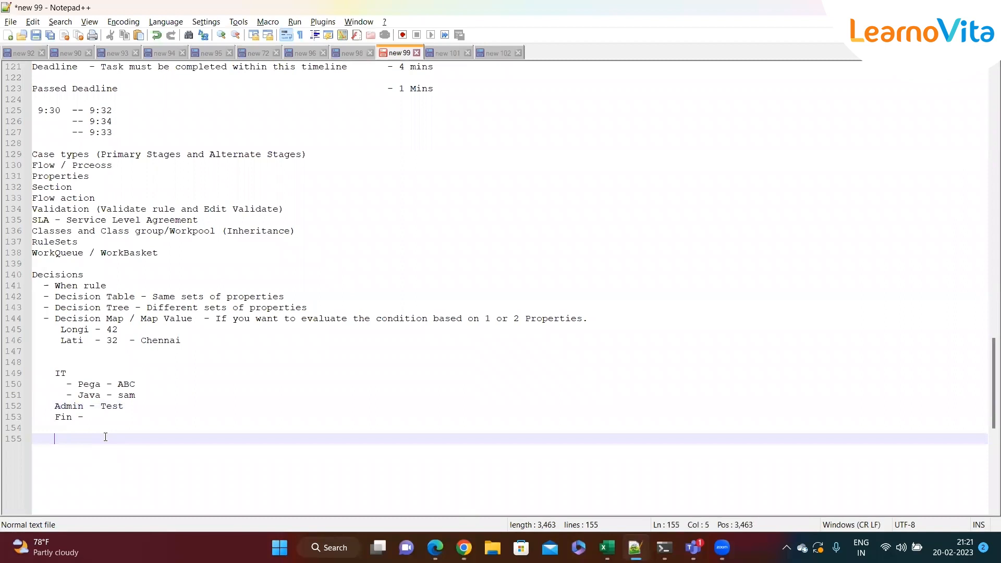
text(Data Transform)
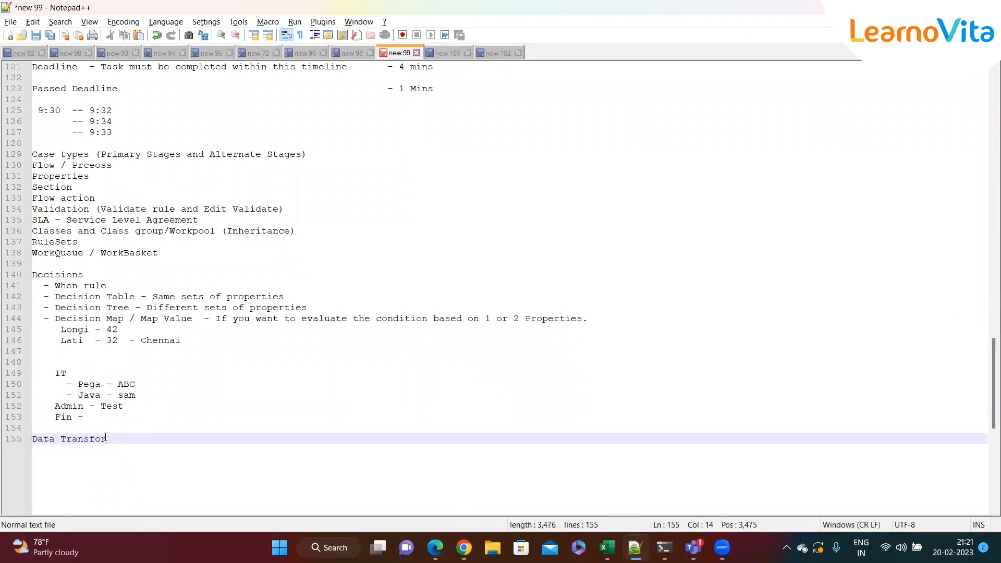
click(195, 441)
key(alt+Tab)
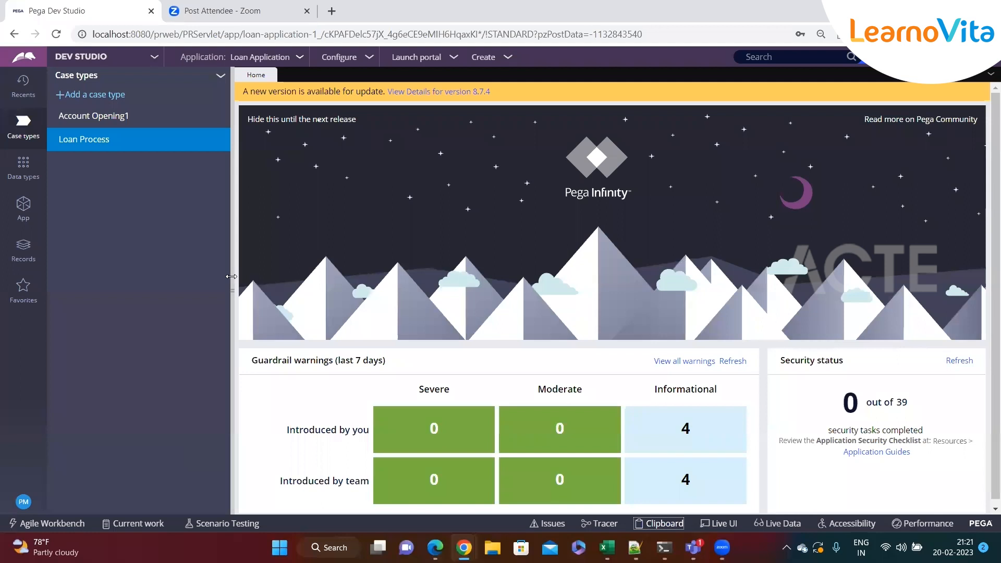
Switch to Notepad++ and remove the blank line between "WorkQueue / WorkBasket" and "Decisions" in the new 99 notes.
key(alt+Tab)
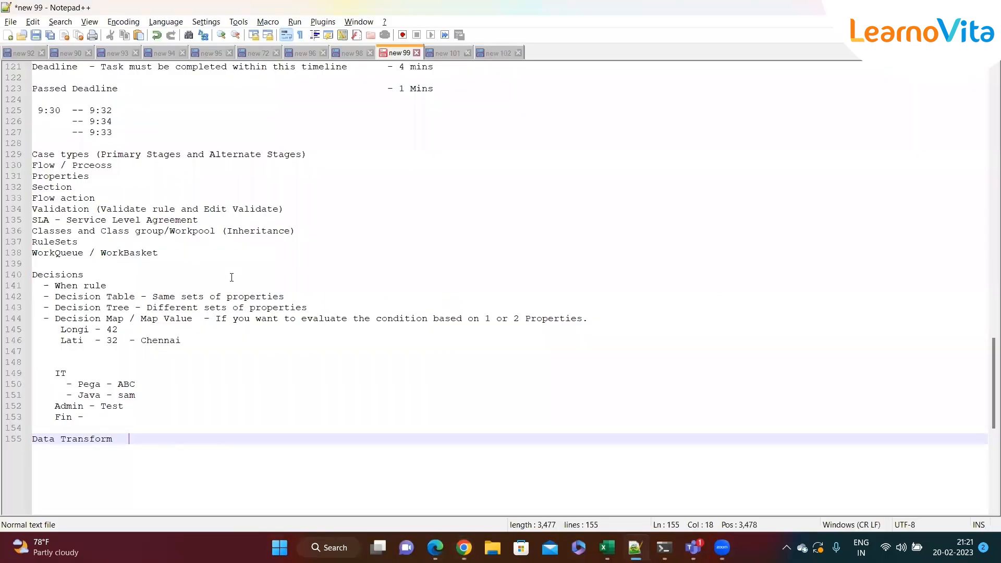
drag(111, 438, 25, 441)
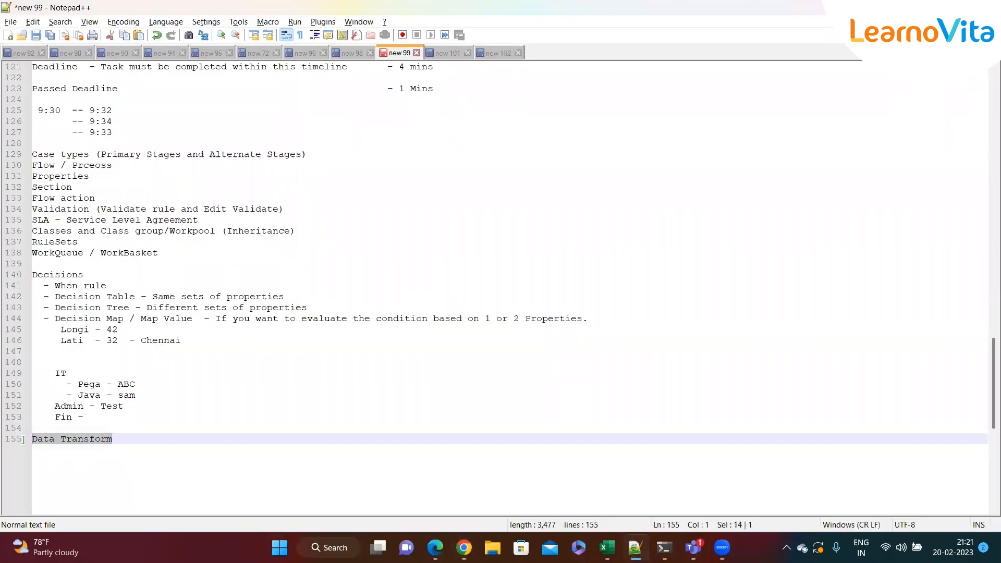
click(128, 437)
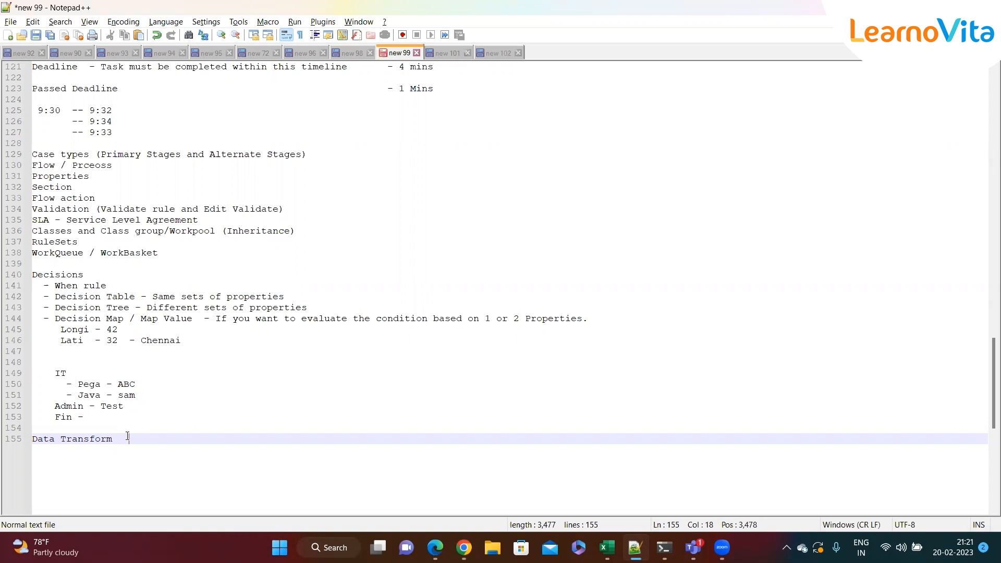
drag(124, 438, 29, 436)
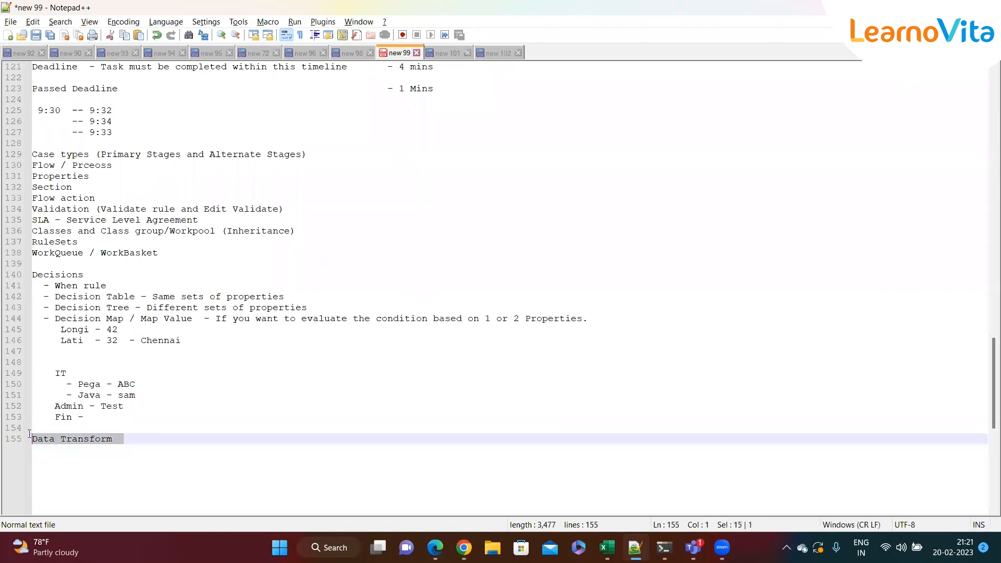
click(136, 441)
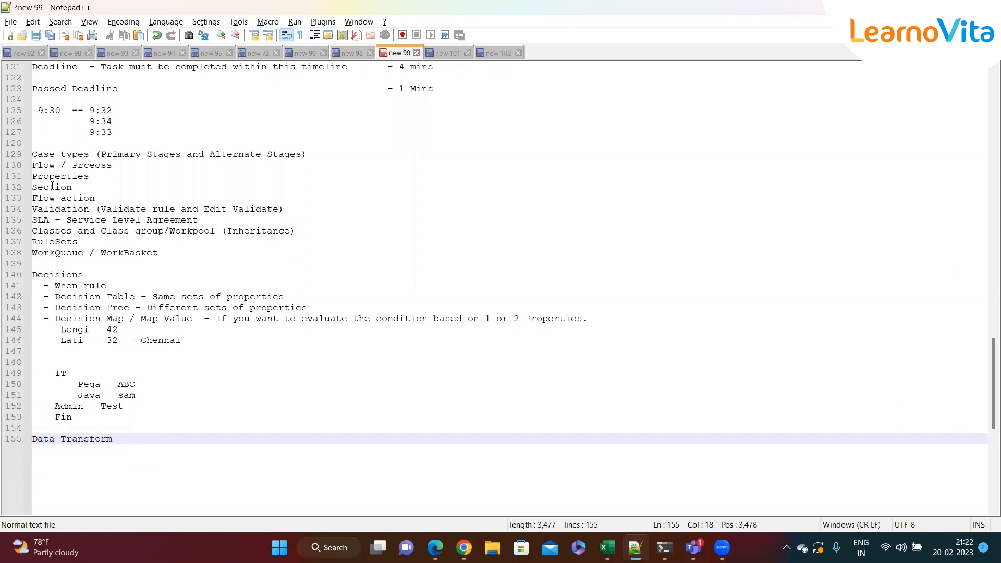
click(82, 242)
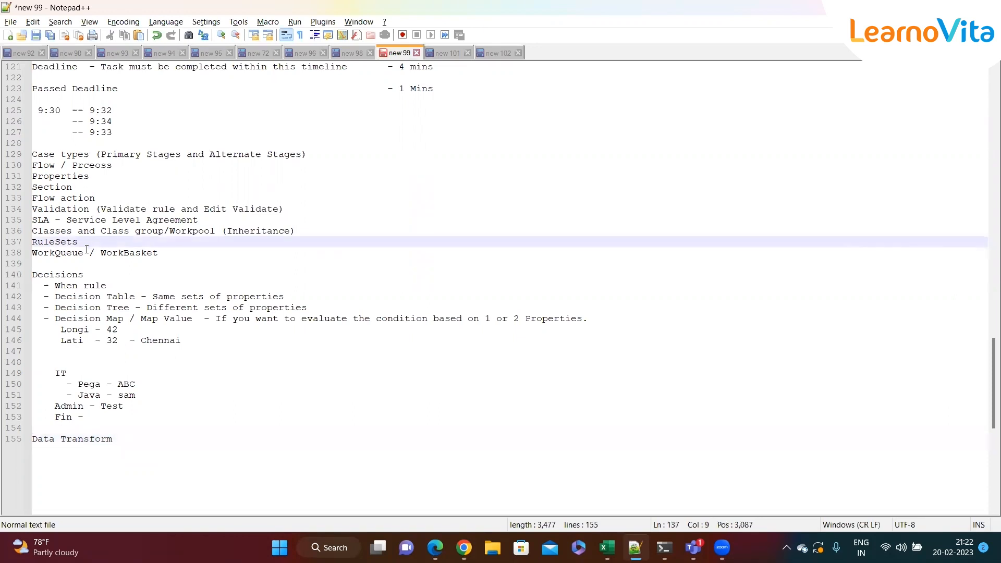
click(161, 253)
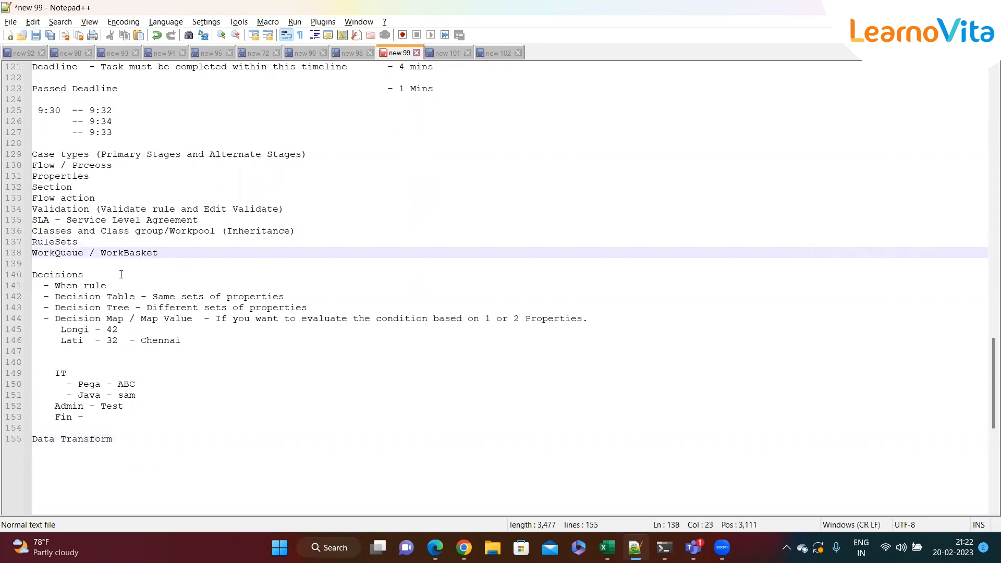
click(101, 265)
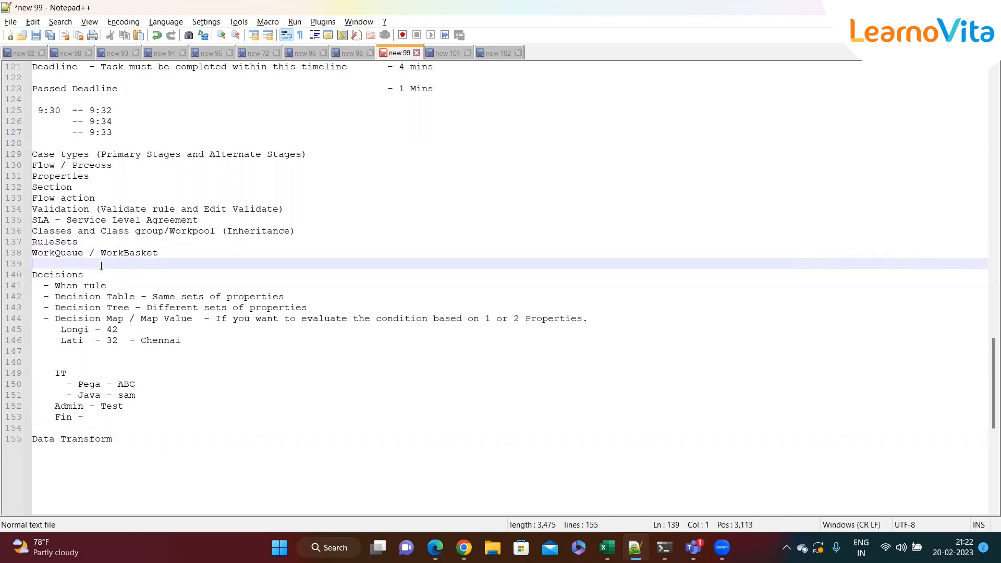
key(Delete)
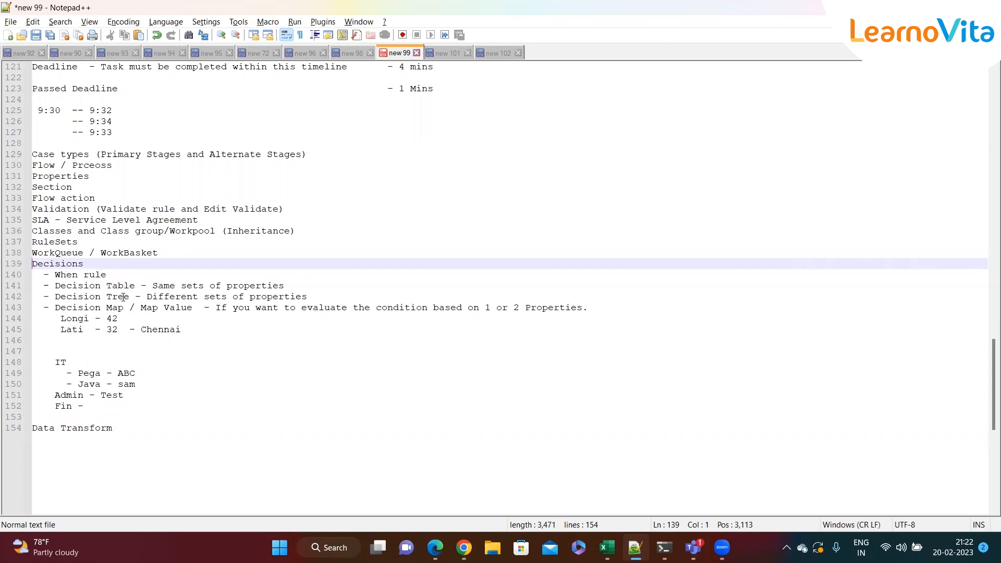
Add the line "Clipboard -- One of the debugging tool in Pega" directly above the "Data Transform" heading.
click(125, 427)
click(50, 417)
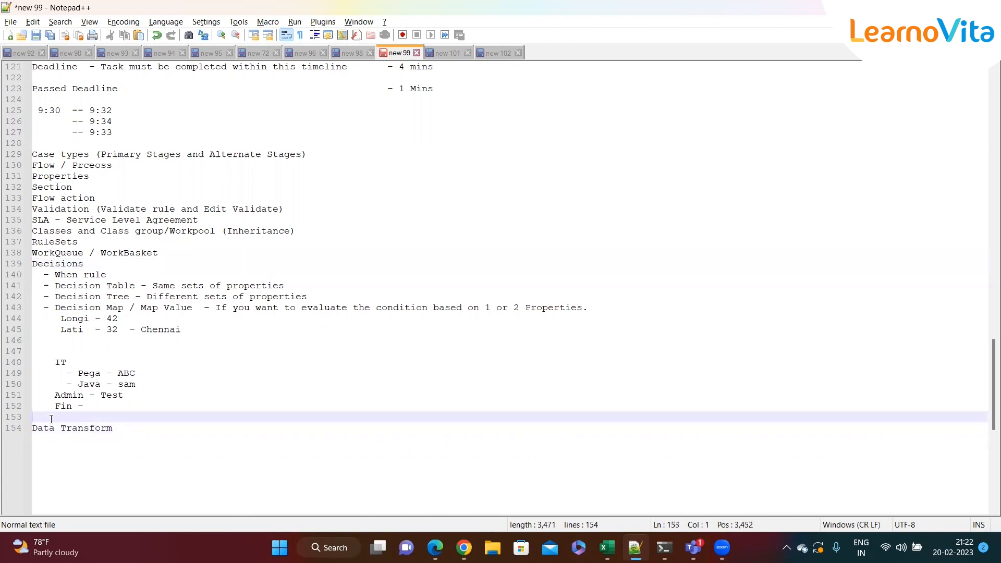
text(Clipboard)
text(-- T)
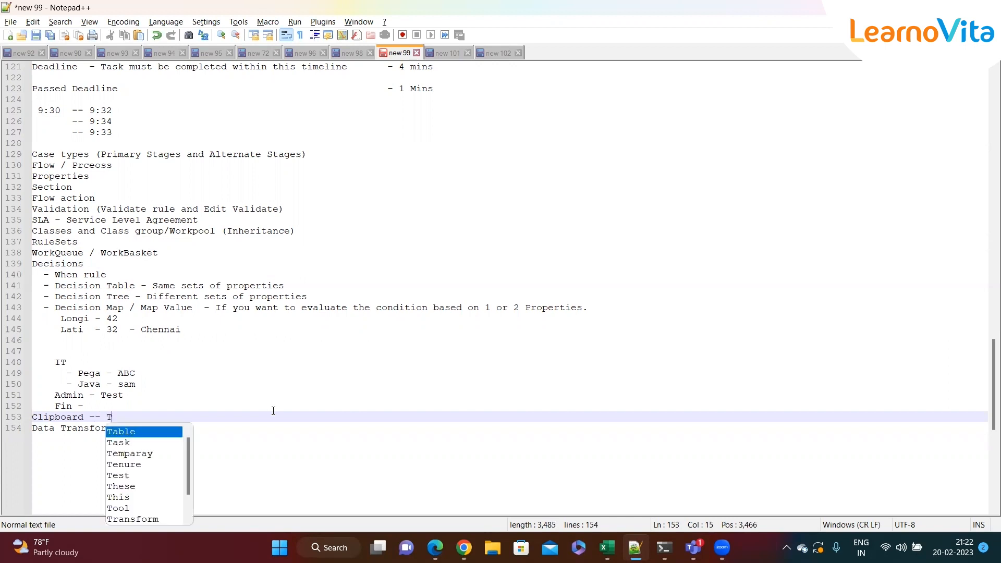
text(ool w)
key(BackSpace)
key(BackSpace)
key(BackSpace)
key(BackSpace)
key(BackSpace)
key(BackSpace)
text(One o)
key(BackSpace)
text(f y)
key(BackSpace)
text(the )
text(debugg)
text(inh)
key(BackSpace)
key(BackSpace)
text(g too)
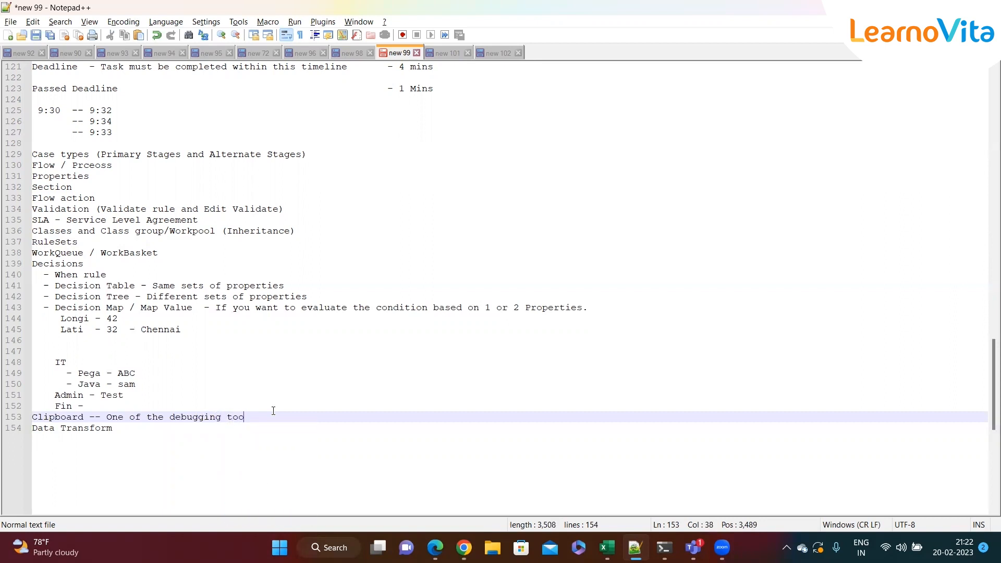
text(l in Pega)
click(313, 419)
click(138, 427)
Switch to Pega Dev Studio, create a new Loan Process case and collapse the Case types explorer.
key(alt+Tab)
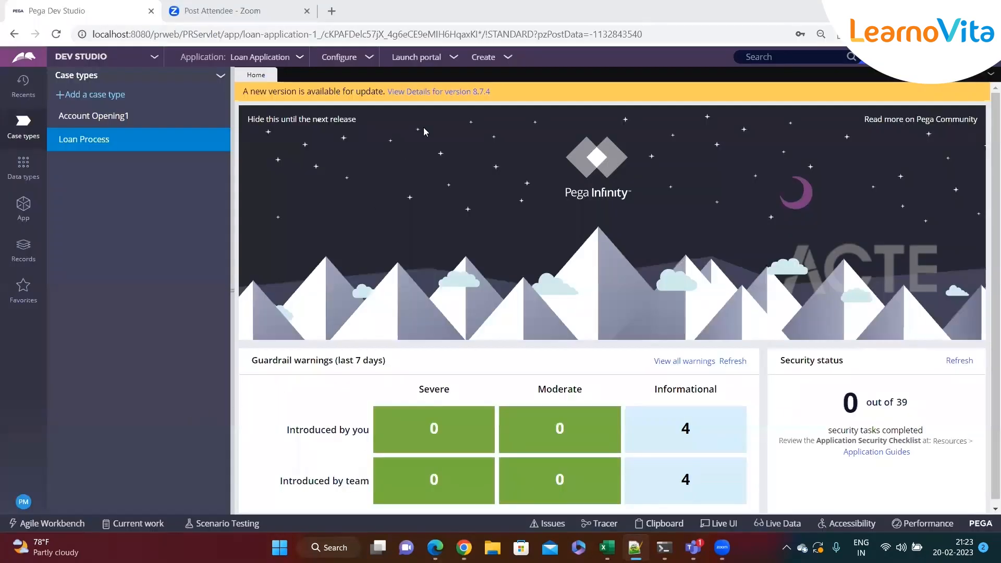
click(507, 59)
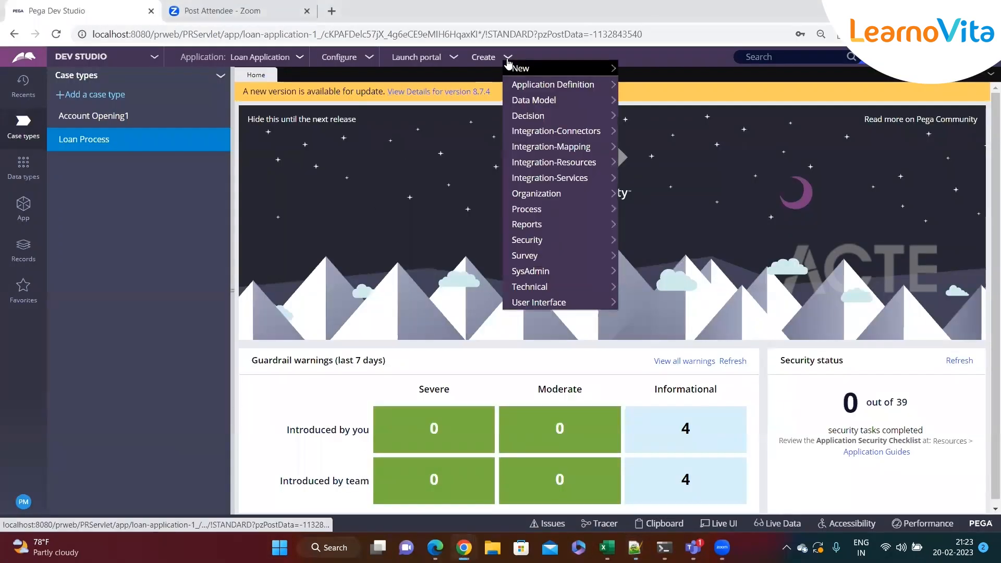
mouse_move(537, 70)
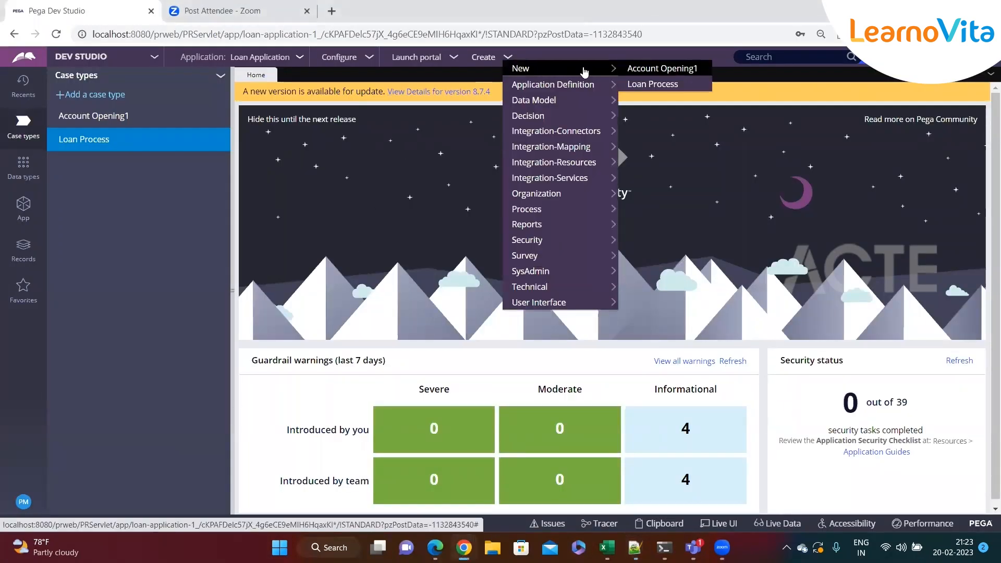
click(642, 86)
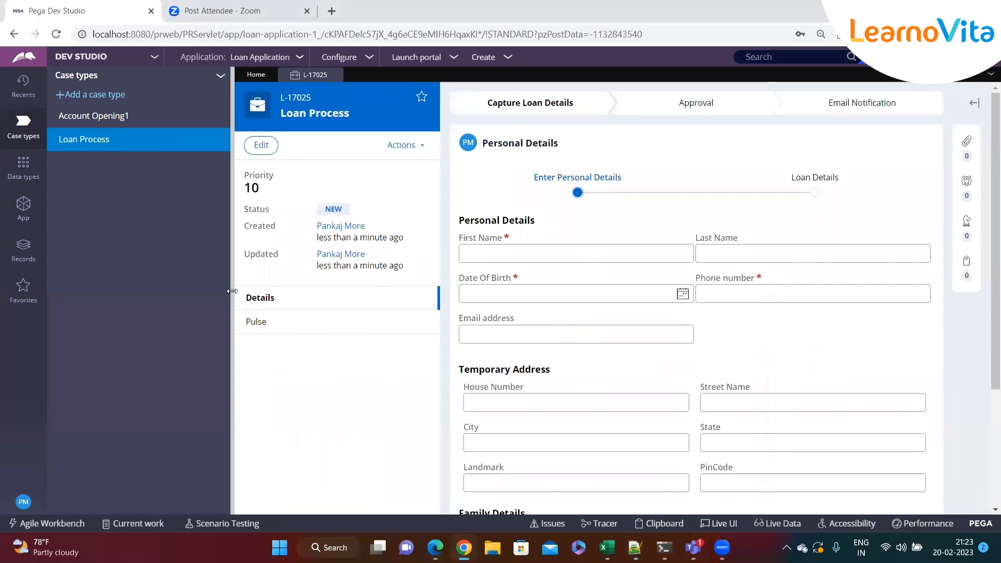
click(233, 291)
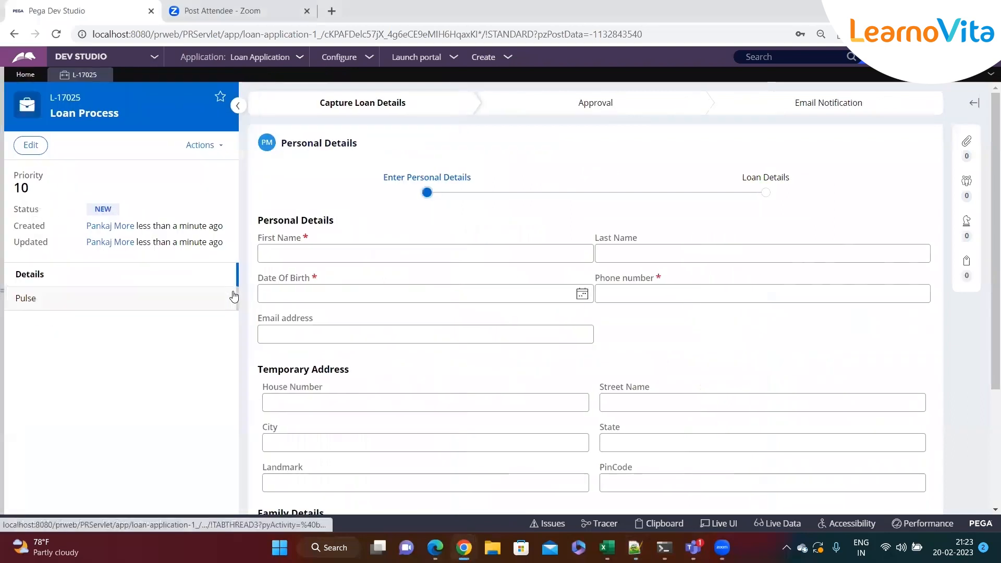
Look through the new case's Personal Details form, from the First Name field down to the Family Details table.
click(413, 259)
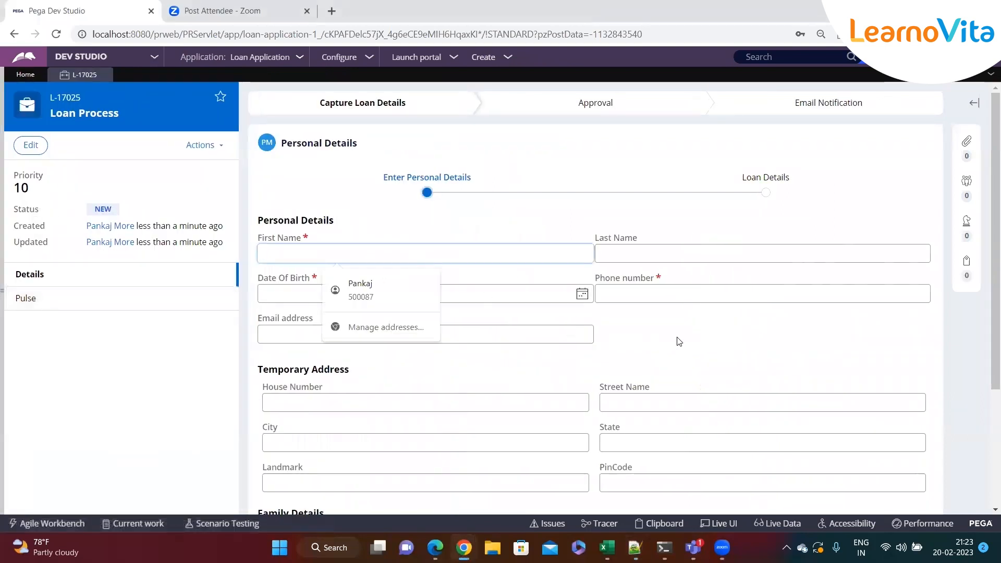
click(669, 311)
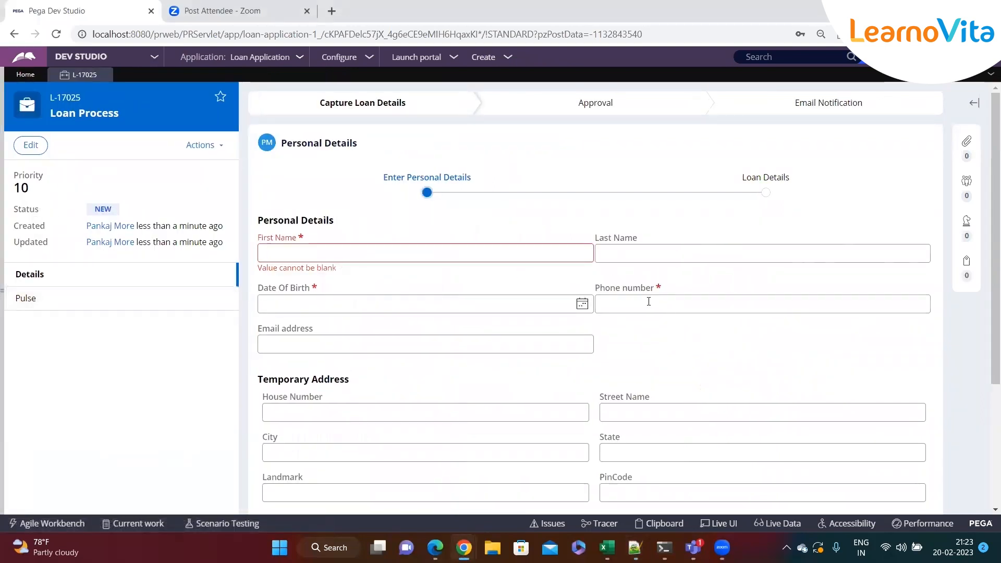
click(2, 419)
click(231, 303)
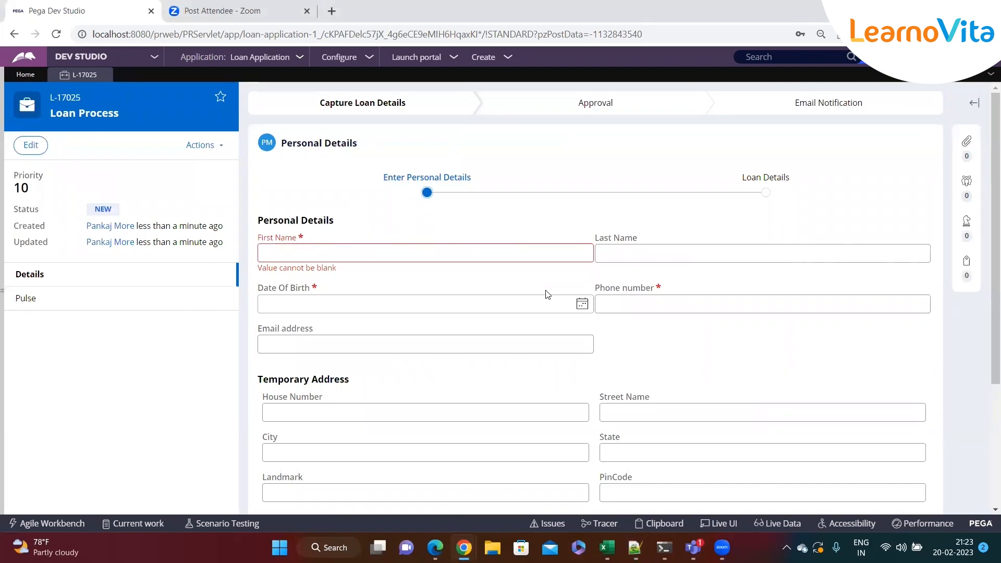
click(424, 255)
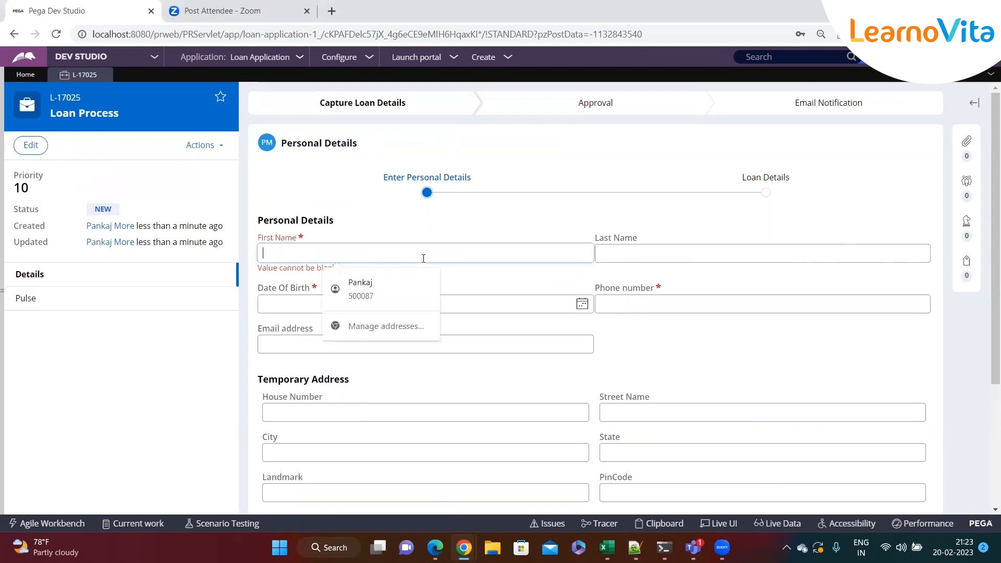
click(535, 274)
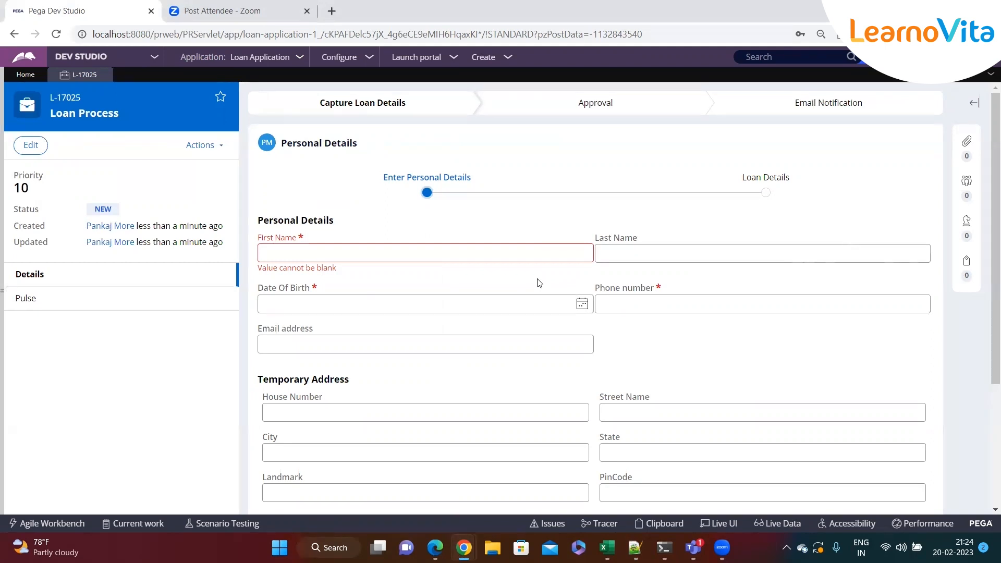
click(309, 255)
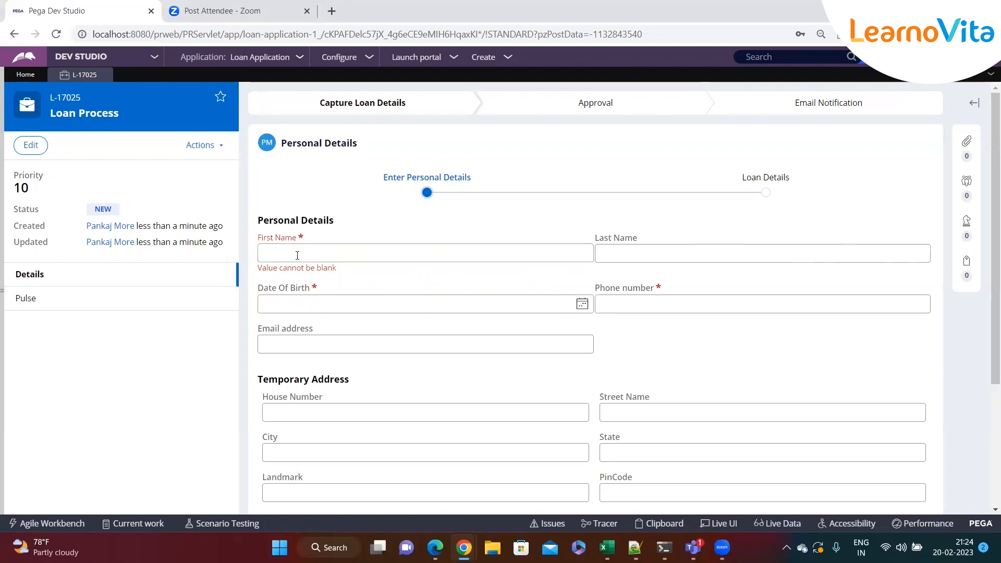
click(619, 254)
click(623, 336)
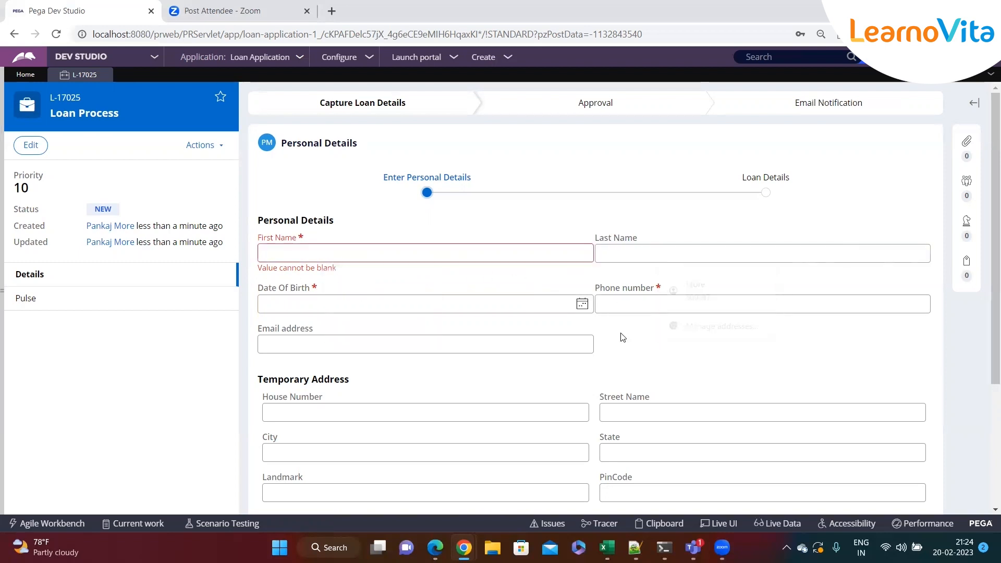
click(295, 259)
click(521, 282)
click(392, 259)
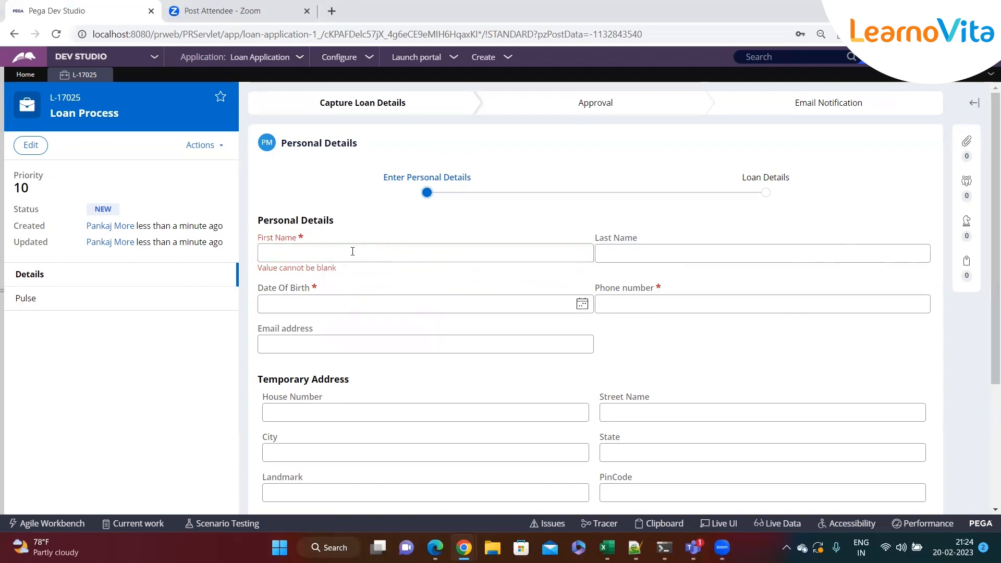
scroll(490, 312, down, 3)
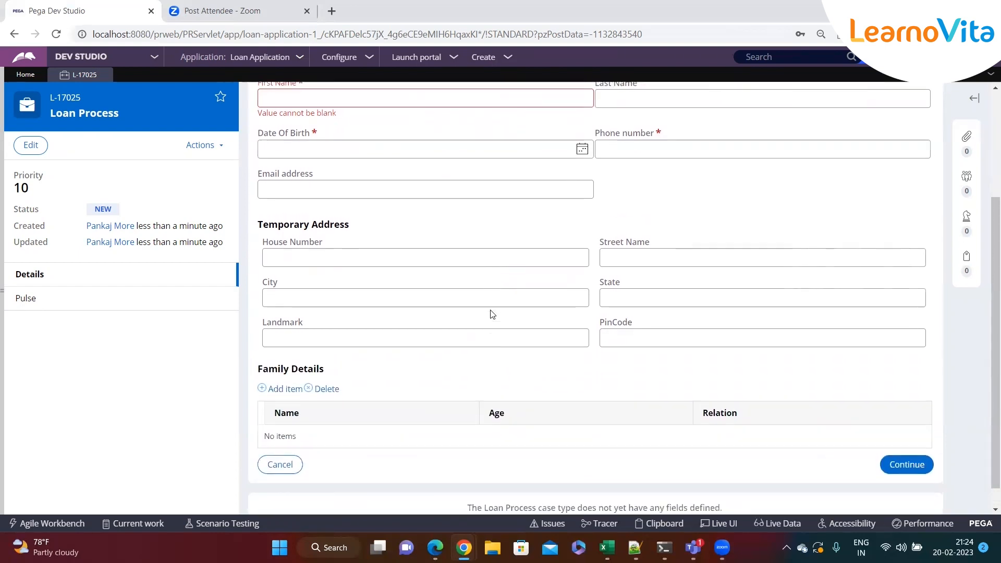
scroll(469, 305, up, 3)
Examine the First Name, Last Name, Date Of Birth, Phone number and Email address fields and the Temporary Address section, leaving them empty.
click(396, 255)
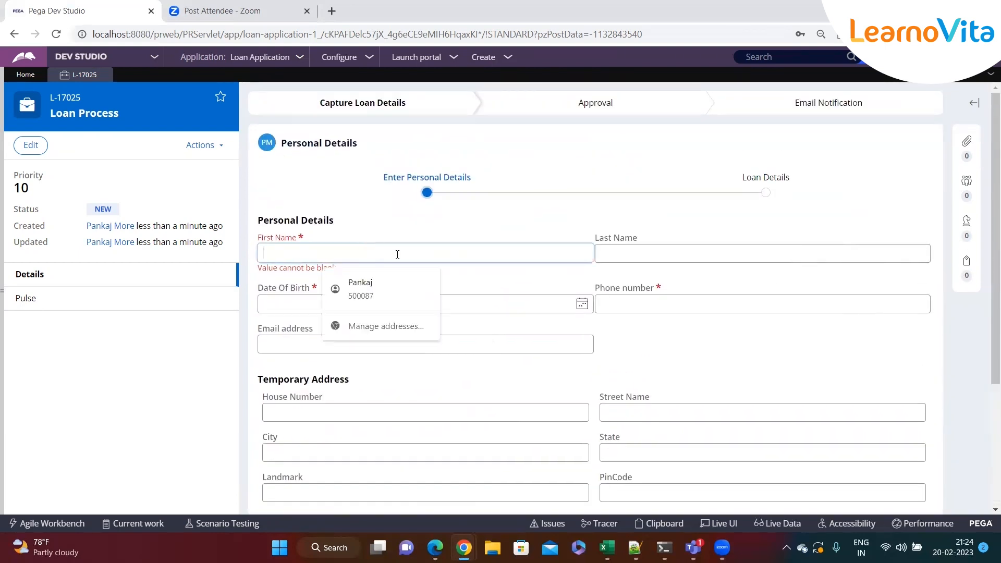
click(615, 259)
click(627, 346)
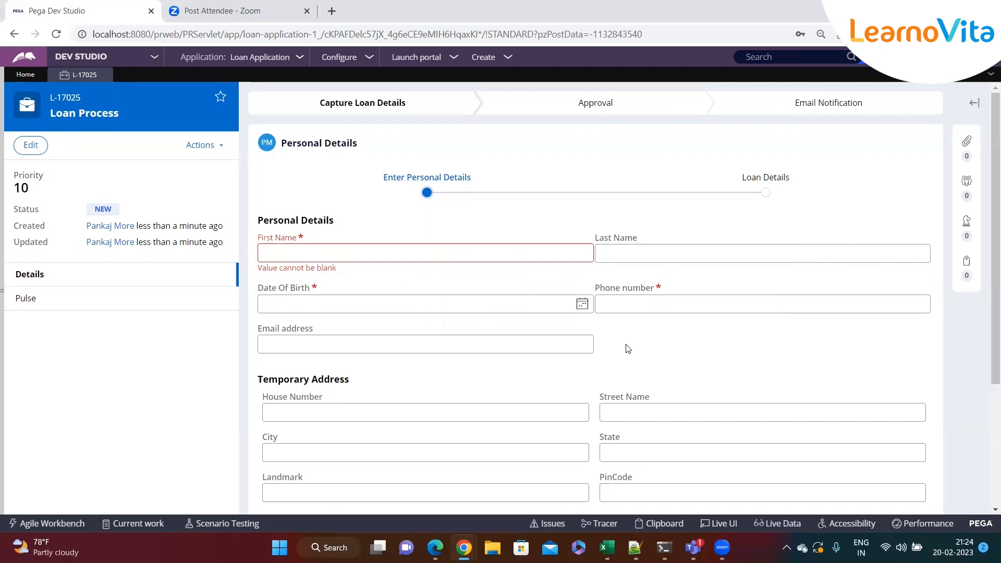
click(631, 255)
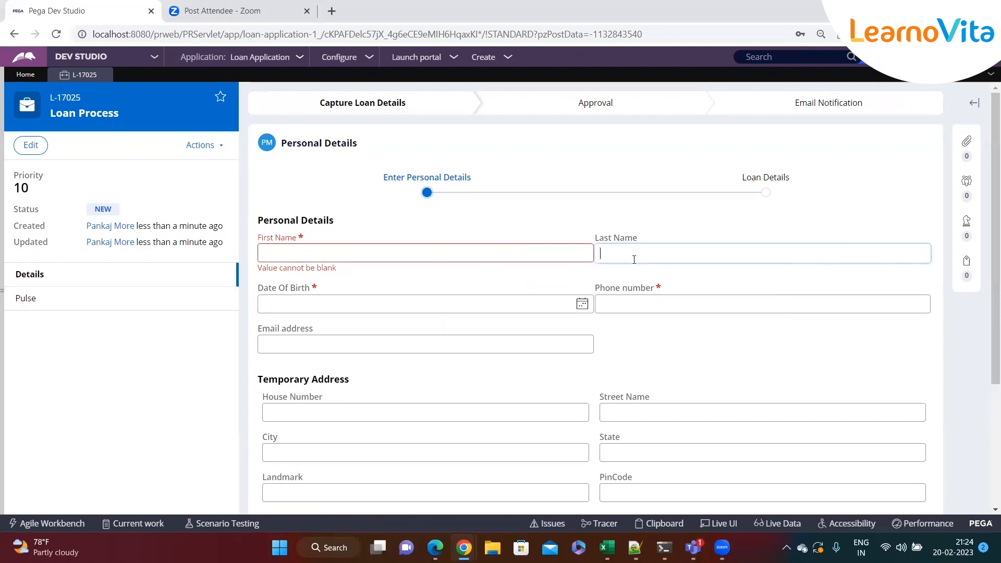
click(627, 301)
click(491, 344)
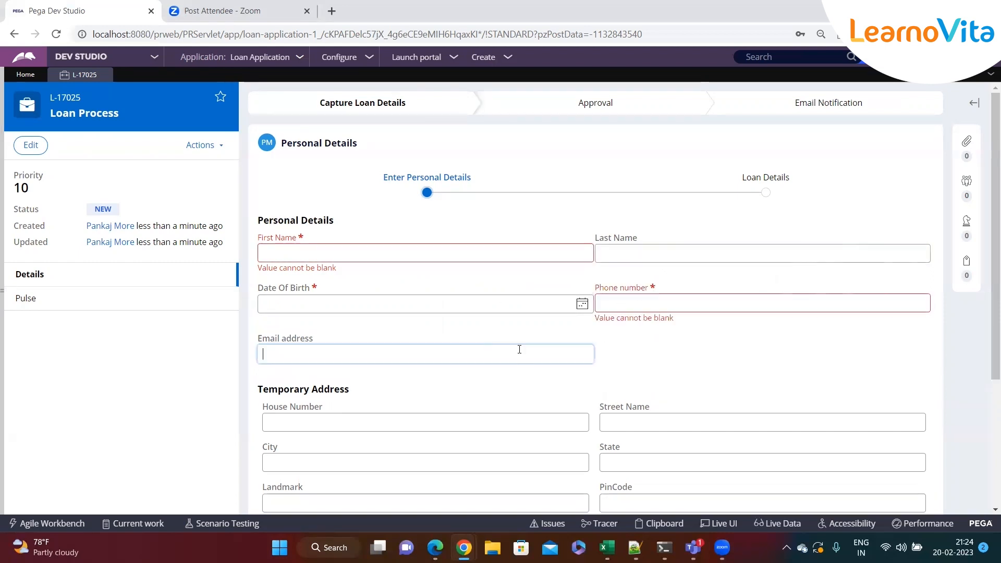
scroll(649, 343, down, 1)
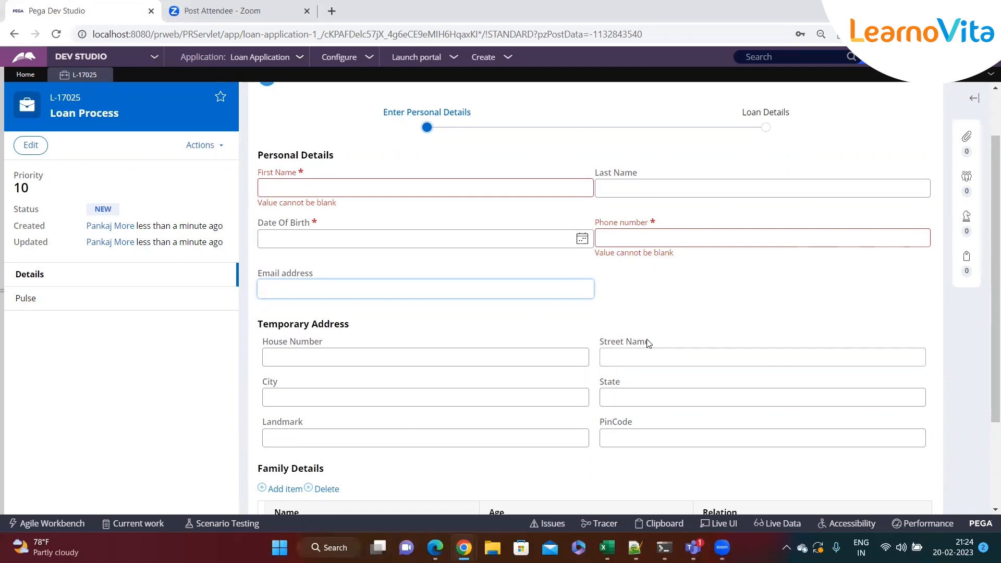
click(546, 189)
click(628, 188)
click(604, 240)
click(455, 289)
click(643, 239)
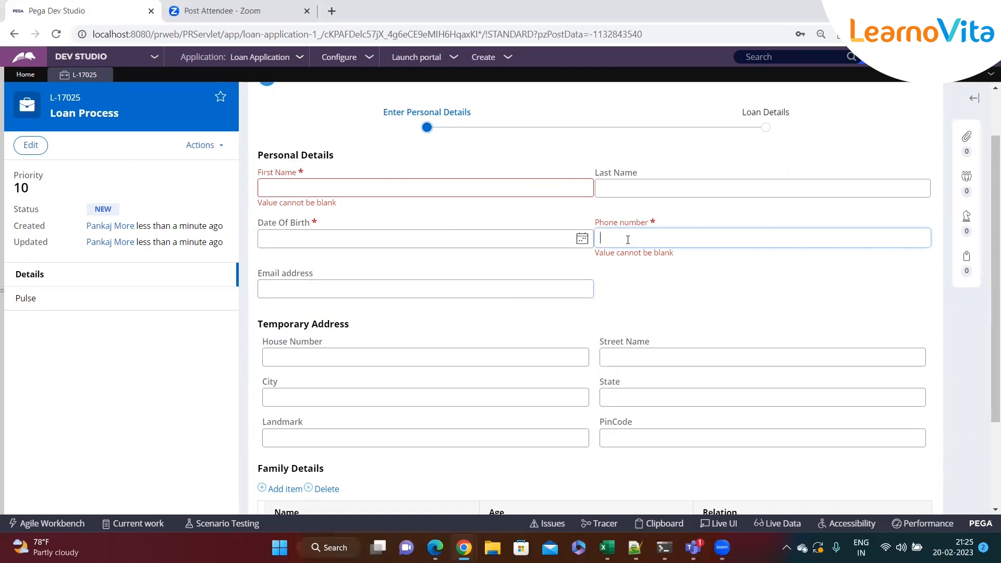
click(496, 287)
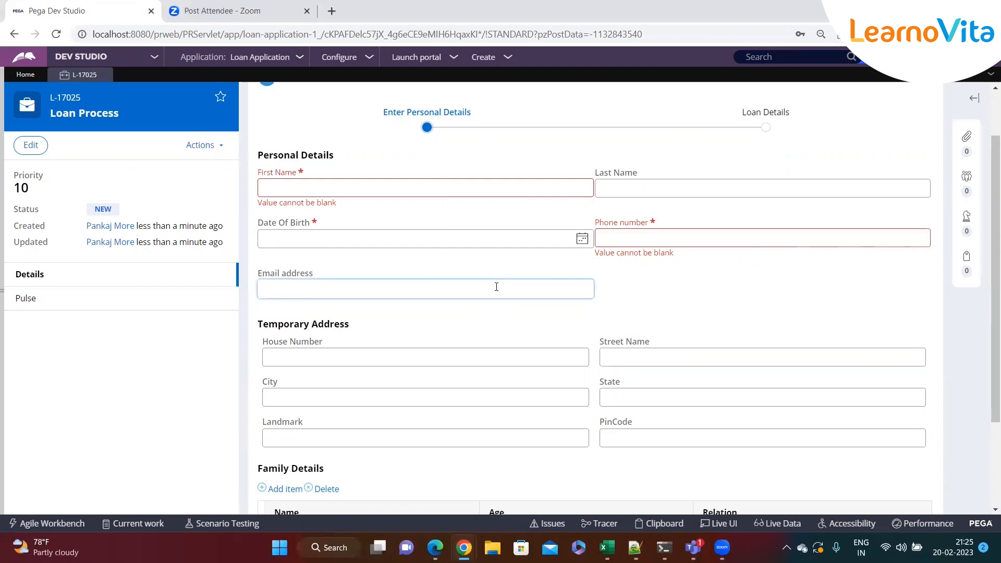
click(488, 236)
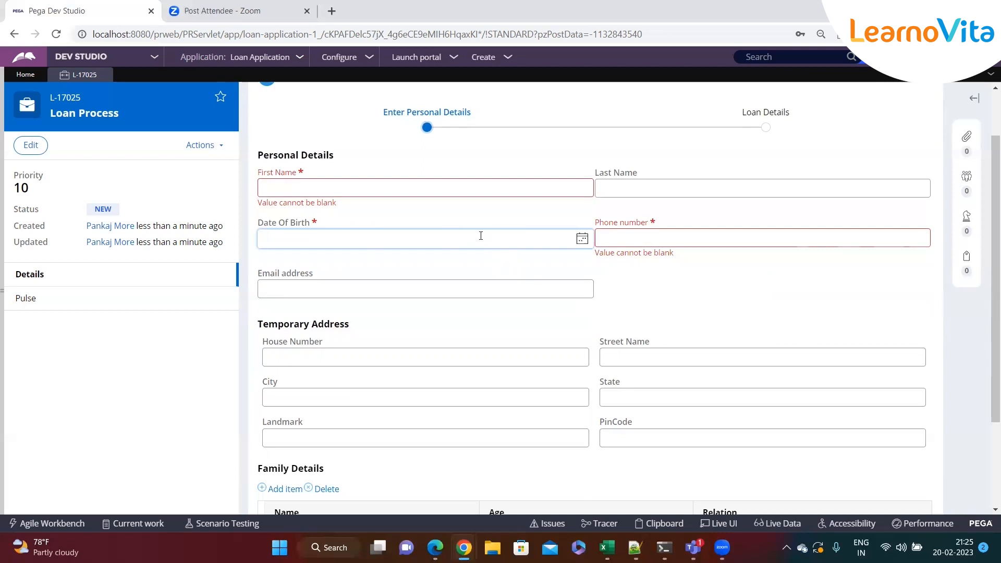
scroll(410, 264, down, 2)
scroll(409, 258, up, 4)
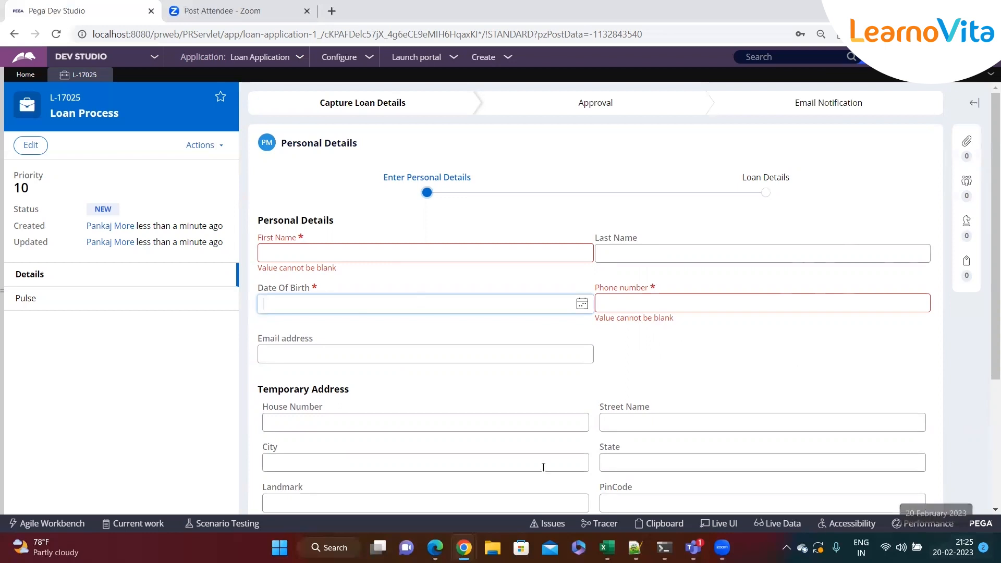
click(634, 374)
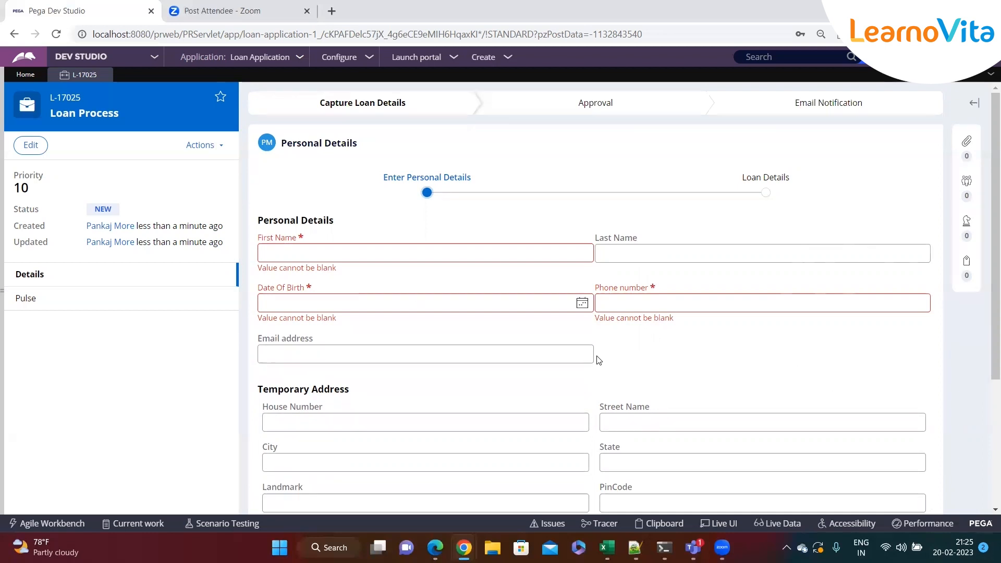
click(334, 253)
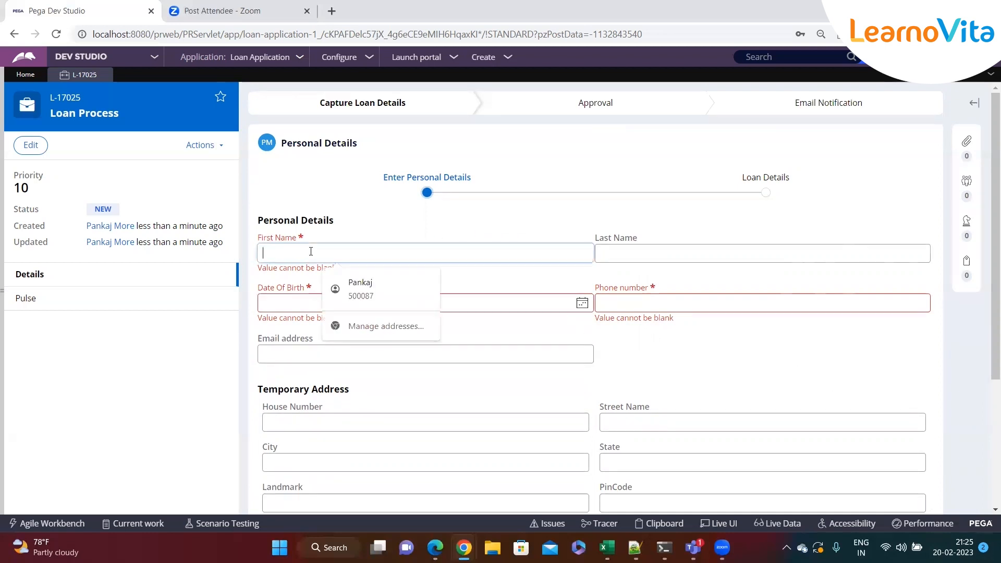
click(226, 319)
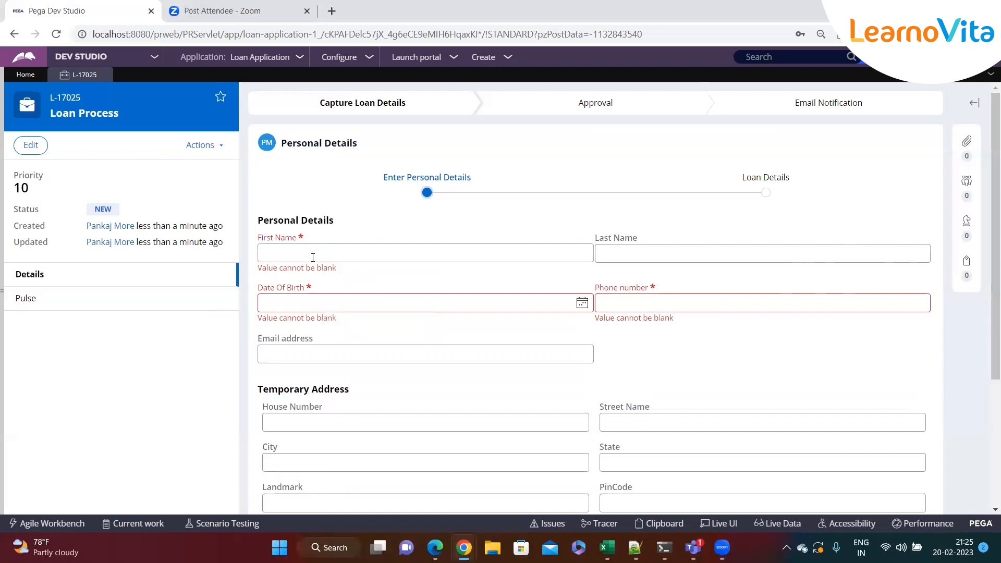
click(313, 257)
Switch to Notepad++ and extend the "Data Transform" heading with "- Set the properties in pega".
click(635, 547)
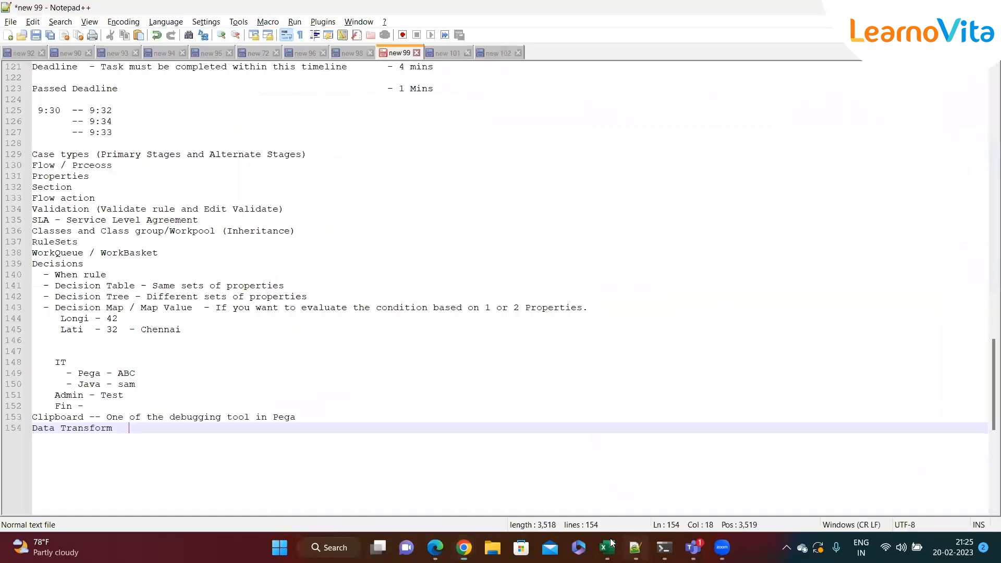
key(BackSpace)
text(- Set the prope)
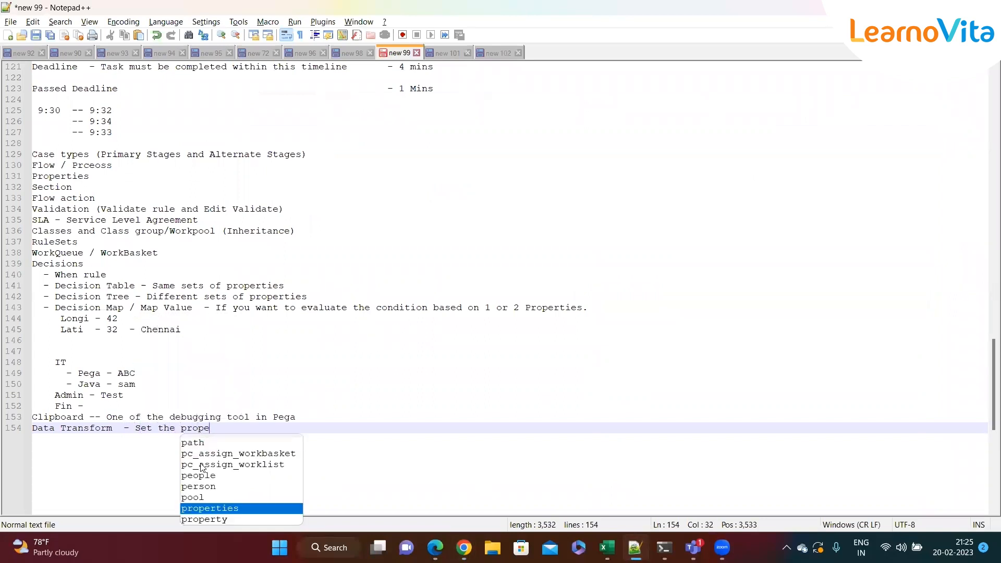
text(rties in pega)
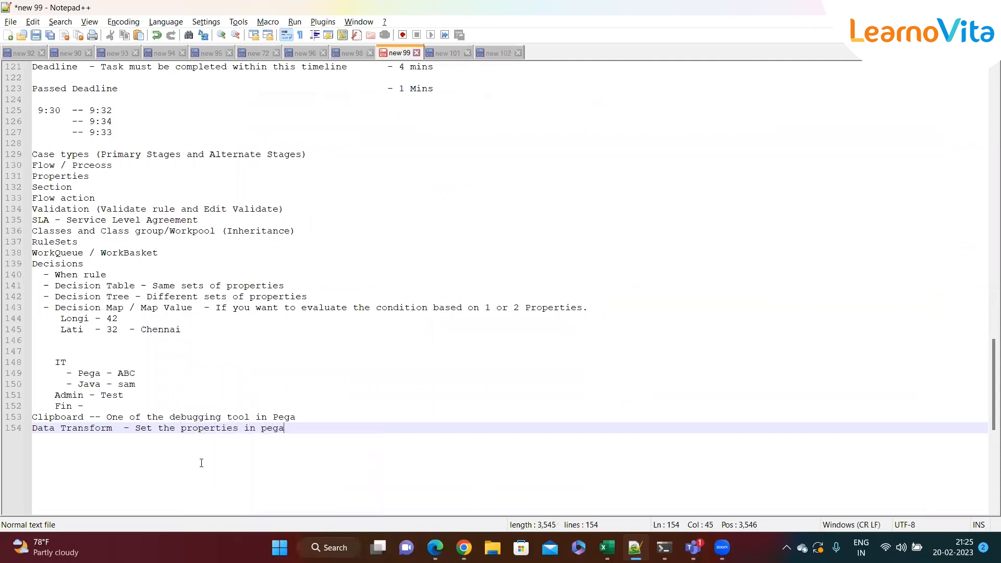
Add two example lines under the Data Transform note: "First Name ==" followed by a person's first name, and "City == Hyd".
key(Return)
text(First)
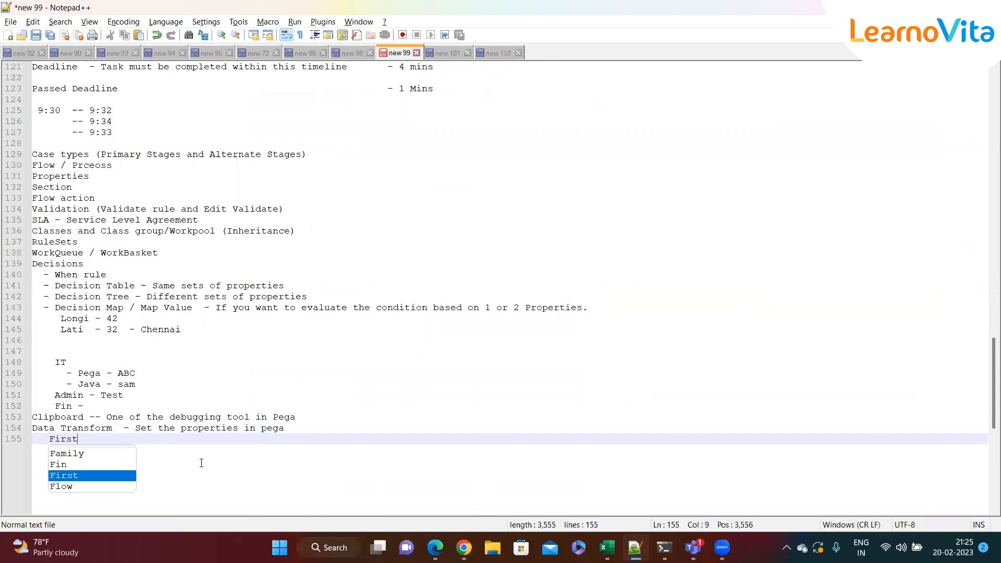
text( Name == Pankaj)
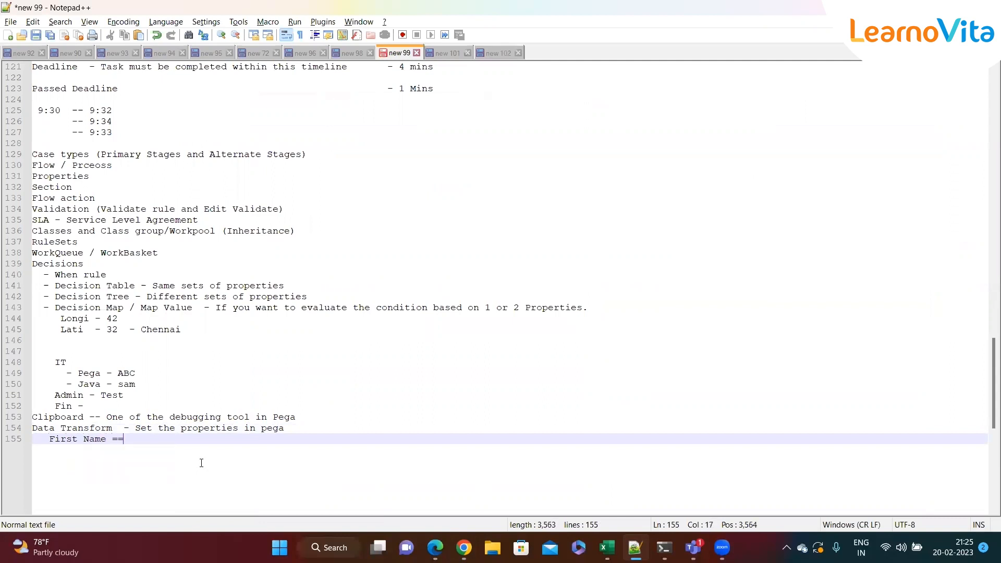
key(Return)
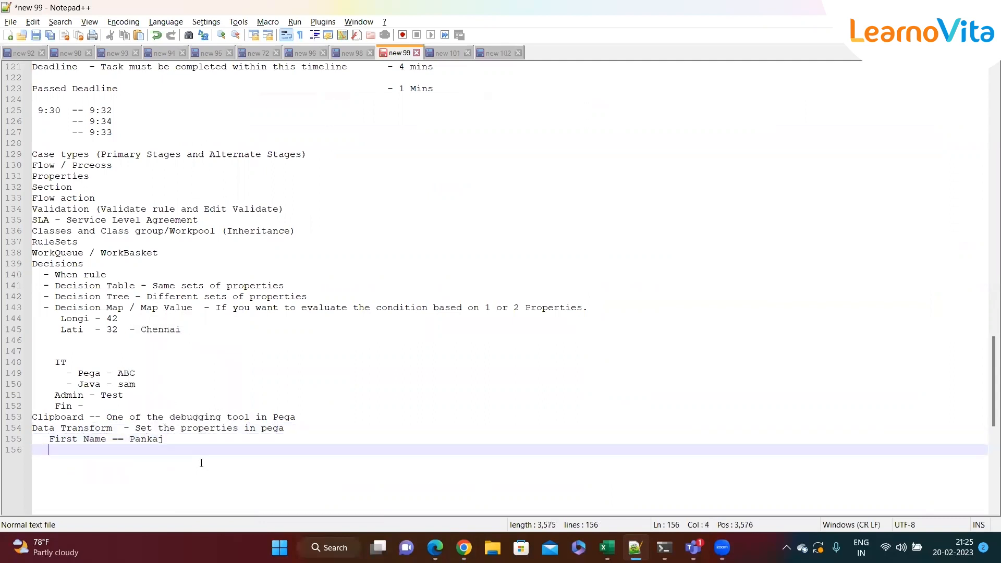
text(City == Hyd)
drag(128, 452, 46, 445)
click(132, 451)
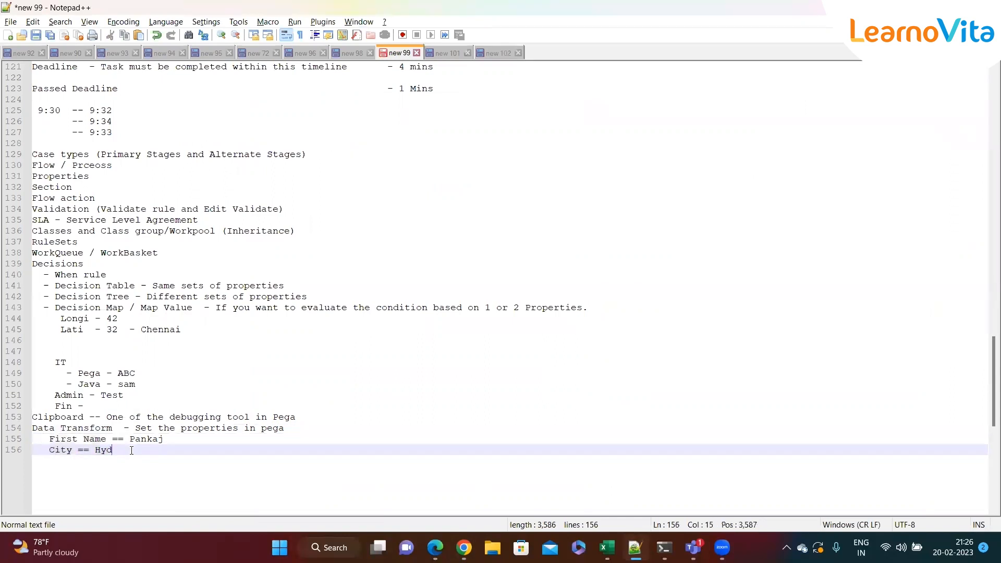
drag(132, 450, 24, 436)
click(120, 449)
Switch to Pega Dev Studio and start a new Data Transform record for the LoanProcess class.
key(alt+Tab)
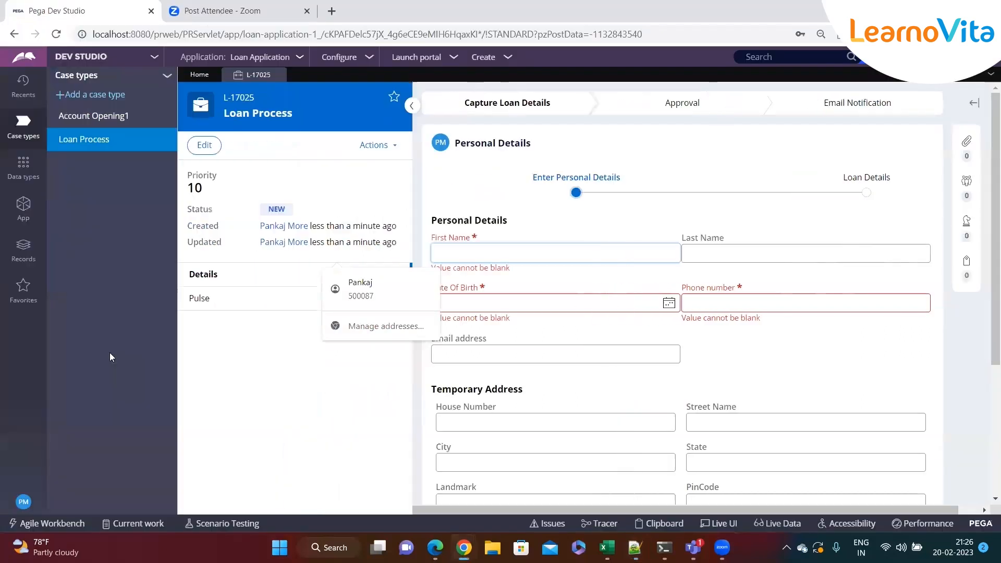
click(24, 207)
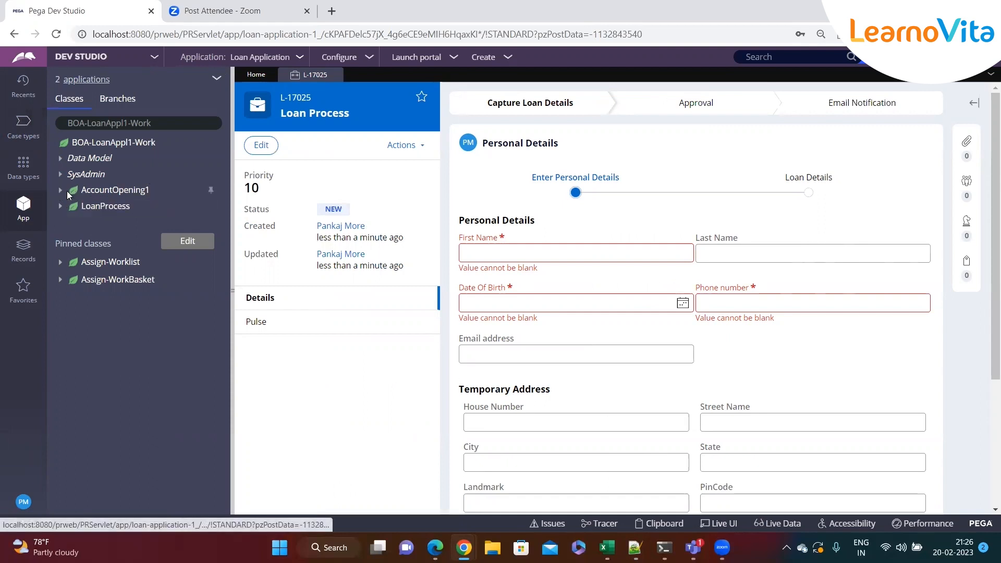
right_click(104, 211)
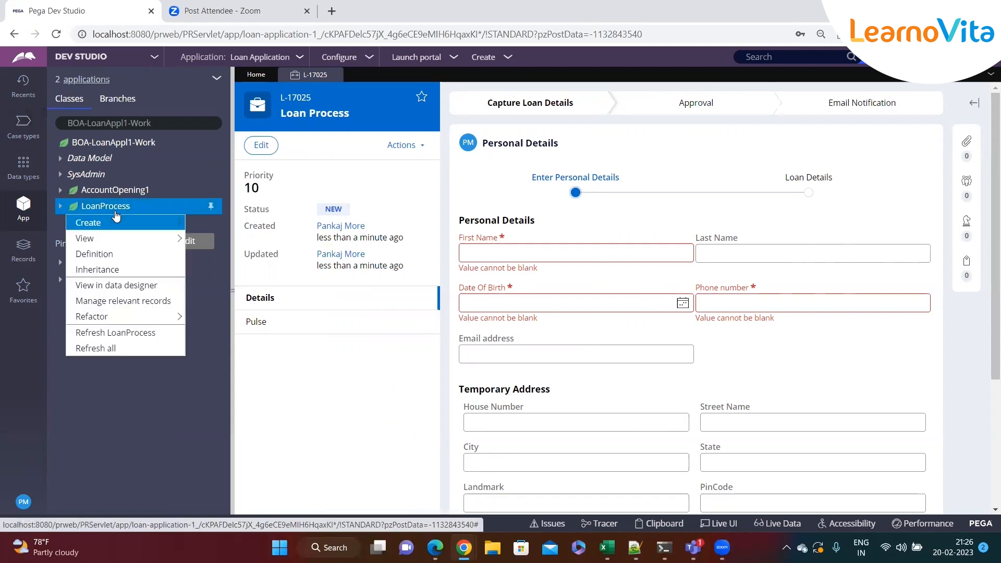
mouse_move(130, 224)
mouse_move(239, 225)
mouse_move(216, 239)
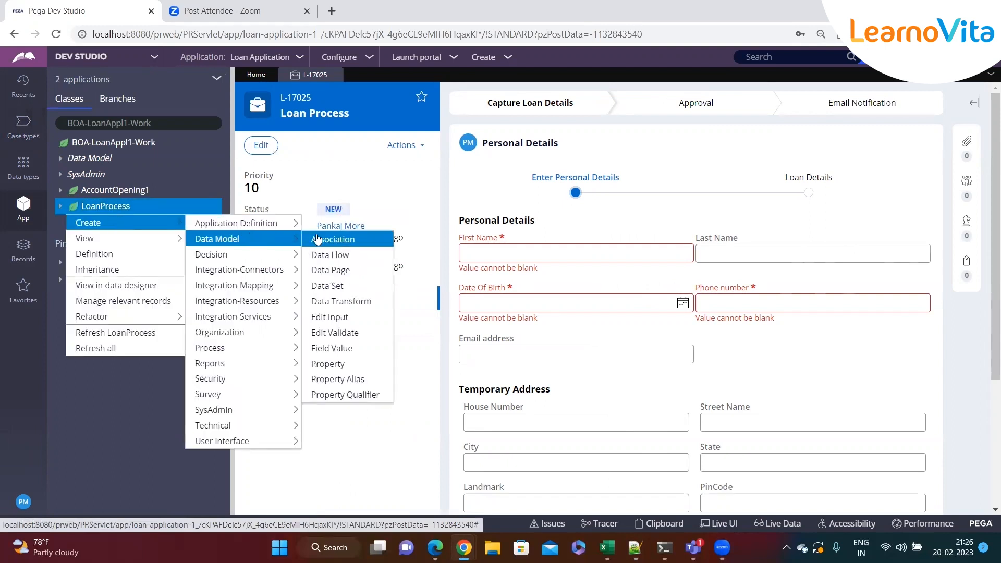
click(347, 301)
Label the data transform "Set Personal Details" and create it in its open rule form.
click(352, 178)
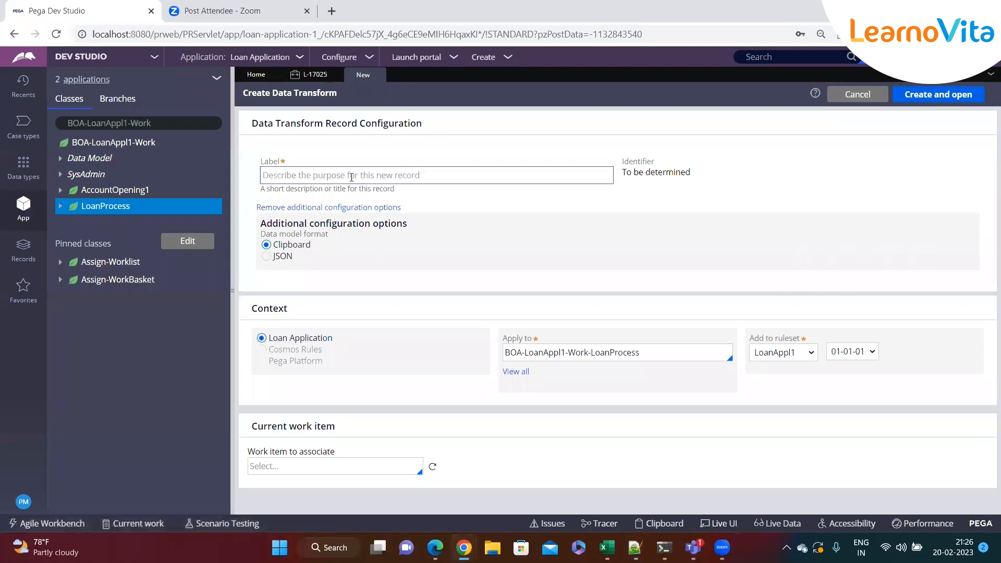
text(Set Personal)
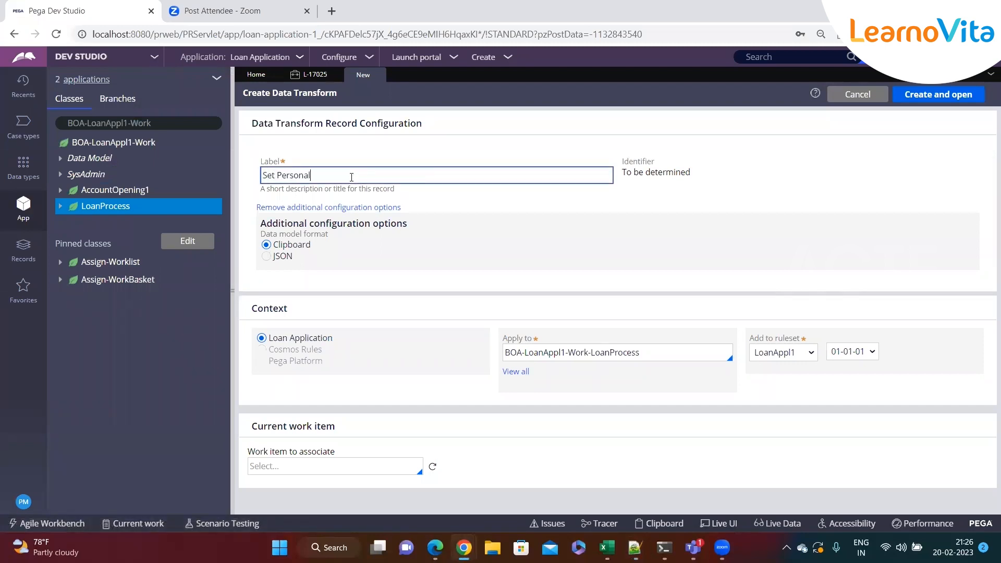
text( Detais)
click(755, 190)
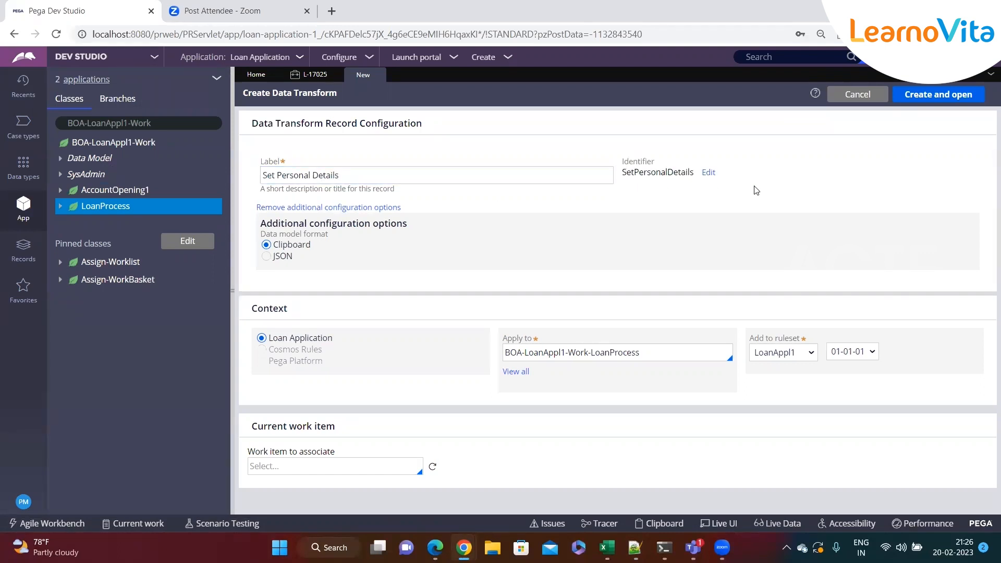
click(921, 94)
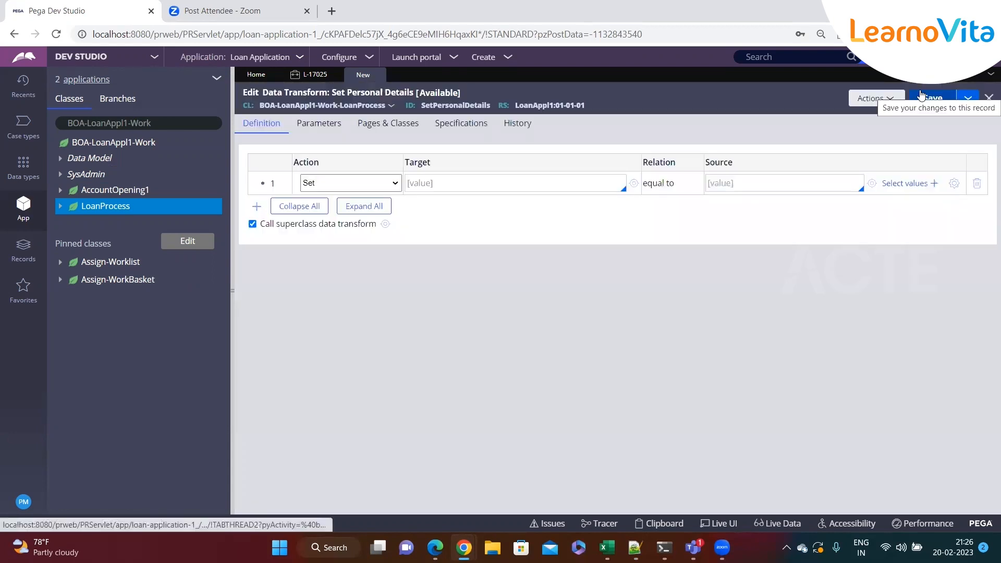
Collapse the App explorer and look through the actions available for the first data transform row.
click(233, 293)
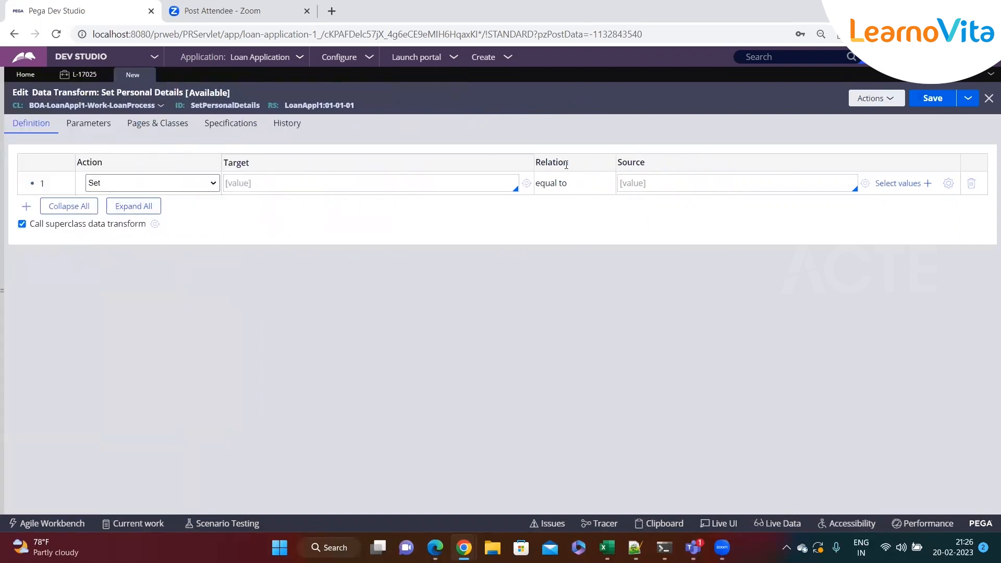
double_click(155, 162)
click(202, 187)
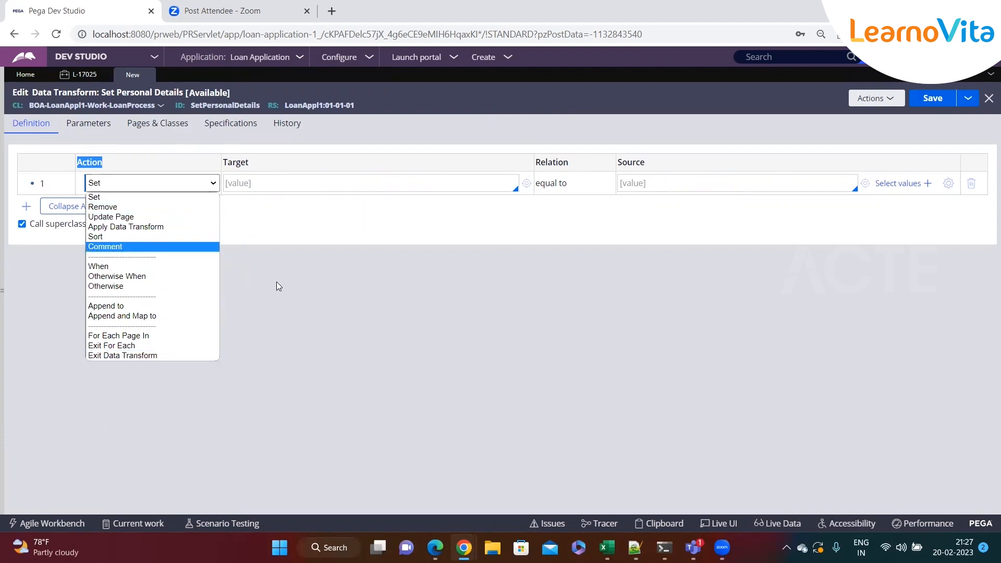
click(241, 241)
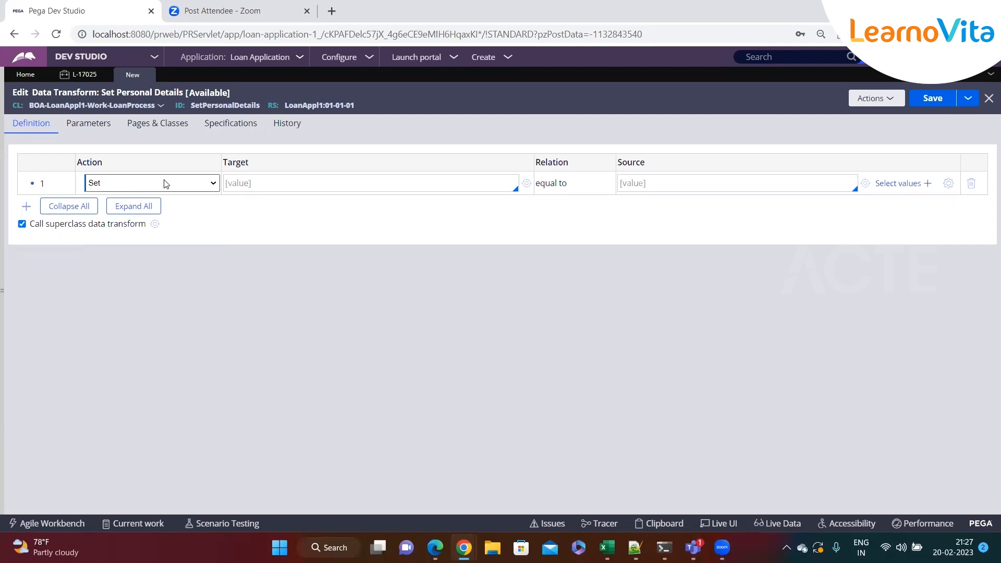
Set the first row's target to the .FirstName property.
drag(253, 162, 224, 158)
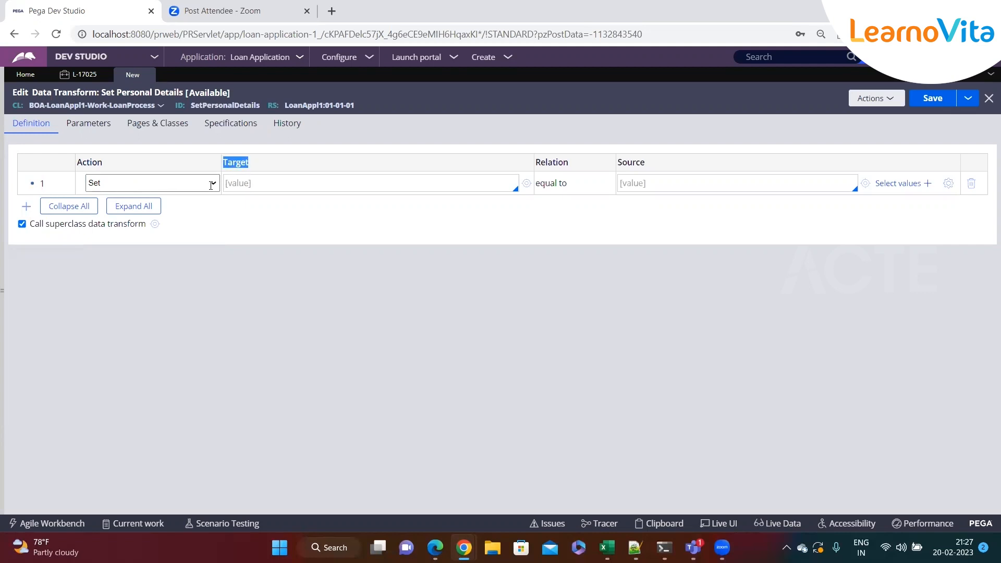
click(253, 182)
text(.)
key(Down)
key(Down)
key(Down)
key(Down)
key(Down)
key(Down)
key(Down)
key(Down)
key(Down)
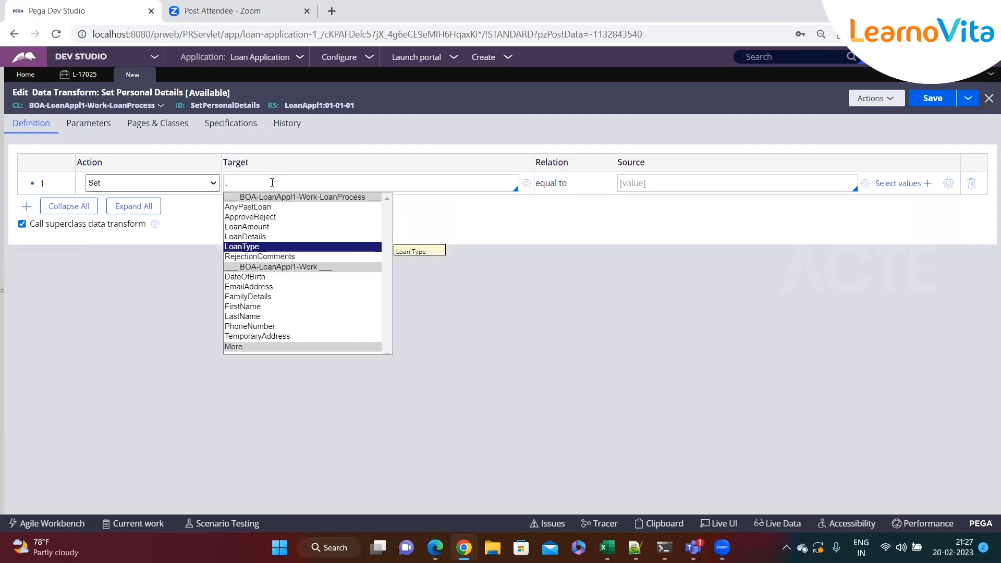
key(Down)
key(Return)
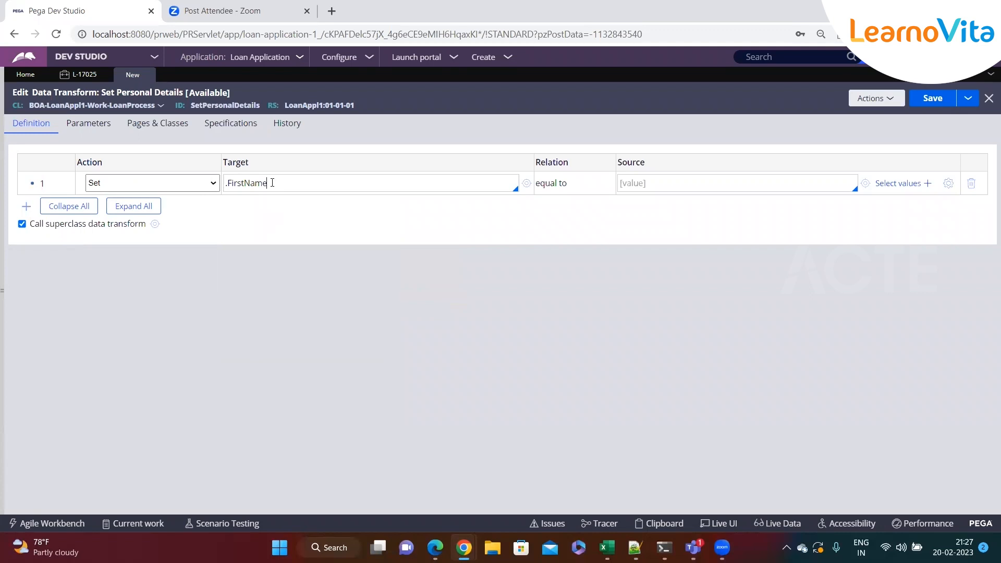
Examine the Relation and Source columns and the first row's action choices, leaving the action as Set.
double_click(549, 163)
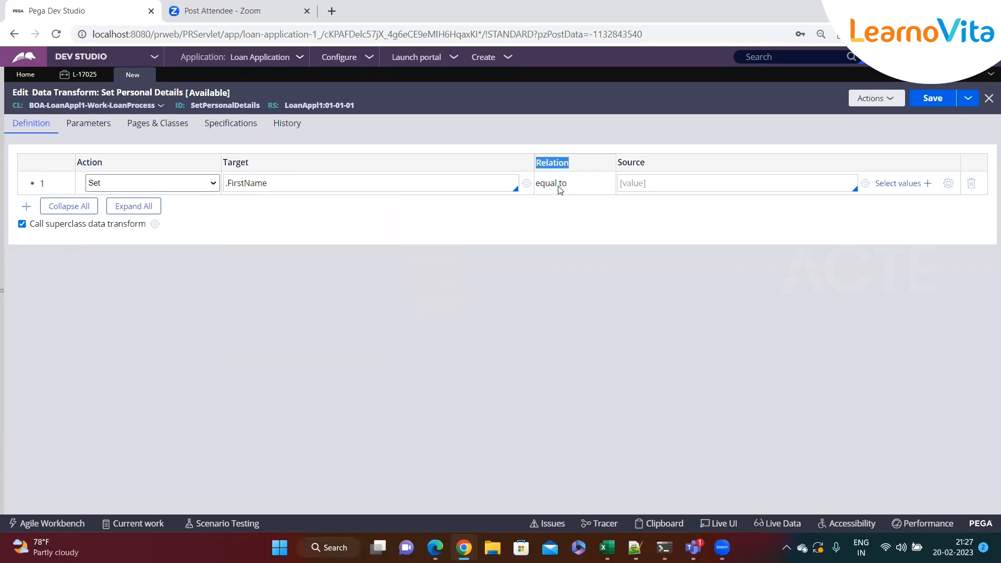
click(128, 184)
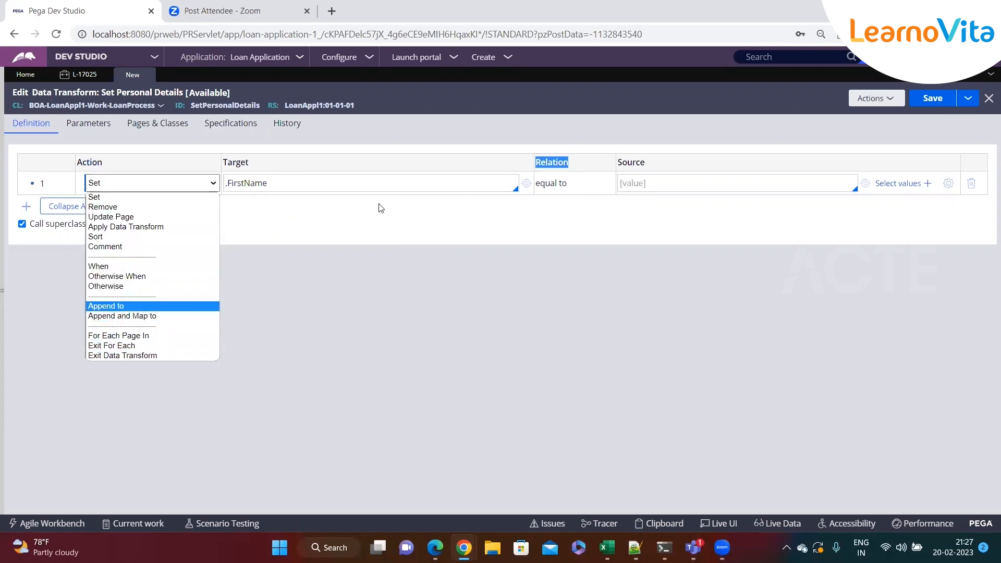
click(312, 205)
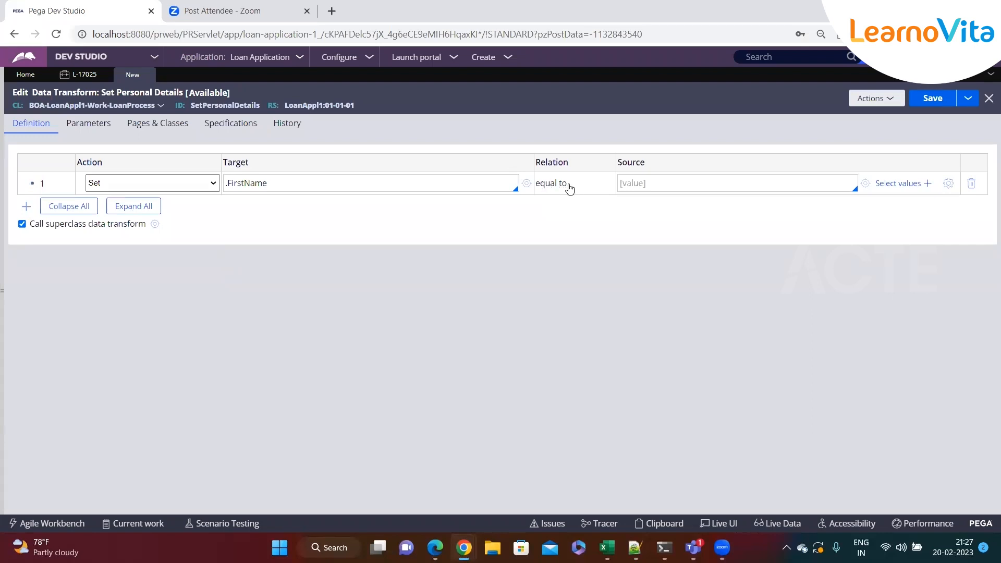
drag(647, 164, 617, 163)
click(654, 182)
double_click(402, 183)
Enter the person's first name in double quotes as the source of the .FirstName row.
click(655, 187)
text("Pankaj)
key(BackSpace)
key(BackSpace)
key(BackSpace)
text(nkaj)
Add a second Set row with the .EmailAddress property as its target.
key(Return)
click(305, 206)
text(.)
key(Down)
key(Down)
key(Down)
key(Down)
key(Down)
key(Down)
key(Down)
key(Down)
key(Return)
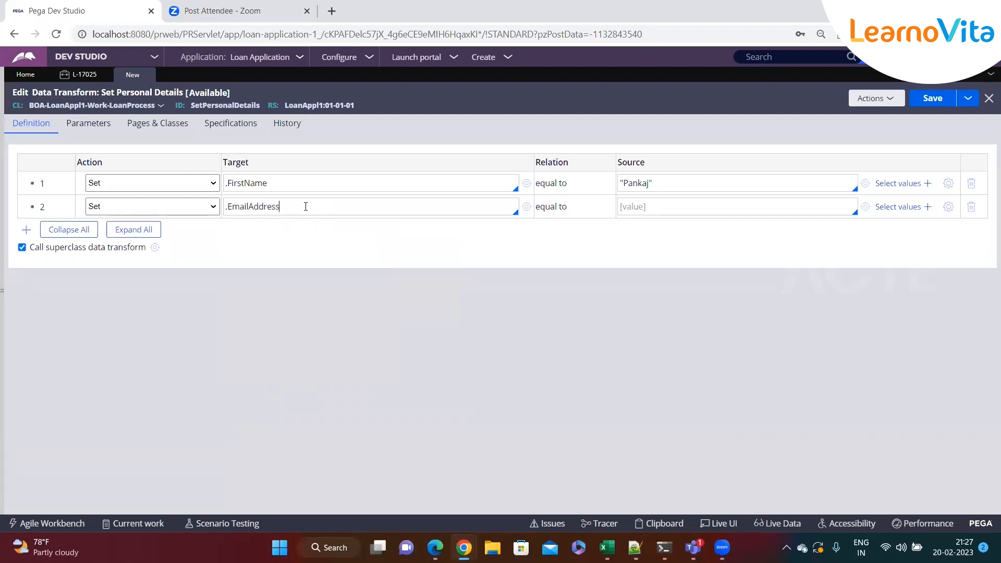
Enter the person's e-mail address in double quotes as the .EmailAddress source and save the data transform.
click(680, 201)
text("")
click(931, 99)
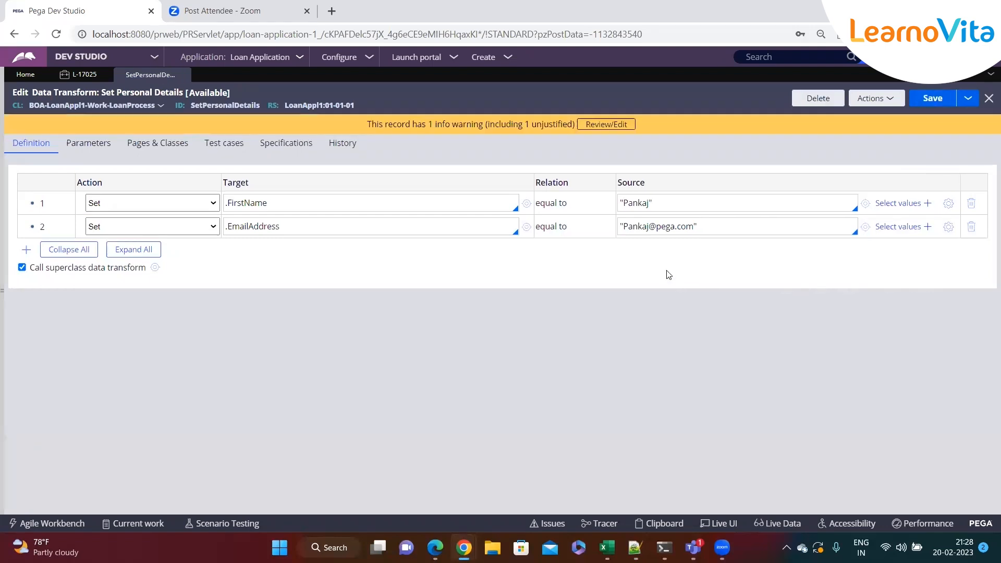
Add a third Set row with the .DateOfBirth property as its target and open its source for editing.
click(719, 224)
key(Return)
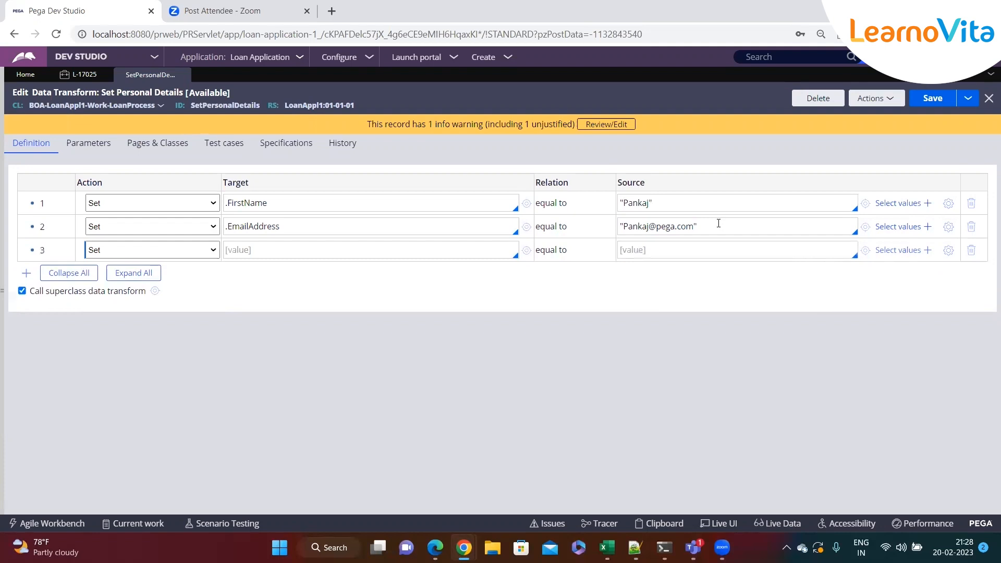
click(327, 259)
text(.dat)
key(Return)
click(665, 248)
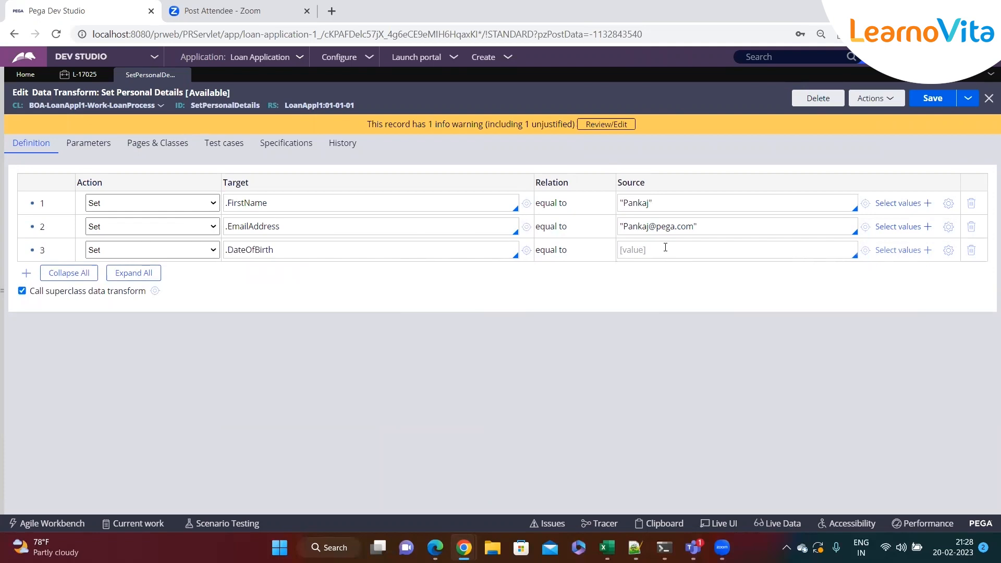
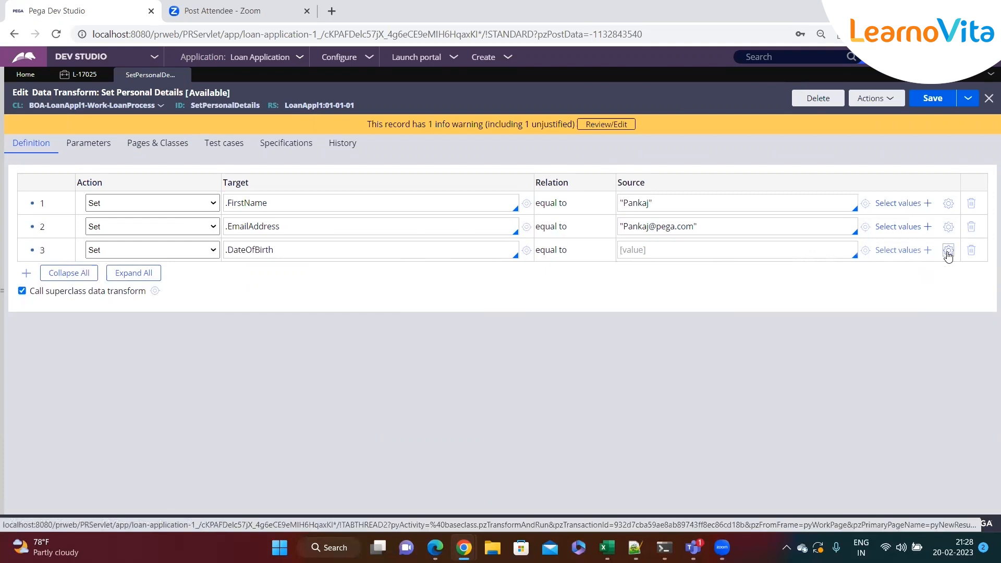
Insert the CurrentDateTime function from the DateTime library into the .DateOfBirth row's source expression using the Expression builder.
click(948, 251)
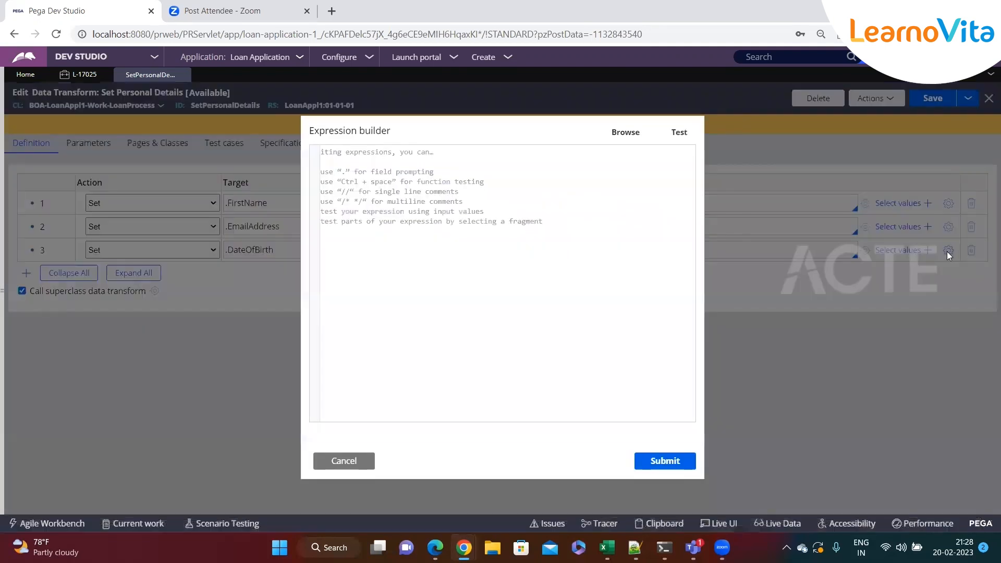
click(616, 137)
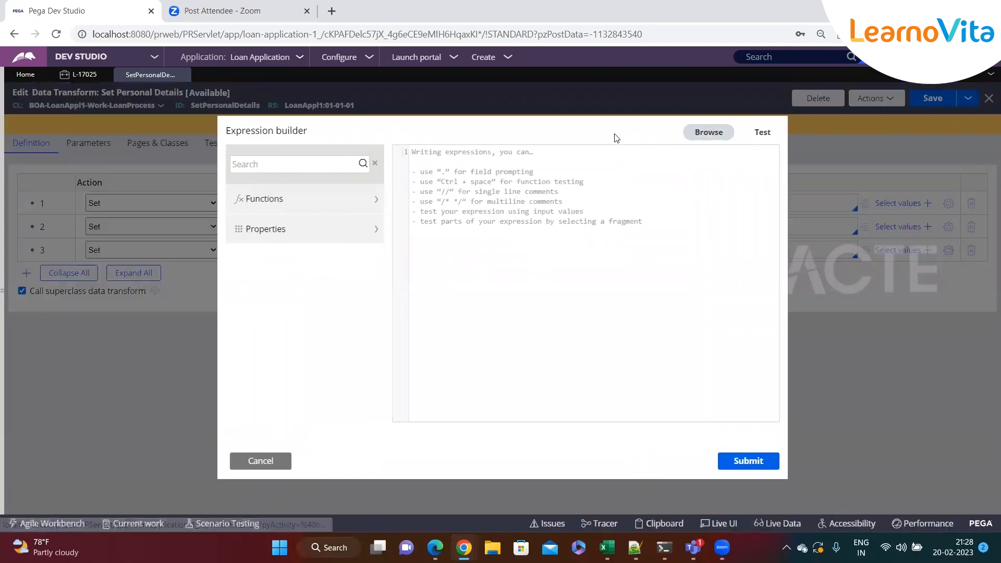
click(348, 205)
scroll(342, 224, down, 5)
scroll(317, 293, up, 5)
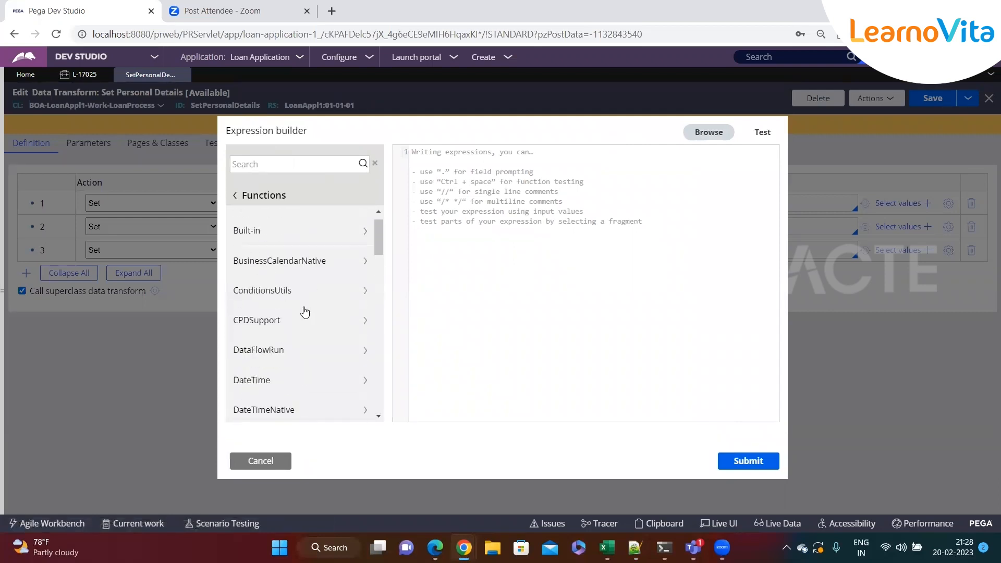
scroll(305, 312, up, 1)
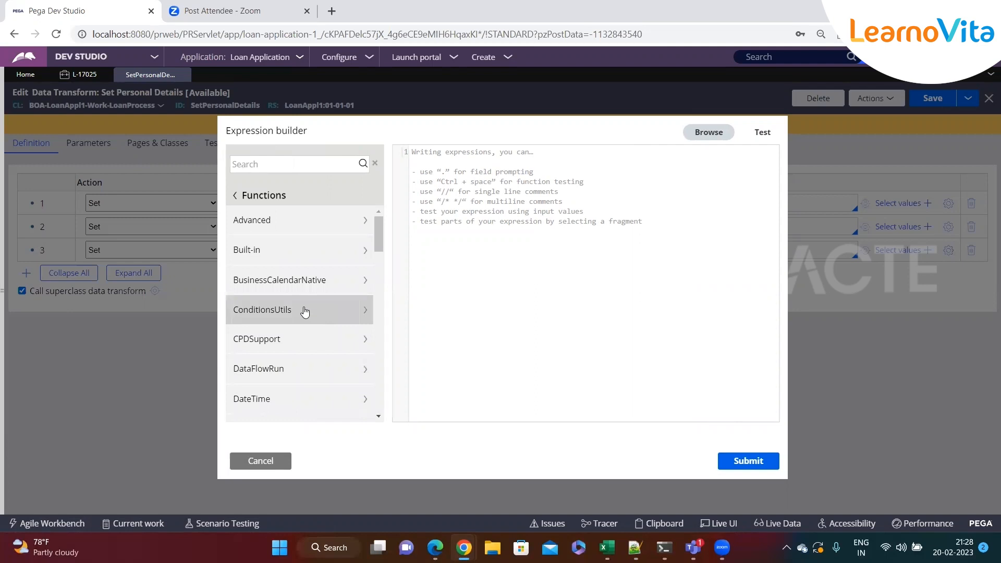
click(268, 398)
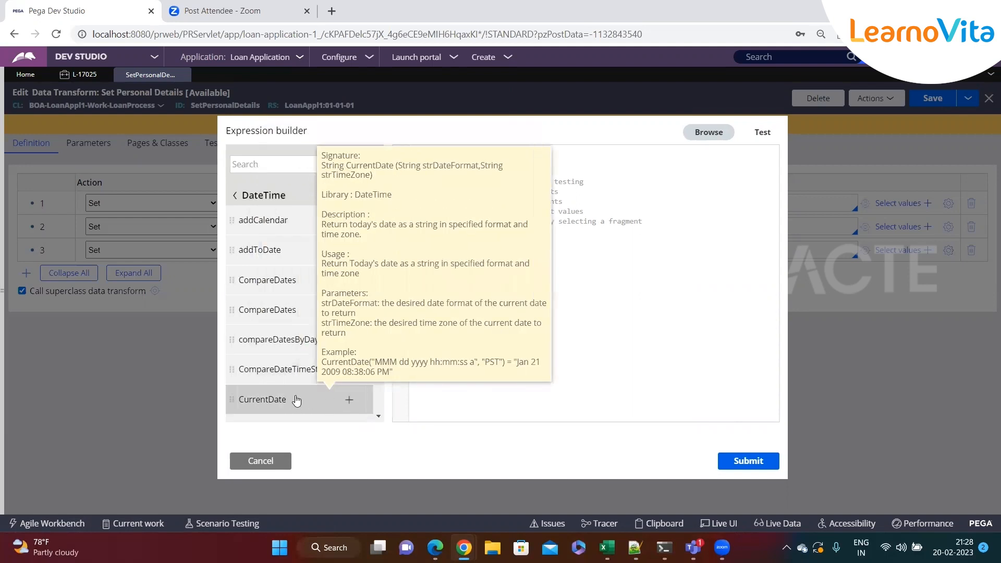
scroll(368, 397, down, 1)
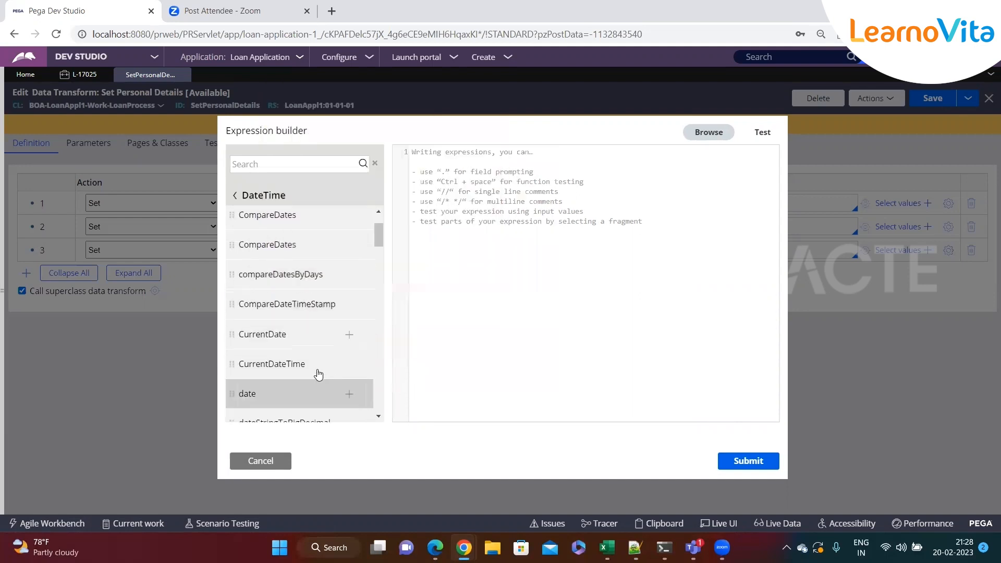
click(348, 365)
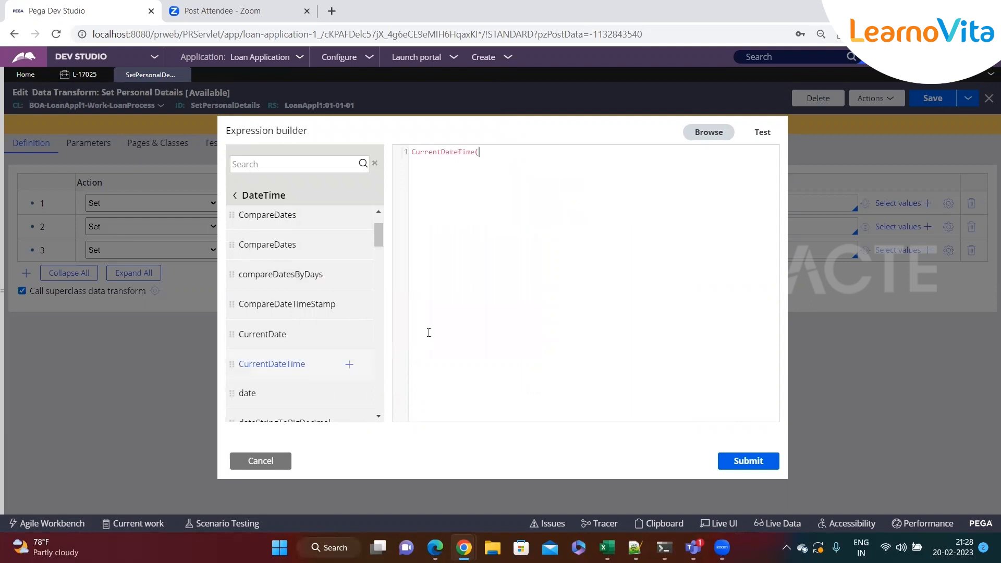
Complete the expression as CurrentDateTime() and run its test in the Expression builder.
click(759, 135)
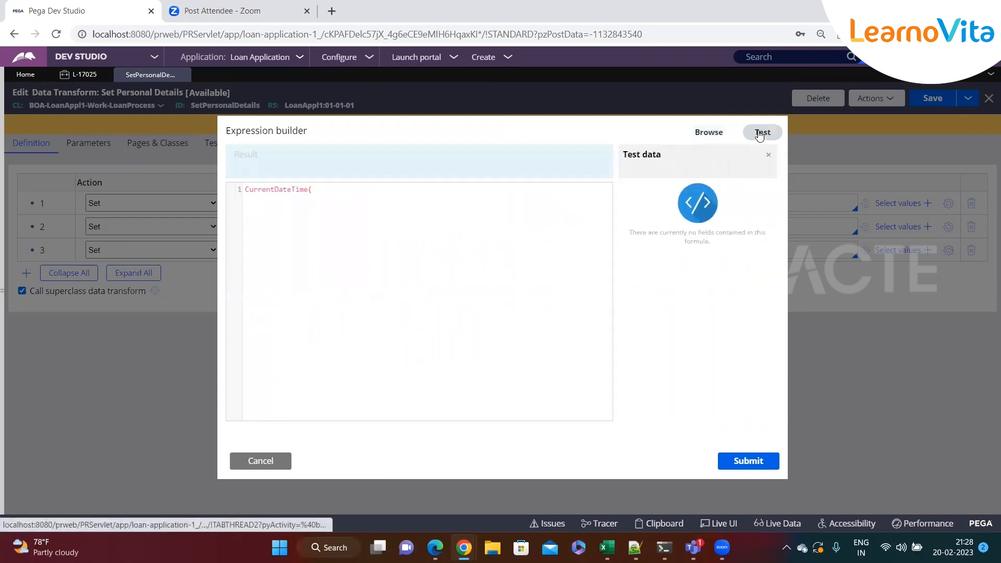
text())
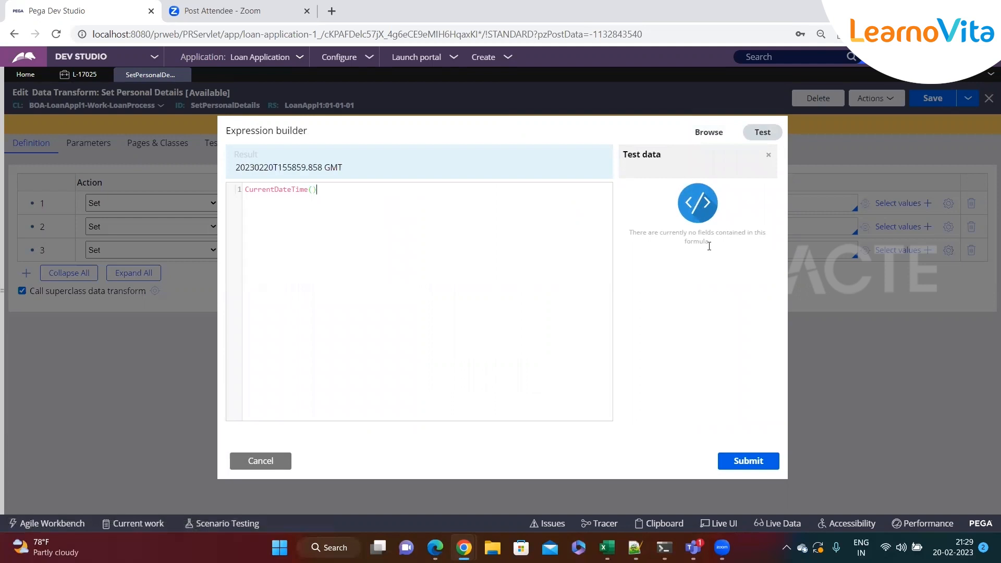
click(749, 131)
Examine the date and time portions of the CurrentDateTime() test result.
drag(271, 167, 265, 167)
click(256, 167)
drag(273, 168, 258, 166)
double_click(255, 167)
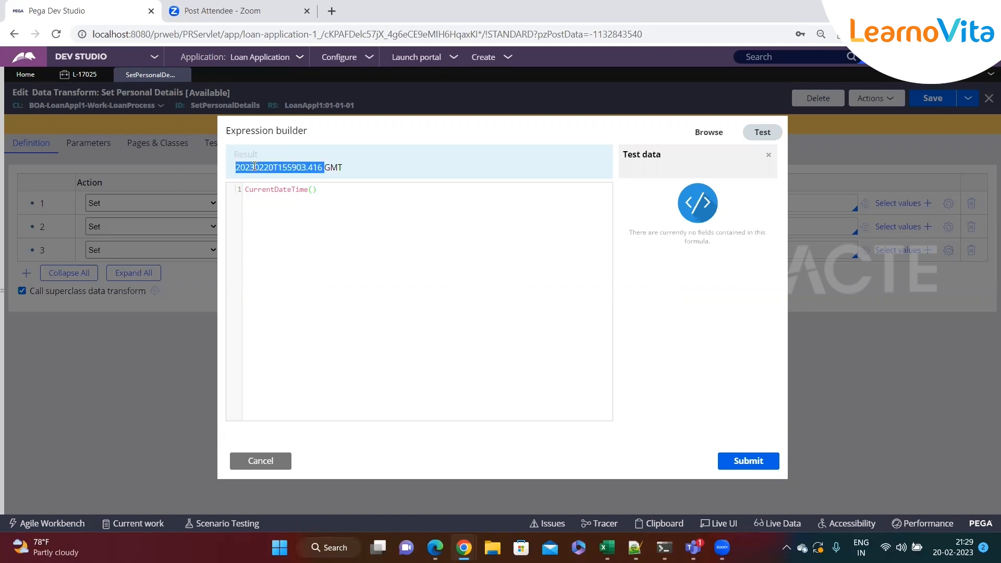
click(292, 197)
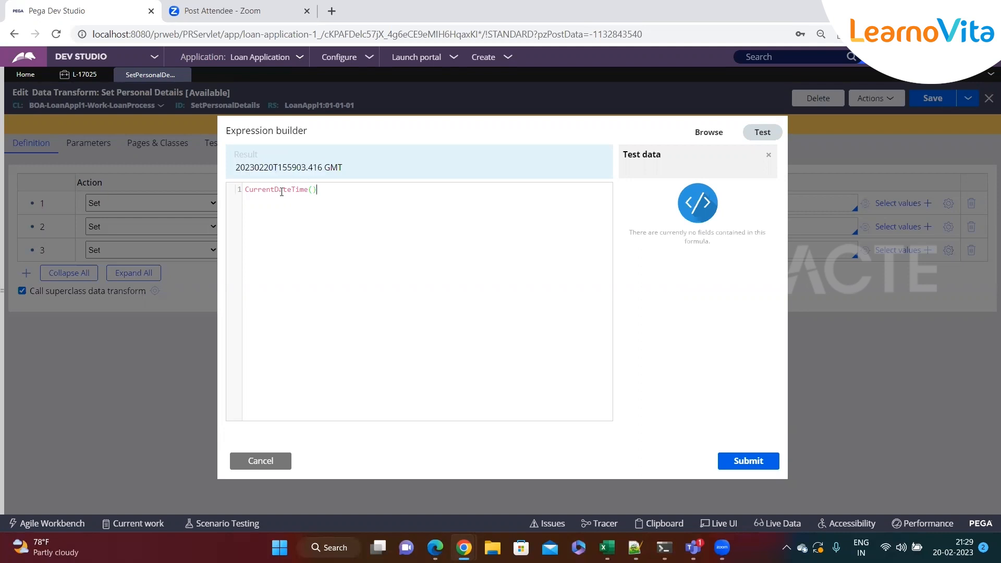
drag(273, 168, 324, 167)
click(279, 168)
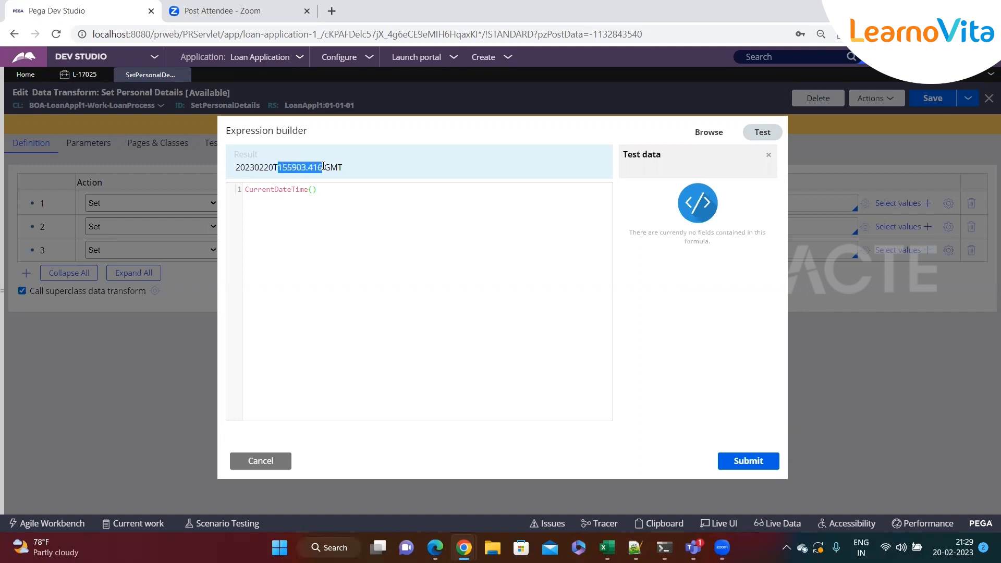
click(373, 169)
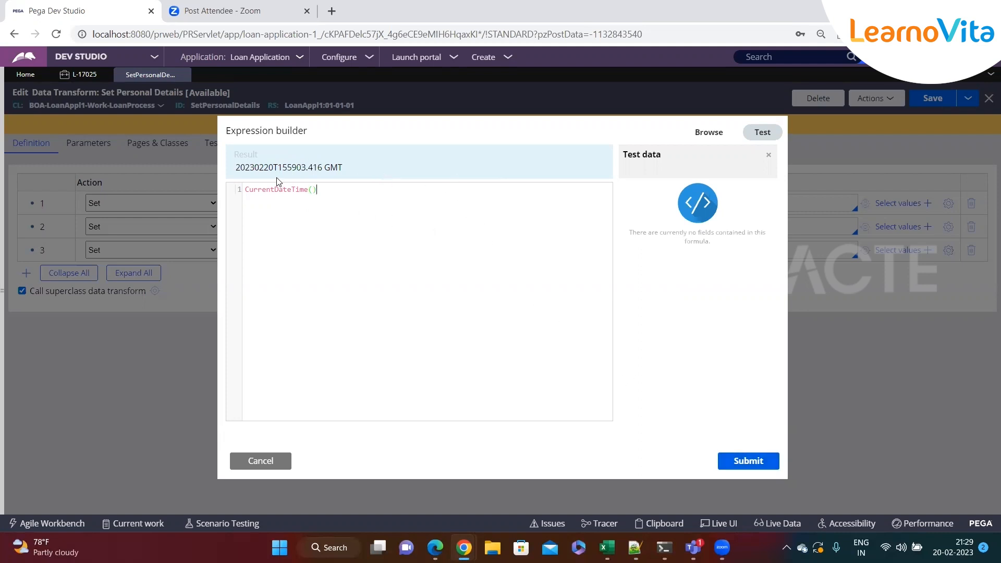
Submit the CurrentDateTime() expression as the .DateOfBirth source and save the data transform.
click(744, 468)
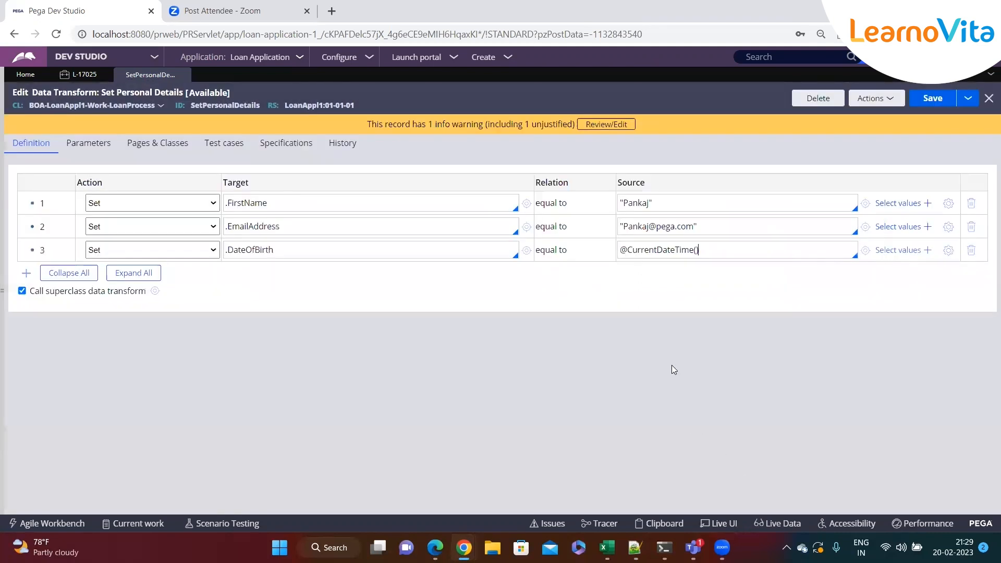
click(933, 100)
click(509, 58)
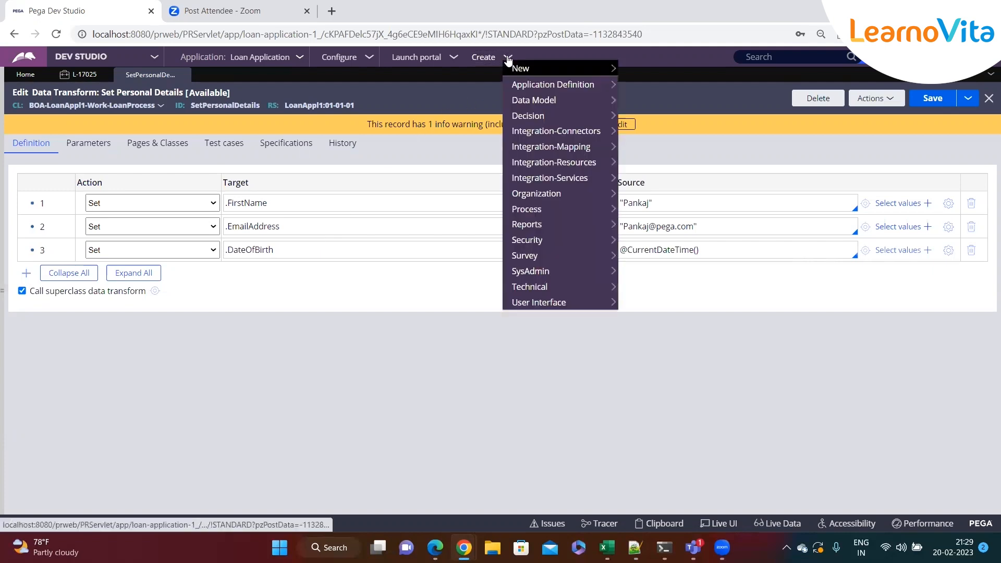
Open the Loan Process case type's life cycle alongside the Set Personal Details data transform.
mouse_move(4, 360)
click(5, 134)
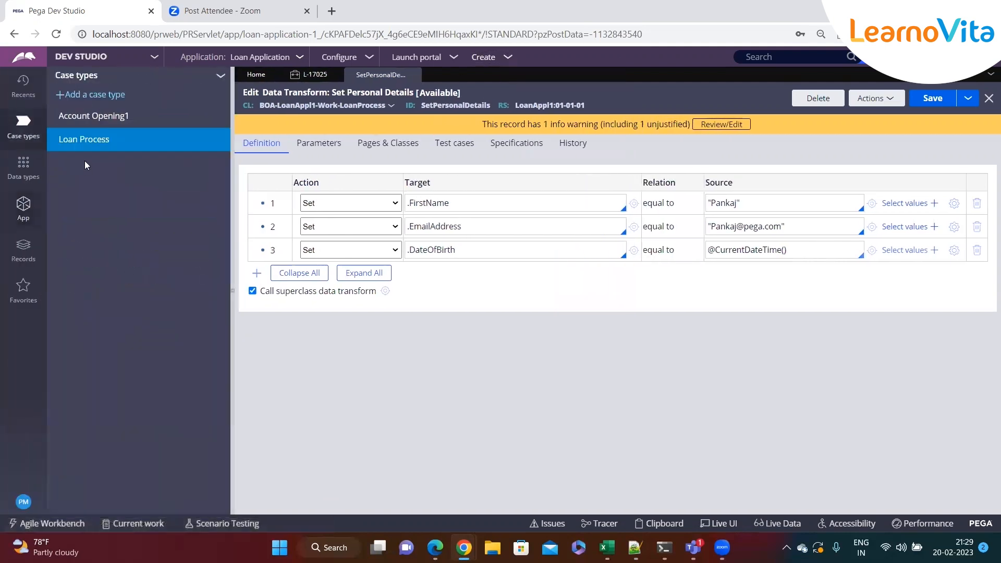
click(84, 139)
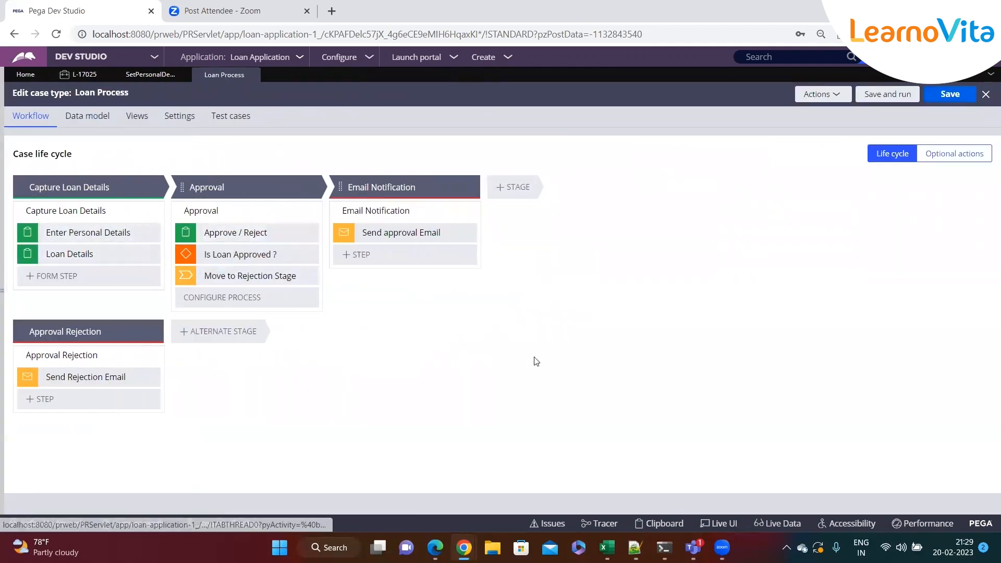
click(138, 78)
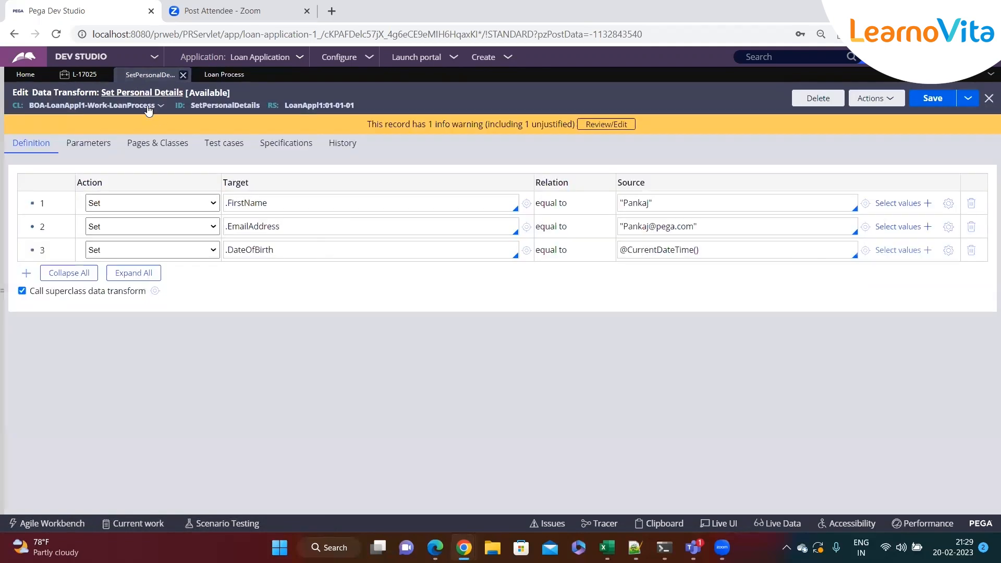
click(224, 74)
click(133, 74)
click(225, 75)
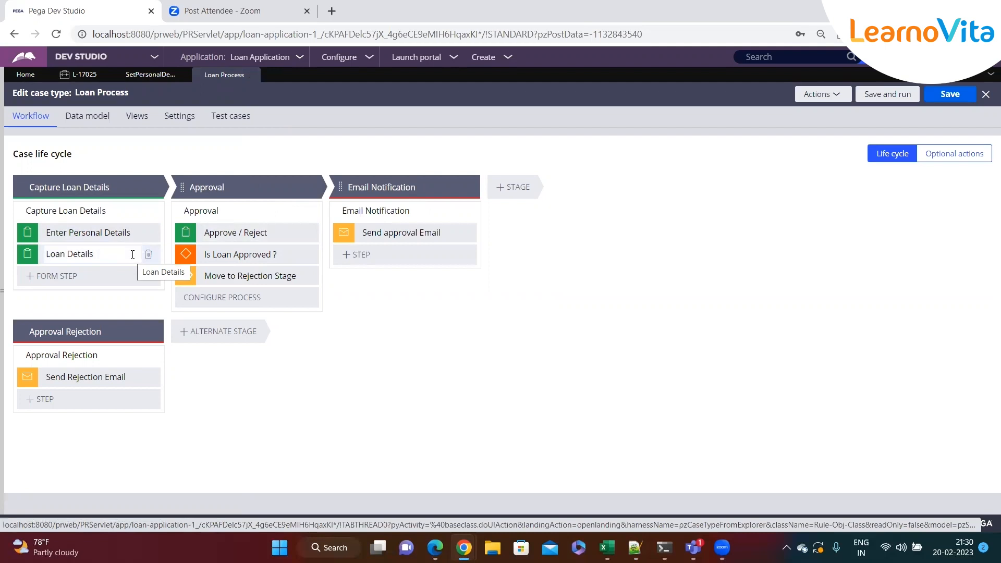
Open the Capture Loan Details flow and, from its Enter Personal Details assignment, open the PersonalDetails flow action.
click(146, 210)
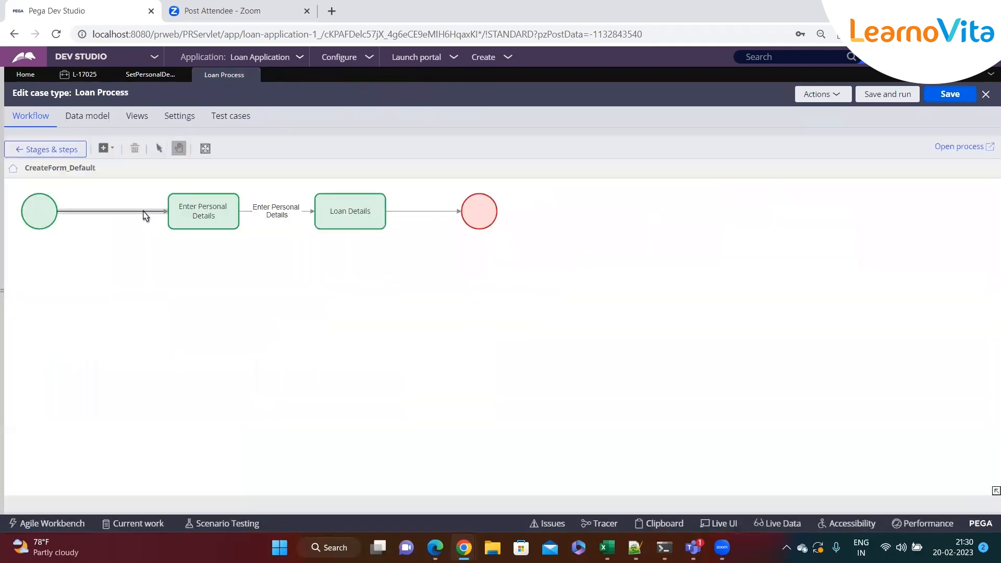
click(953, 147)
double_click(206, 219)
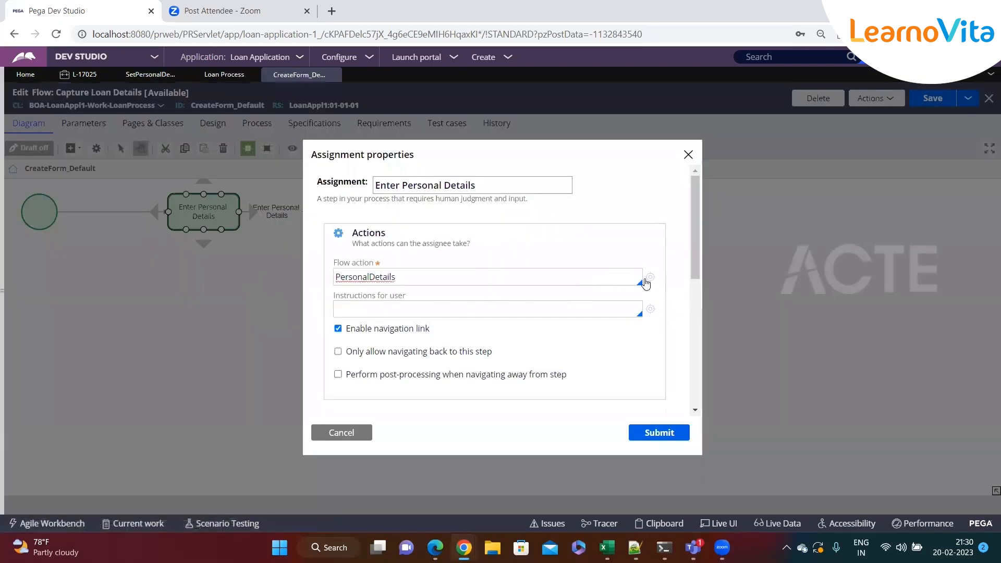
click(649, 278)
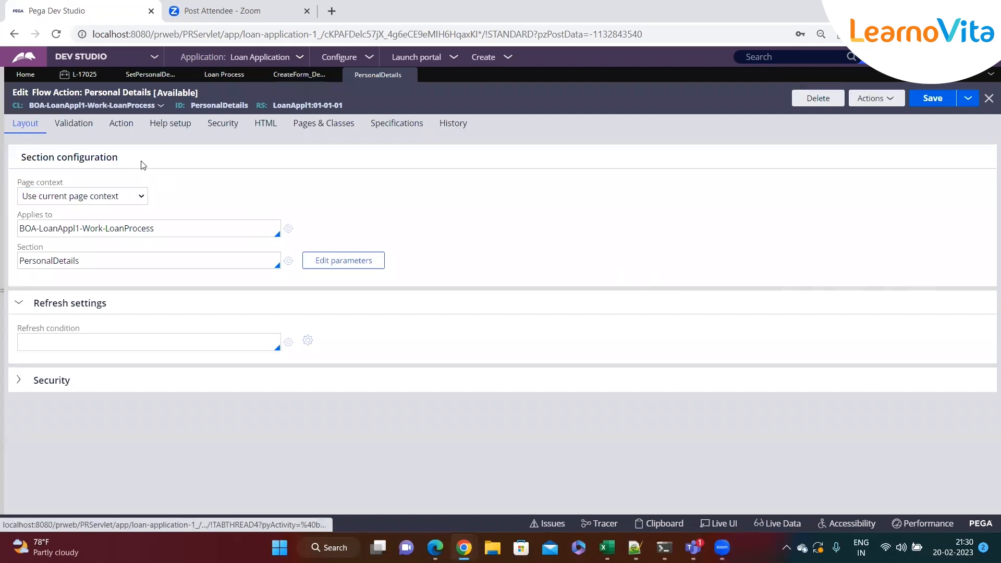
Examine the Personal Details flow action's validation criteria, section configuration and pre-processing settings.
click(82, 130)
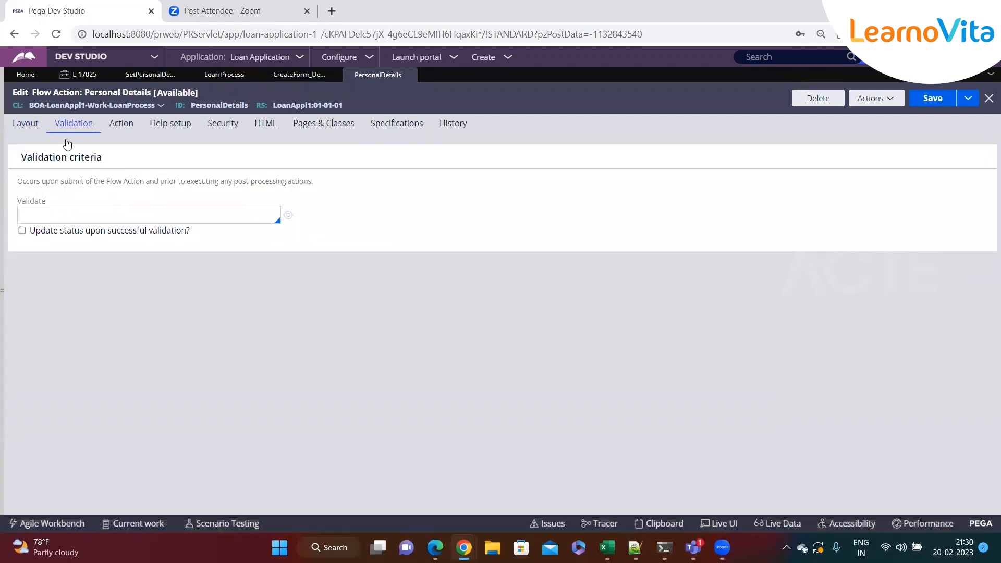
drag(46, 204, 19, 203)
click(42, 216)
click(30, 127)
click(107, 262)
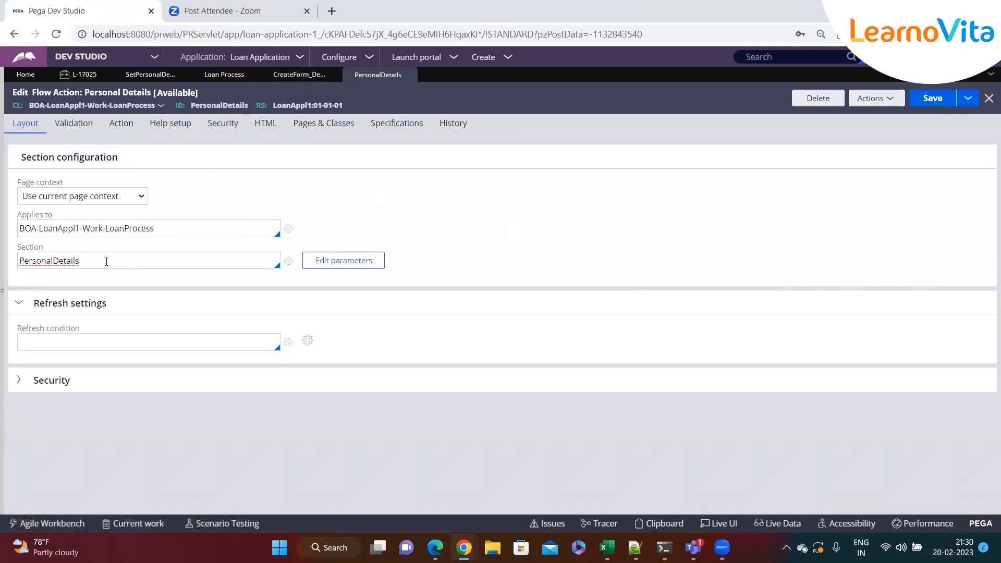
click(76, 126)
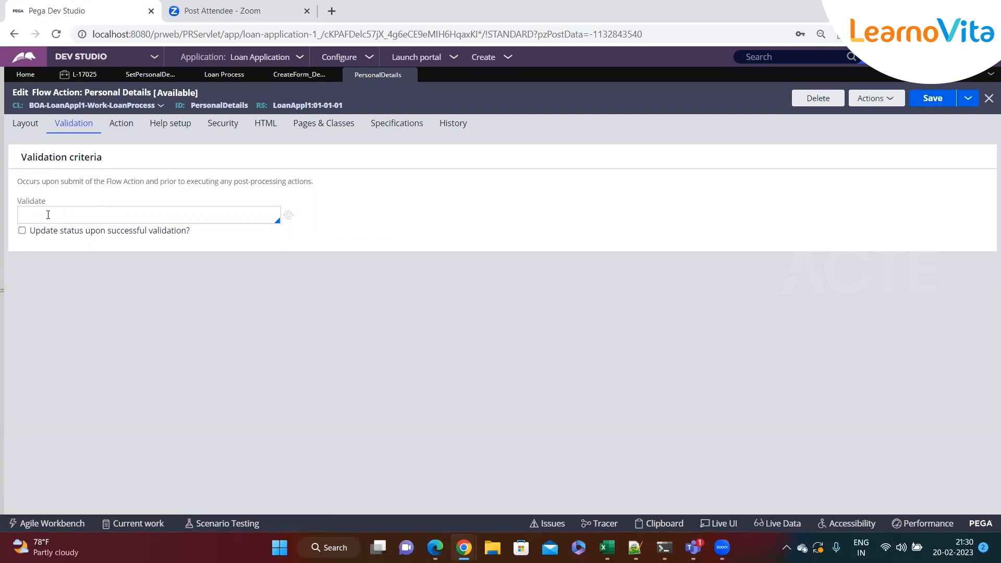
click(113, 132)
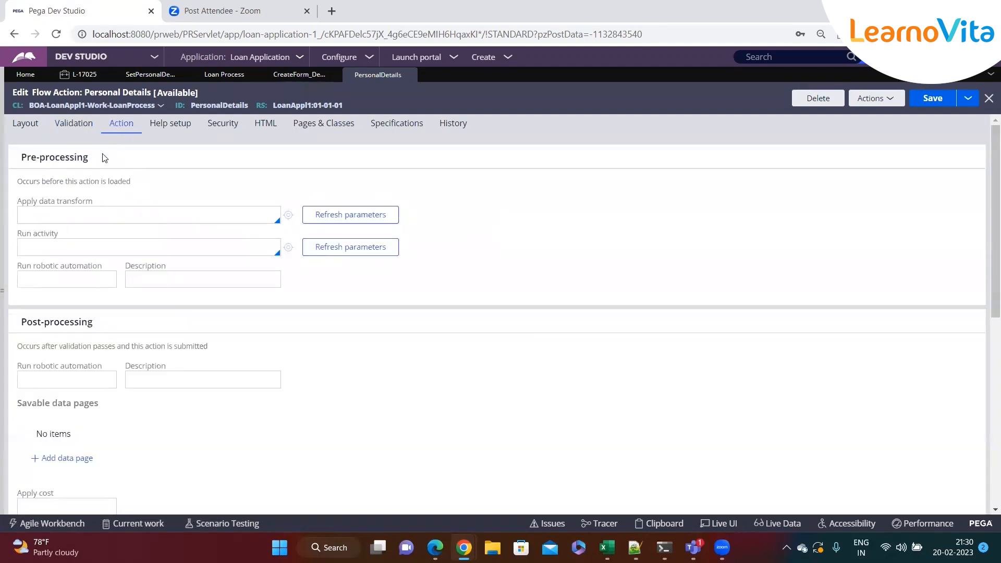
drag(100, 159, 18, 163)
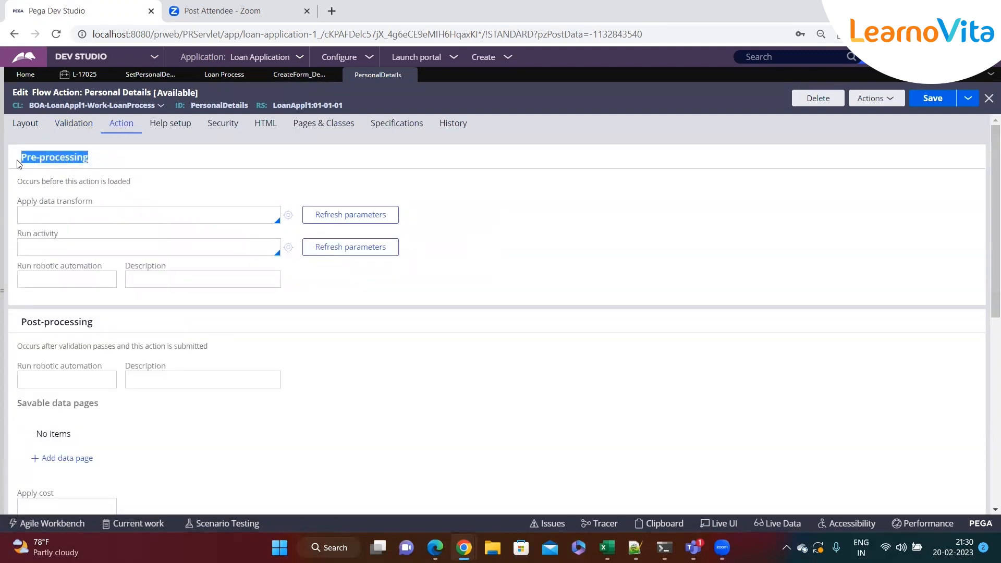
drag(113, 164, 19, 162)
click(113, 164)
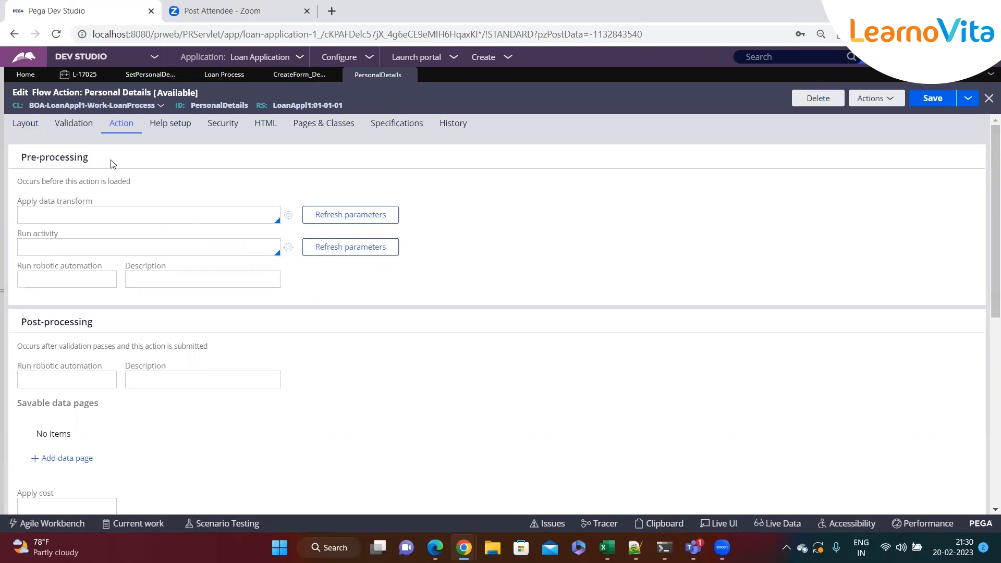
Compare when the PersonalDetails section, the pre-processing data transform and the validation apply in the flow action.
click(25, 125)
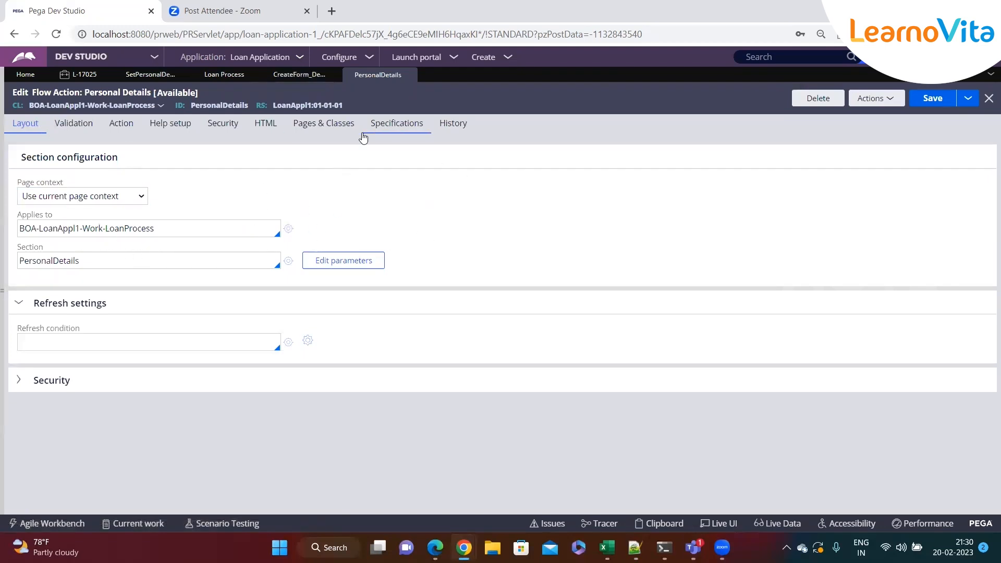
click(126, 134)
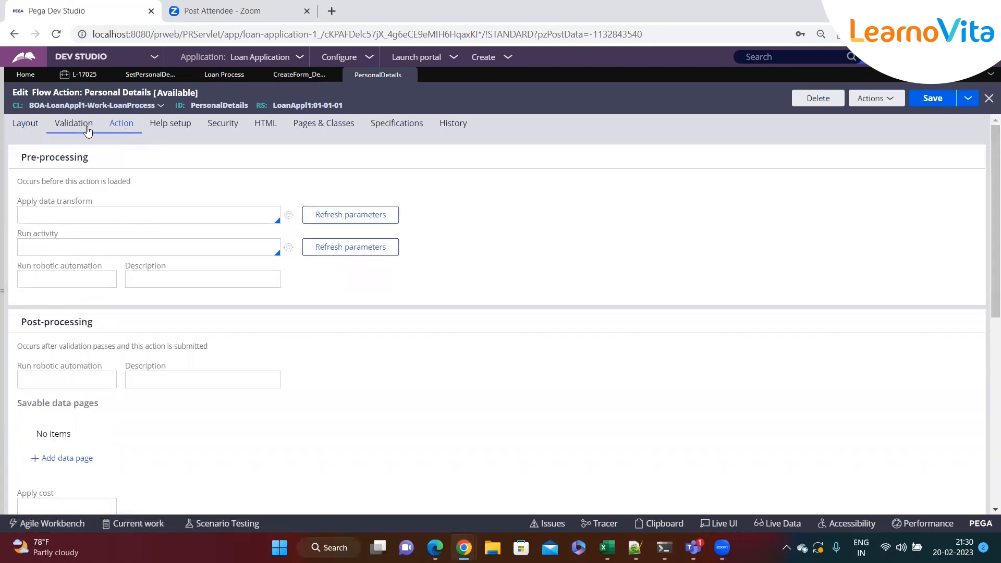
click(32, 125)
double_click(56, 261)
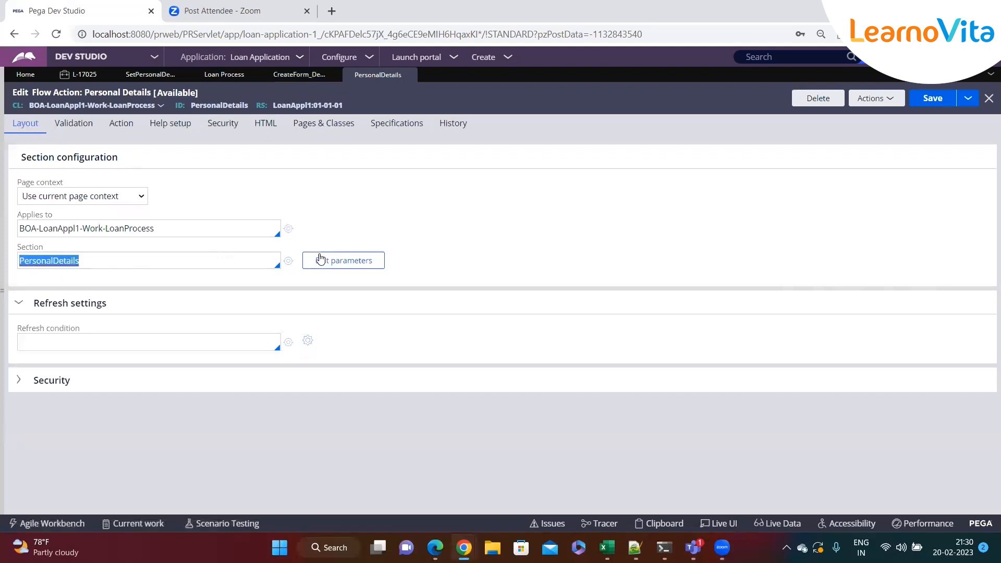
click(121, 124)
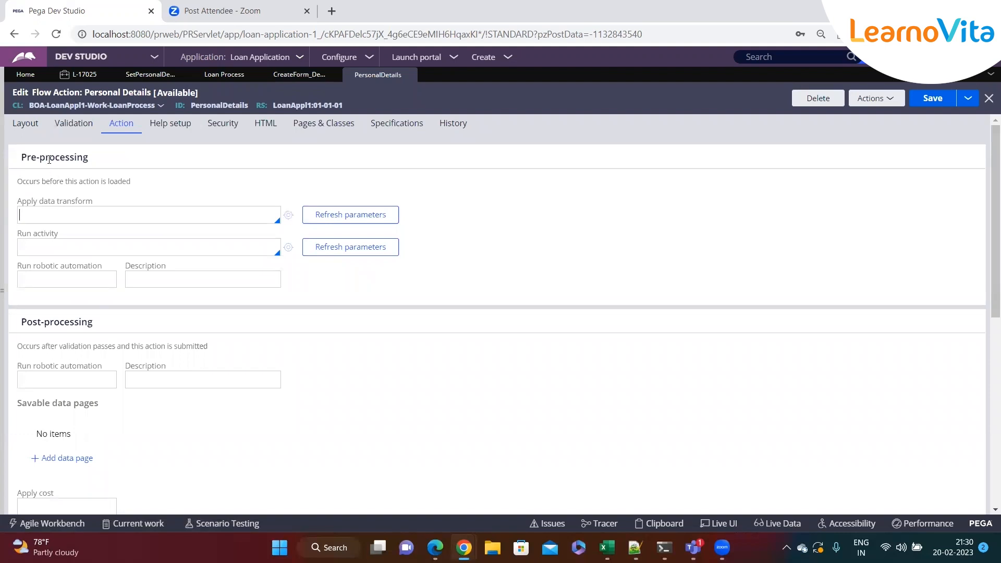
click(26, 128)
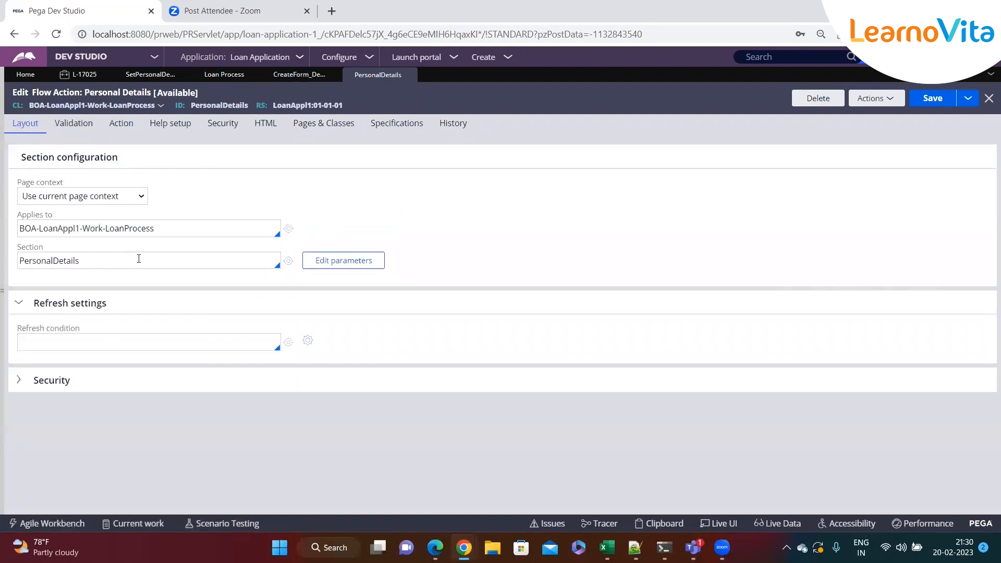
double_click(94, 262)
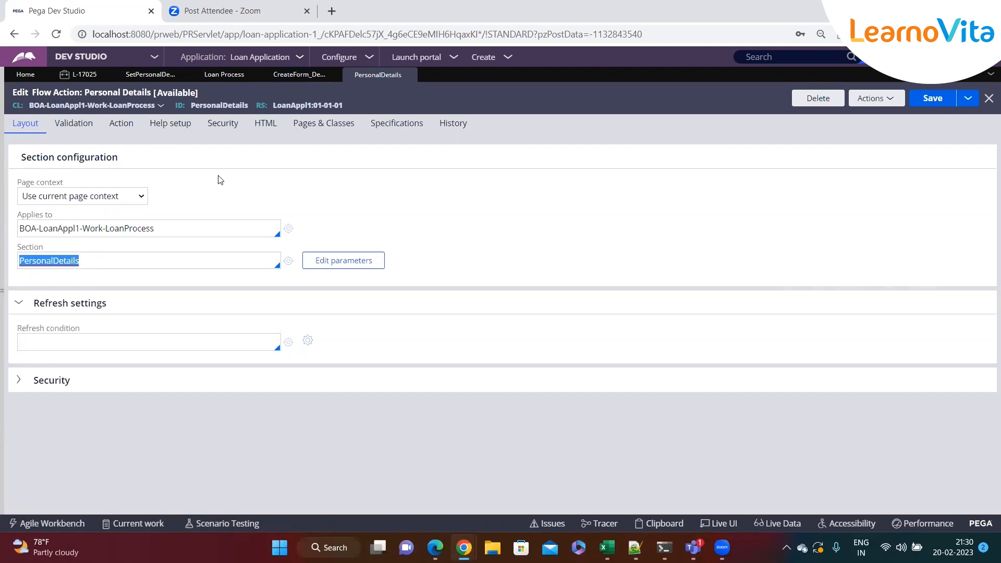
click(68, 124)
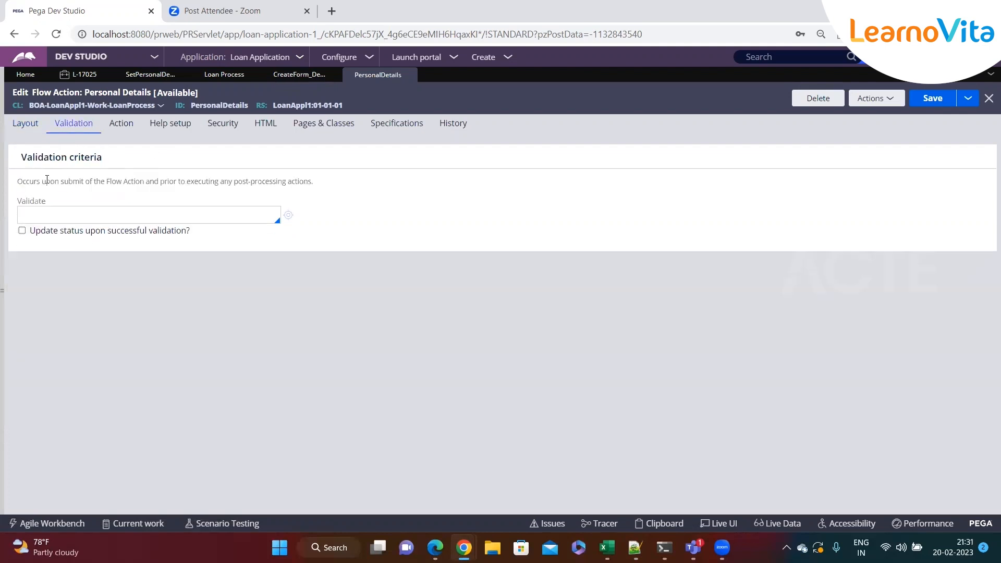
Apply the SetPersonalDetails data transform in the Personal Details flow action's pre-processing and save the flow action.
drag(20, 206, 67, 207)
click(64, 217)
click(119, 130)
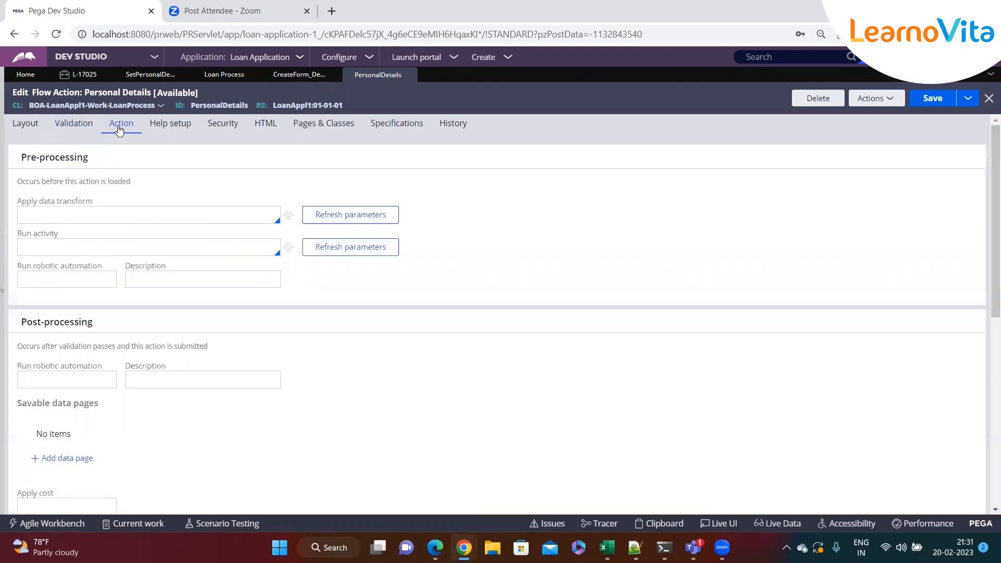
drag(24, 159, 87, 161)
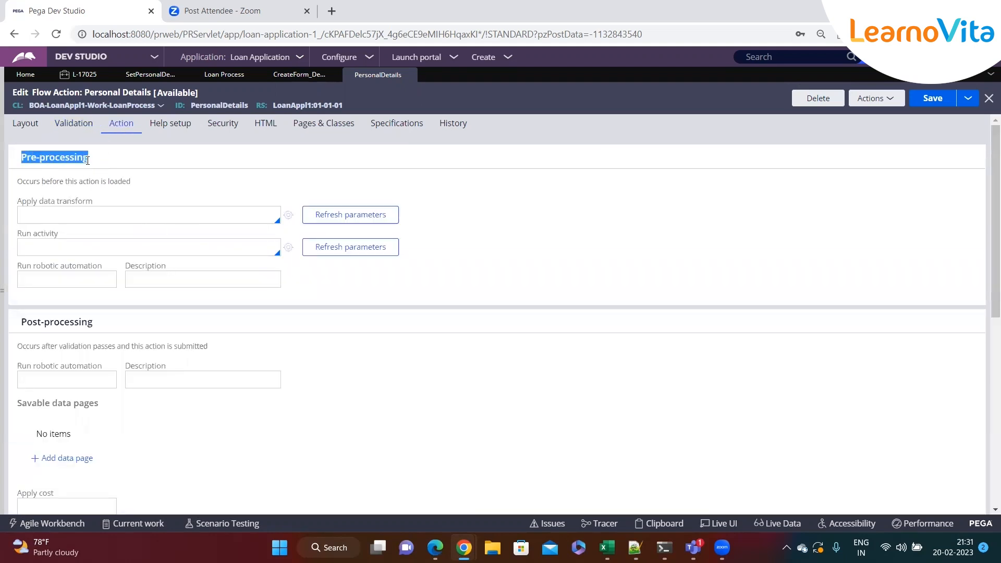
drag(18, 201, 104, 209)
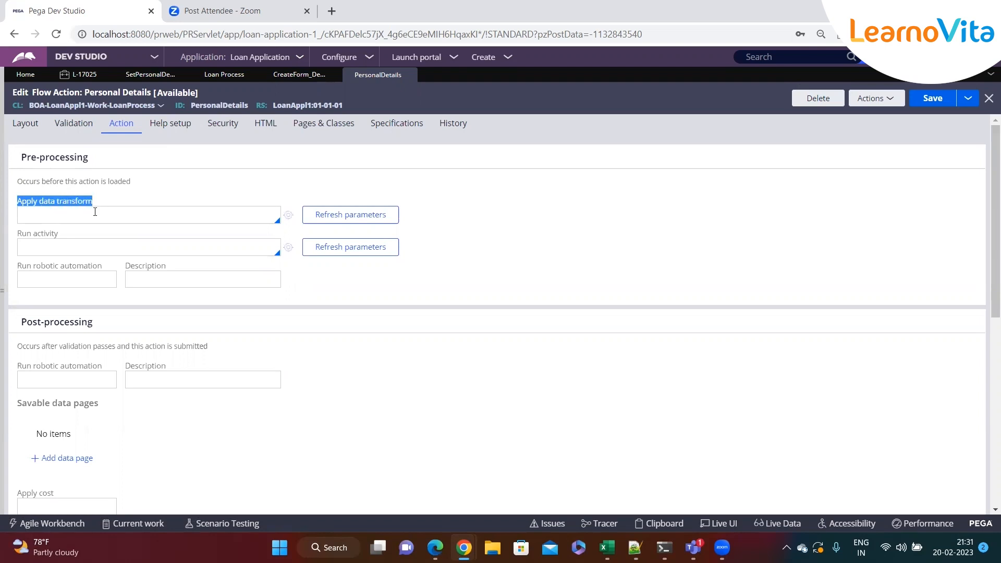
click(94, 212)
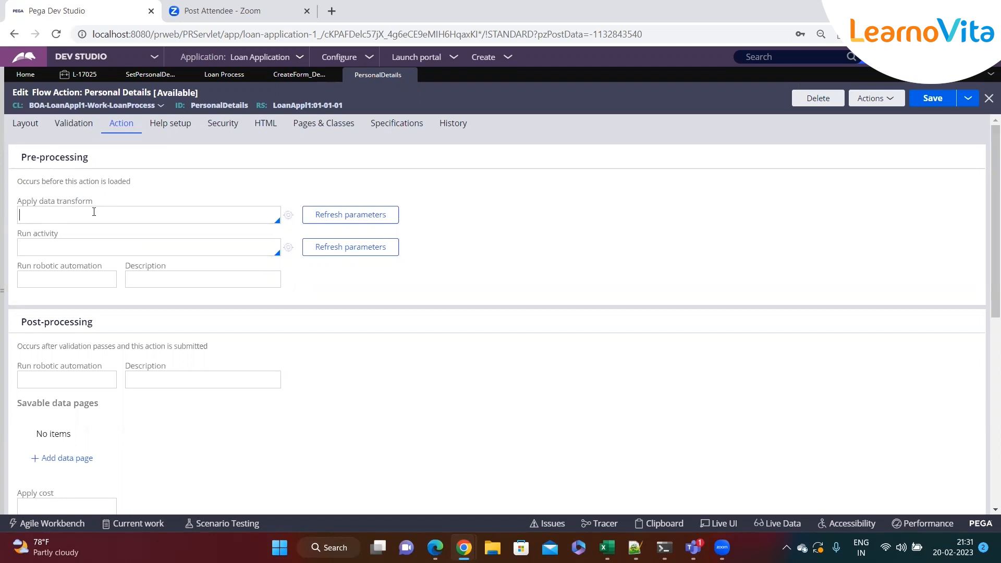
key(Down)
key(Down)
key(Return)
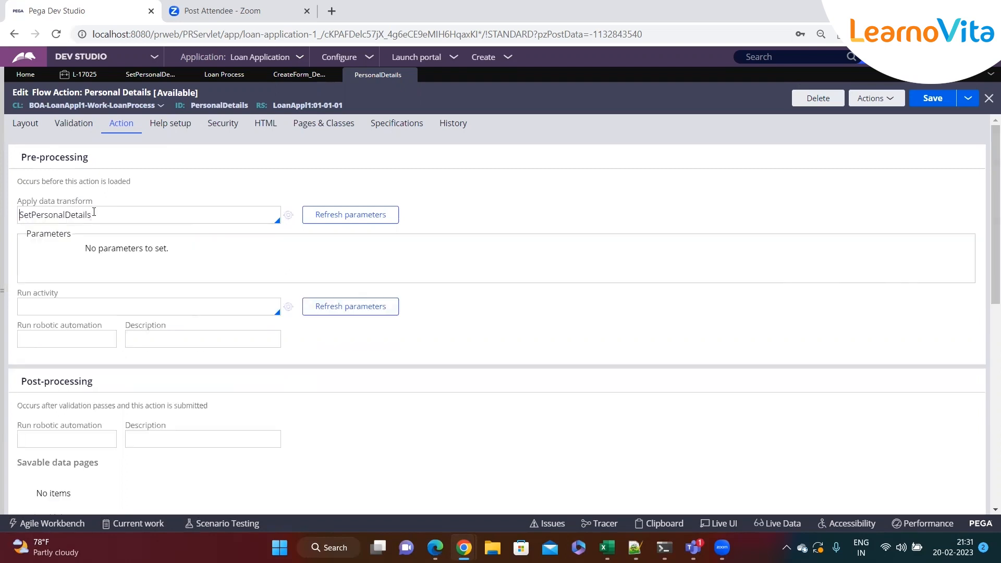
click(926, 99)
Create a new Loan Process case to test the pre-processing data transform.
click(506, 59)
mouse_move(612, 67)
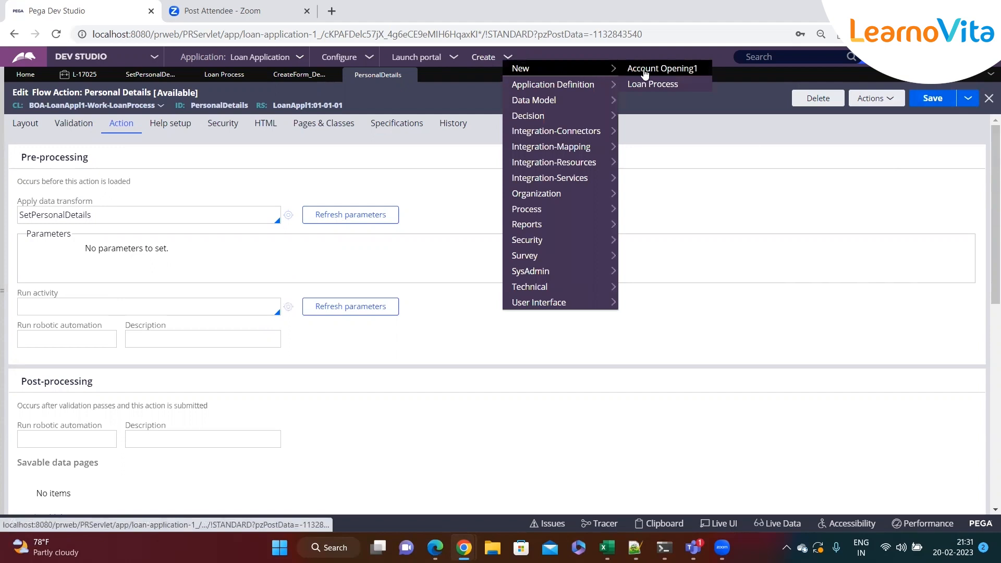
click(652, 83)
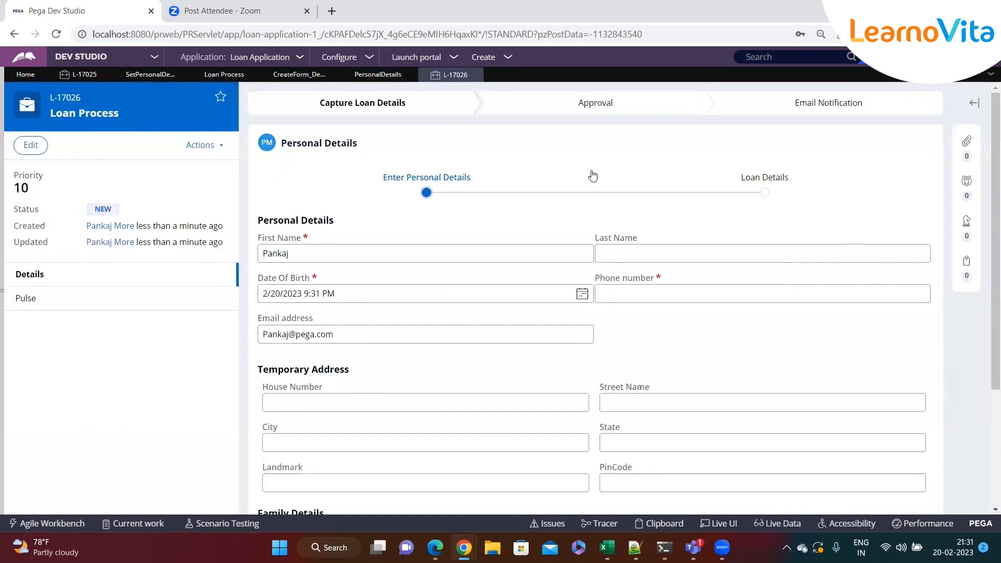
Examine the First Name, Date Of Birth and Email address fields in the new case's Personal Details form.
drag(260, 236, 289, 241)
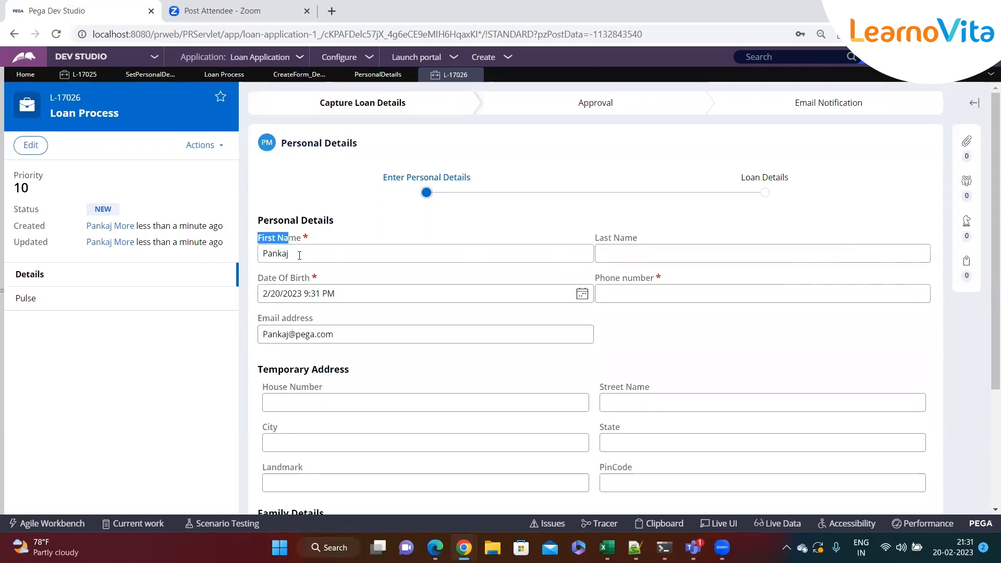
click(299, 254)
click(489, 301)
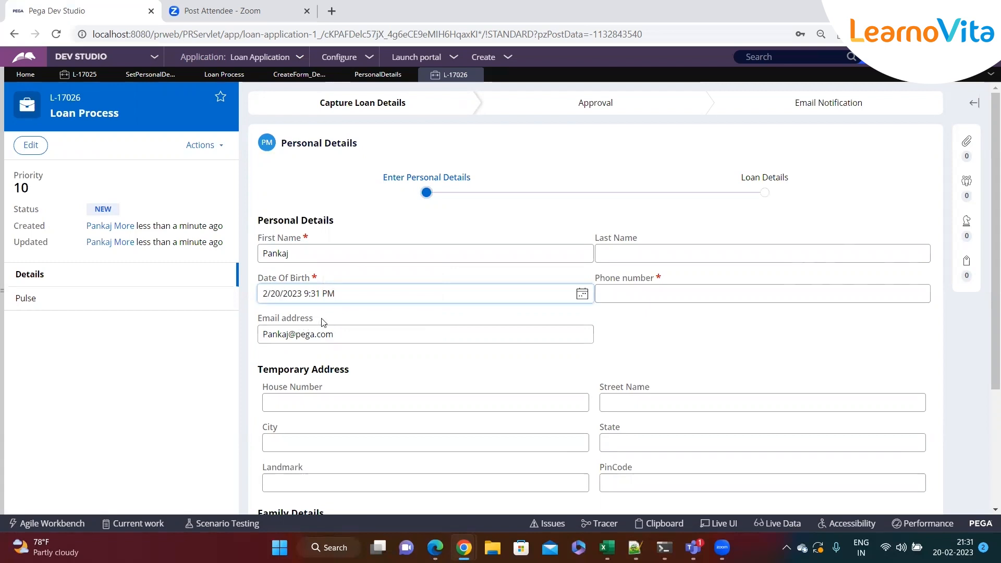
drag(321, 323, 256, 326)
click(361, 333)
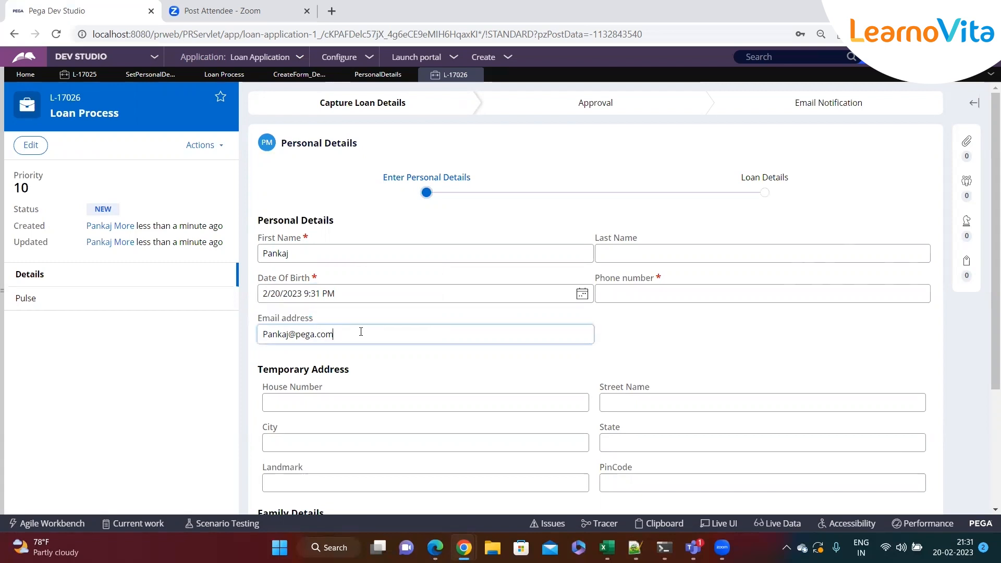
click(342, 251)
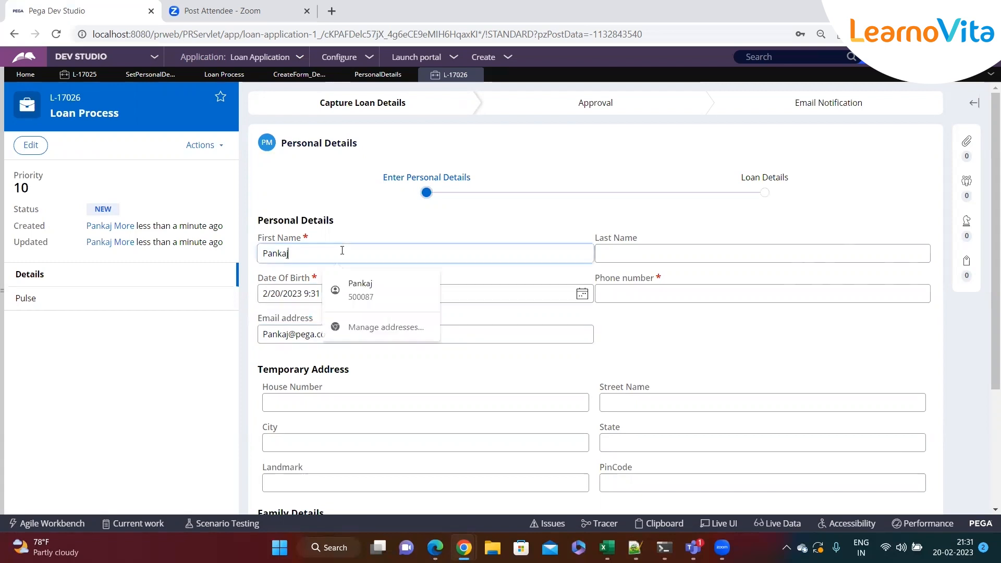
click(600, 253)
click(507, 252)
Open the PersonalDetails section from the Personal Details flow action's layout.
click(378, 76)
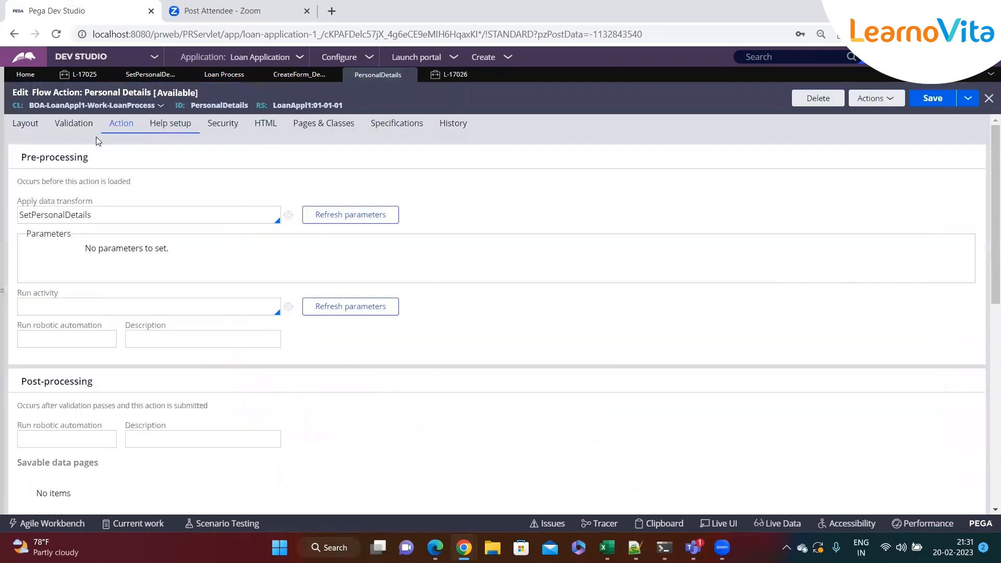
click(26, 125)
click(290, 263)
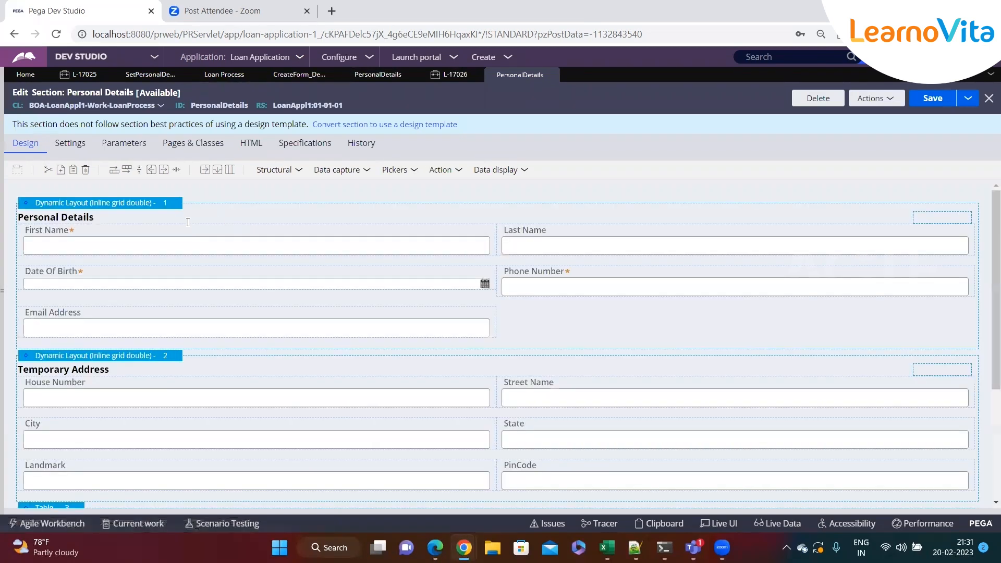
Set the First Name field's edit option to Read-only (when rule) with the condition Always and submit its cell properties.
click(186, 232)
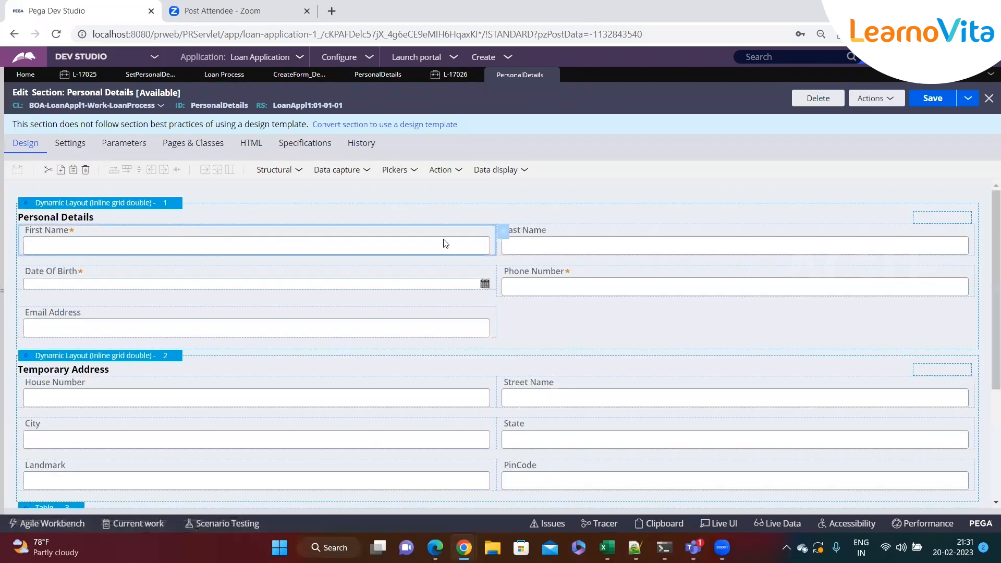
click(504, 238)
click(391, 166)
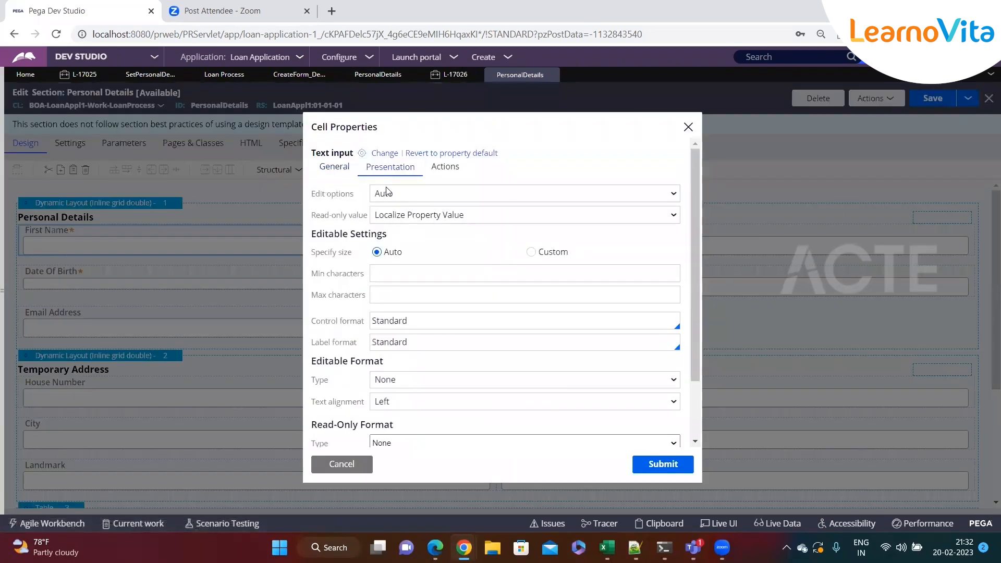
drag(316, 196, 351, 197)
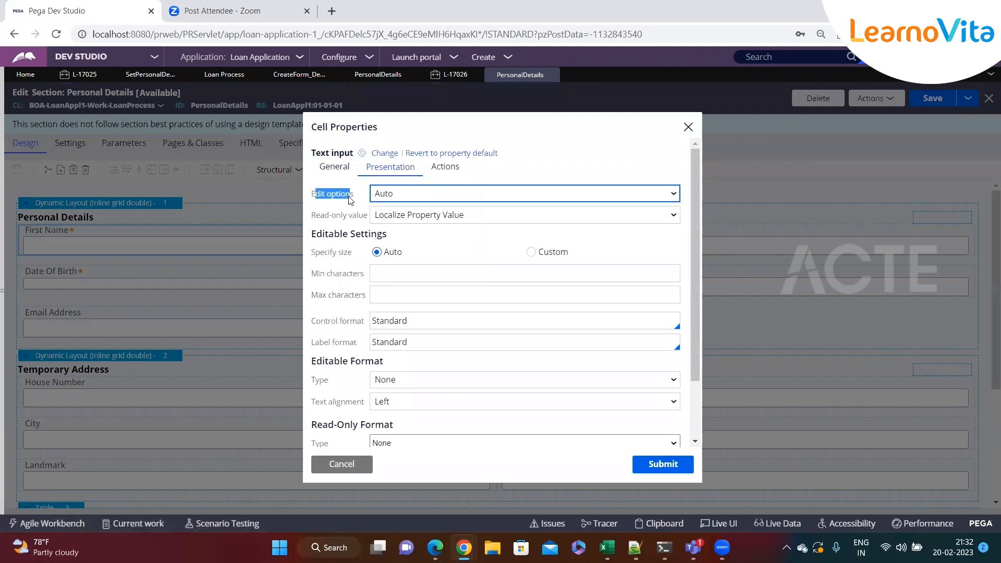
click(423, 202)
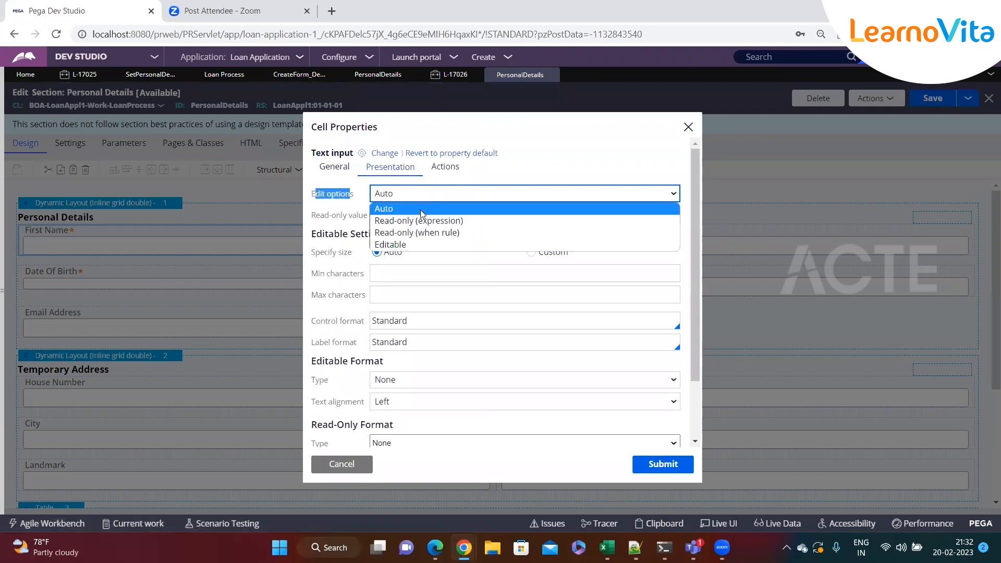
click(445, 231)
click(442, 224)
text(Alq)
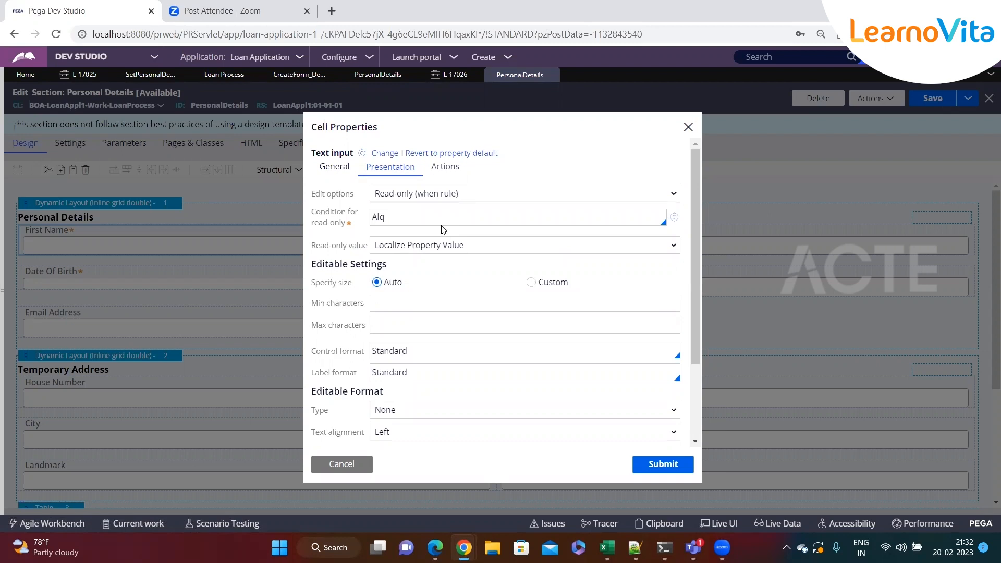
key(BackSpace)
text(ways)
click(386, 201)
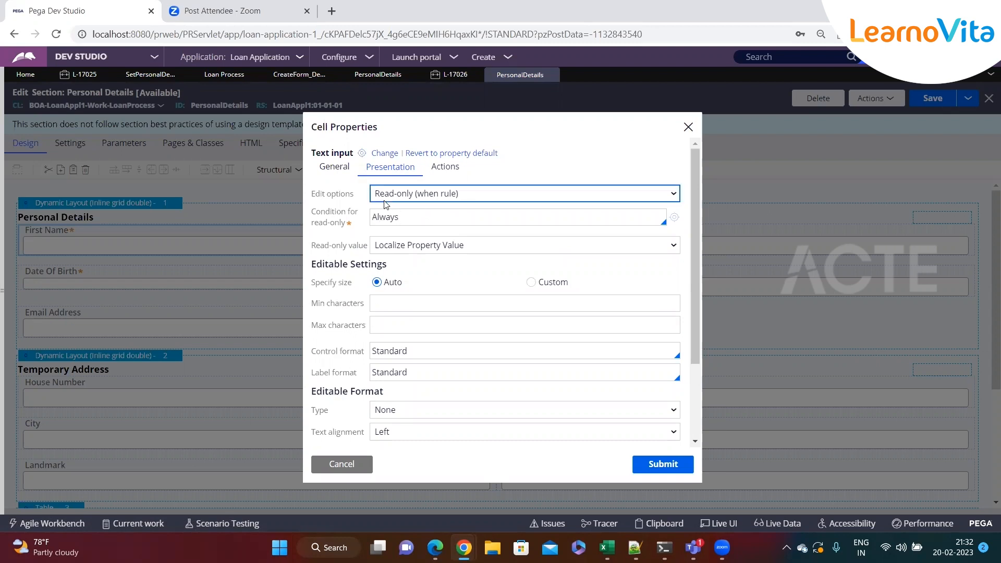
click(425, 214)
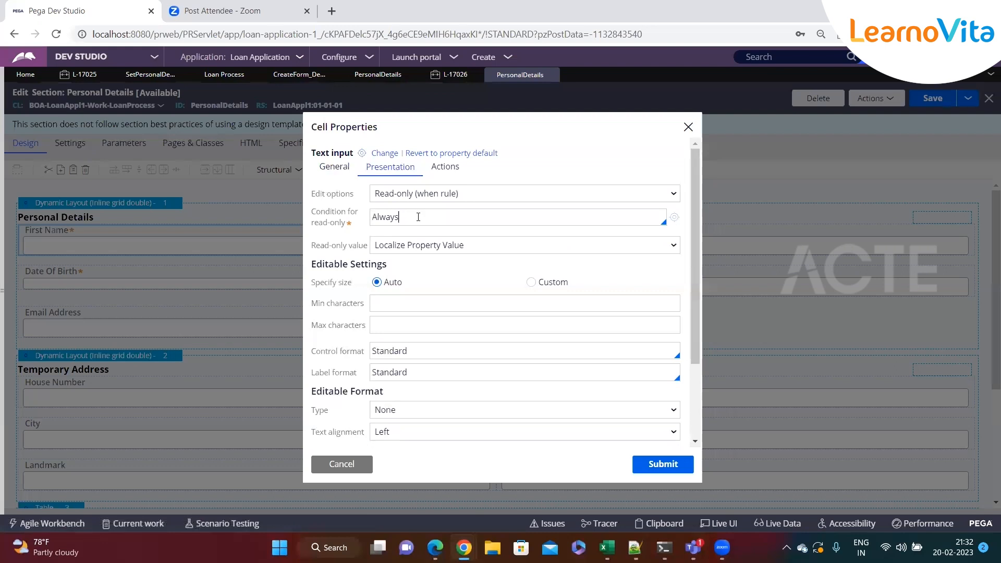
double_click(405, 217)
click(458, 217)
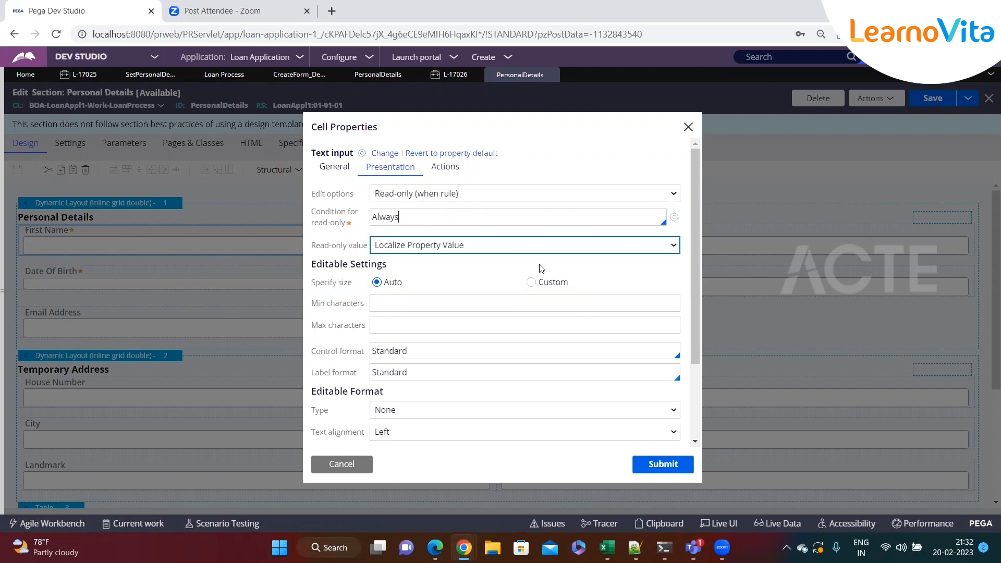
click(662, 464)
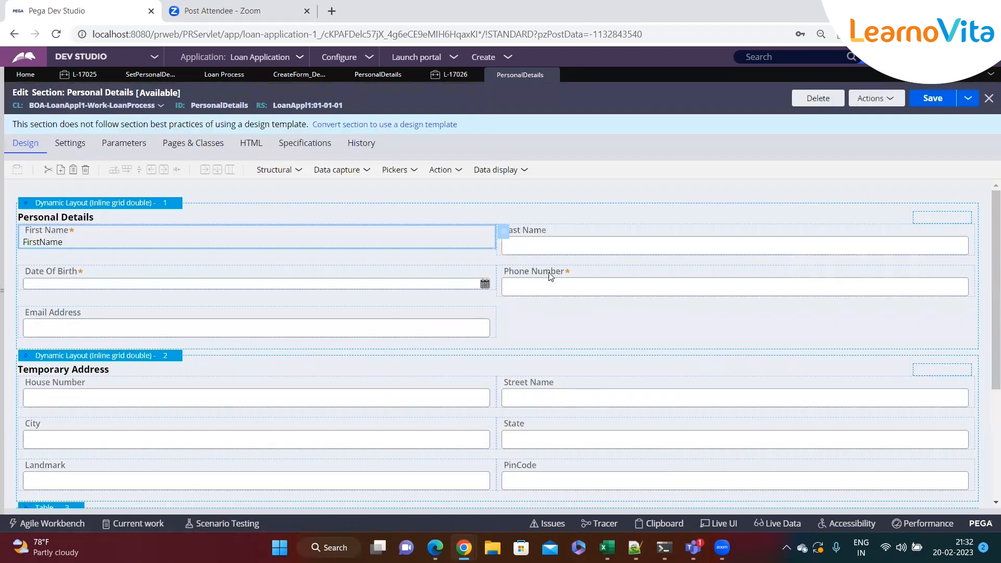
Set the Last Name field's edit option to Read-only (always) and save the section.
click(743, 253)
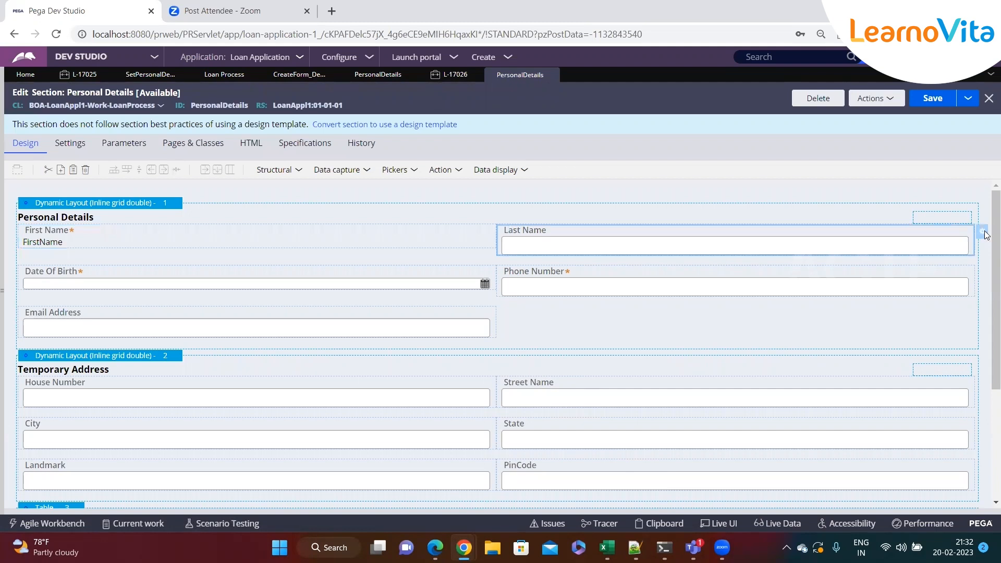
click(985, 233)
click(390, 167)
click(404, 196)
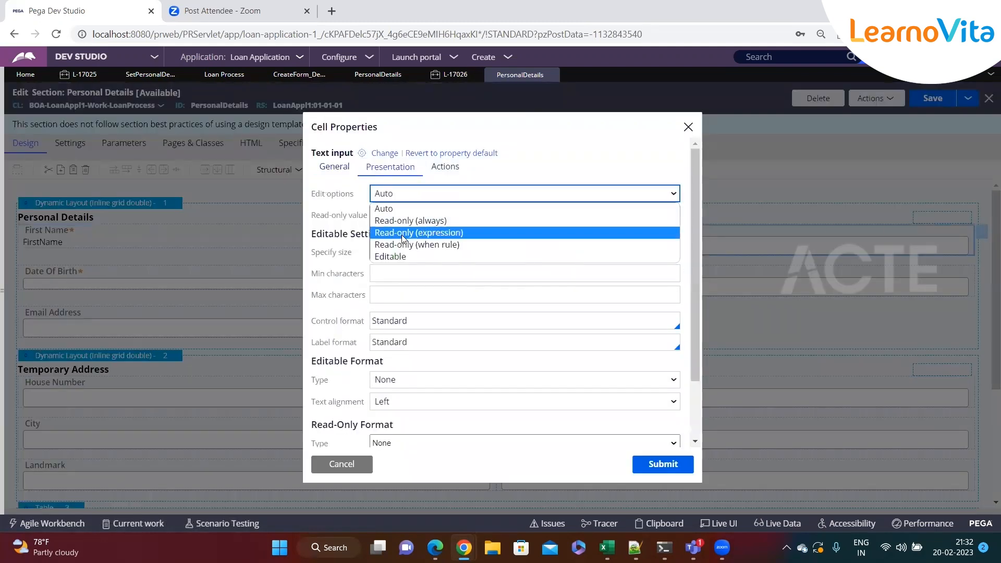
click(406, 220)
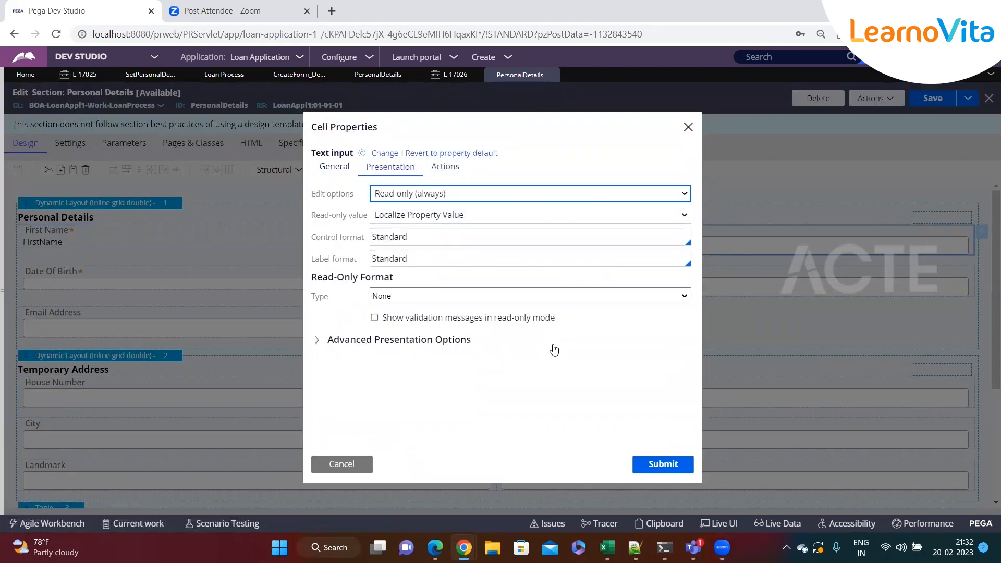
click(639, 462)
click(933, 98)
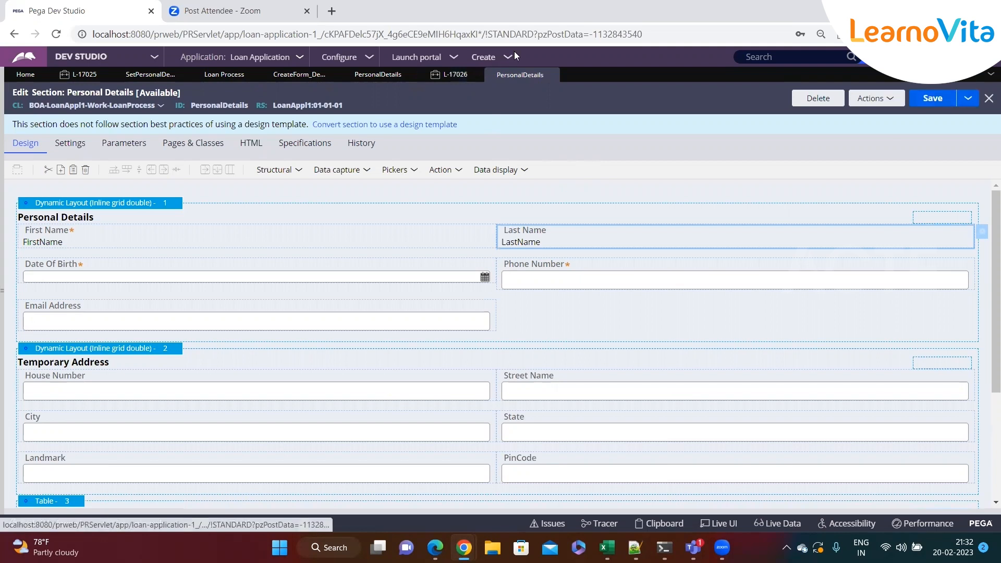
Set the Required option of the First Name field to Never in its cell properties.
click(356, 239)
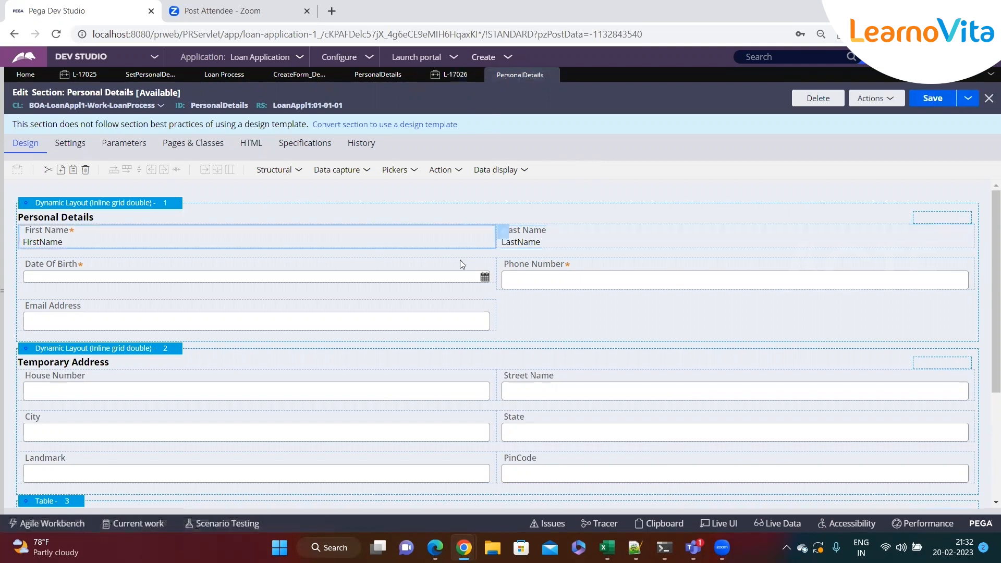
double_click(503, 240)
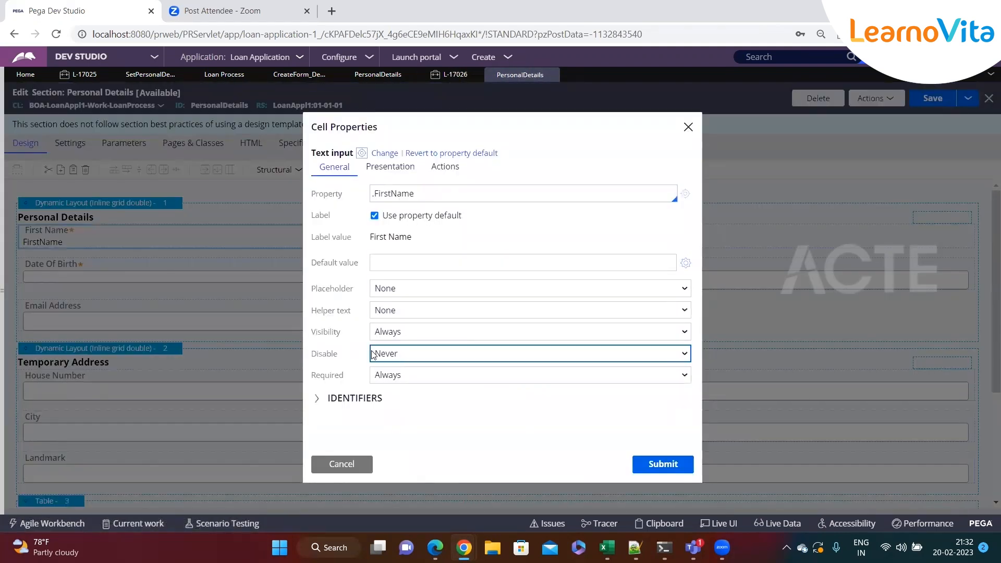
click(399, 378)
click(396, 391)
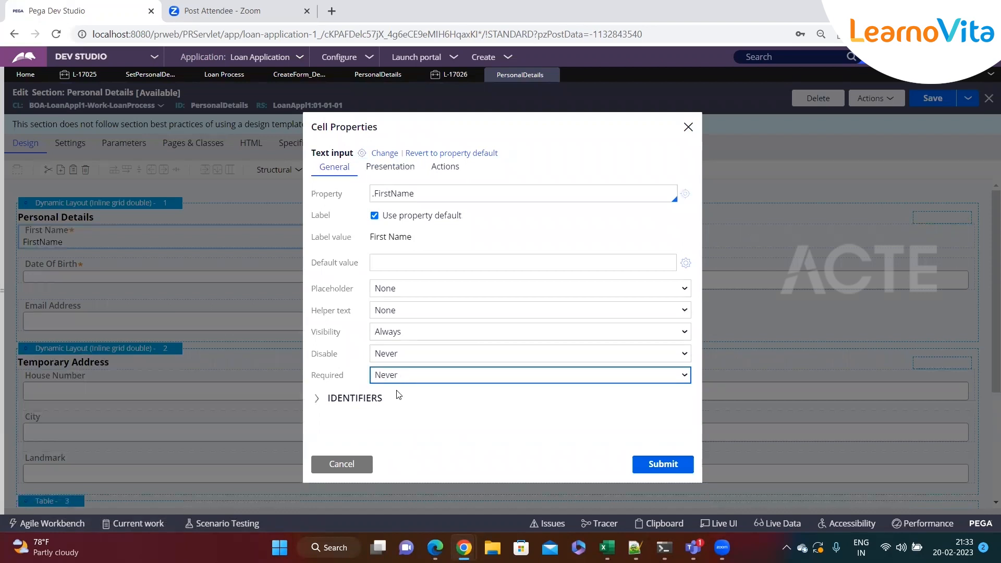
click(391, 166)
click(388, 193)
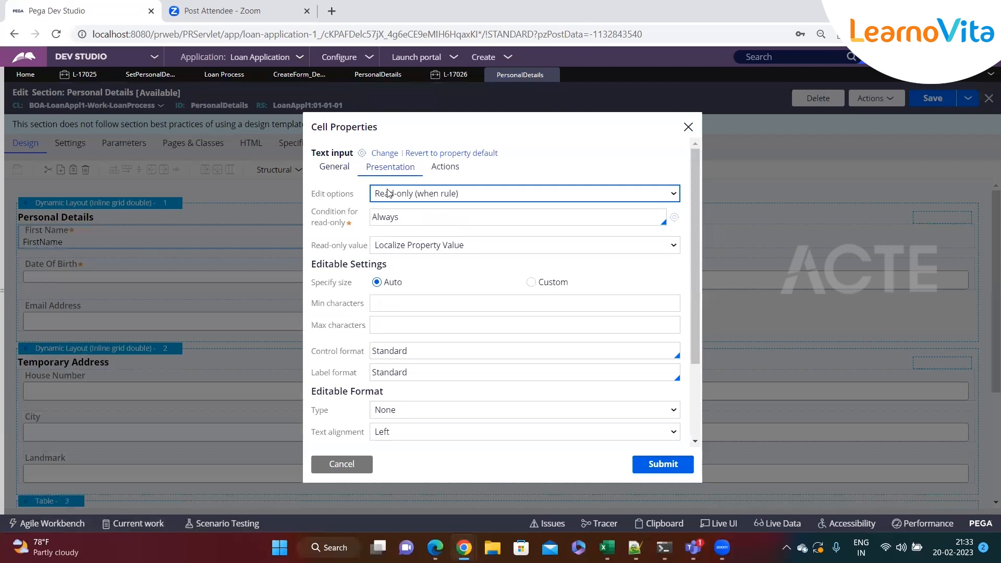
click(339, 174)
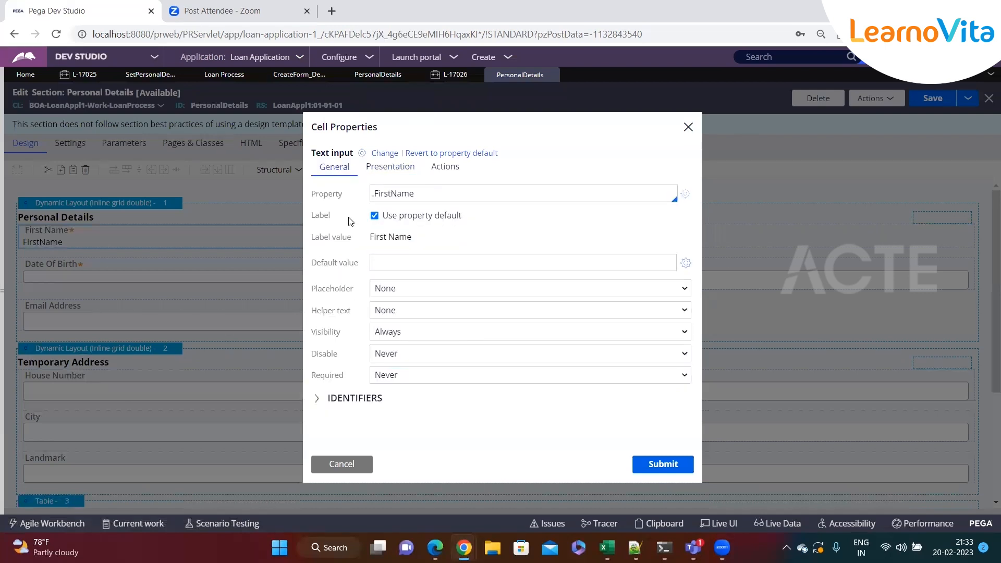
click(420, 379)
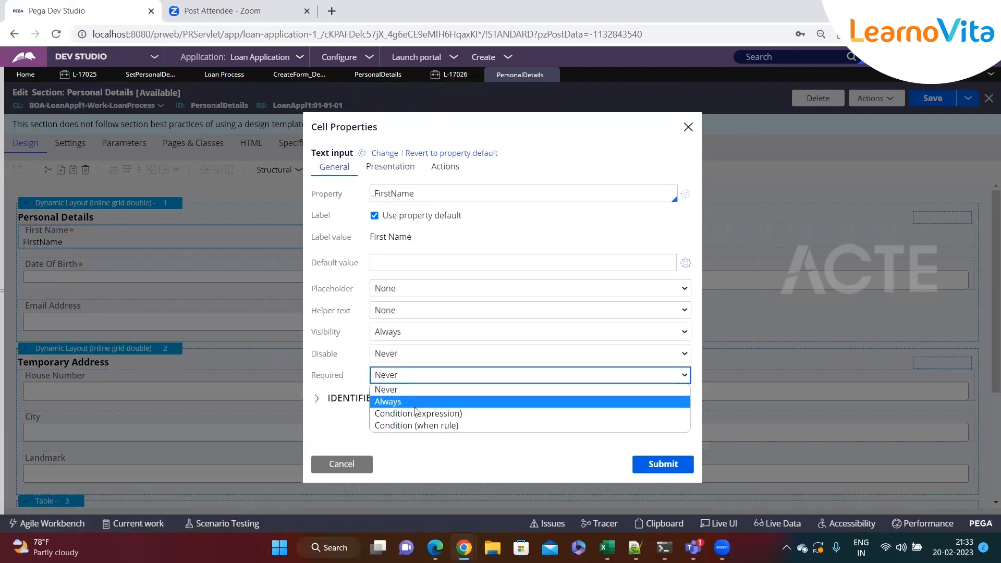
click(316, 385)
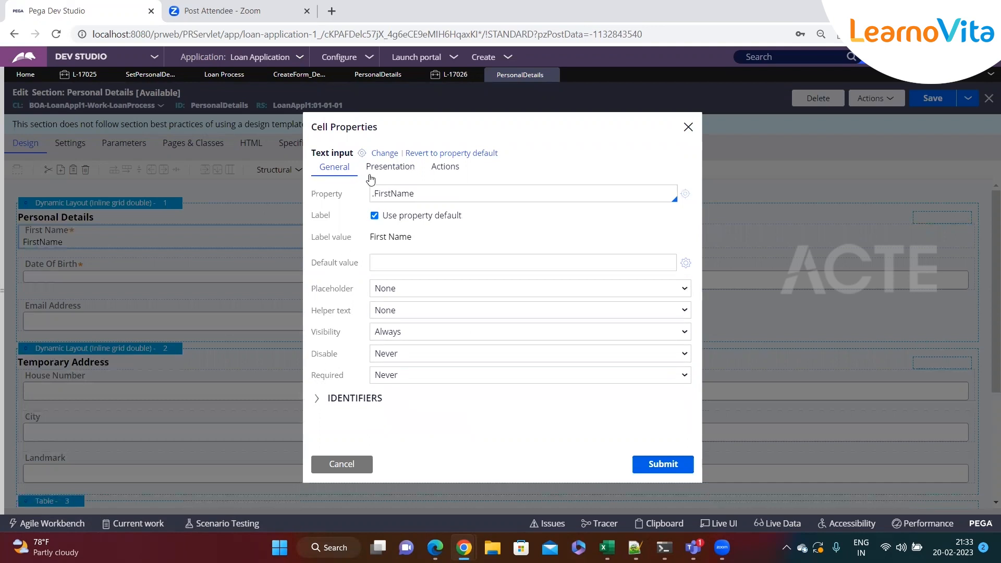
Set the First Name field's edit option to Read-only (always), submit its cell properties and save the PersonalDetails section.
click(389, 168)
click(408, 196)
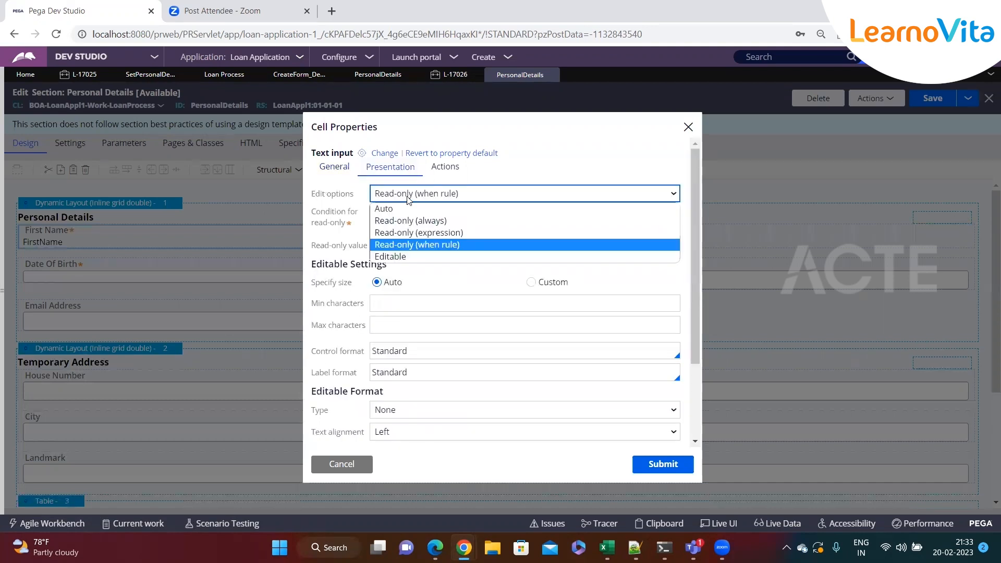
click(391, 220)
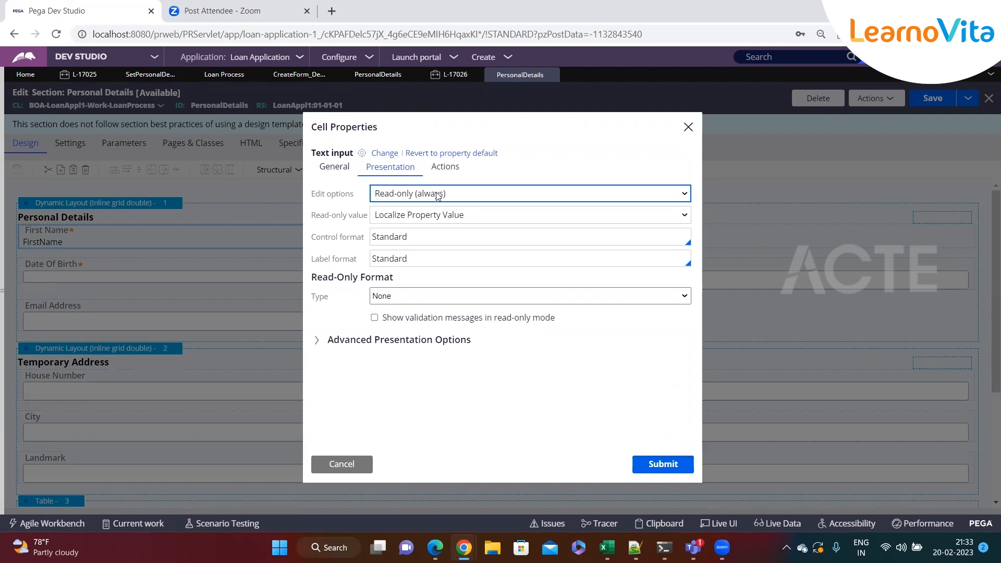
click(643, 464)
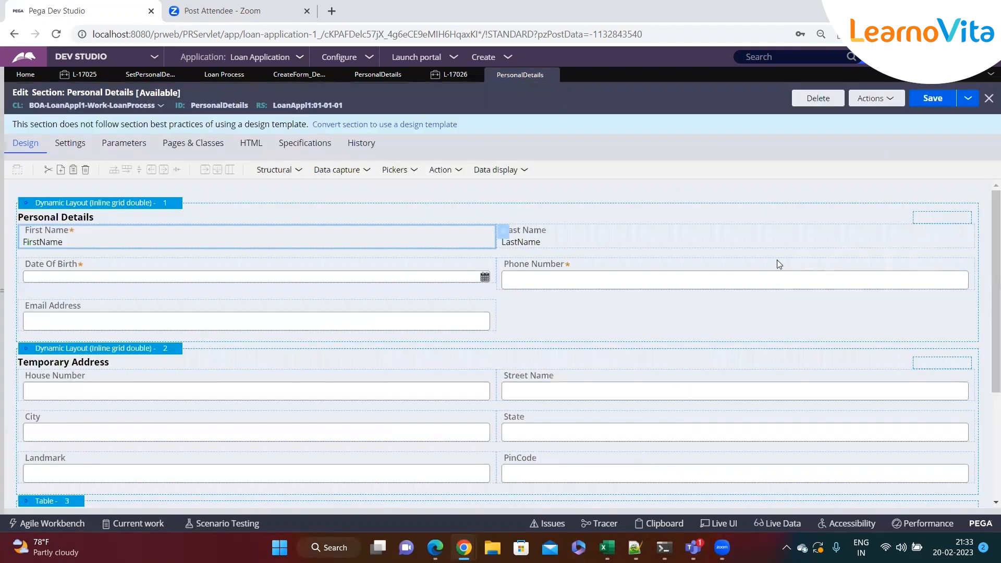
click(929, 103)
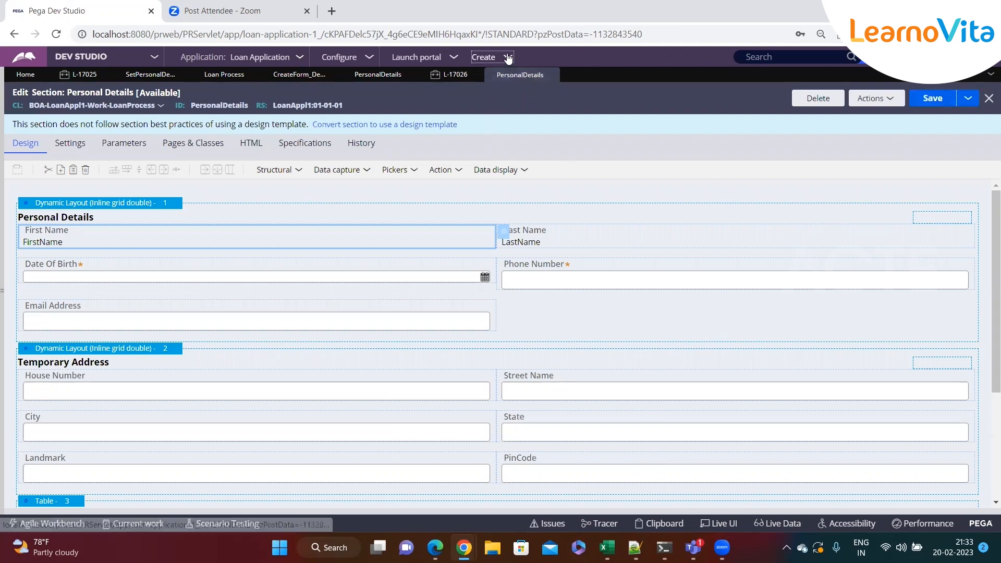
Create a new Loan Process case to test the updated PersonalDetails section.
click(485, 56)
mouse_move(573, 69)
click(655, 84)
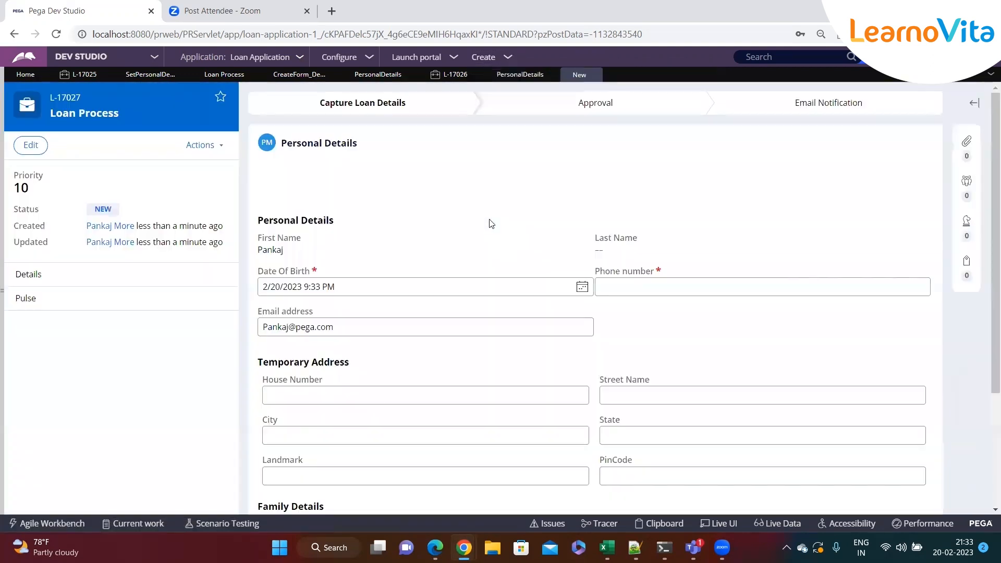
Examine the new case's First Name, Last Name, Date Of Birth and Email address fields for prefilled values and editability.
double_click(275, 248)
click(314, 252)
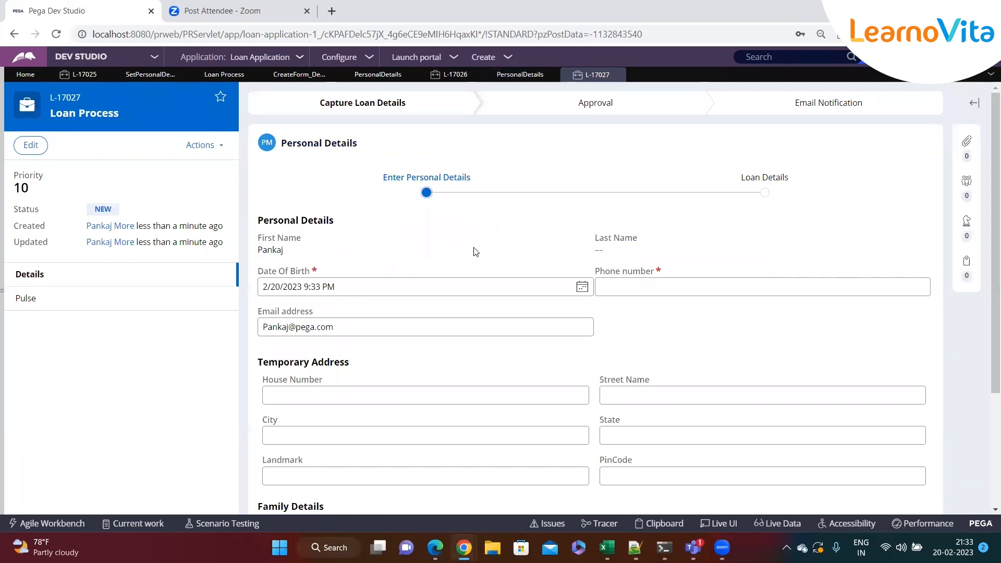
drag(596, 246, 570, 245)
click(403, 256)
click(388, 285)
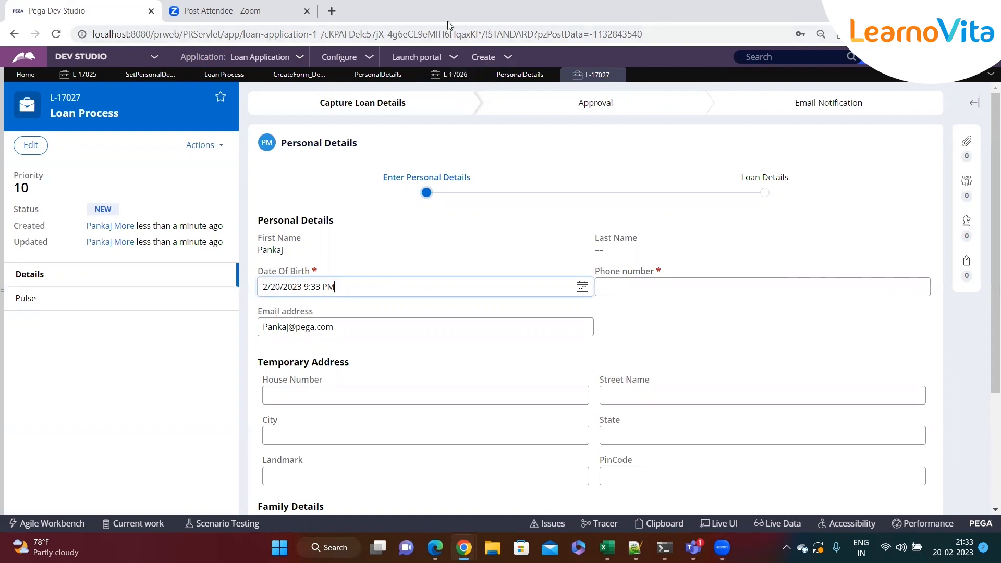
click(367, 324)
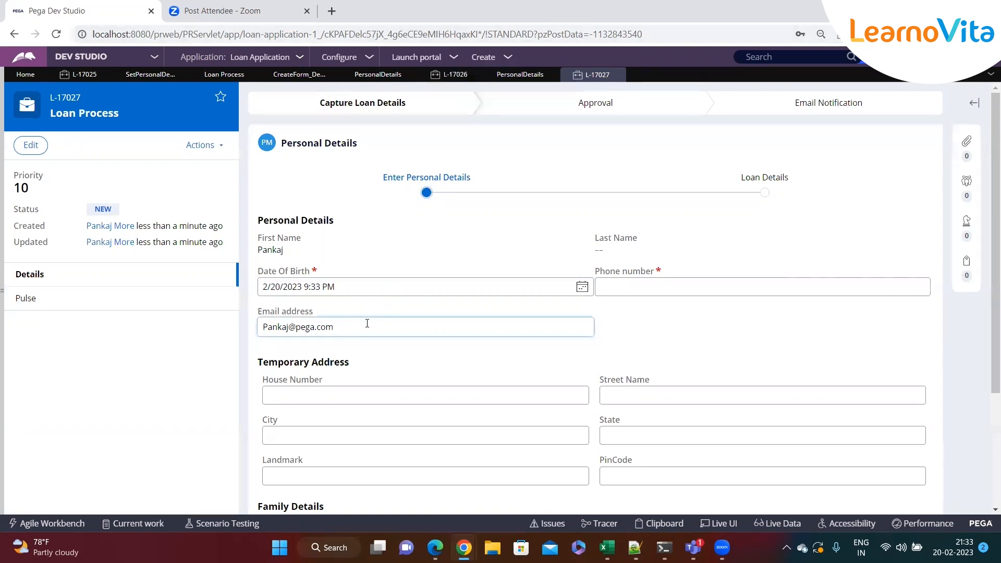
double_click(283, 249)
click(378, 258)
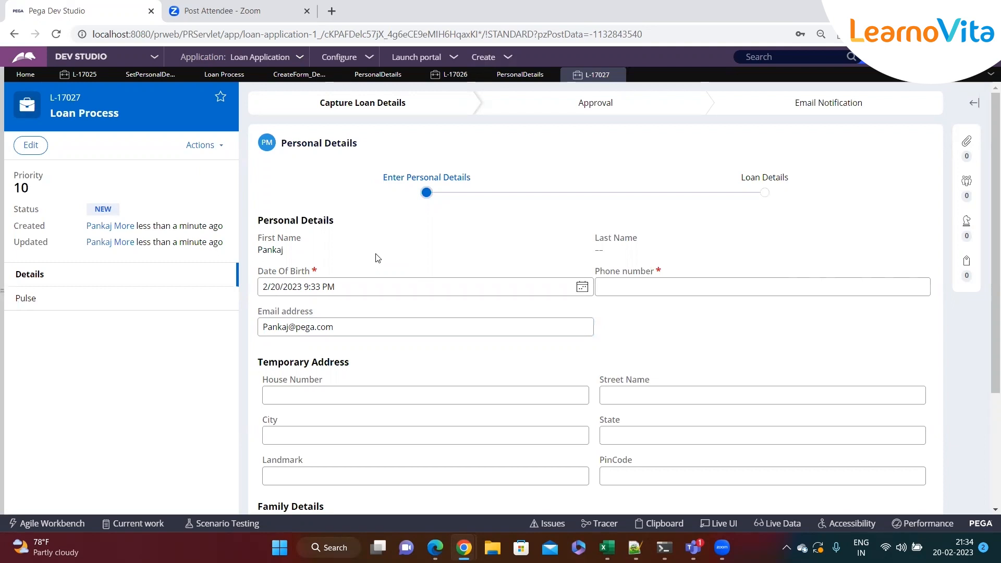
drag(615, 257, 499, 245)
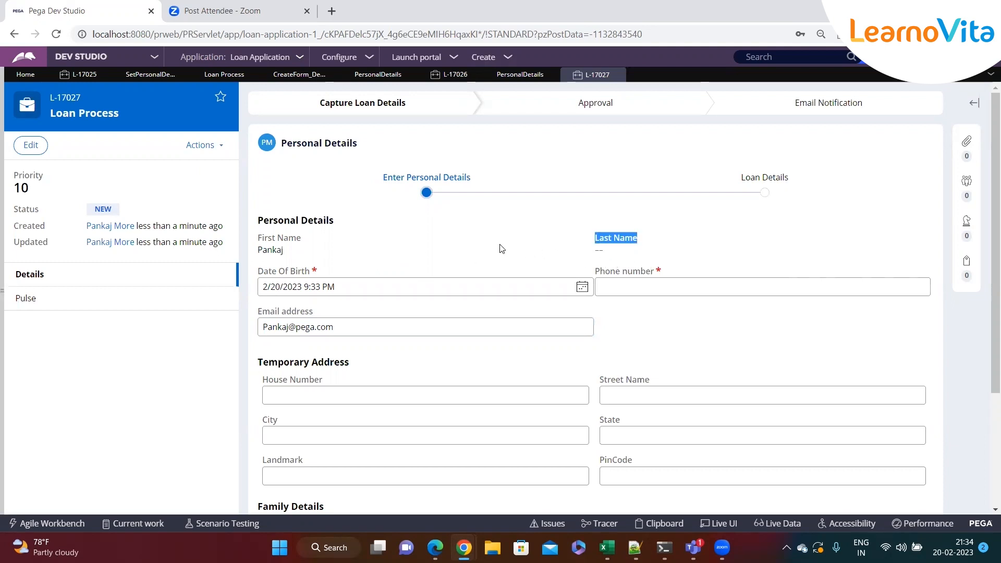
click(318, 257)
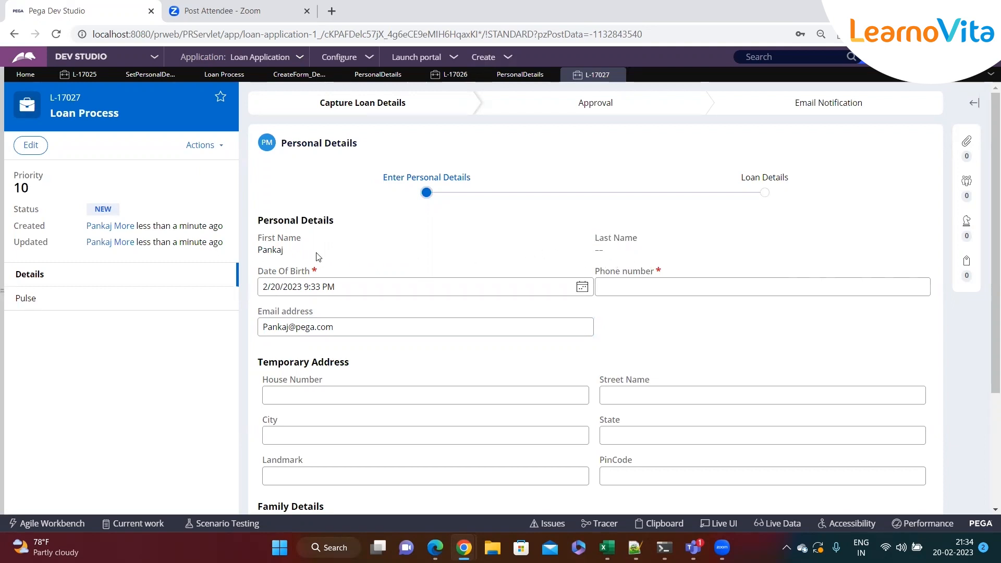
drag(290, 258, 260, 250)
click(310, 255)
double_click(273, 250)
click(329, 255)
drag(285, 253, 260, 251)
click(318, 258)
drag(308, 258, 258, 256)
click(329, 258)
click(334, 253)
click(281, 256)
click(349, 326)
drag(266, 326, 365, 326)
click(367, 327)
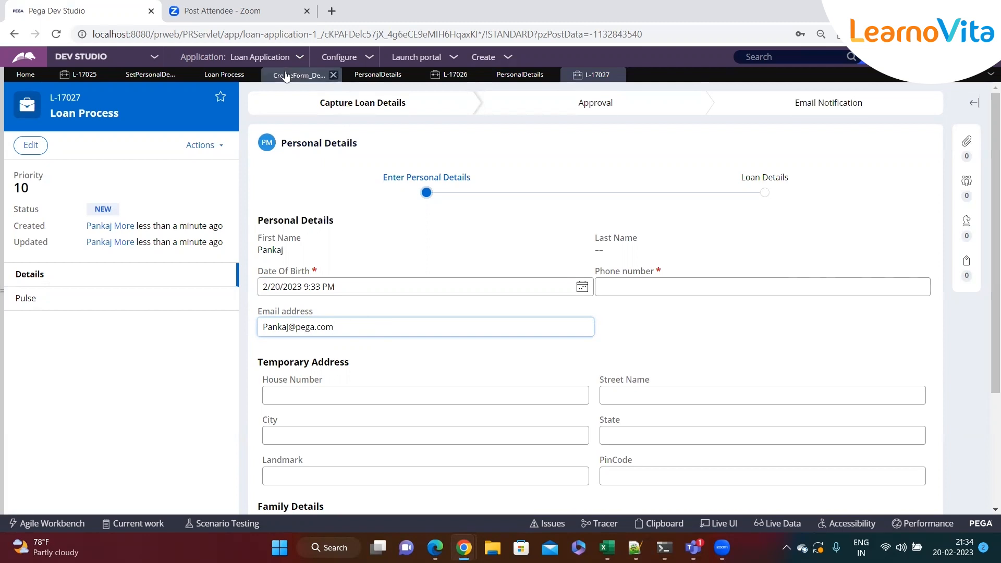
Return to the SetPersonalDetails data transform and copy the function name CurrentDateTime from the DateOfBirth source.
click(151, 76)
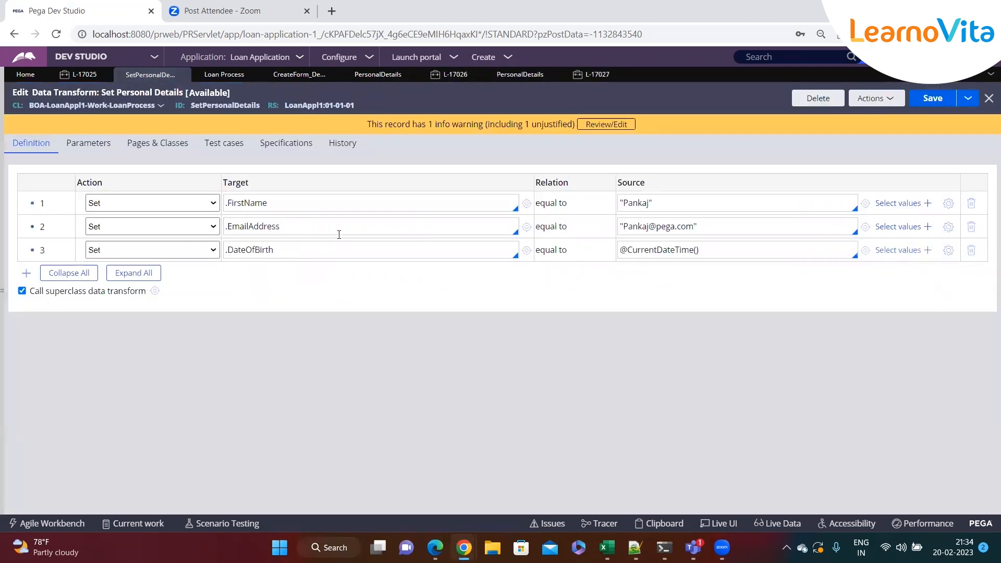
click(777, 250)
double_click(673, 250)
click(733, 250)
double_click(672, 252)
key(ctrl+c)
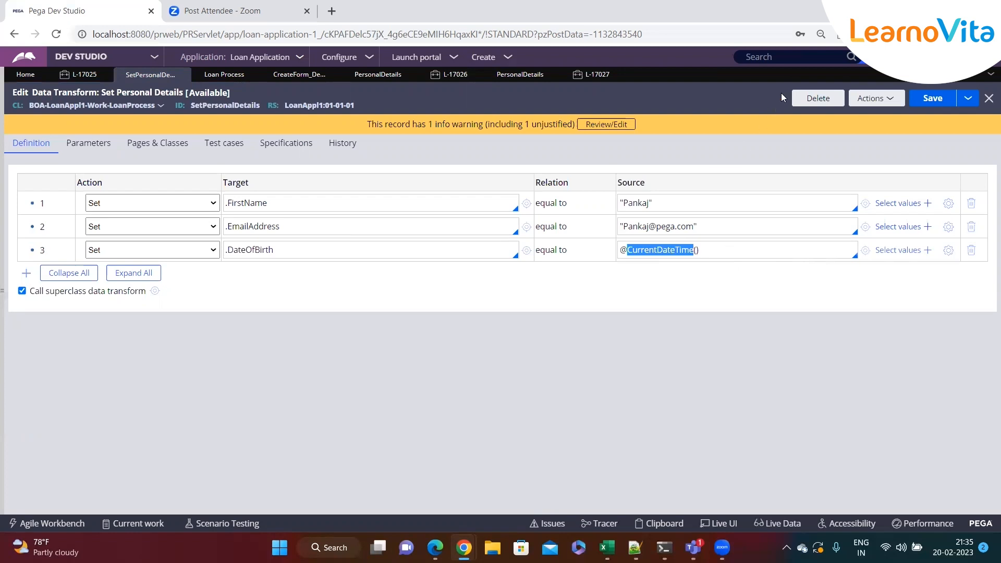
Search the rules for CurrentDateTime and open the DateTime CurrentDateTime function.
click(787, 57)
key(ctrl+v)
click(852, 56)
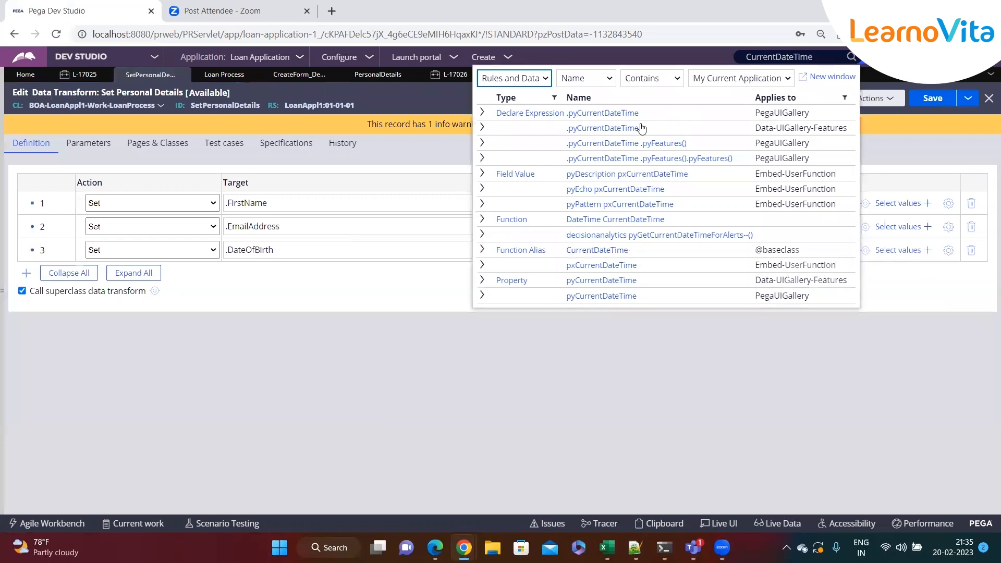
click(616, 221)
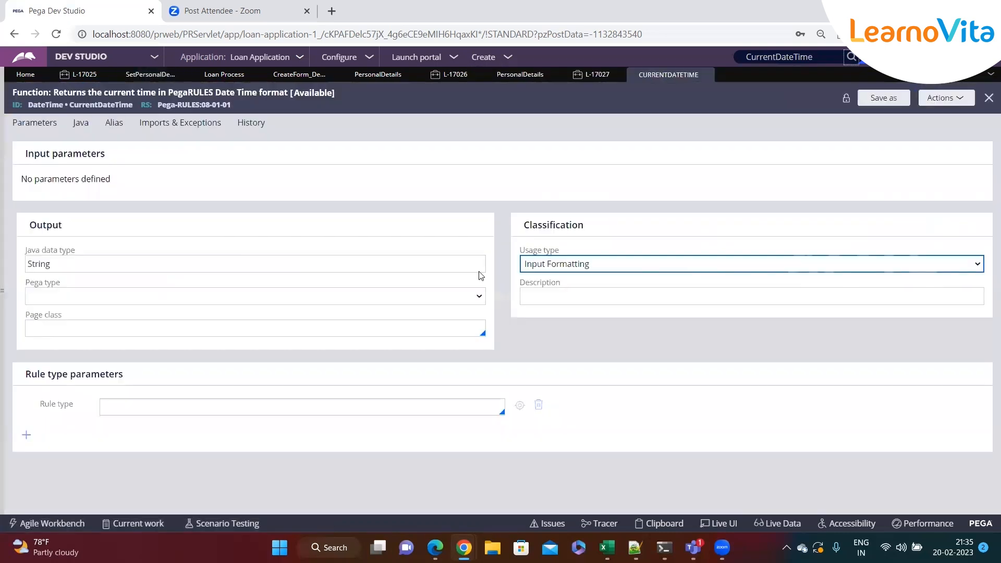
Review the CurrentDateTime function's Java source, then close the function rule and return to the data transform.
click(79, 127)
drag(189, 256, 47, 246)
click(24, 128)
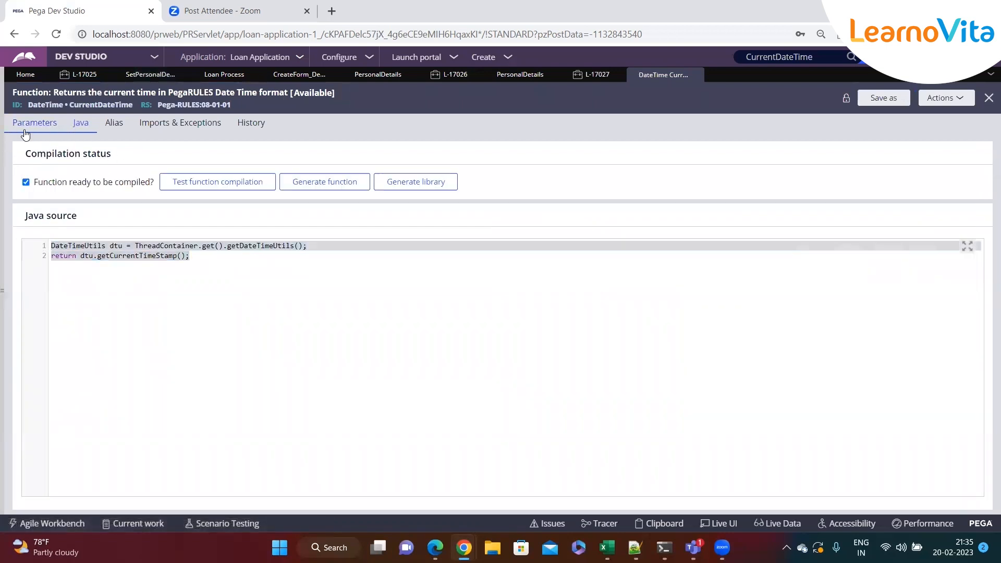
click(696, 75)
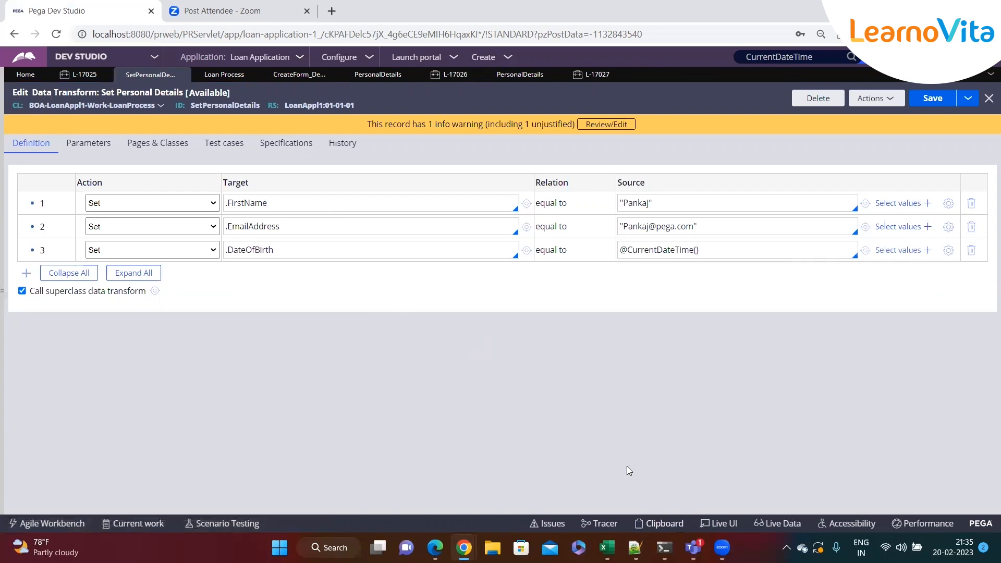
Open the clipboard viewer, display the OperatorID page under System Pages and copy its page name.
click(660, 524)
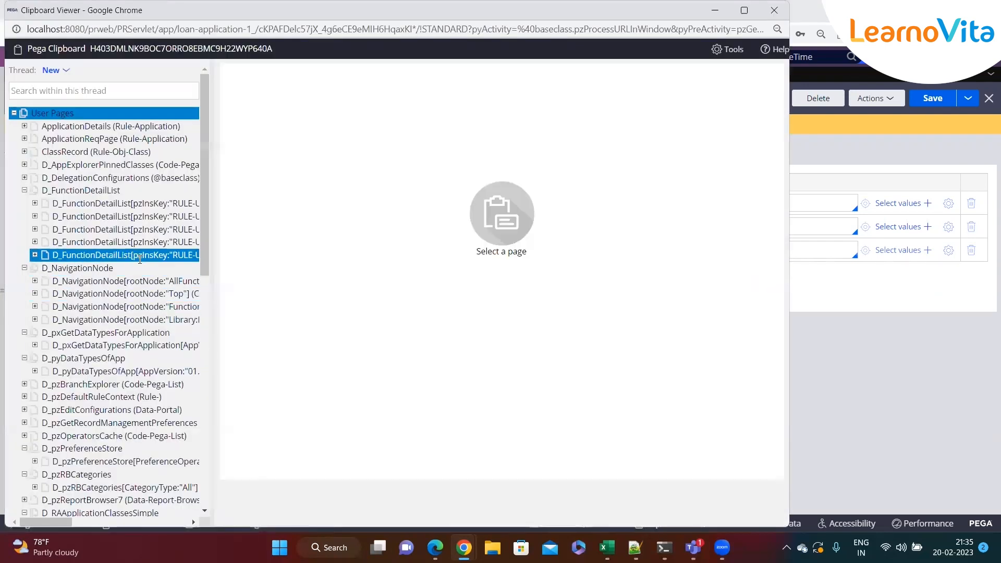
scroll(140, 259, down, 15)
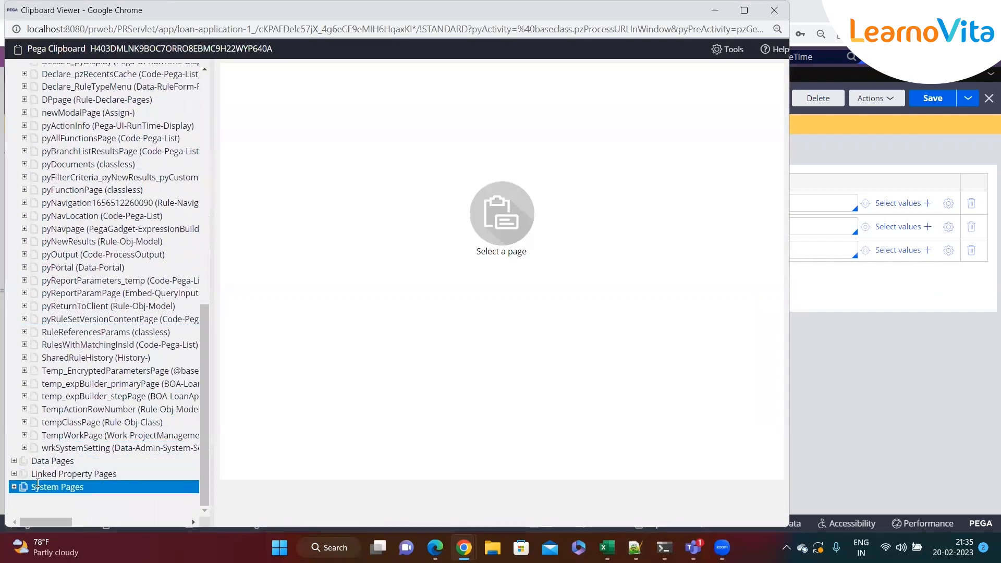
click(14, 487)
scroll(71, 420, down, 3)
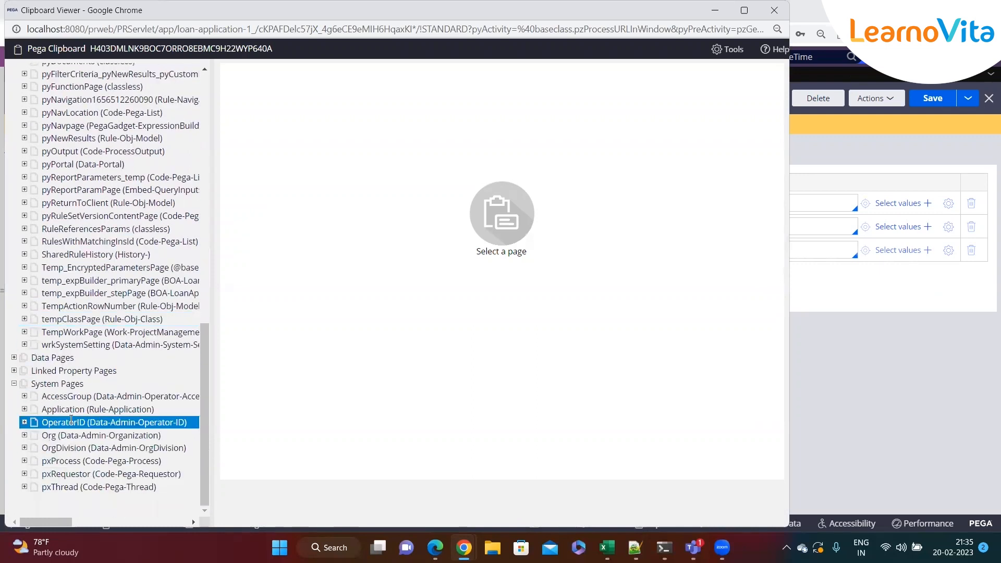
click(71, 421)
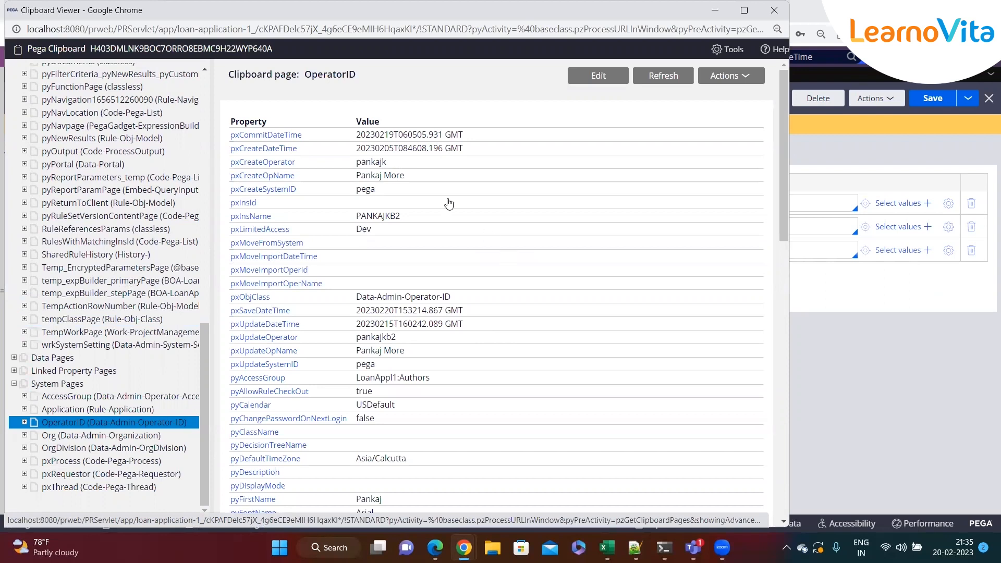
double_click(314, 75)
click(380, 83)
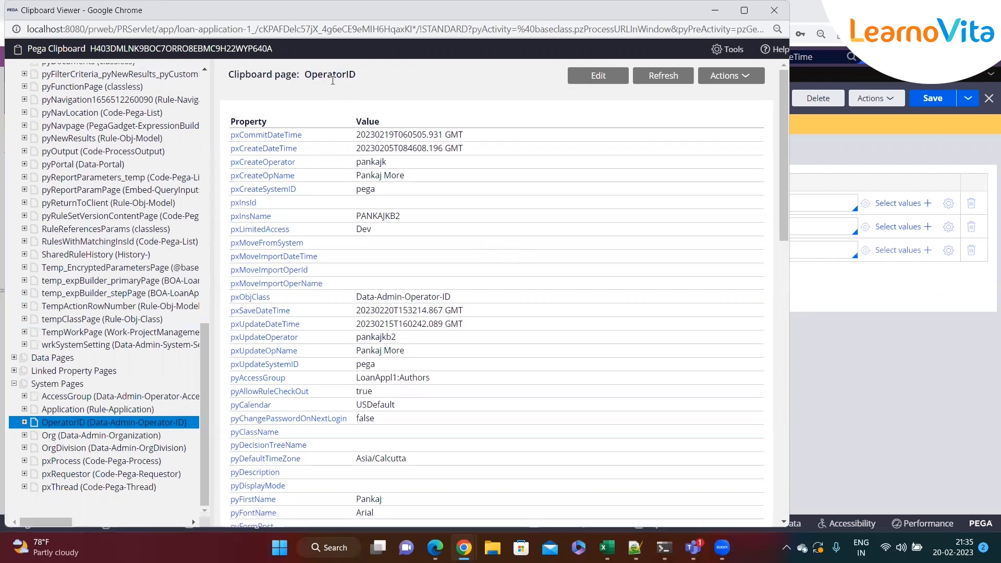
double_click(328, 76)
key(ctrl+c)
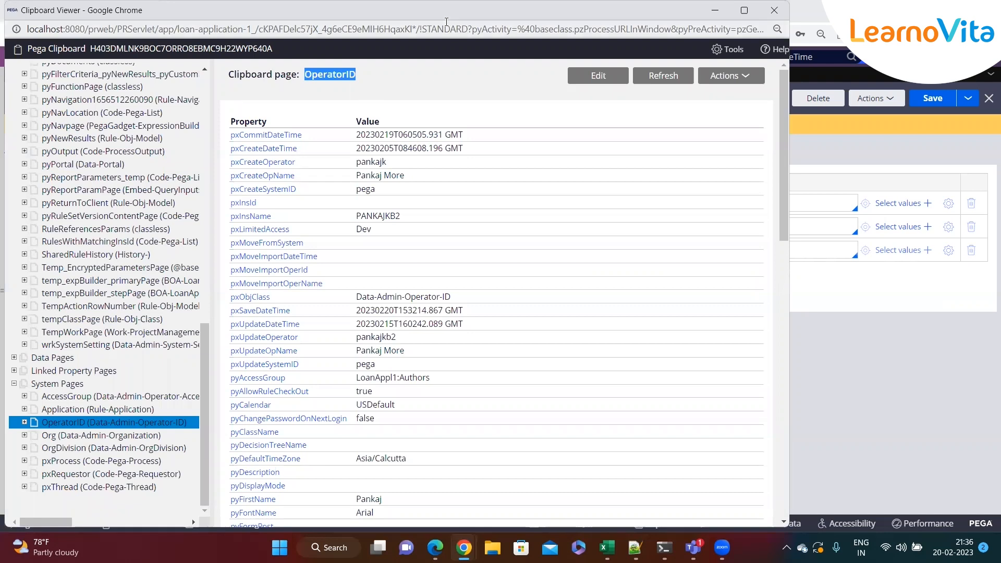
Add OperatorID as a page name in the SetPersonalDetails data transform's pages and classes.
drag(688, 18, 711, 54)
click(734, 46)
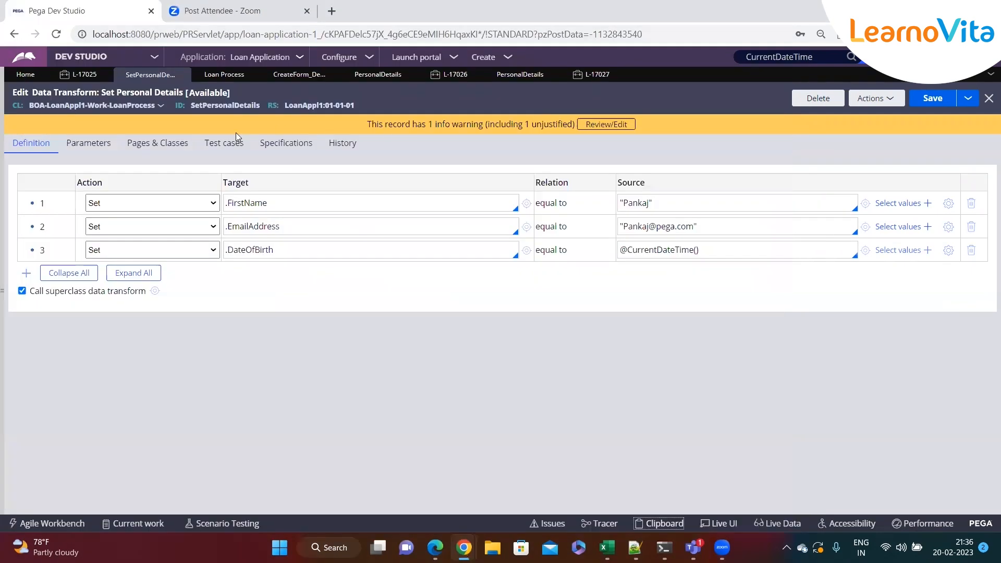
click(157, 143)
click(102, 201)
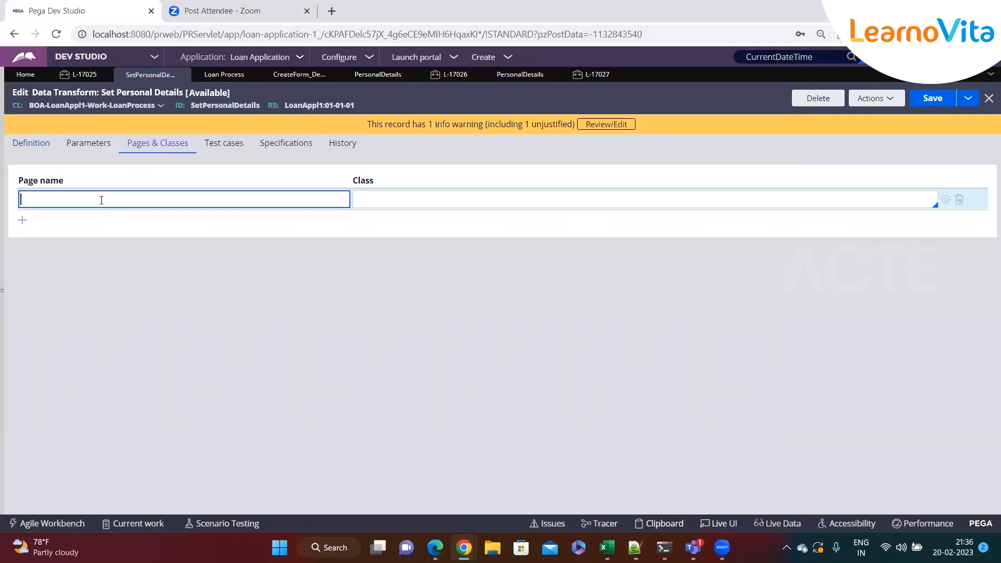
key(ctrl+v)
click(354, 200)
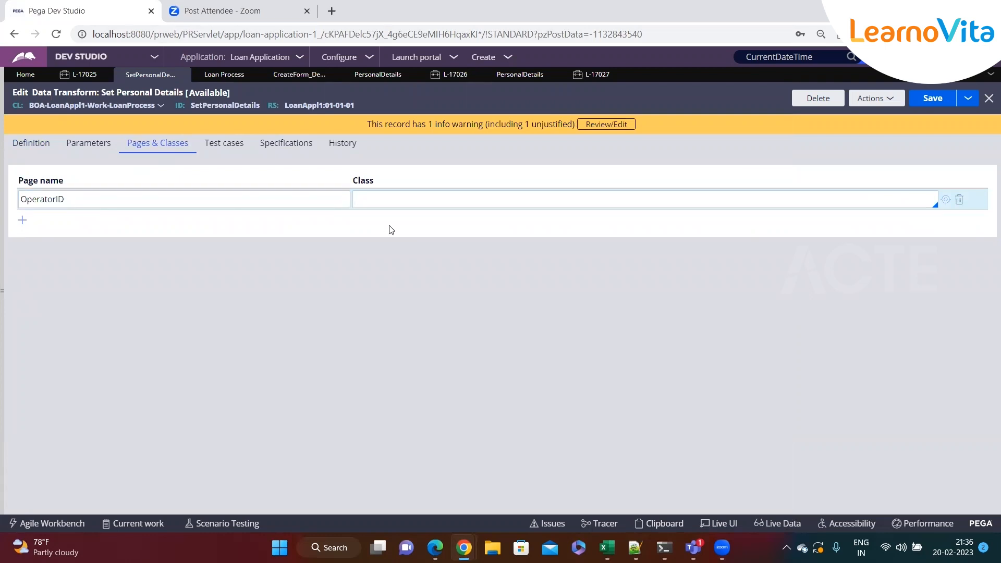
Copy the OperatorID page's pxObjClass value from the clipboard and set the page's class to Data-Admin-Operator-ID.
key(alt+Tab)
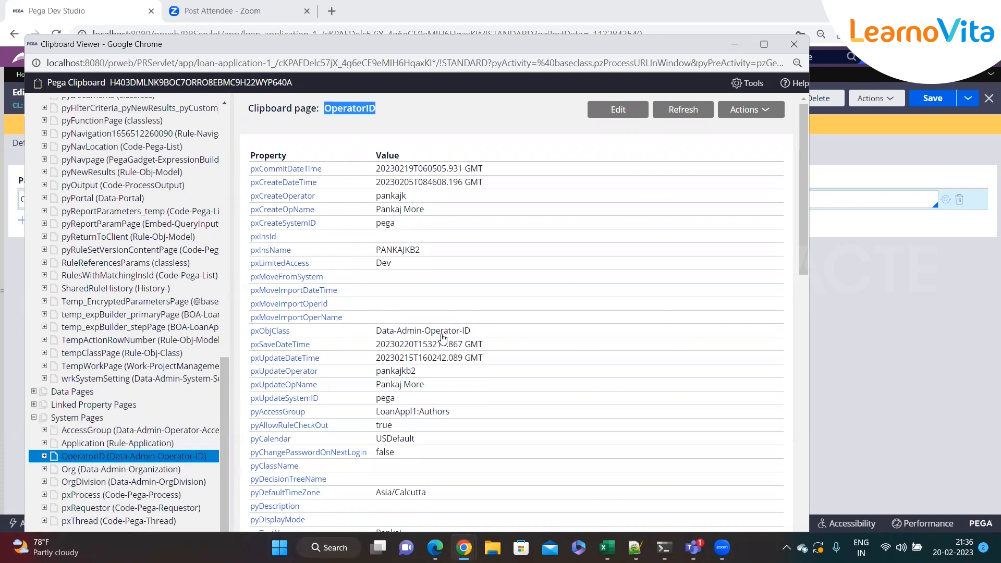
drag(474, 330, 378, 332)
key(ctrl+c)
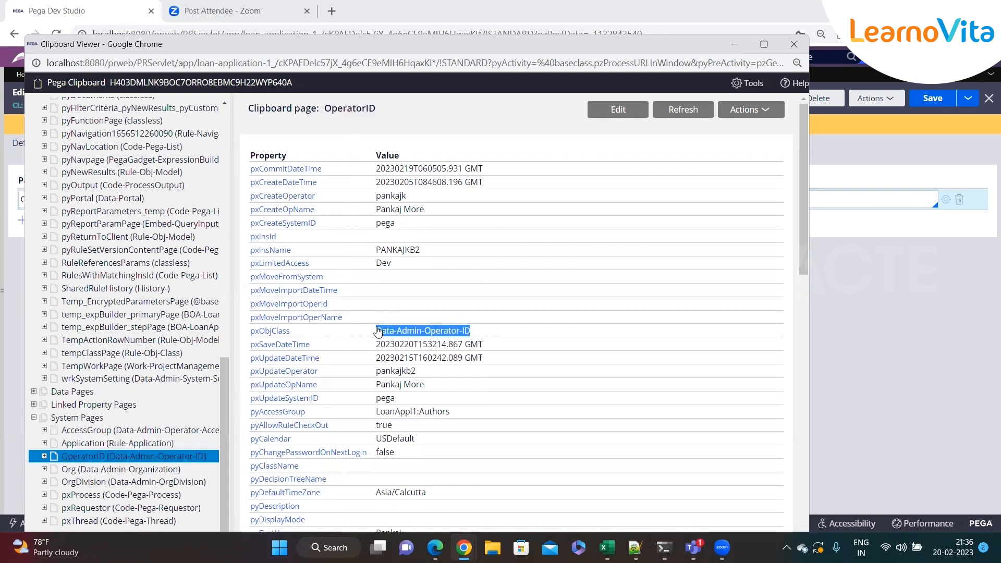
click(735, 44)
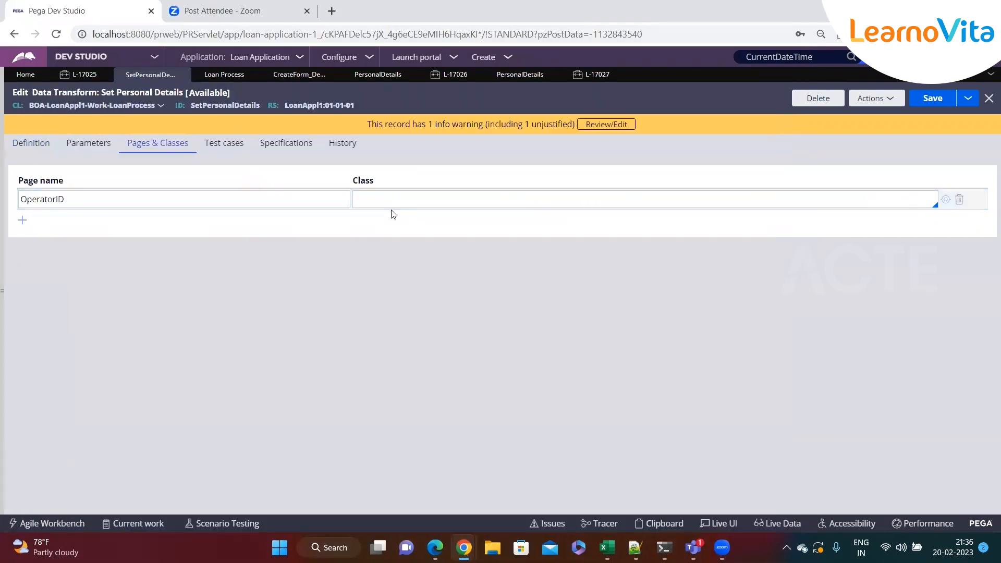
click(376, 199)
key(ctrl+v)
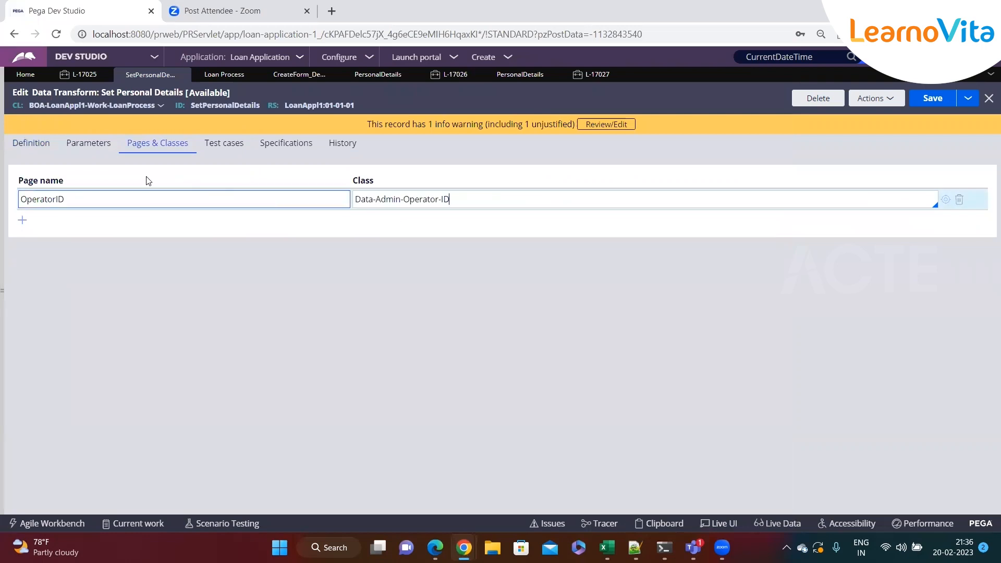
Copy the OperatorID page name and start the .FirstName source in the data transform definition with "OperatorID.".
double_click(35, 203)
key(ctrl+c)
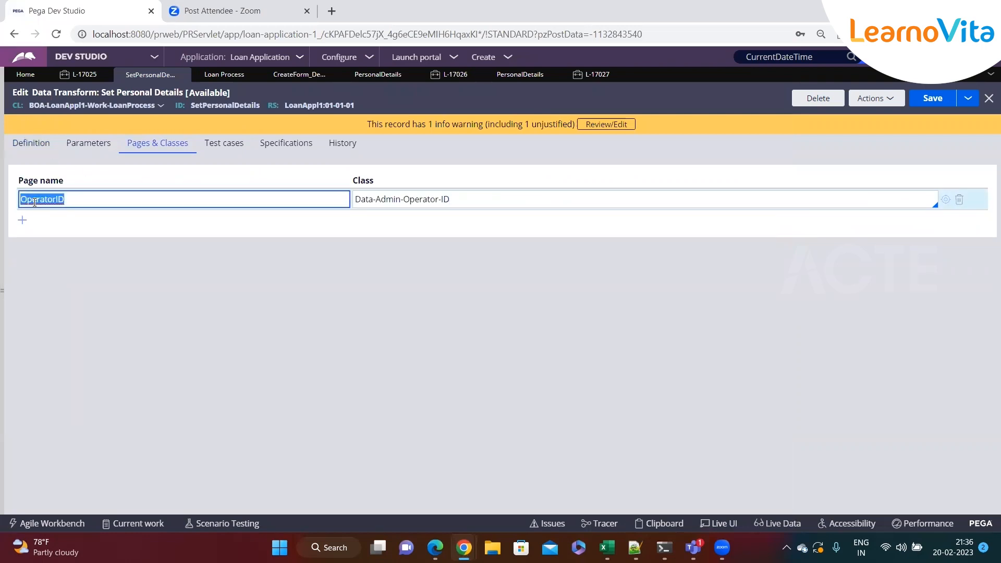
click(42, 144)
triple_click(669, 209)
key(ctrl+v)
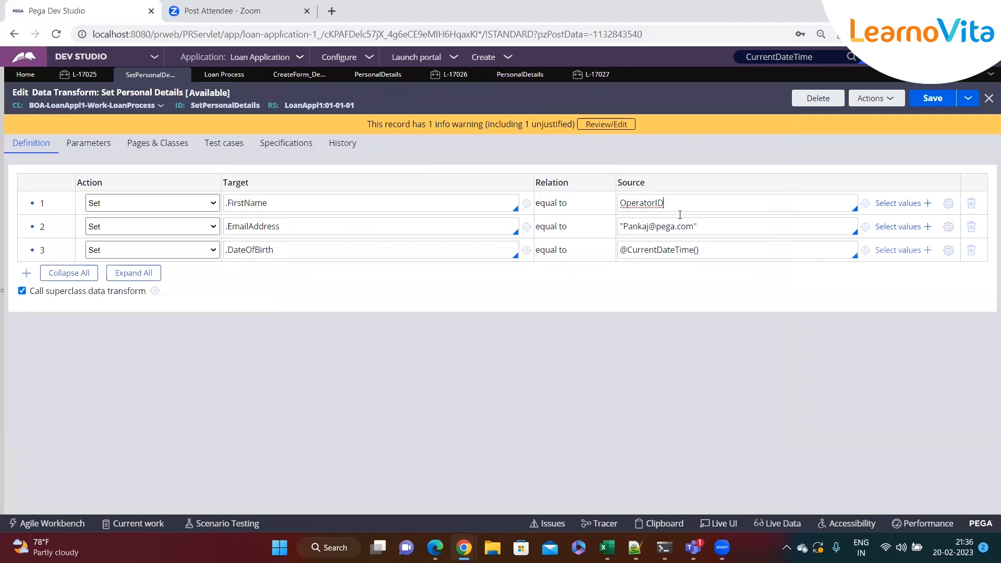
text(.)
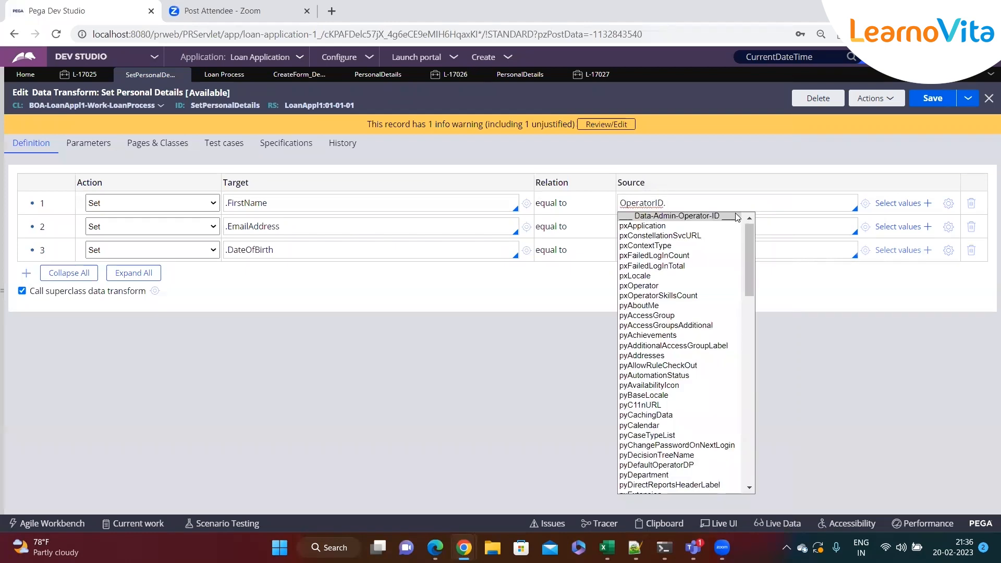
Find and copy the pyFirstName property name on the OperatorID clipboard page, and complete the .FirstName source as OperatorID.pyFirstName.
key(alt+Tab)
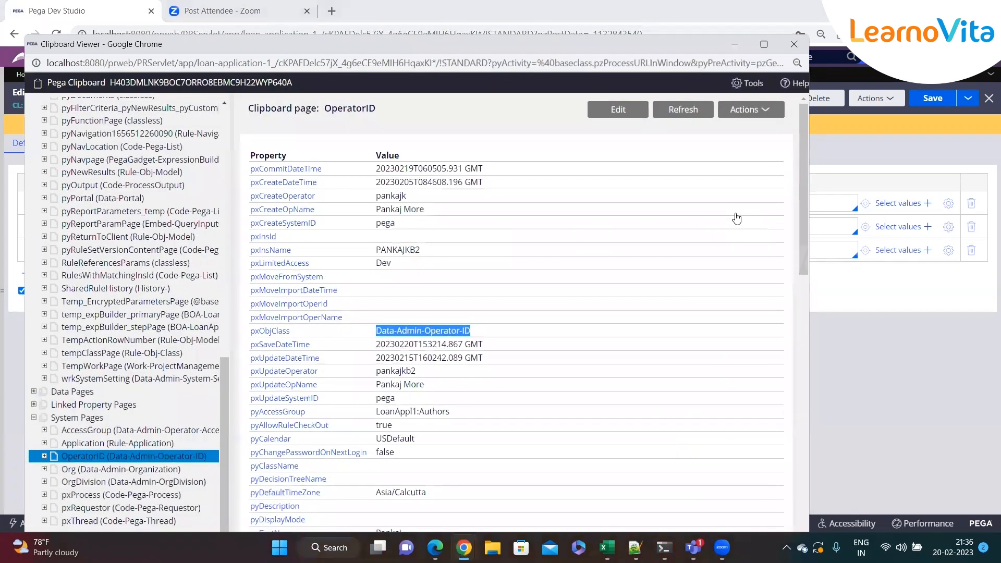
scroll(651, 253, down, 1)
scroll(652, 253, down, 1)
key(ctrl+f)
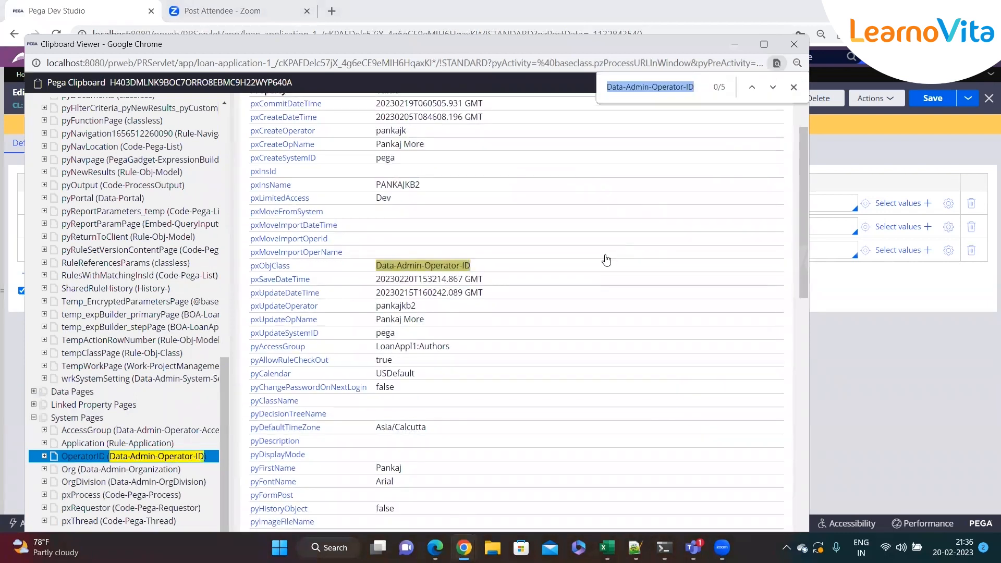
text(aj)
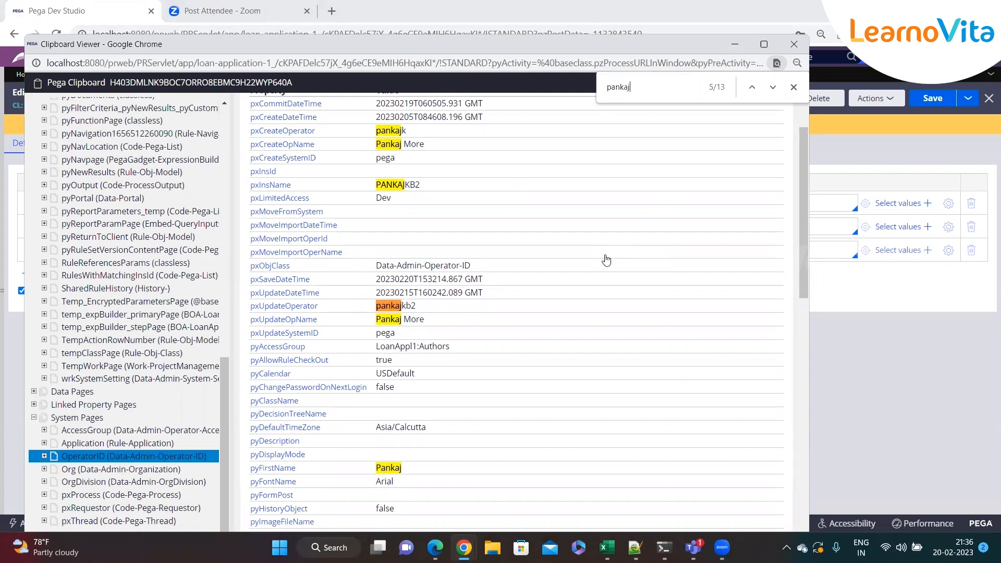
scroll(514, 400, down, 3)
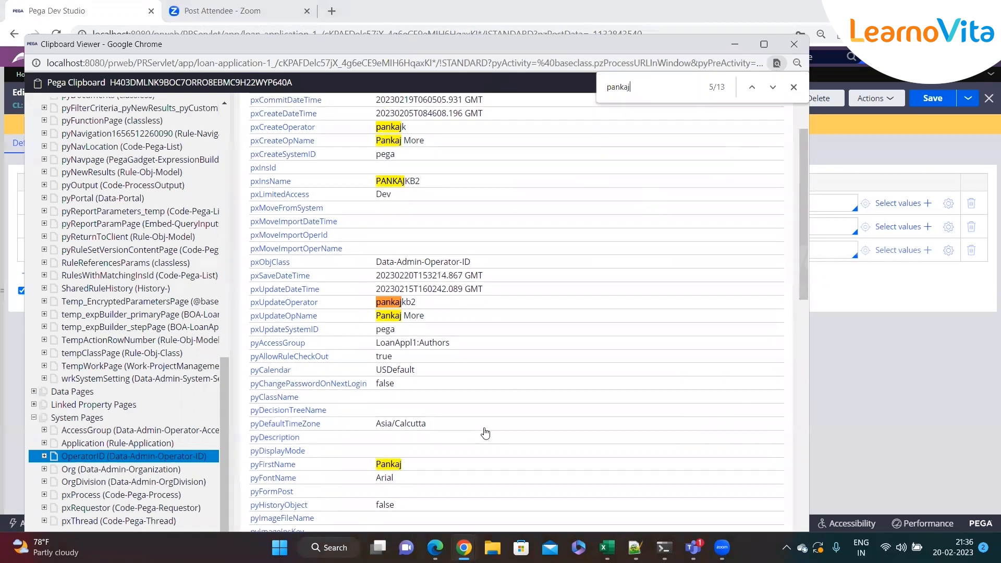
drag(297, 339, 251, 339)
key(ctrl+c)
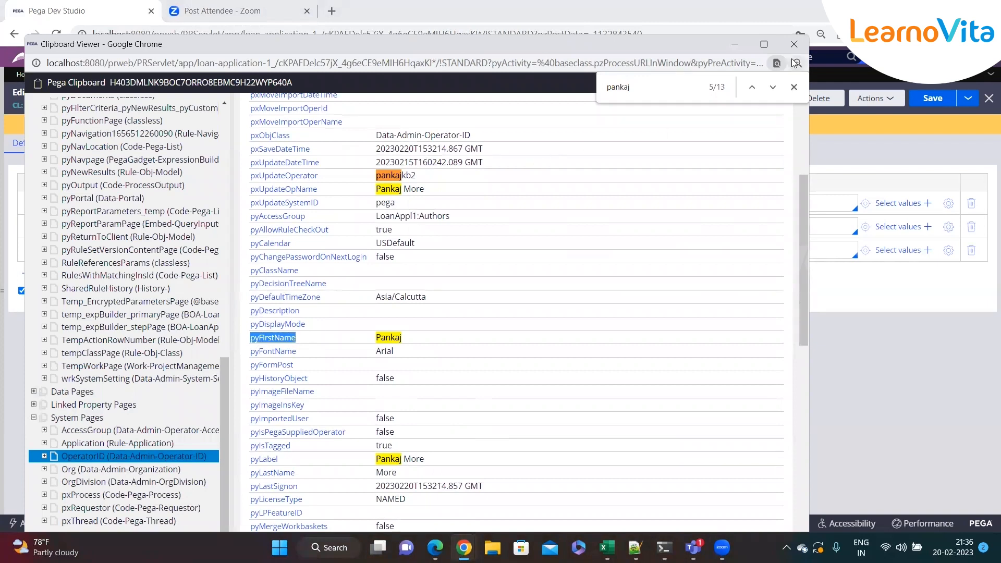
click(735, 44)
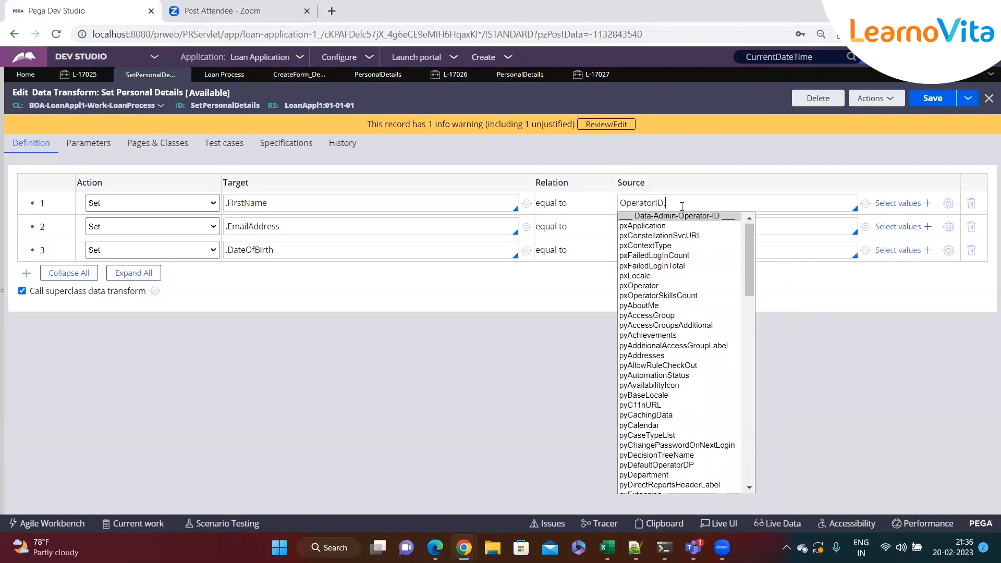
key(ctrl+v)
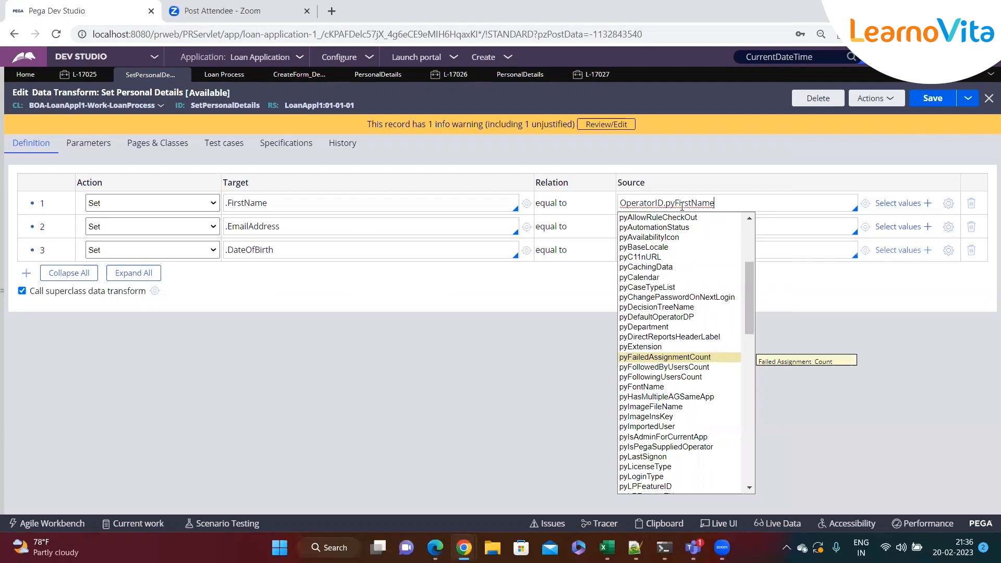
click(502, 309)
Insert a Set row below .FirstName with .LastName as its target.
key(Return)
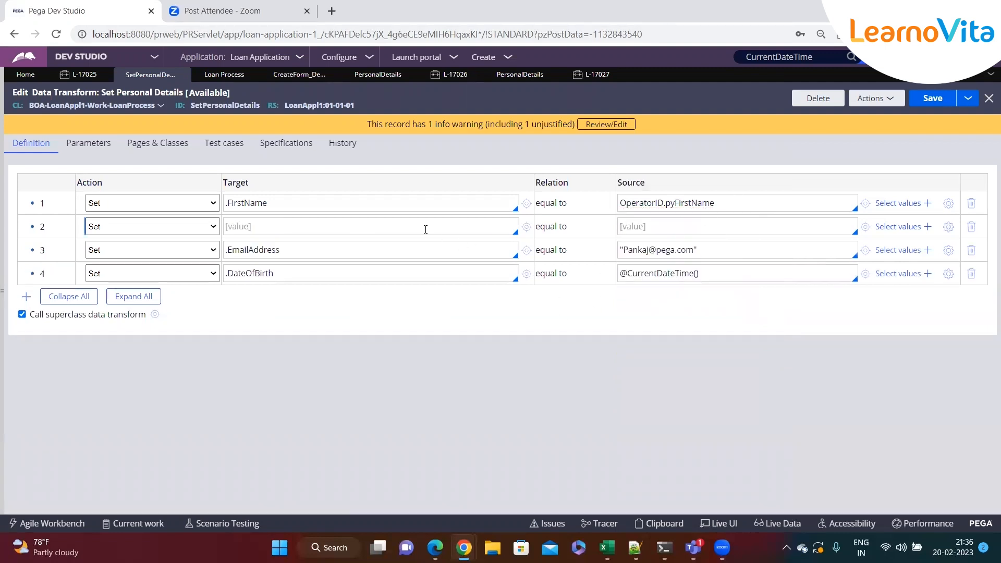
text(.la)
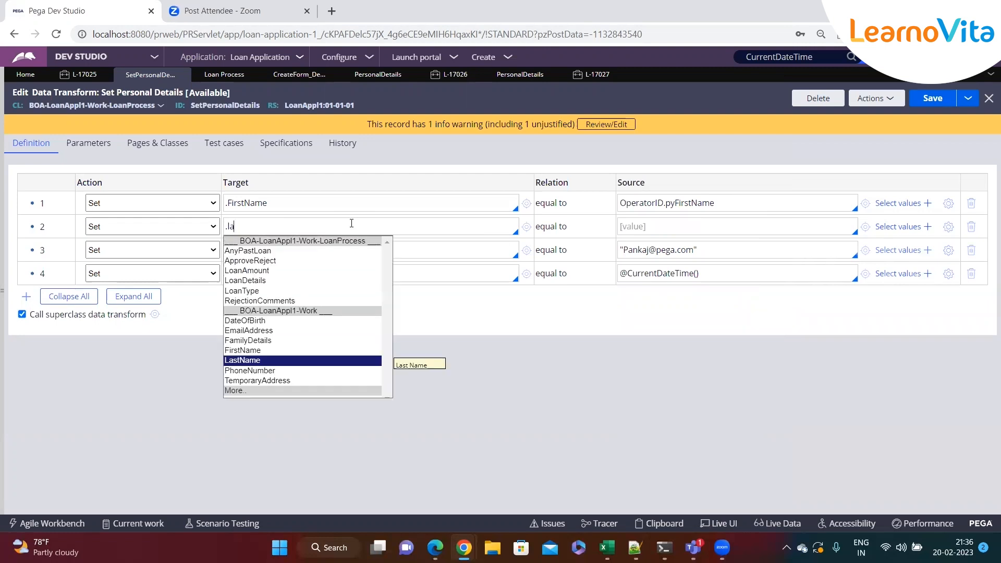
text(s)
key(Return)
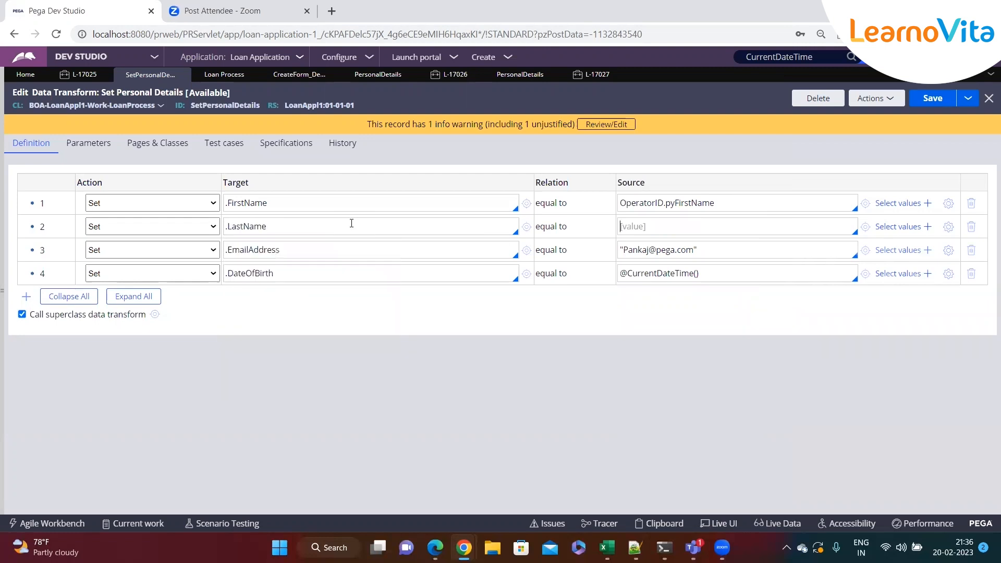
double_click(636, 203)
text(pyFirstName)
click(631, 227)
text(pyFirstName)
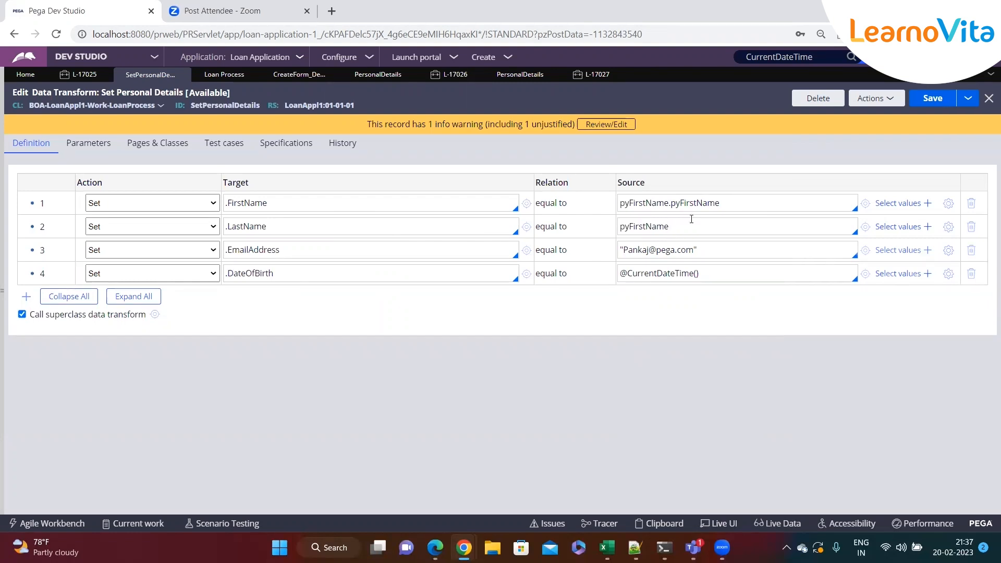
key(ctrl+z)
key(ctrl+z)
click(675, 227)
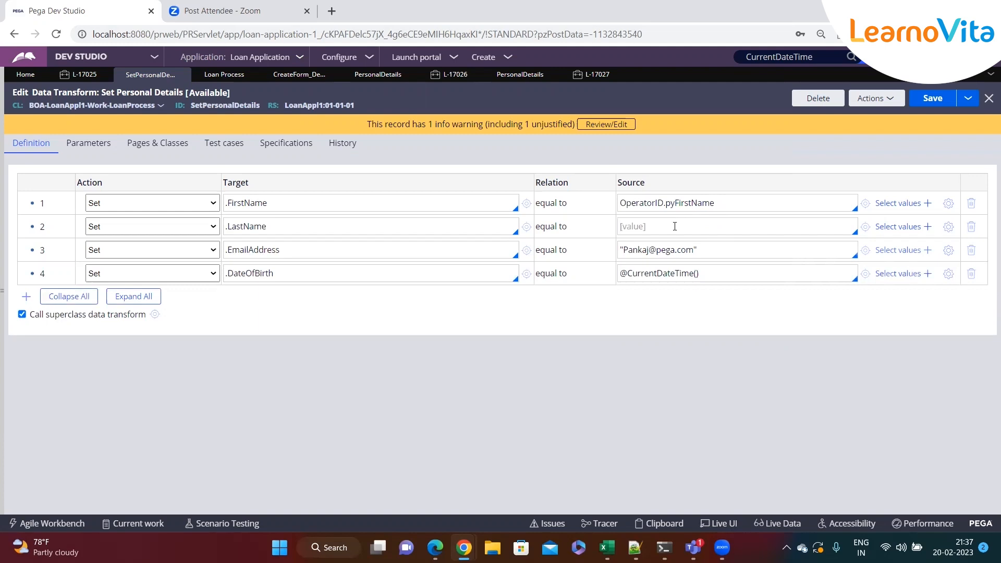
Copy the OperatorID page name from the .FirstName source into the .LastName source.
double_click(636, 204)
key(ctrl+c)
click(641, 226)
key(ctrl+v)
Find and copy the pyLastName property name on the OperatorID clipboard page, and complete the .LastName source as OperatorID.pyLastName.
mouse_move(464, 547)
click(674, 485)
double_click(637, 90)
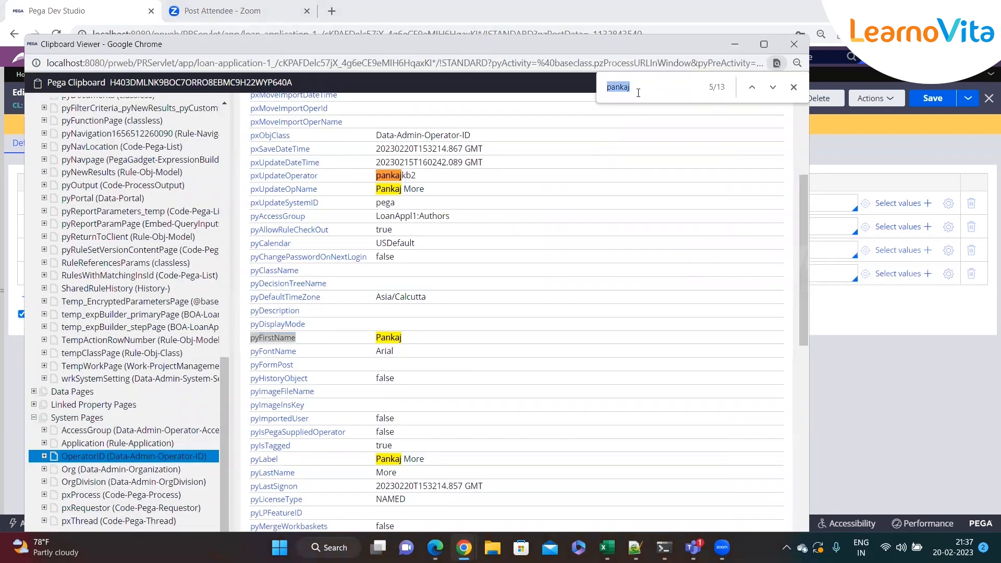
text(lastna)
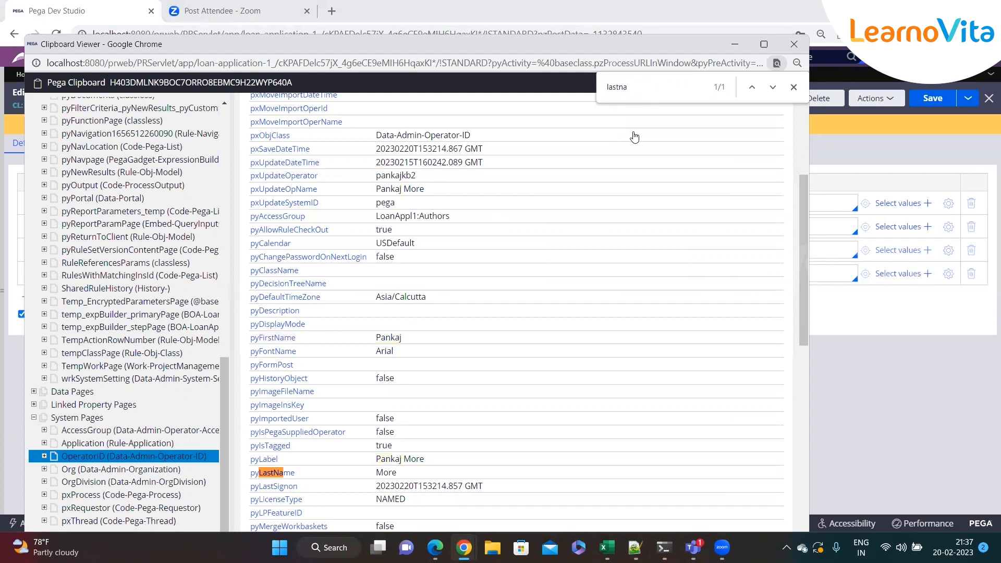
scroll(574, 209, down, 4)
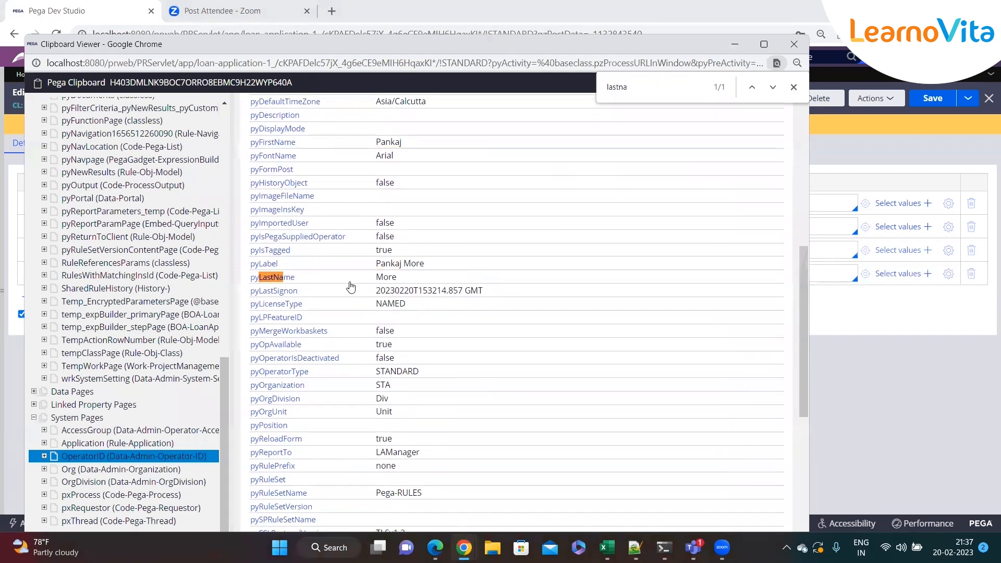
drag(313, 277, 251, 285)
key(ctrl+c)
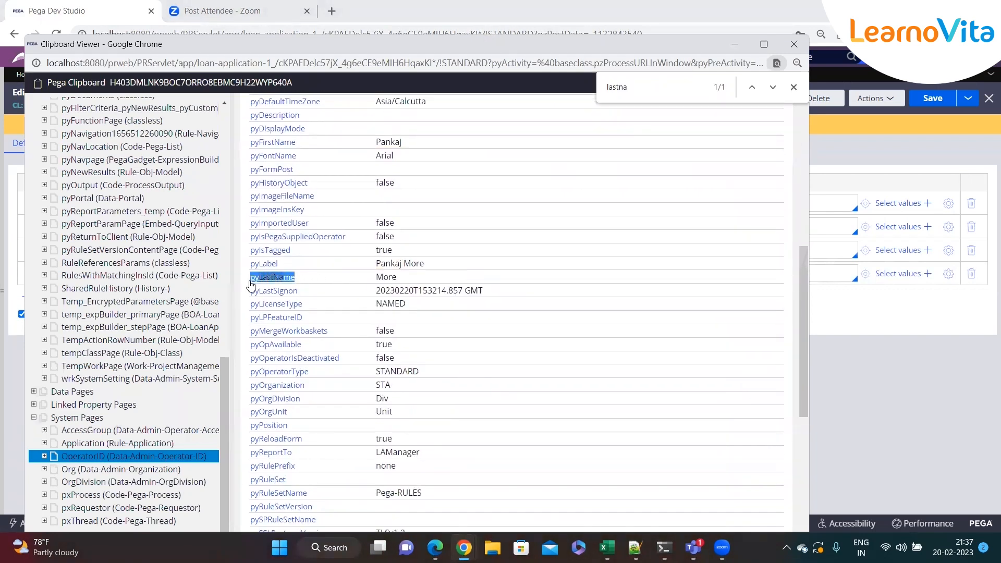
click(743, 47)
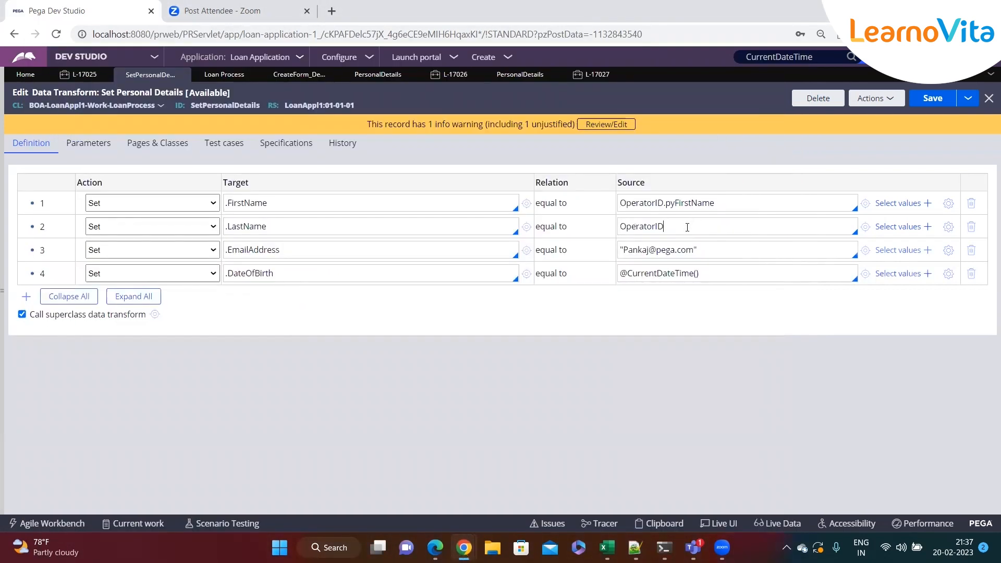
text(.)
key(ctrl+v)
key(ctrl+s)
Insert a Set row below .LastName with .PhoneNumber as its target.
click(735, 231)
key(Return)
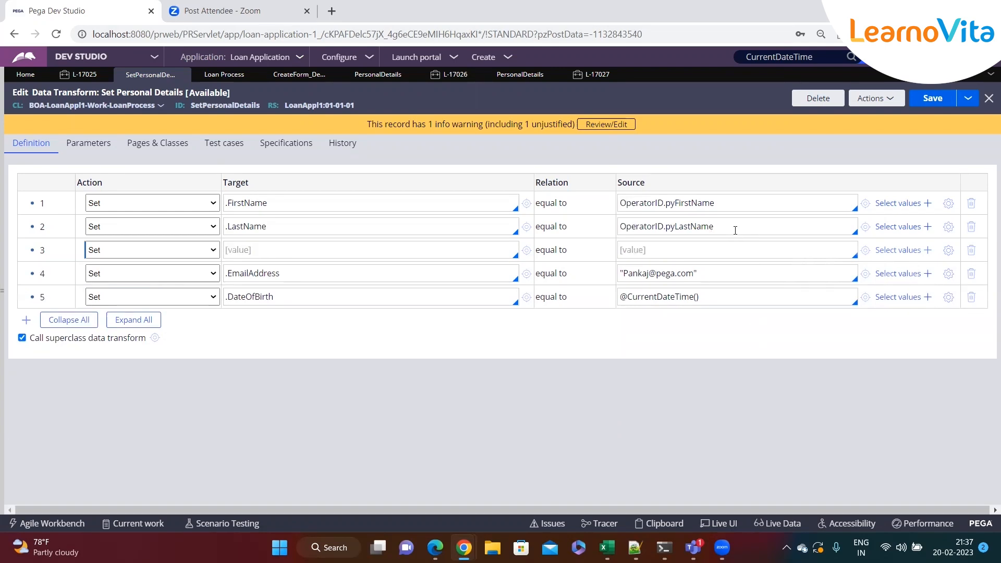
text(.p)
key(Return)
key(Tab)
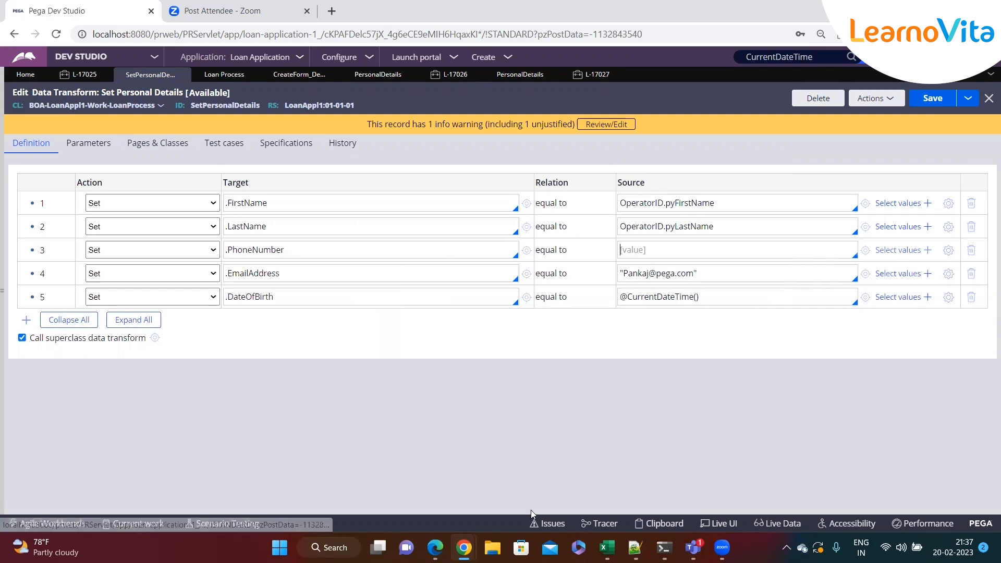
Open the signed-in operator's record and change the domain of its email address to pega.com.
click(672, 529)
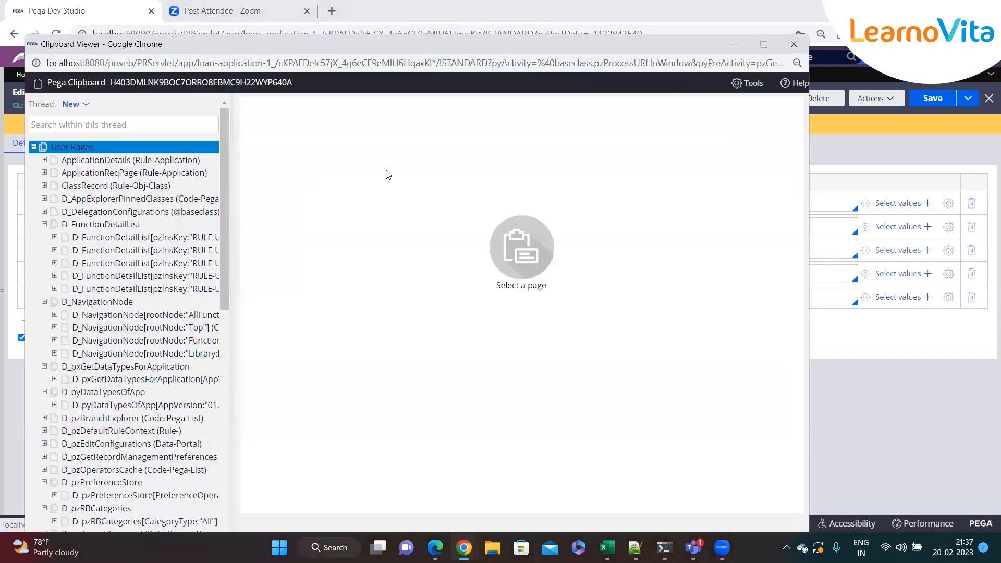
click(796, 43)
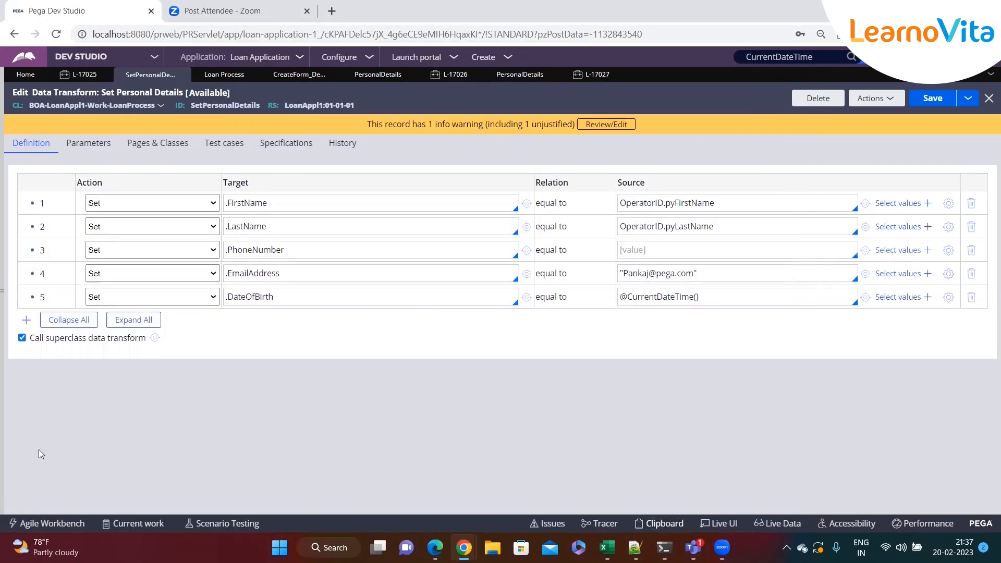
click(24, 503)
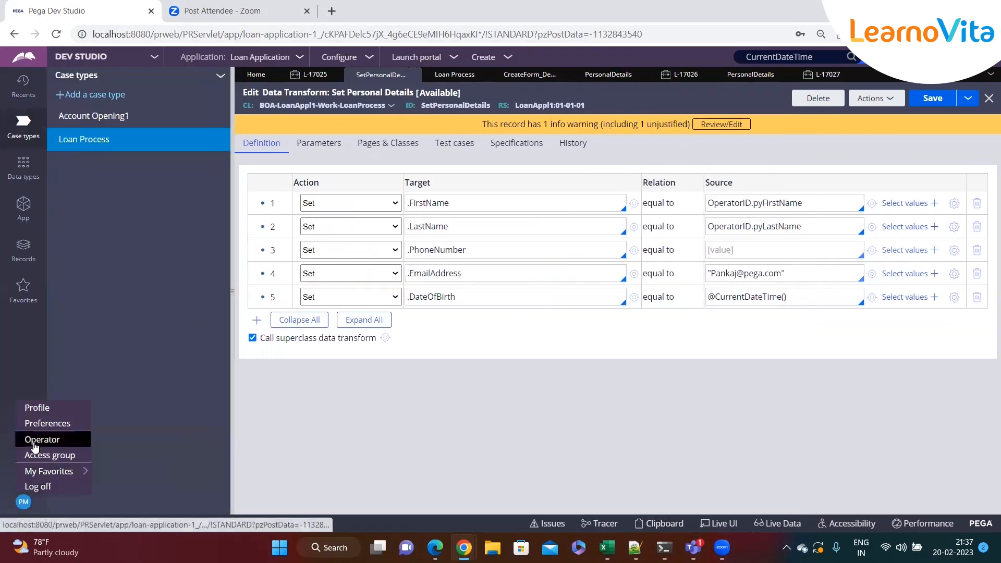
click(40, 439)
click(279, 307)
double_click(274, 404)
drag(381, 438, 313, 439)
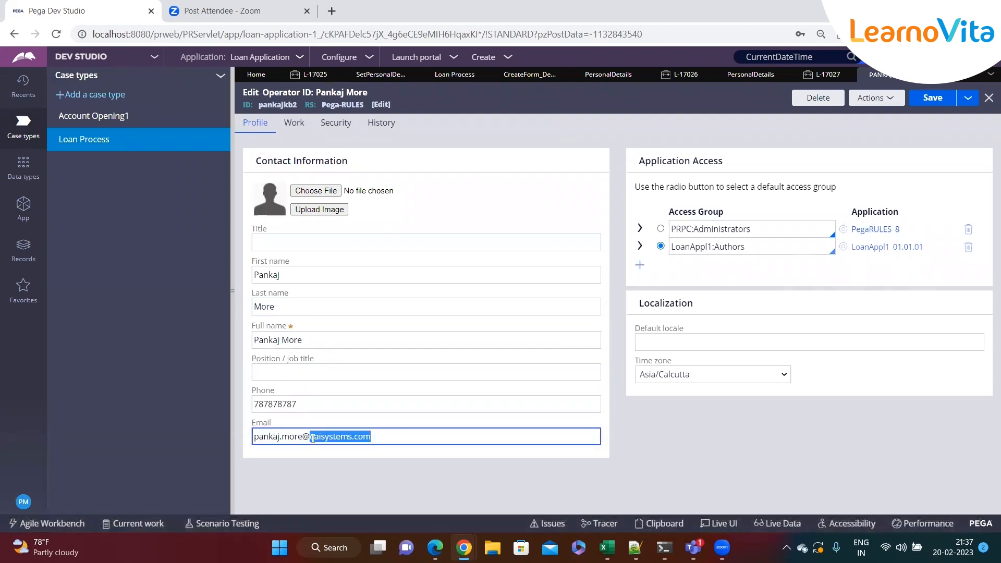
text(peg)
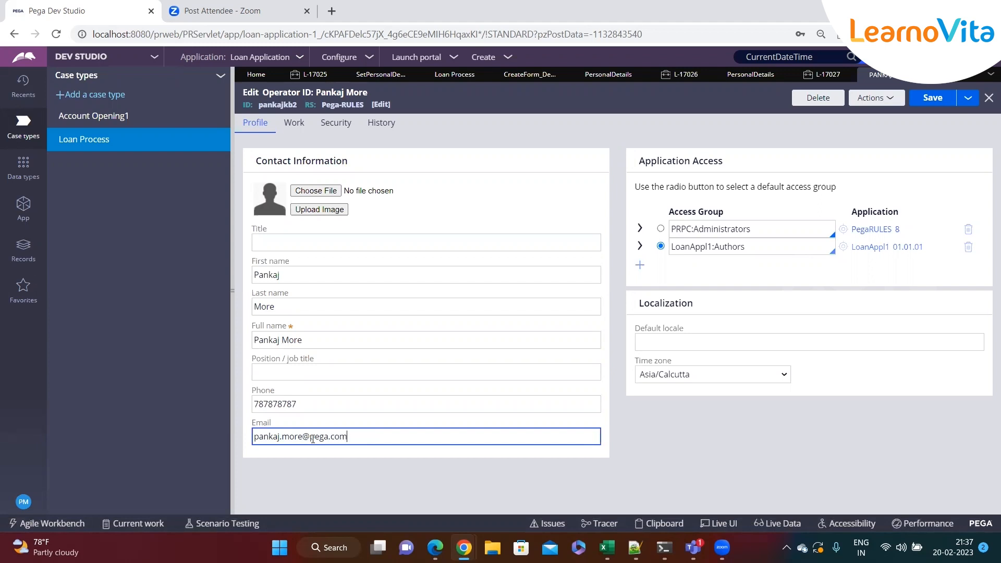
Examine the operator record's name, phone and email fields, and close the record, discarding the unsaved changes.
click(331, 366)
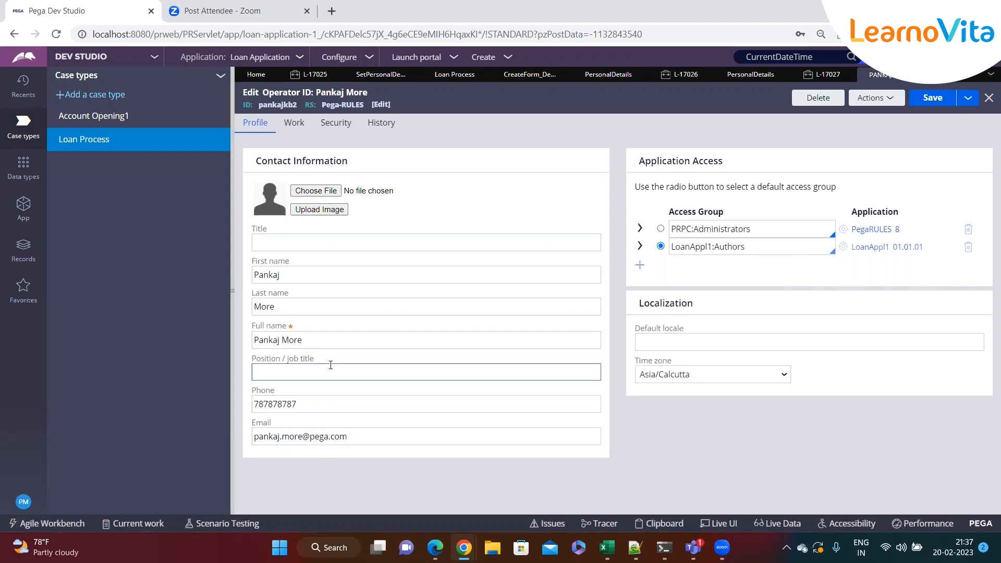
click(311, 403)
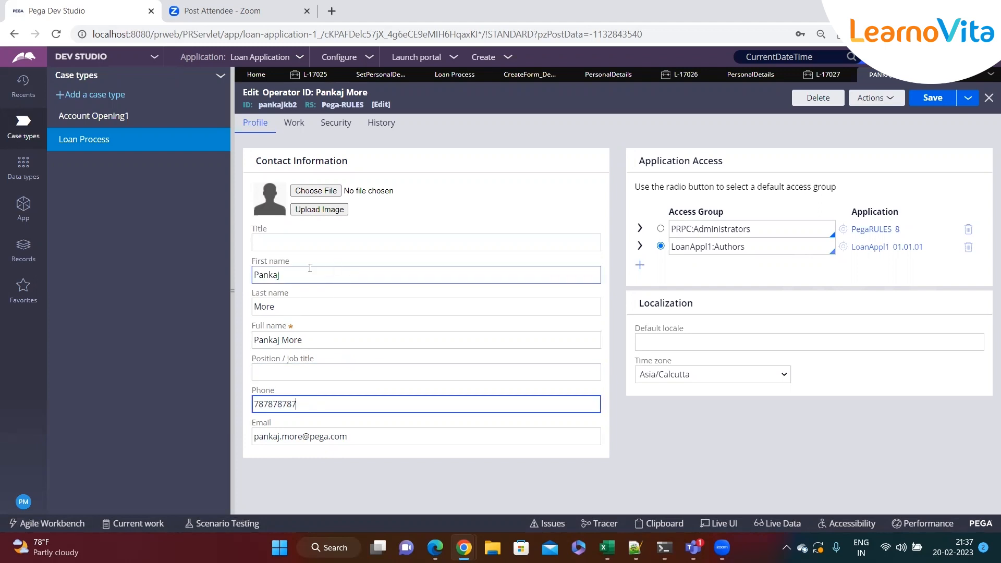
click(297, 267)
click(266, 301)
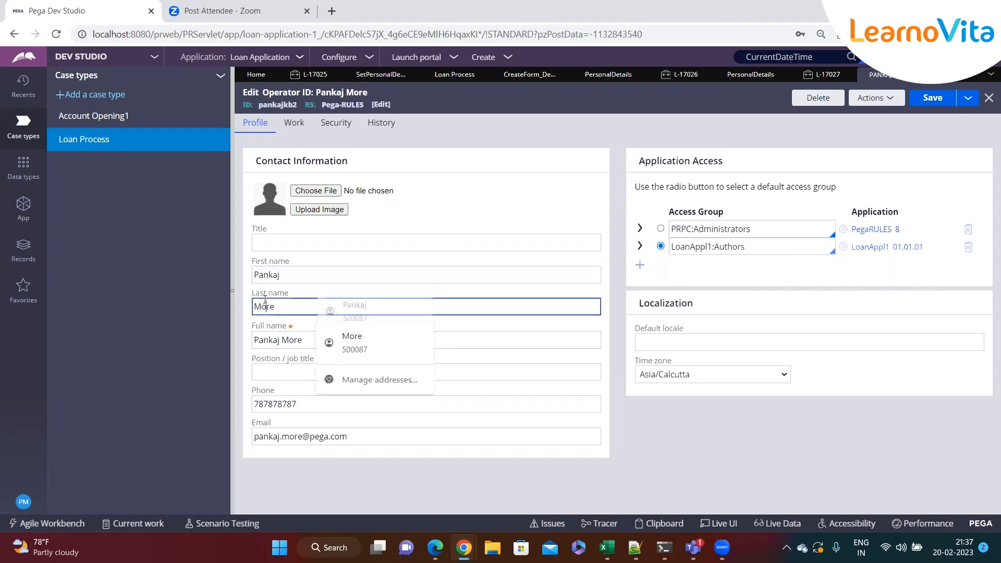
double_click(258, 340)
double_click(273, 404)
click(278, 438)
double_click(278, 438)
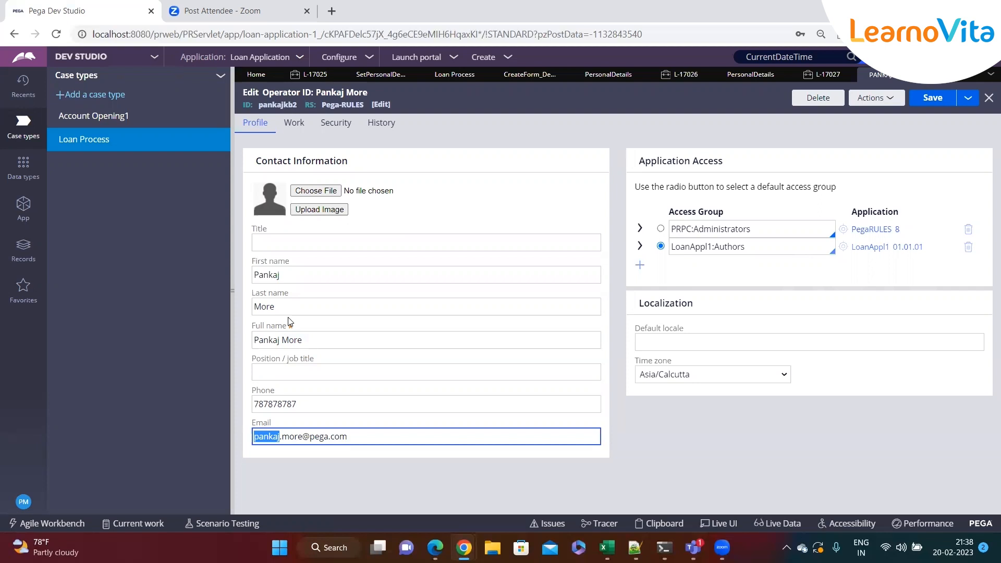
click(319, 306)
click(294, 281)
click(289, 473)
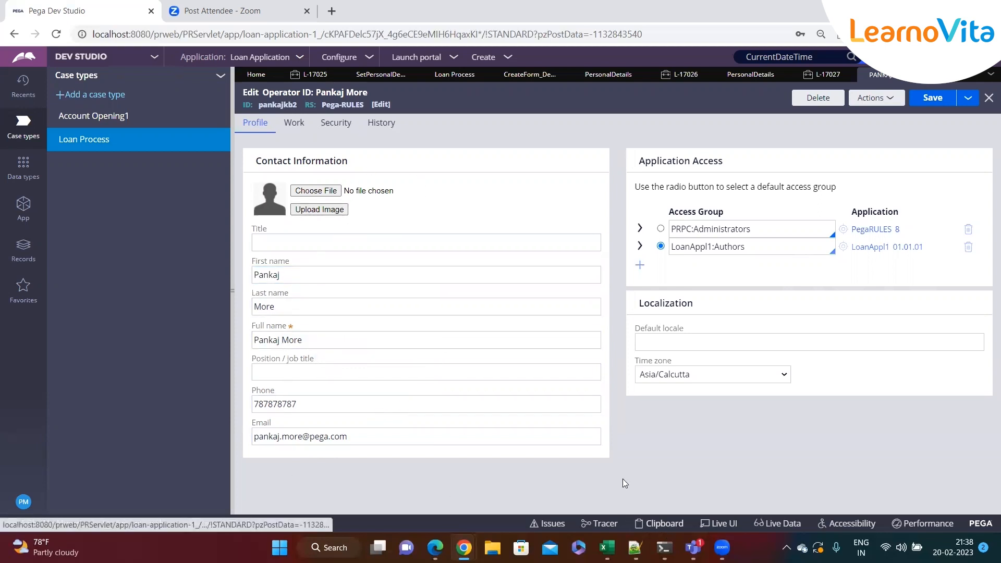
click(913, 75)
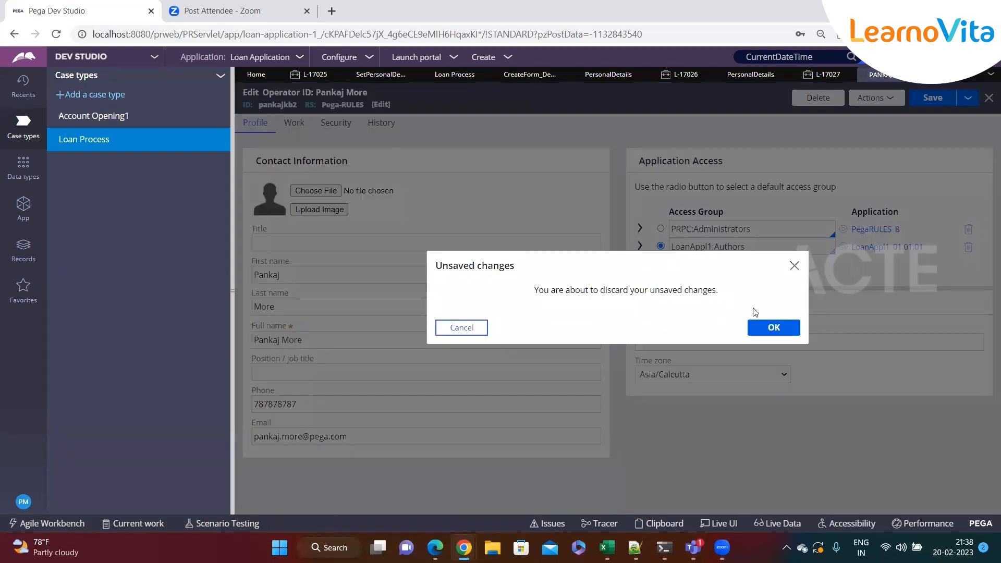
click(759, 328)
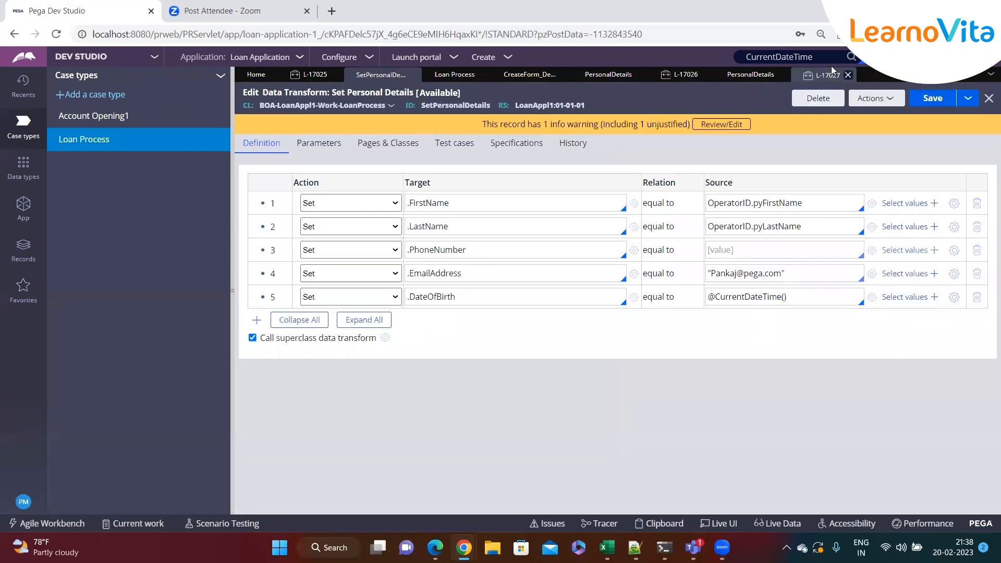
In the signed-in operator's record, change the email address domain to pega.com, then save and close the record.
click(25, 502)
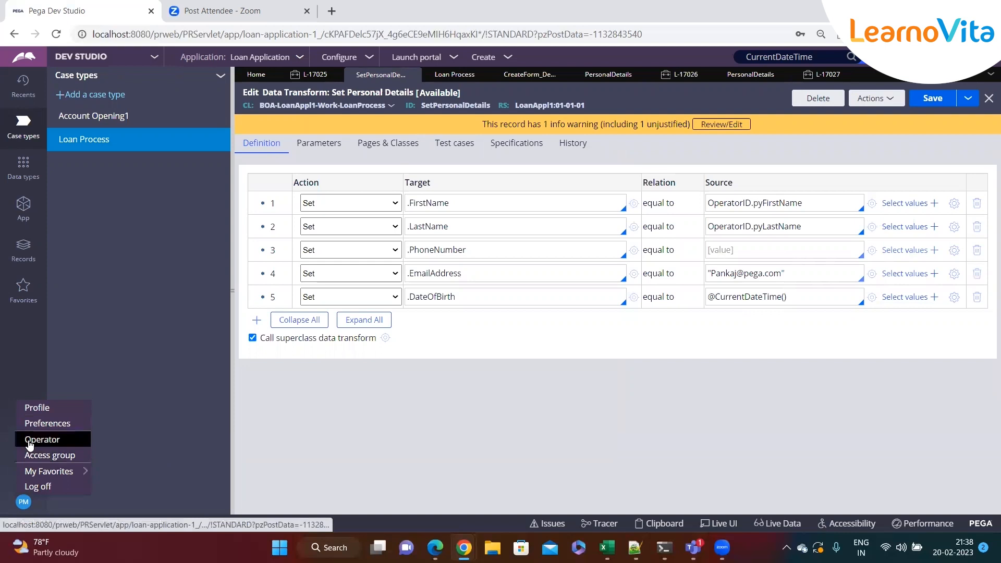
click(31, 438)
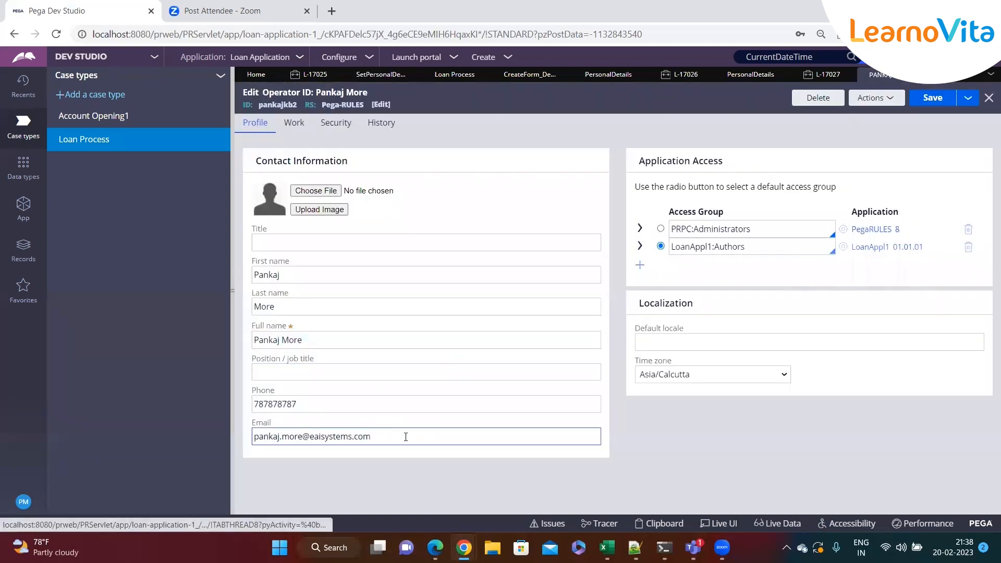
click(406, 437)
key(BackSpace)
key(BackSpace)
key(BackSpace)
key(BackSpace)
key(BackSpace)
key(BackSpace)
key(BackSpace)
key(BackSpace)
key(BackSpace)
key(BackSpace)
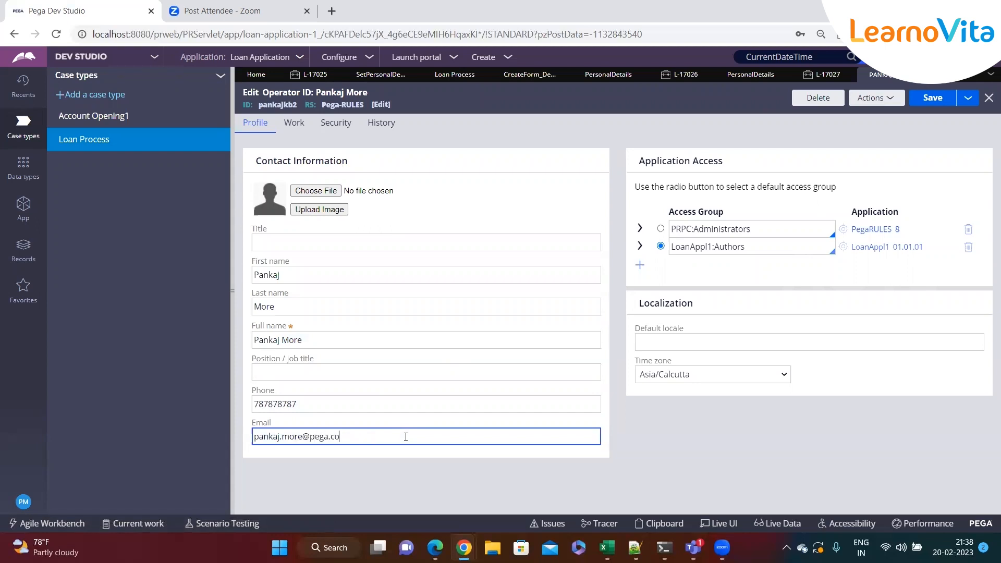
key(ctrl+s)
click(913, 75)
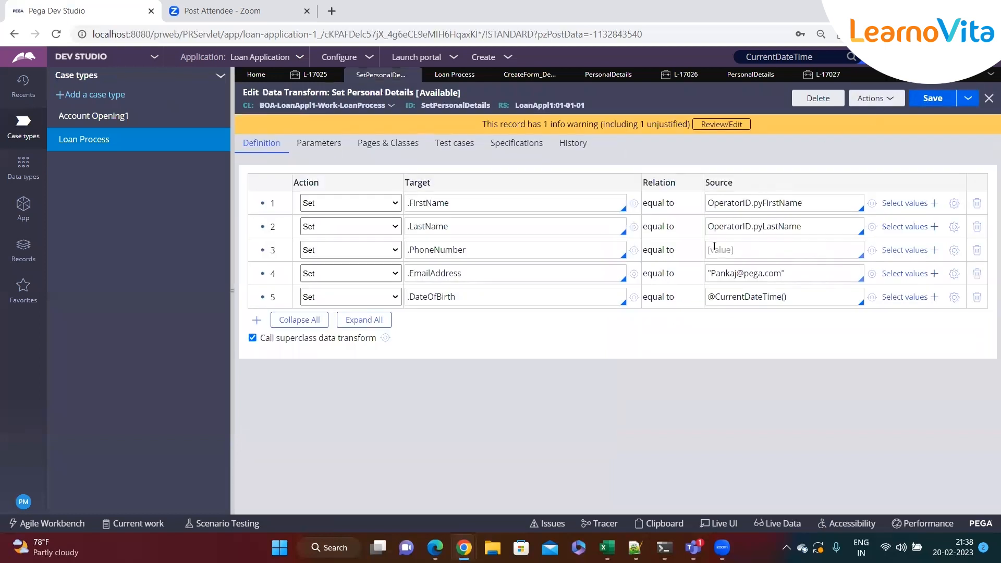
Find the pyTelephone property on the OperatorID system page in the clipboard viewer and copy its name.
click(232, 290)
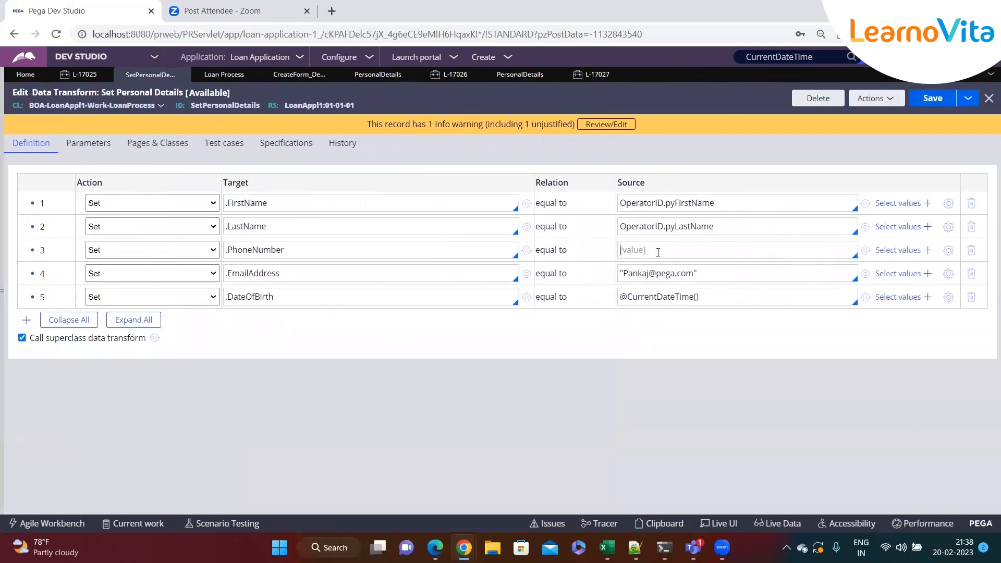
click(667, 530)
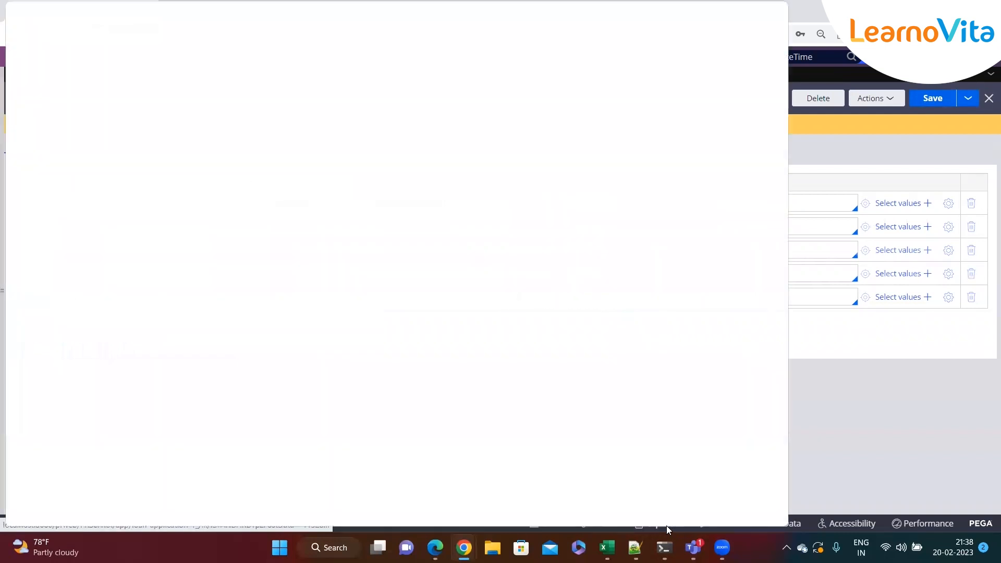
scroll(80, 330, down, 10)
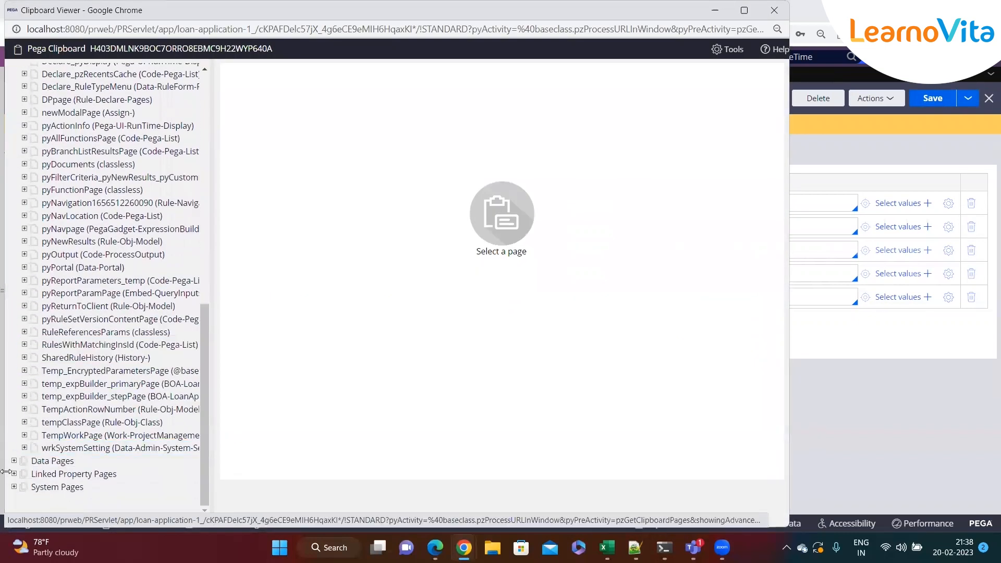
click(14, 486)
scroll(89, 433, down, 2)
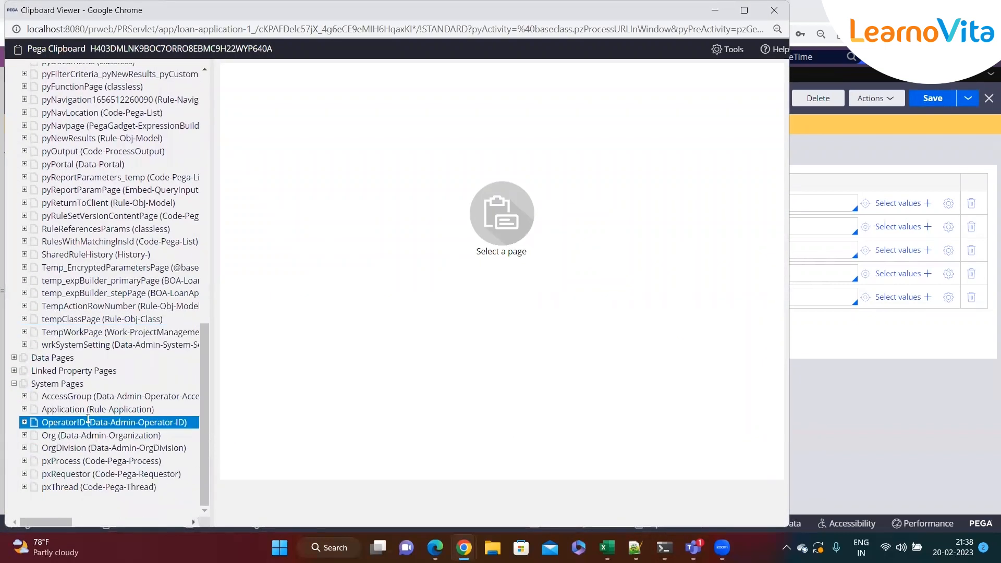
click(88, 420)
key(ctrl+f)
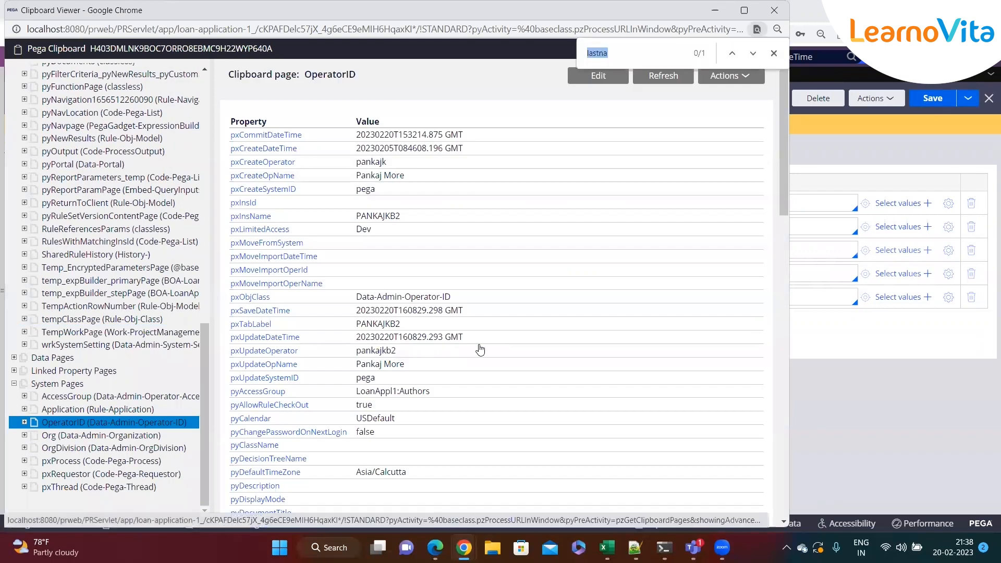
text(tele)
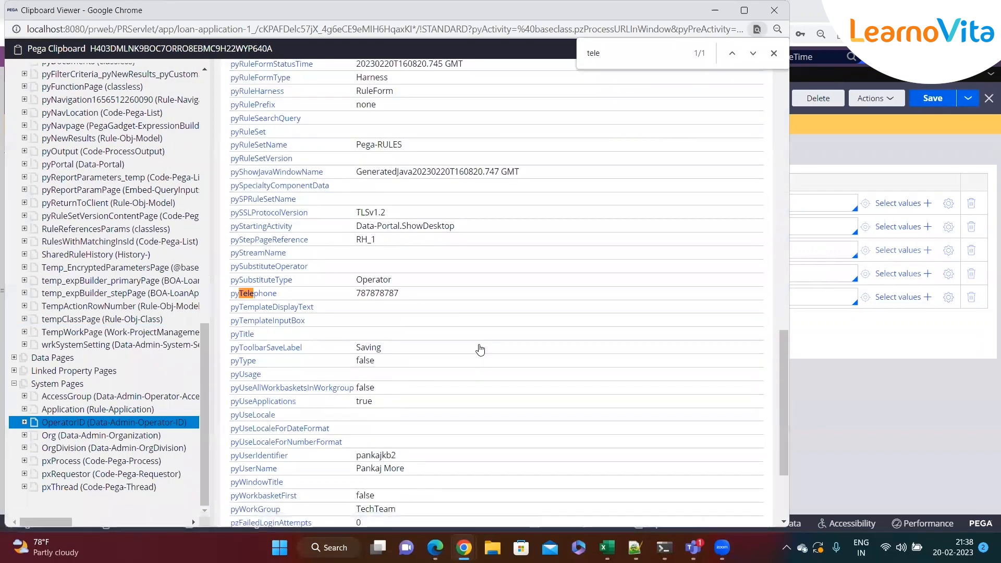
drag(277, 294, 232, 294)
key(ctrl+c)
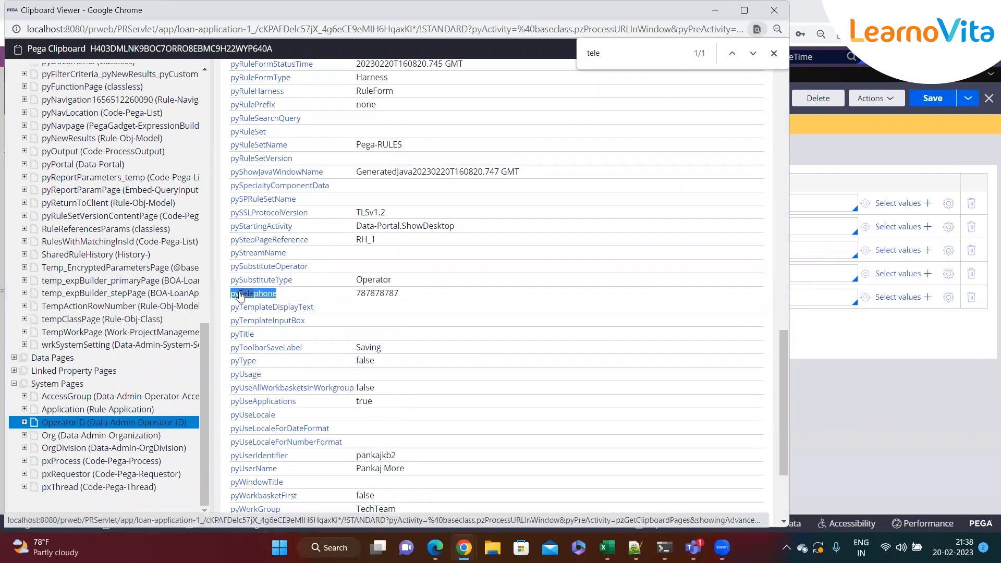
drag(459, 18, 520, 76)
click(774, 71)
Set the .PhoneNumber source to OperatorID.pyTelephone, using the copied property name and the page name from the .LastName source.
click(660, 251)
key(ctrl+v)
double_click(647, 228)
key(ctrl+c)
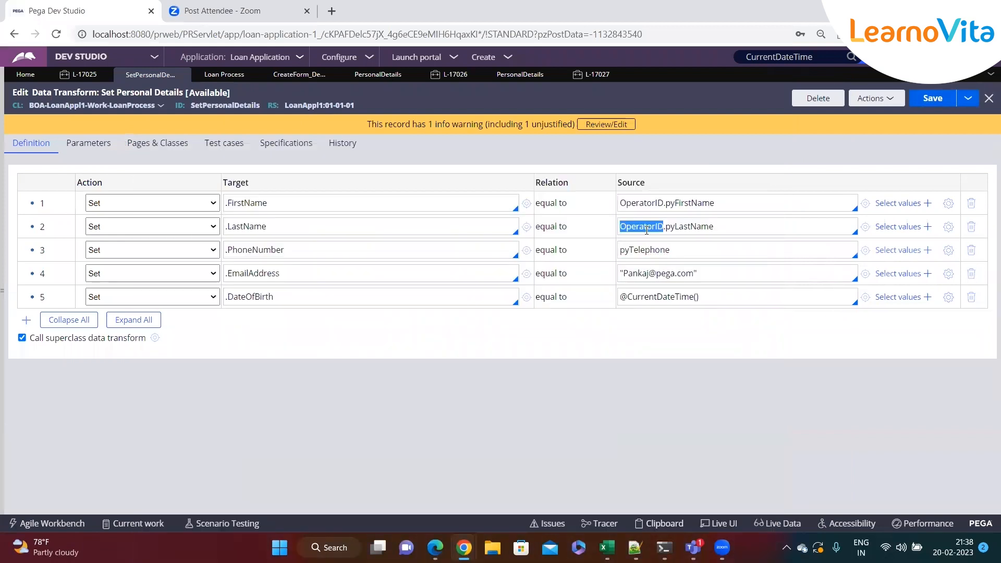
click(621, 250)
key(ctrl+v)
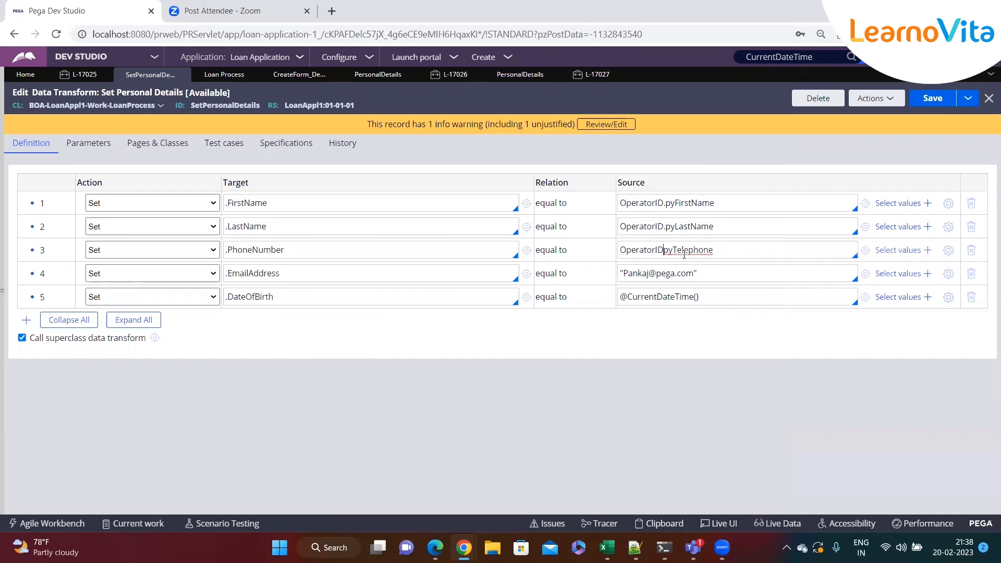
text(.)
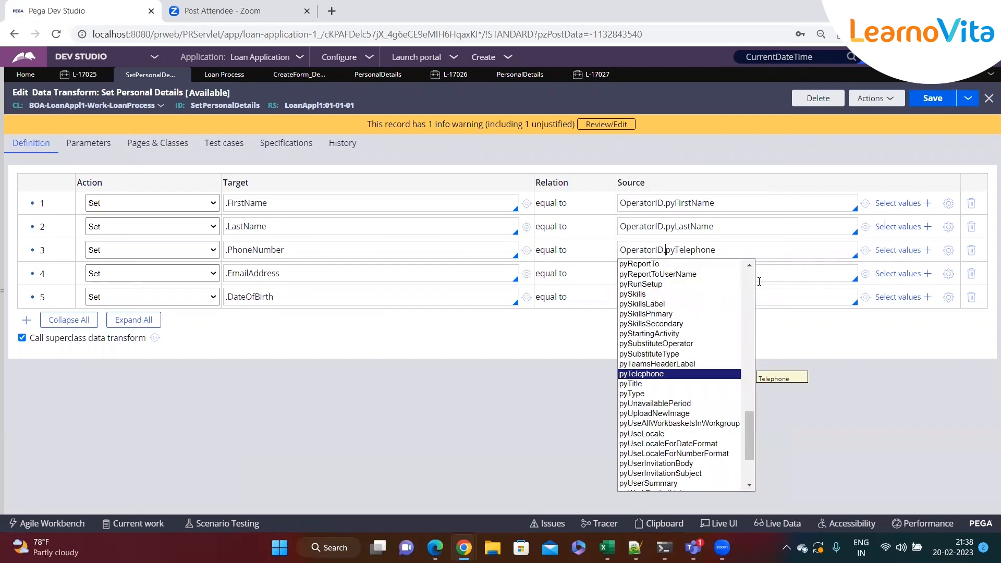
key(Escape)
click(760, 282)
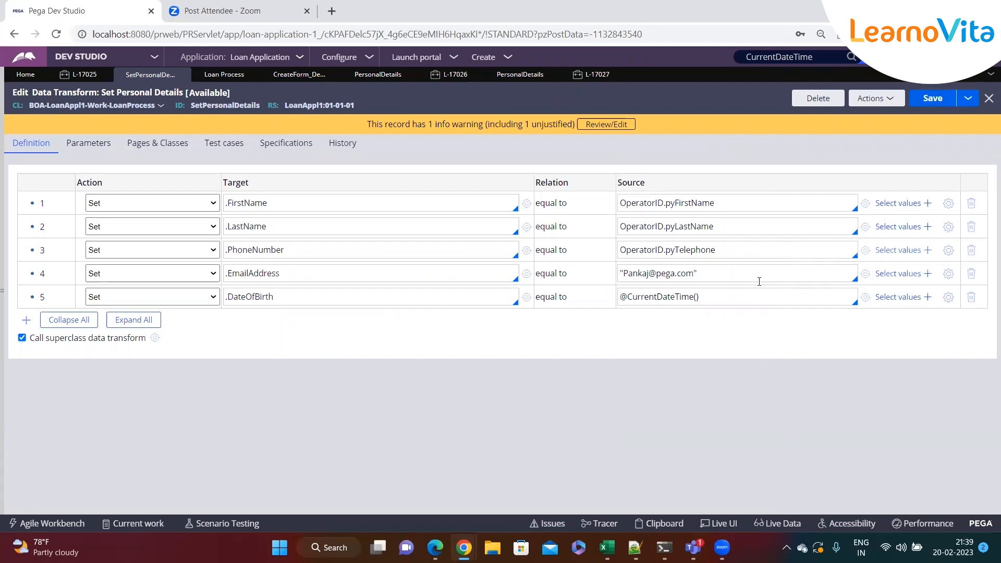
In the clipboard viewer, expand OperatorID and its pyAddresses group, and open the embedded pyAddresses(Email) page.
click(743, 278)
click(358, 274)
mouse_move(464, 543)
click(715, 481)
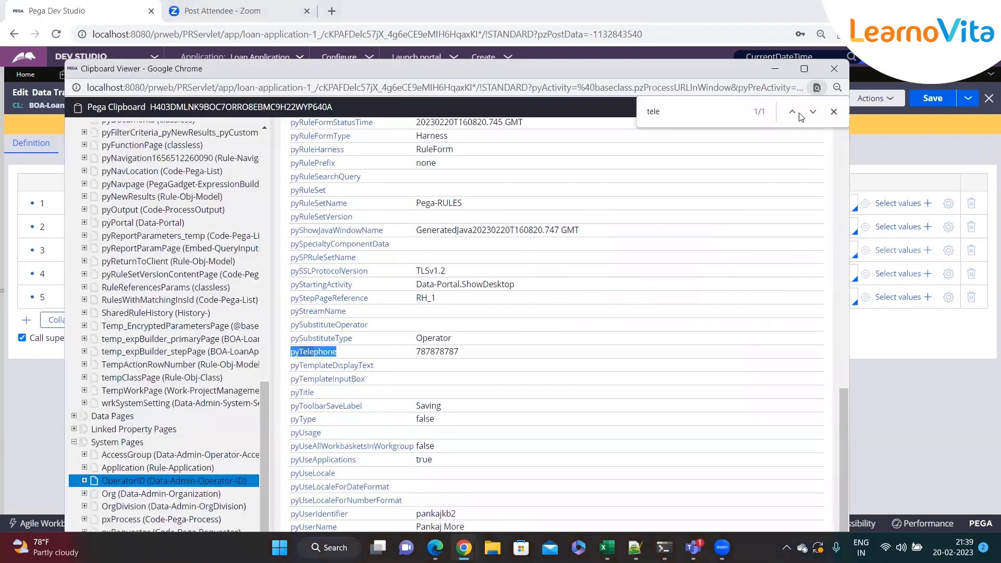
click(835, 111)
scroll(521, 313, down, 3)
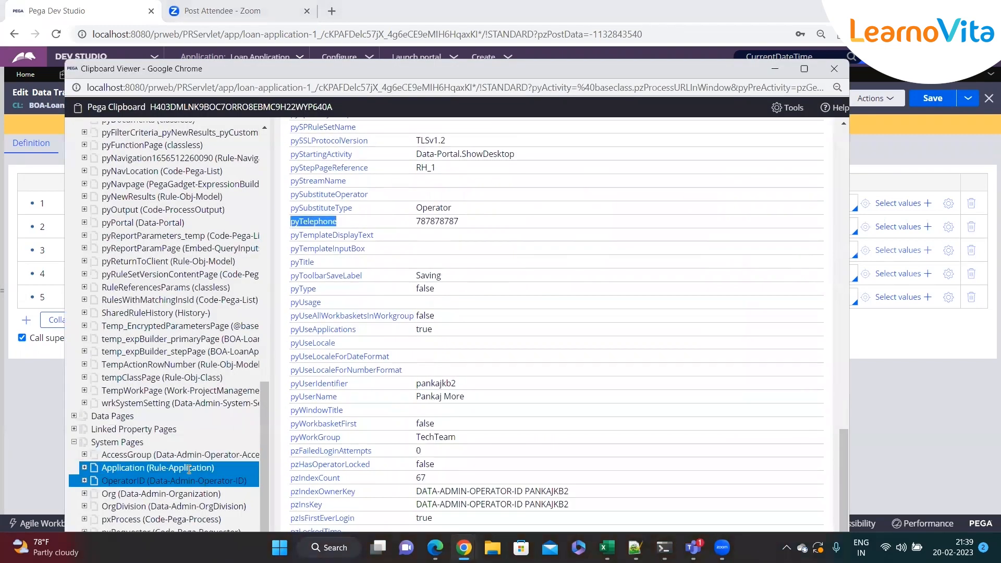
double_click(125, 485)
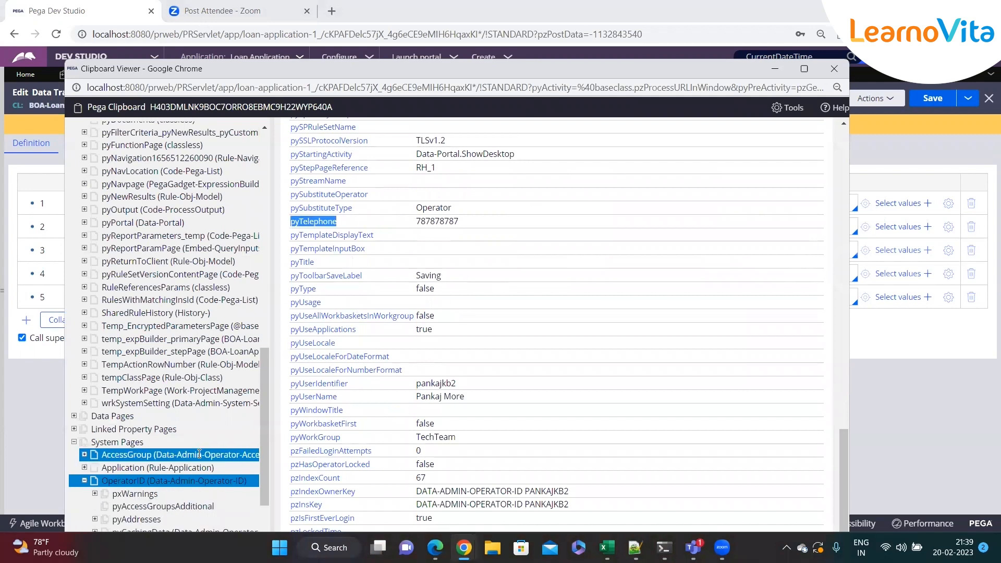
scroll(170, 458, down, 5)
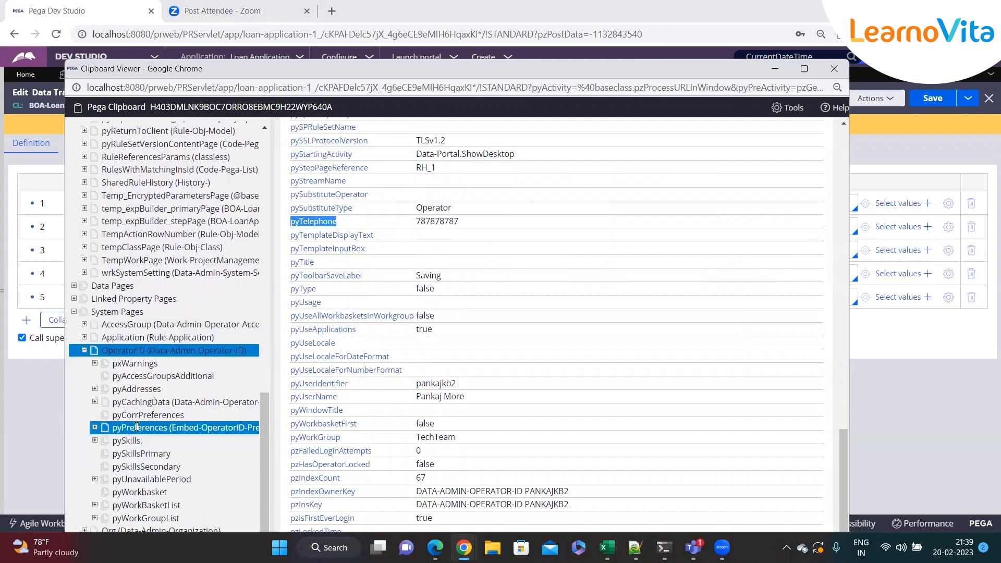
scroll(137, 427, down, 1)
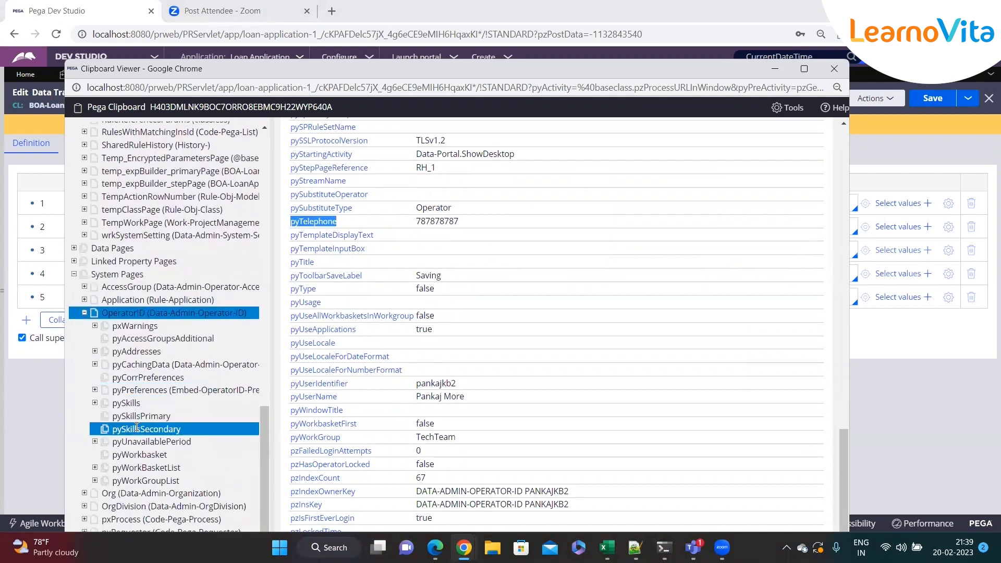
click(95, 352)
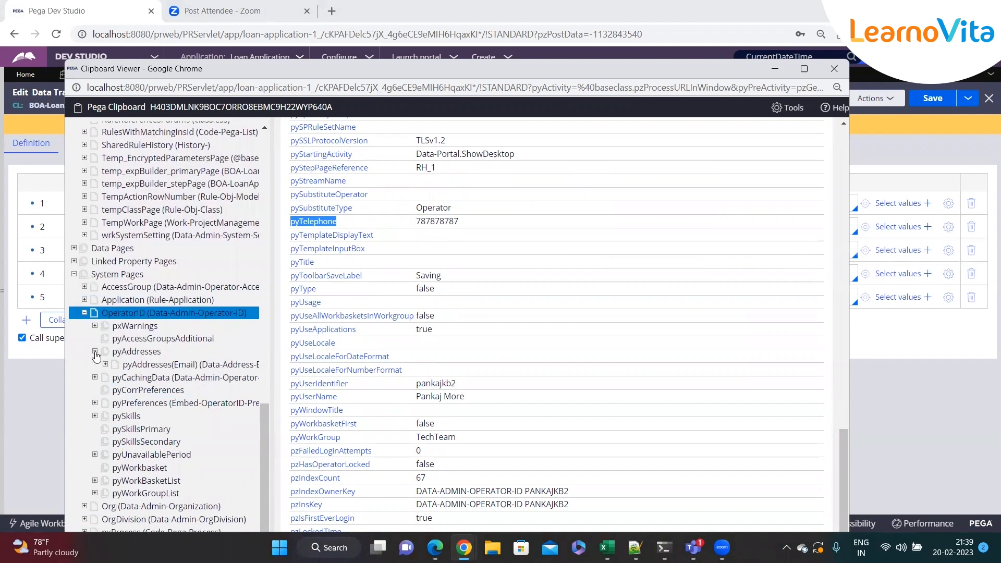
click(145, 366)
drag(476, 224, 384, 230)
click(434, 292)
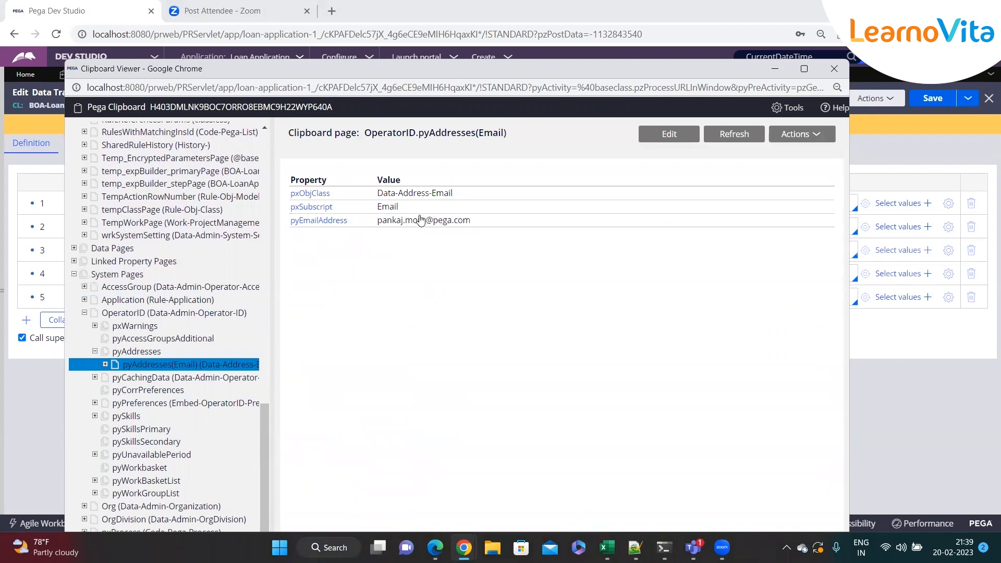
Examine the full page path shown in the pyAddresses(Email) page heading, and return to the data transform.
double_click(491, 147)
triple_click(489, 147)
click(489, 150)
double_click(488, 134)
click(476, 154)
drag(367, 136, 540, 137)
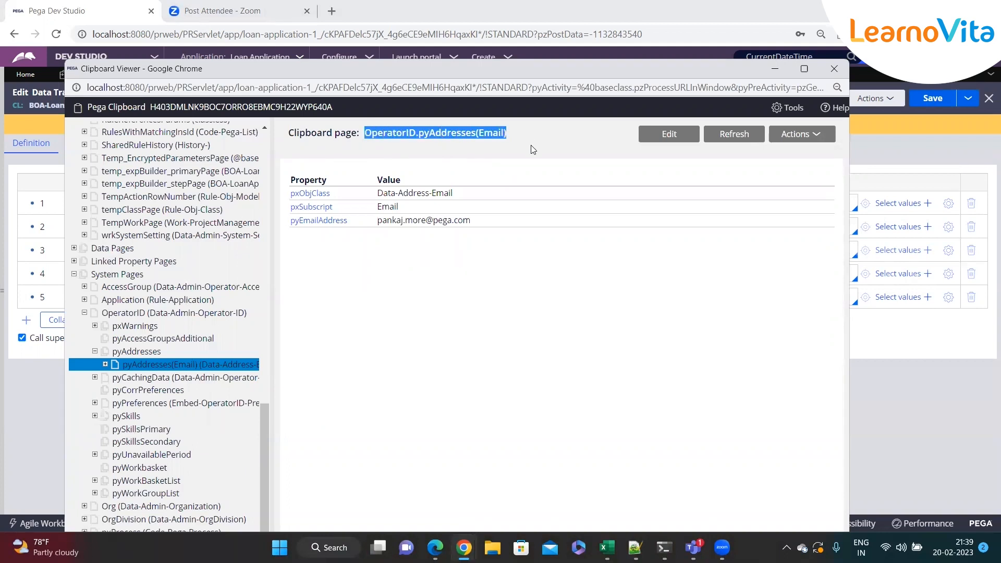
click(534, 150)
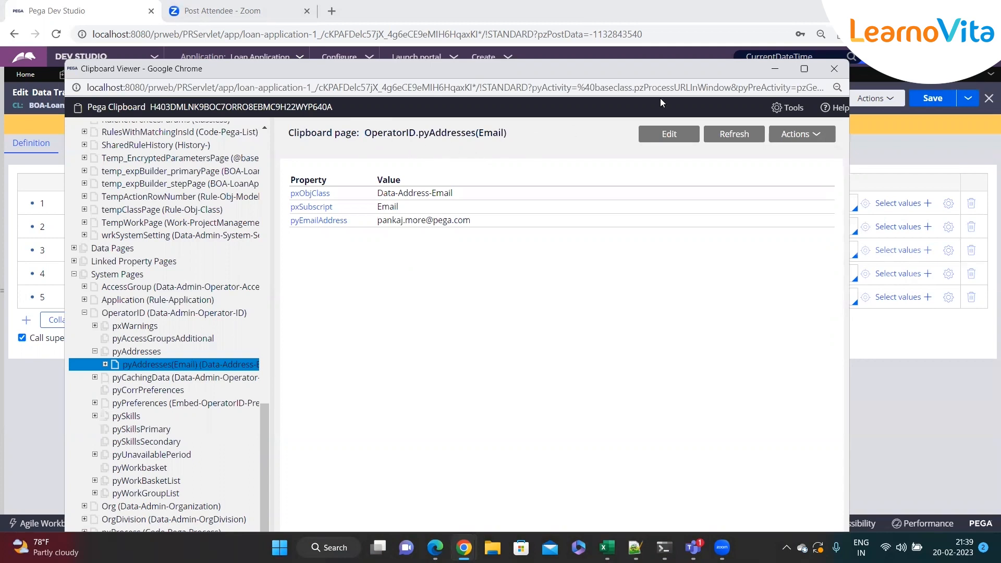
click(776, 69)
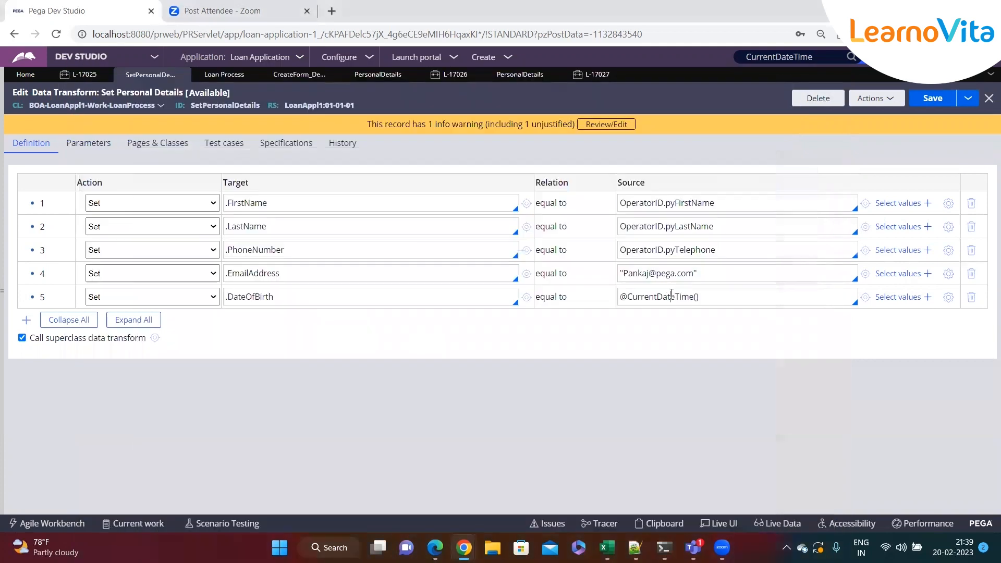
Copy the page path OperatorID.pyAddresses(Email) from the clipboard viewer and replace the hard-coded .EmailAddress source with it.
key(ctrl+a)
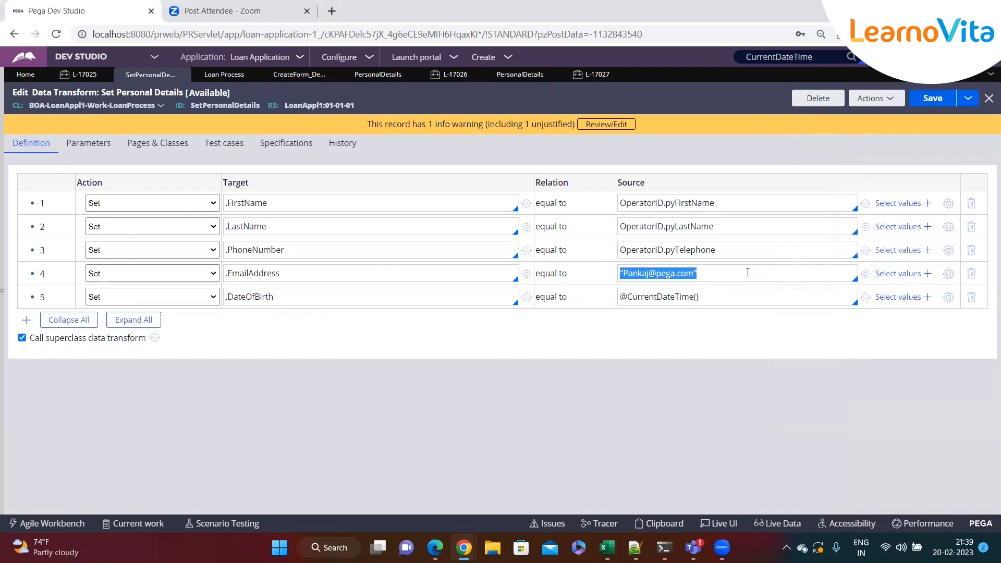
key(alt+Tab)
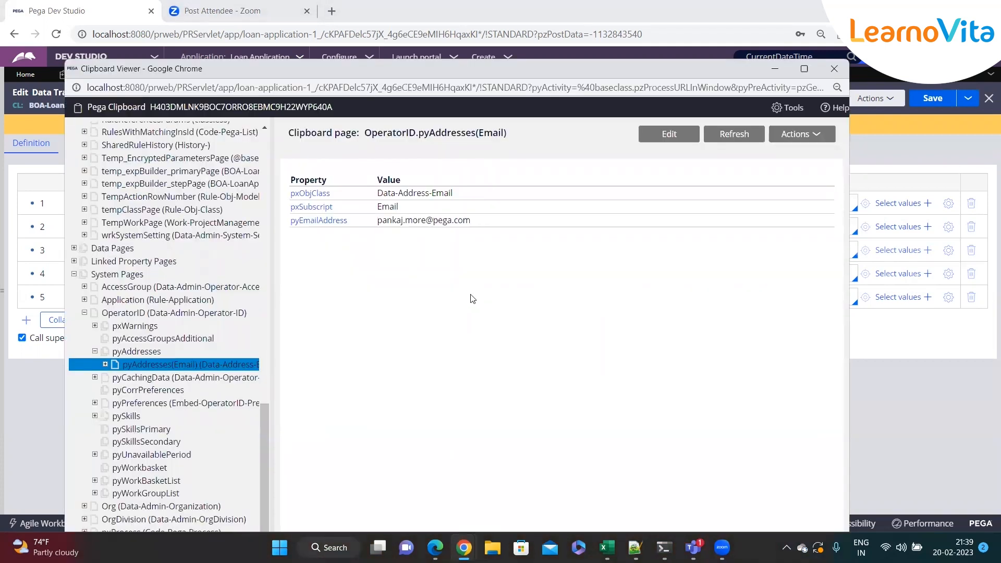
drag(365, 132, 512, 134)
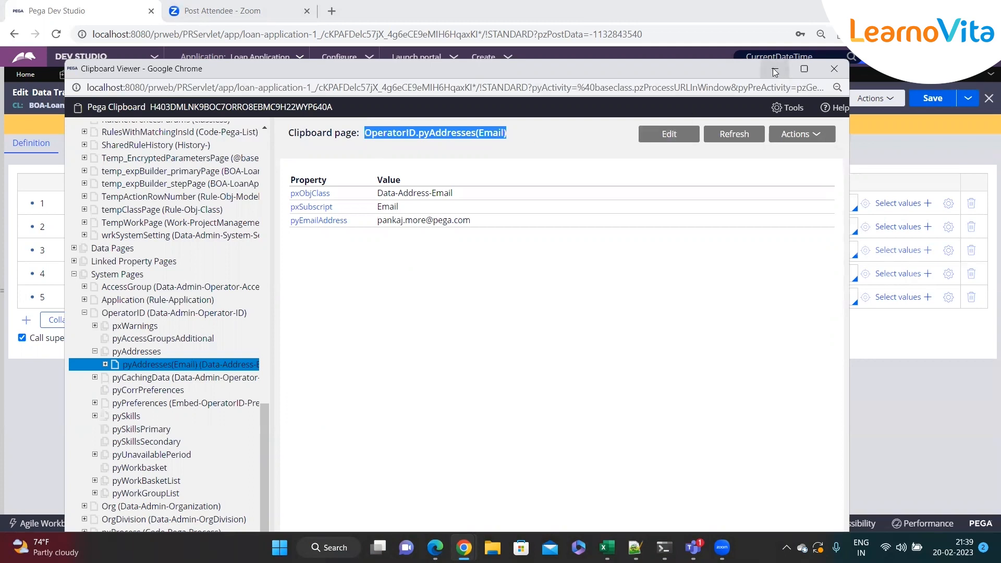
key(alt+Tab)
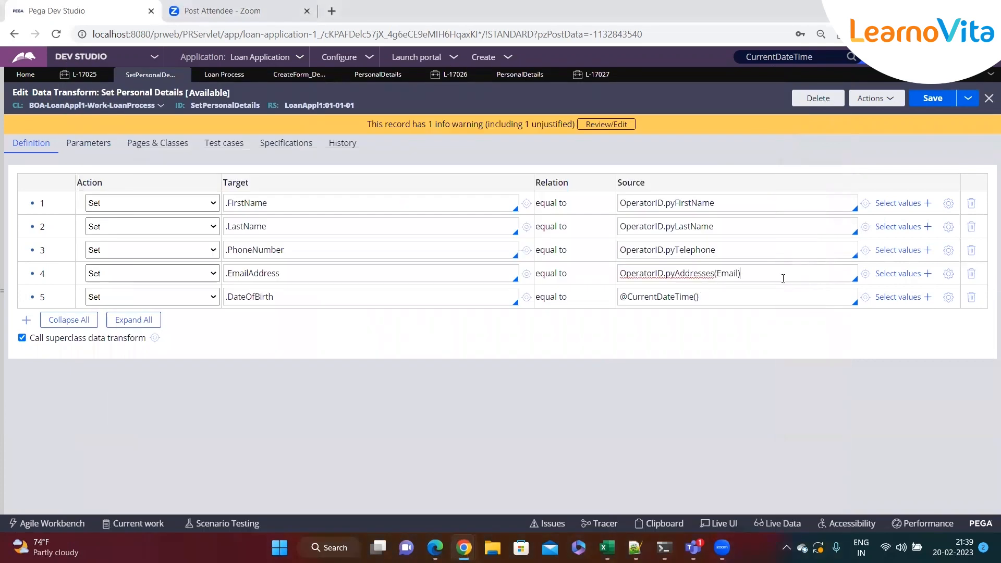